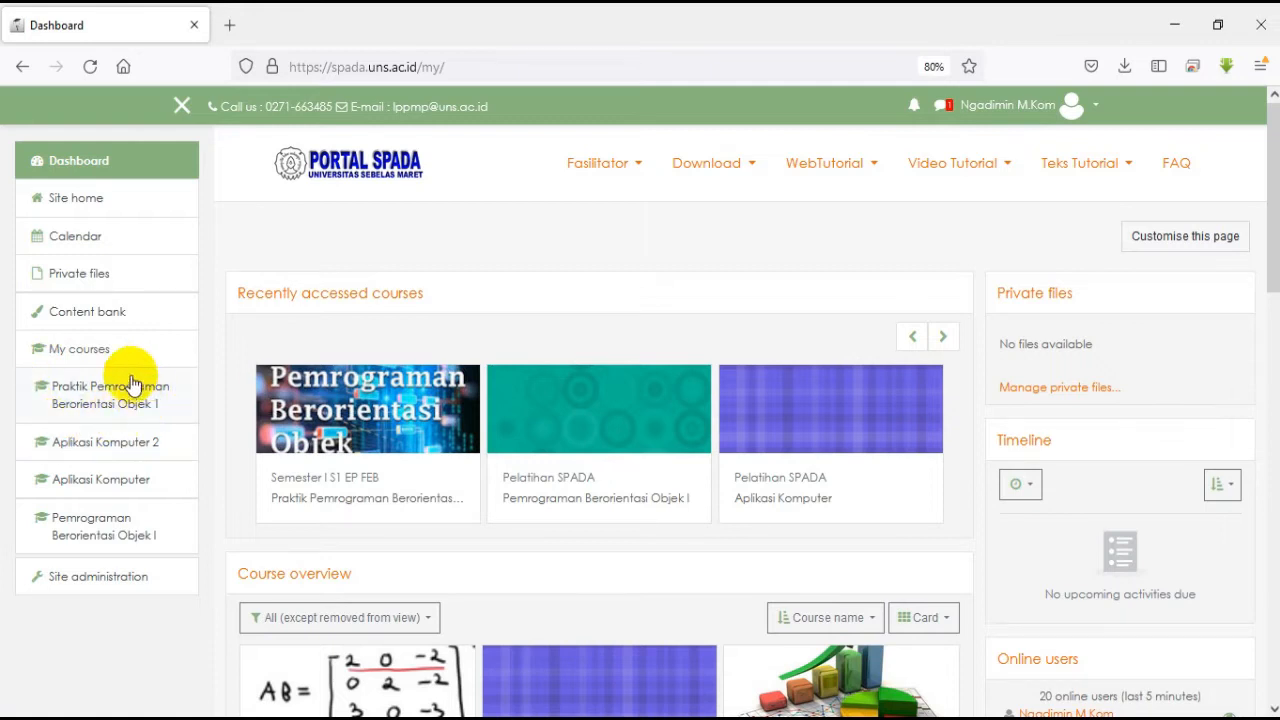
# From My courses, open Praktik Pemrograman Berorientasi Objek 1 and turn editing on
pyautogui.click(129, 416)
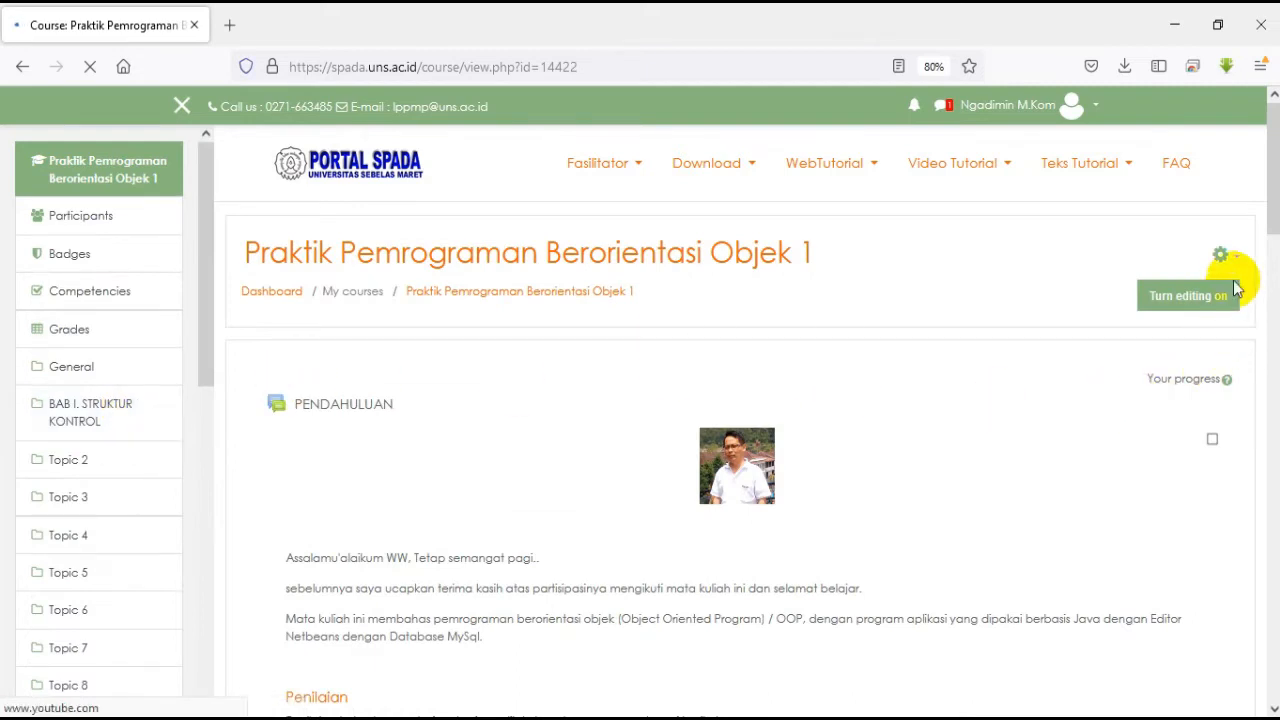
pyautogui.click(1181, 308)
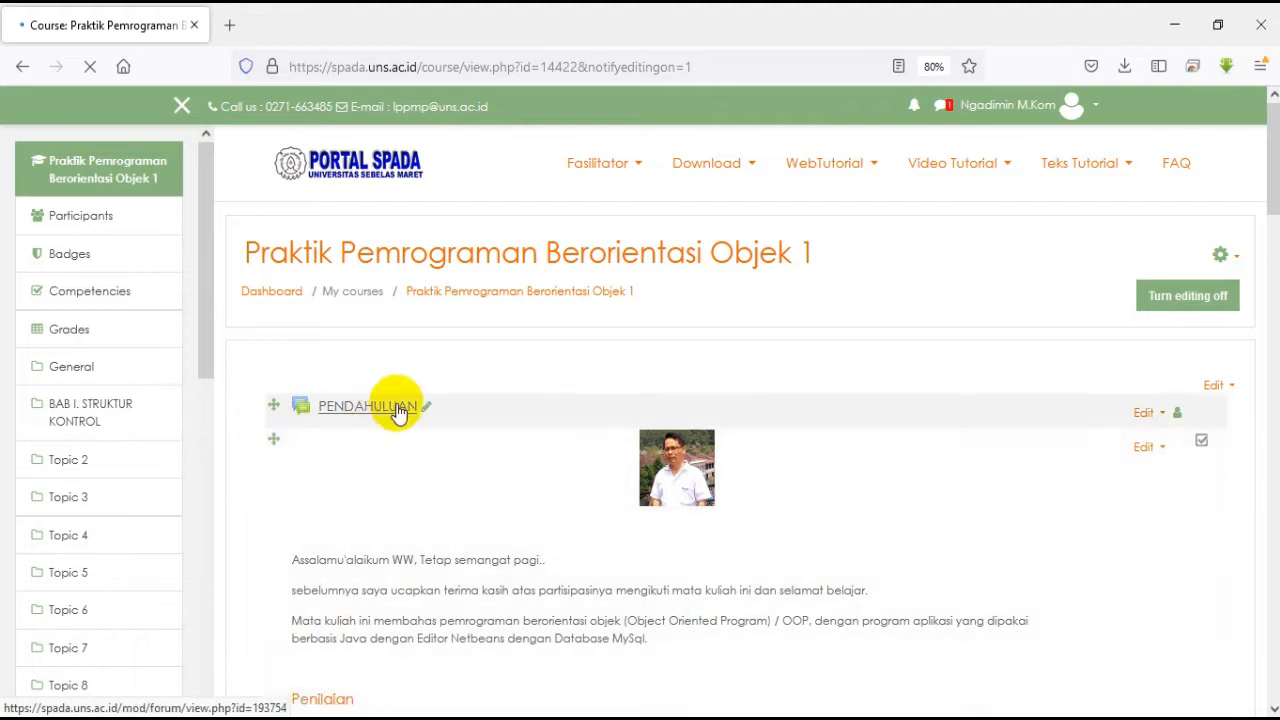
pyautogui.scroll(-3, 401, 420)
# Delete the Diskusi Bab I forum from BAB I. STRUKTUR KONTROL, confirming with Yes
pyautogui.scroll(-3, 403, 455)
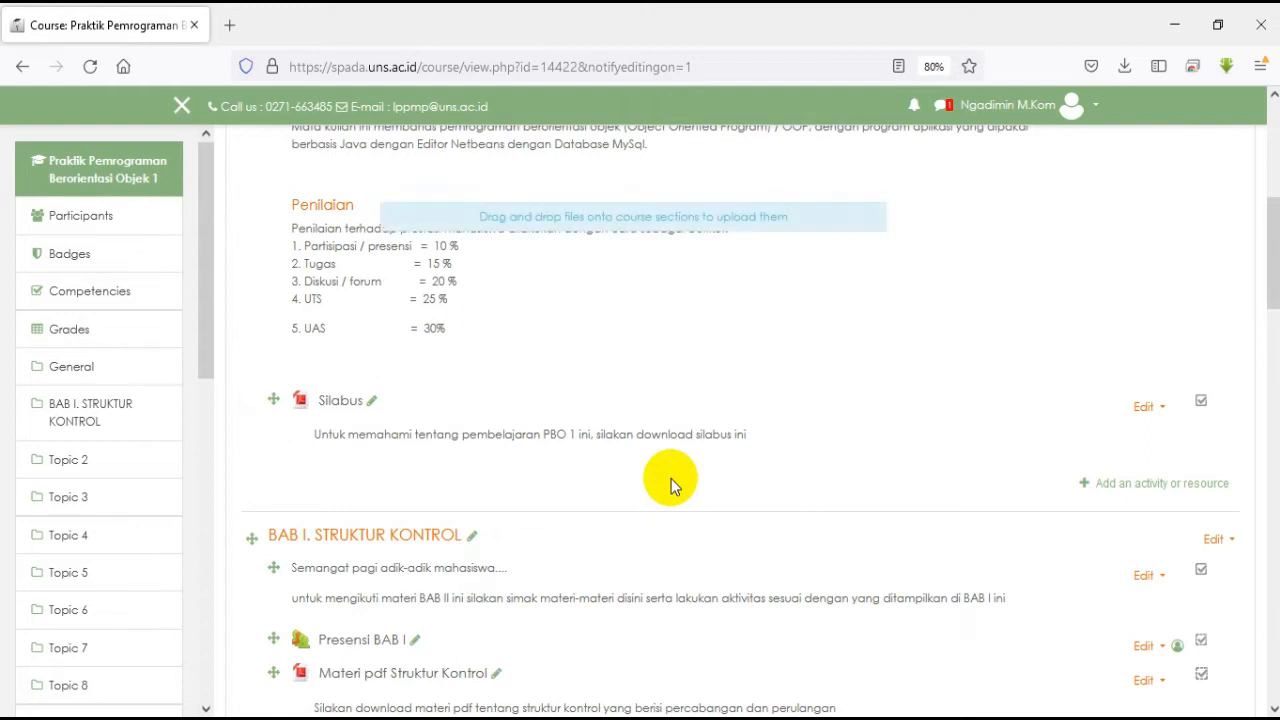
pyautogui.scroll(-3, 671, 478)
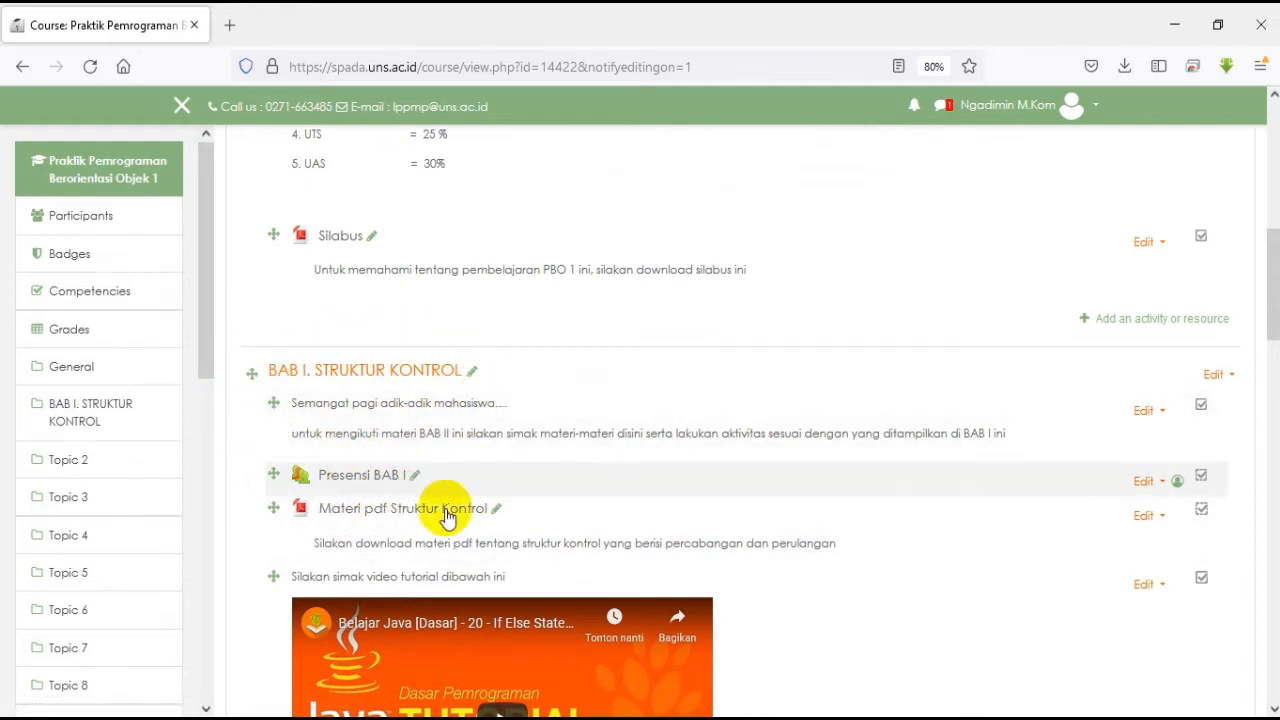
pyautogui.scroll(-2, 420, 495)
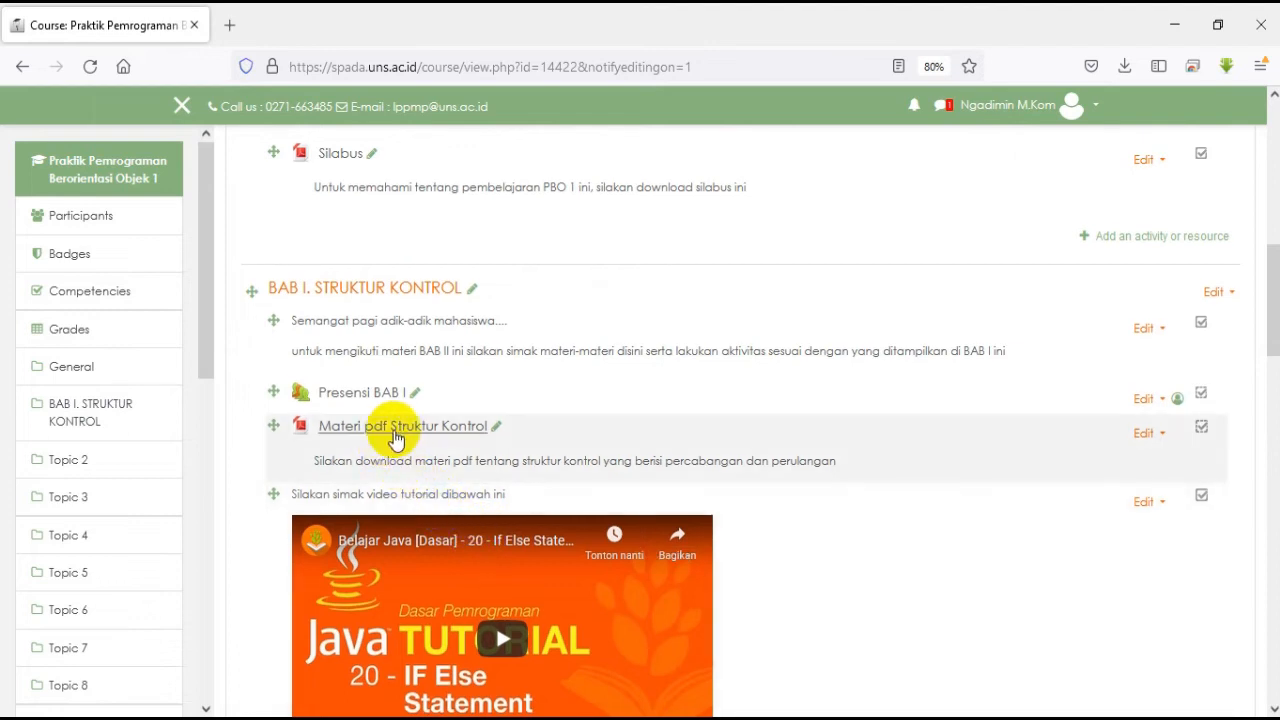
pyautogui.scroll(-2, 480, 470)
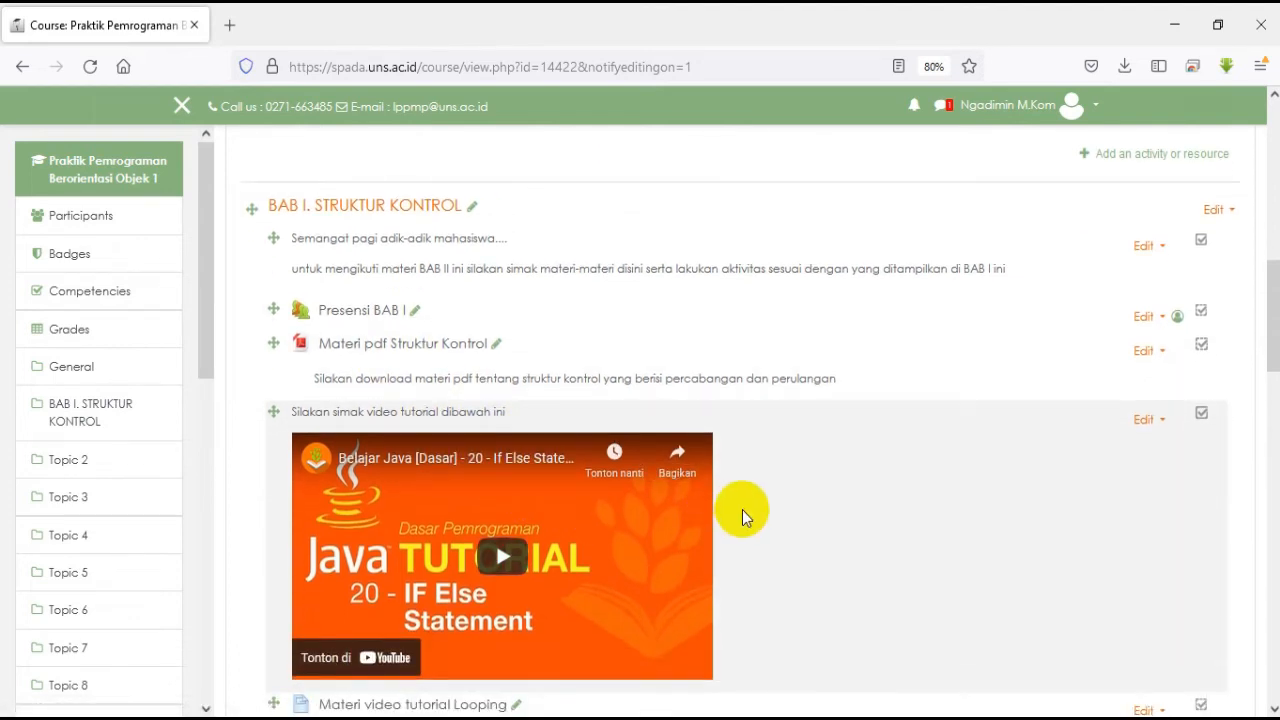
pyautogui.scroll(-4, 742, 510)
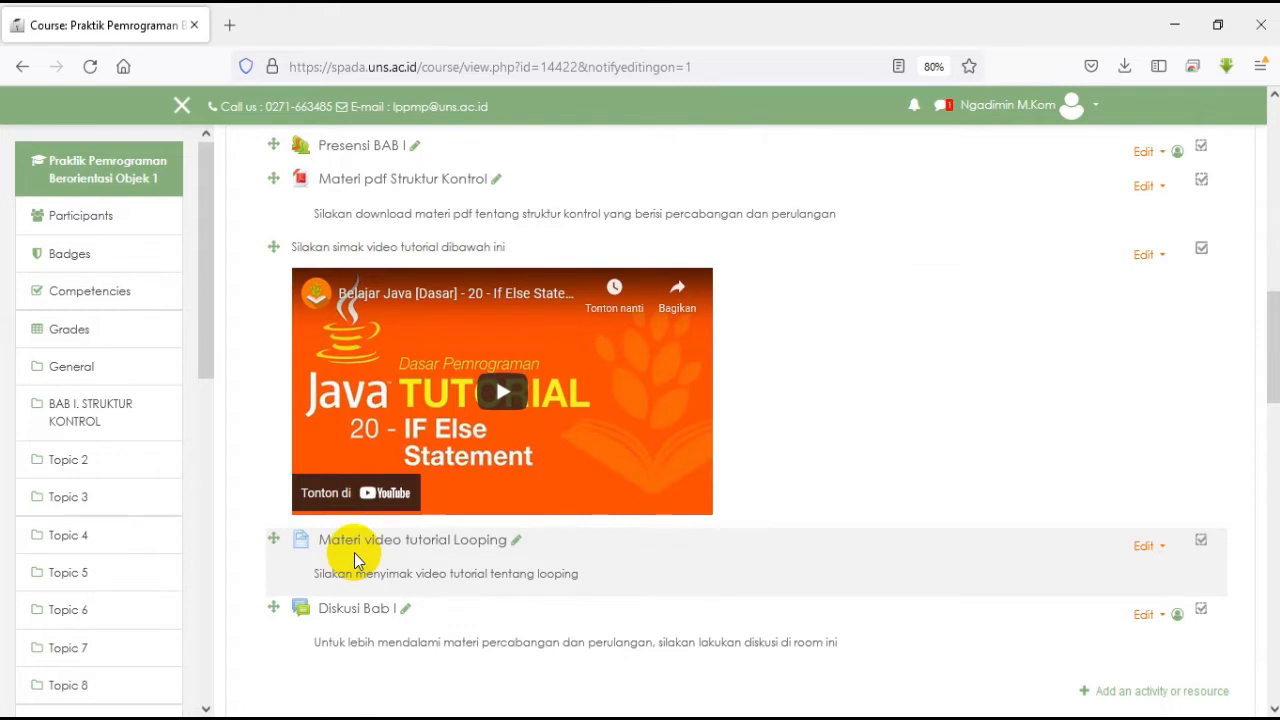
pyautogui.scroll(-3, 354, 553)
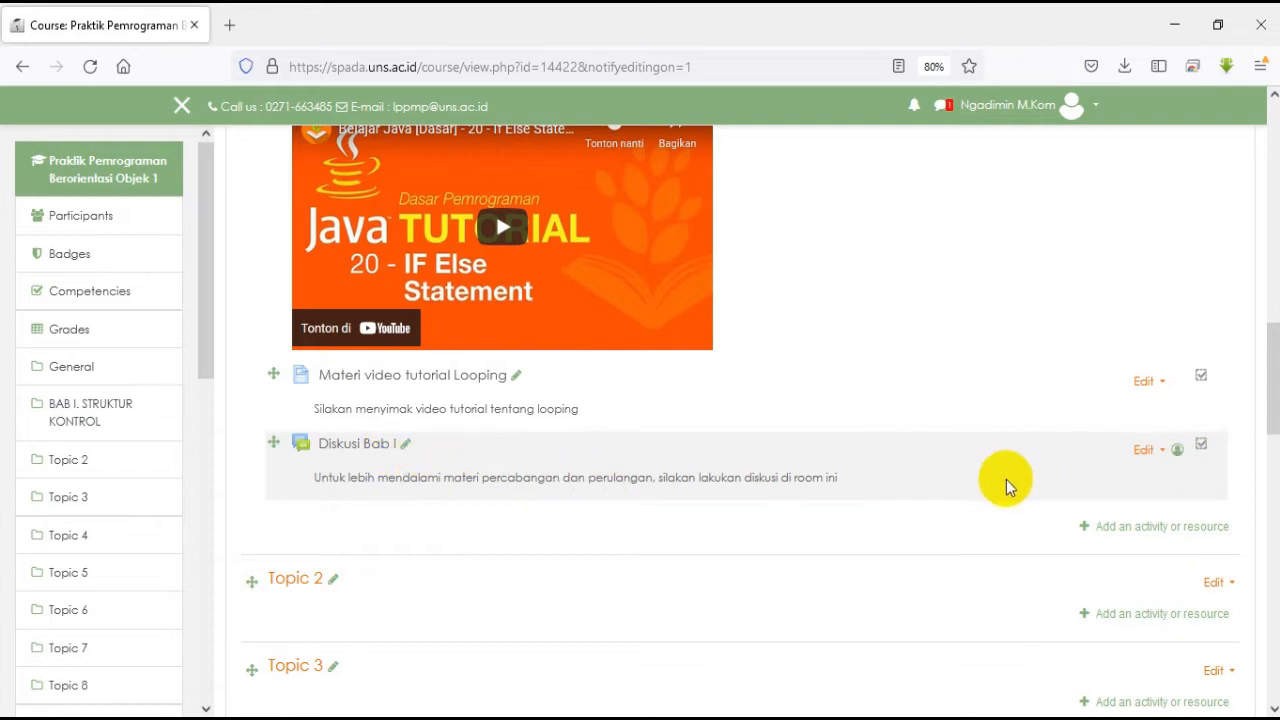
pyautogui.click(1158, 452)
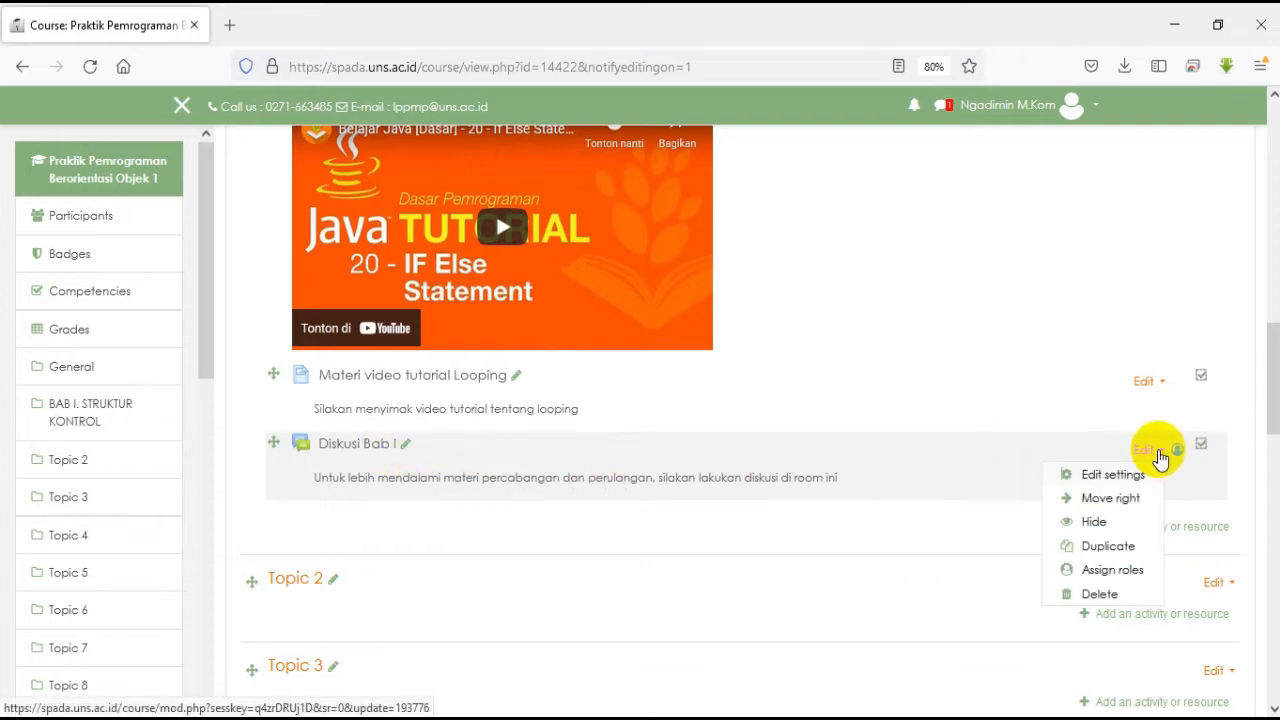
pyautogui.click(1103, 592)
pyautogui.click(731, 230)
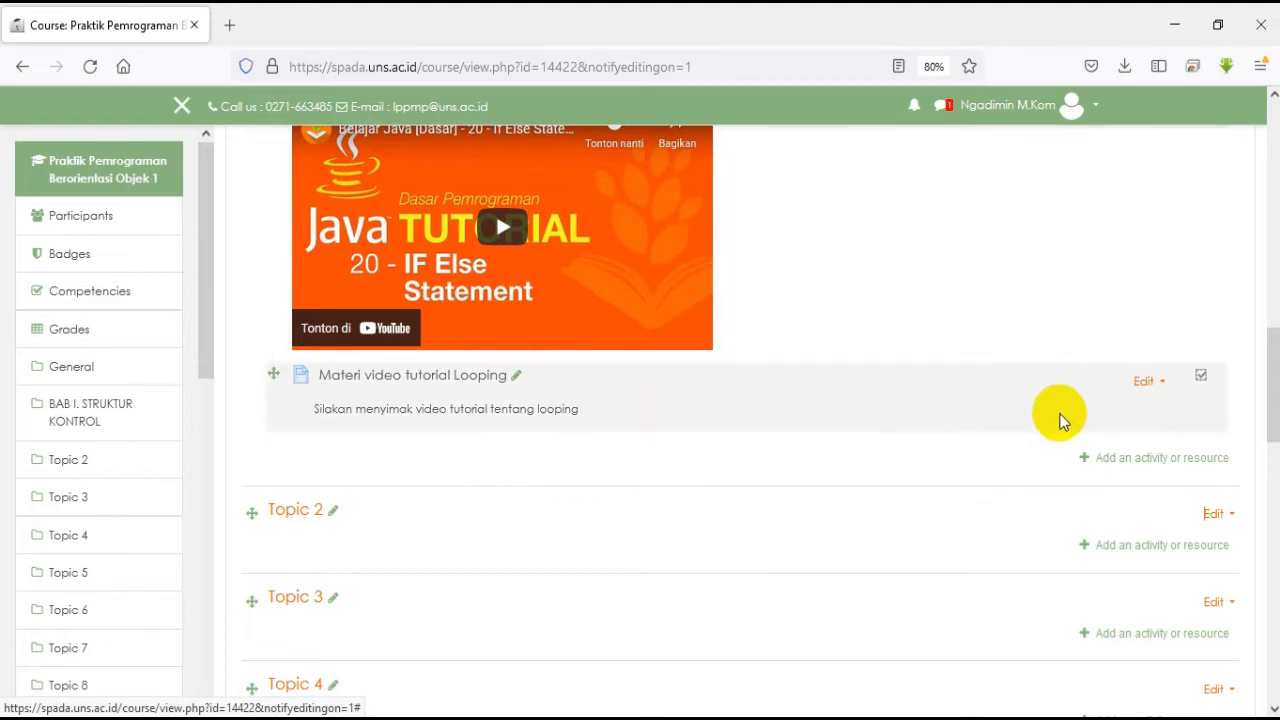
# Pick Forum from the activity chooser for the BAB I. STRUKTUR KONTROL section
pyautogui.click(1136, 466)
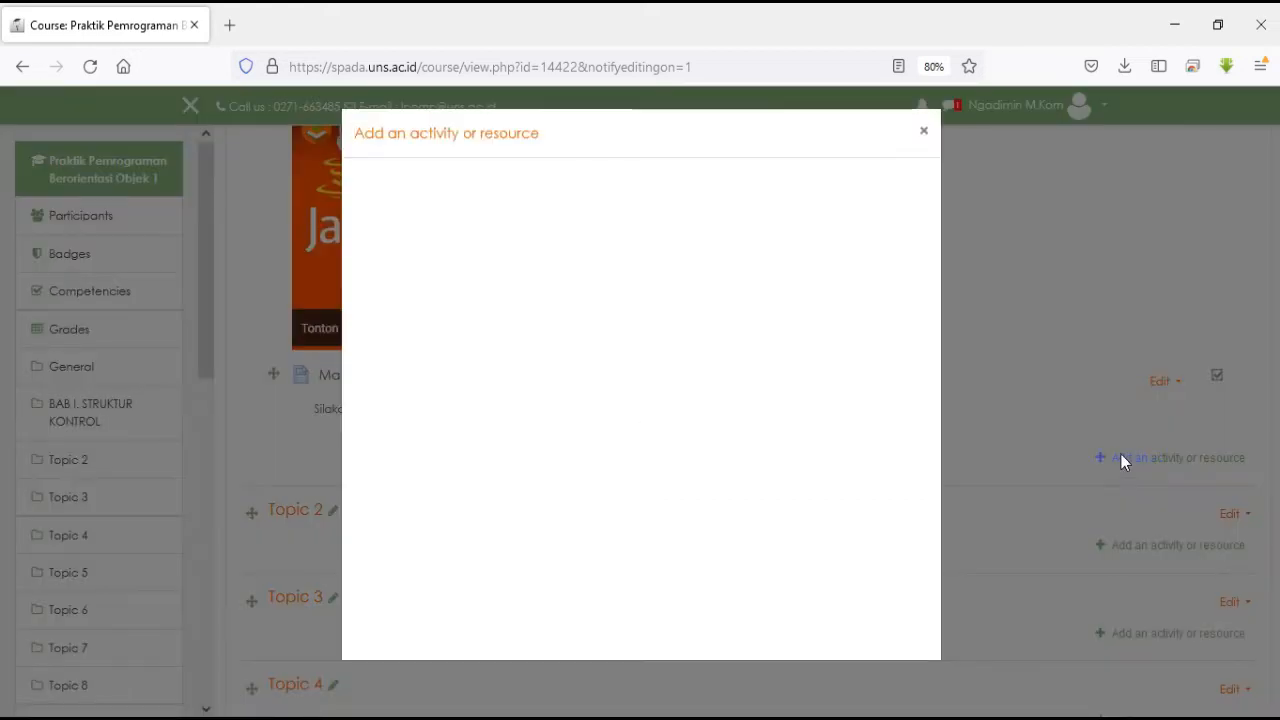
pyautogui.scroll(-2, 525, 420)
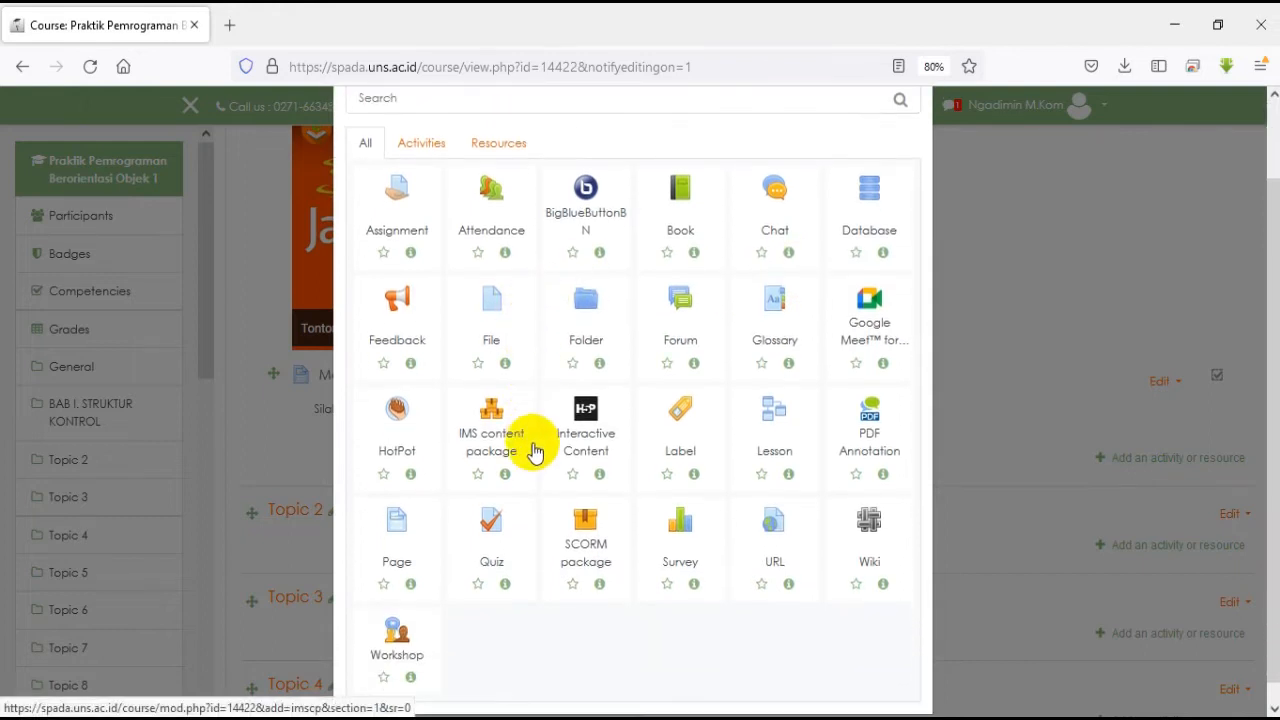
pyautogui.scroll(-1, 610, 500)
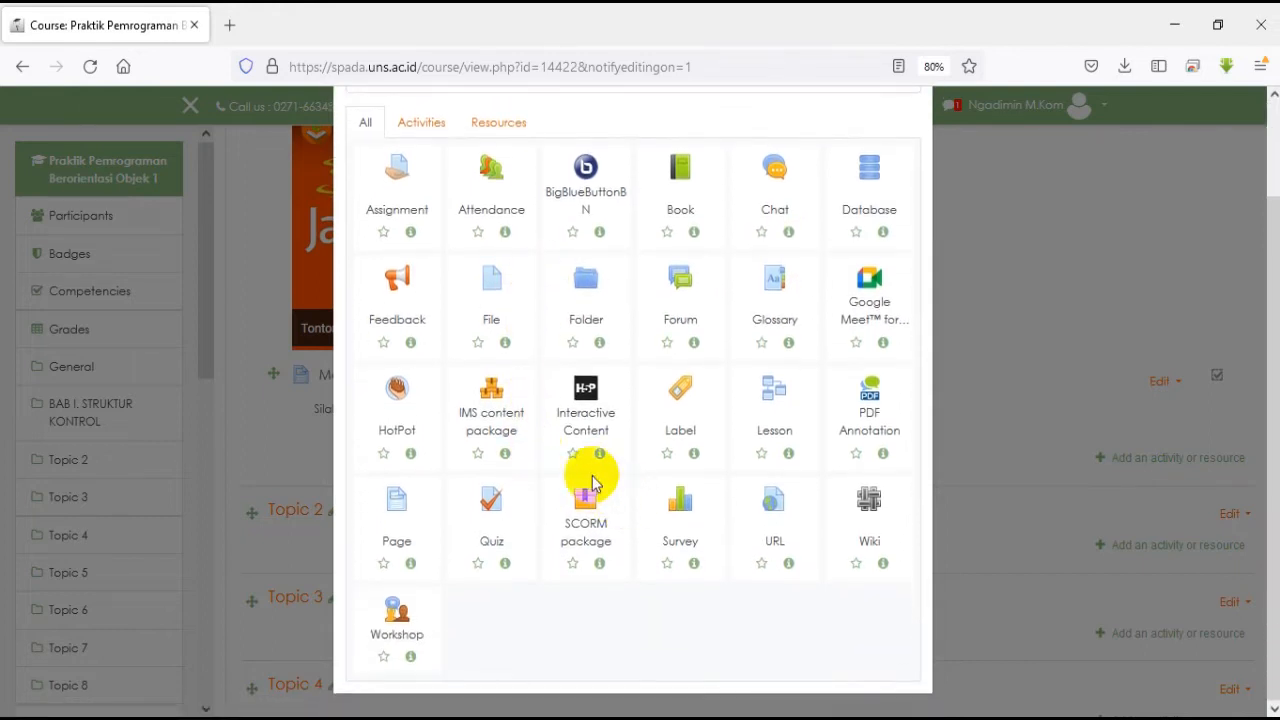
pyautogui.click(421, 123)
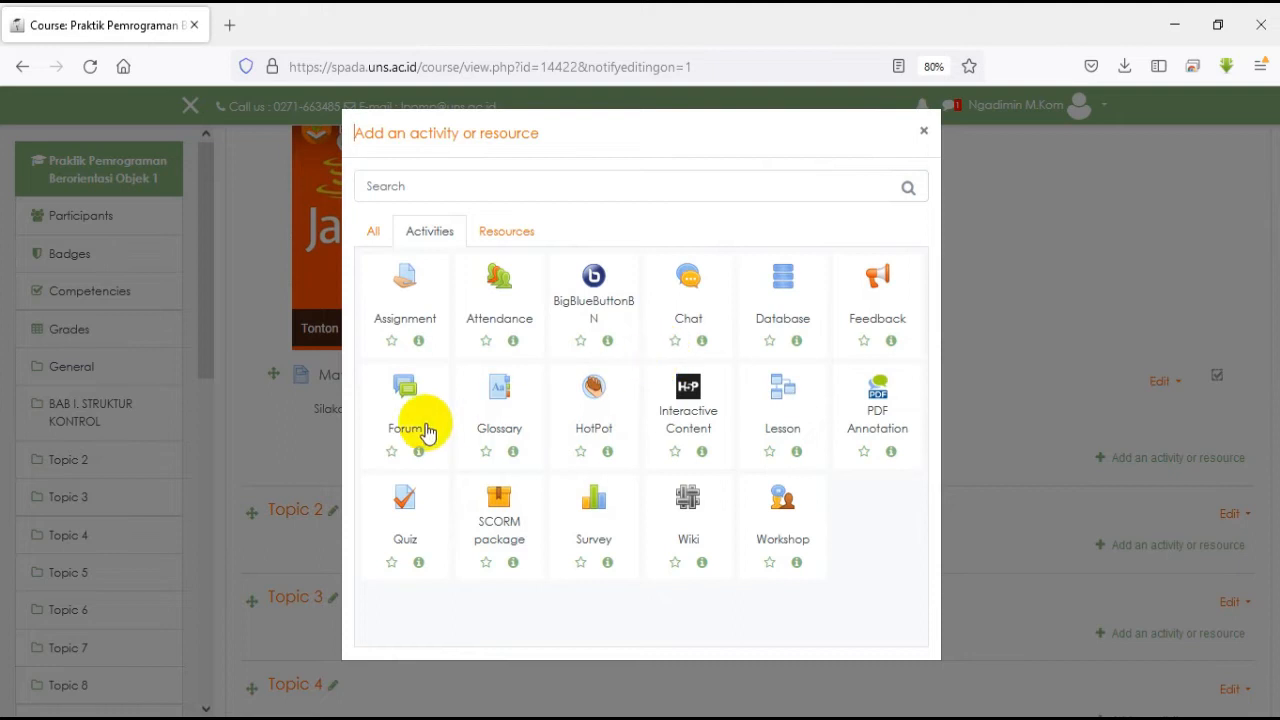
pyautogui.click(377, 249)
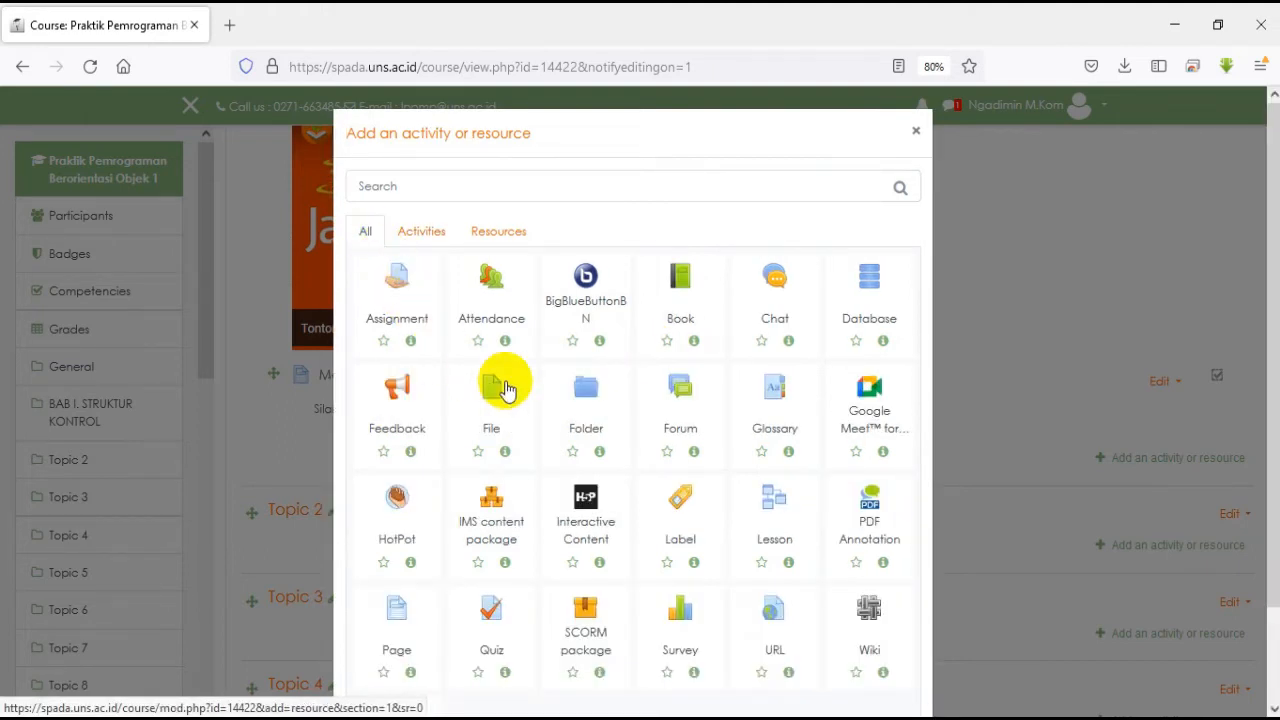
pyautogui.click(686, 418)
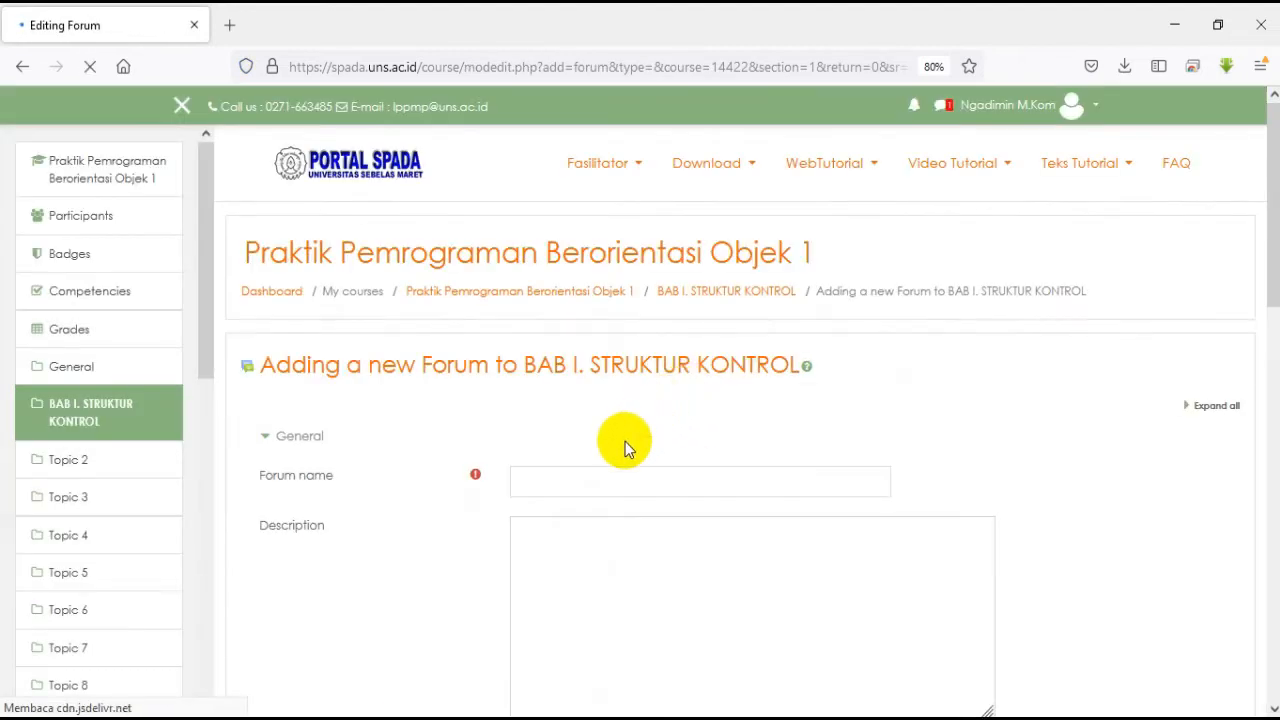
# Name the forum 'Diskusi Bab I sesi 1' with description 'Apakah perbedaan antara fungsi percabangan dengan perulangan'
pyautogui.click(565, 485)
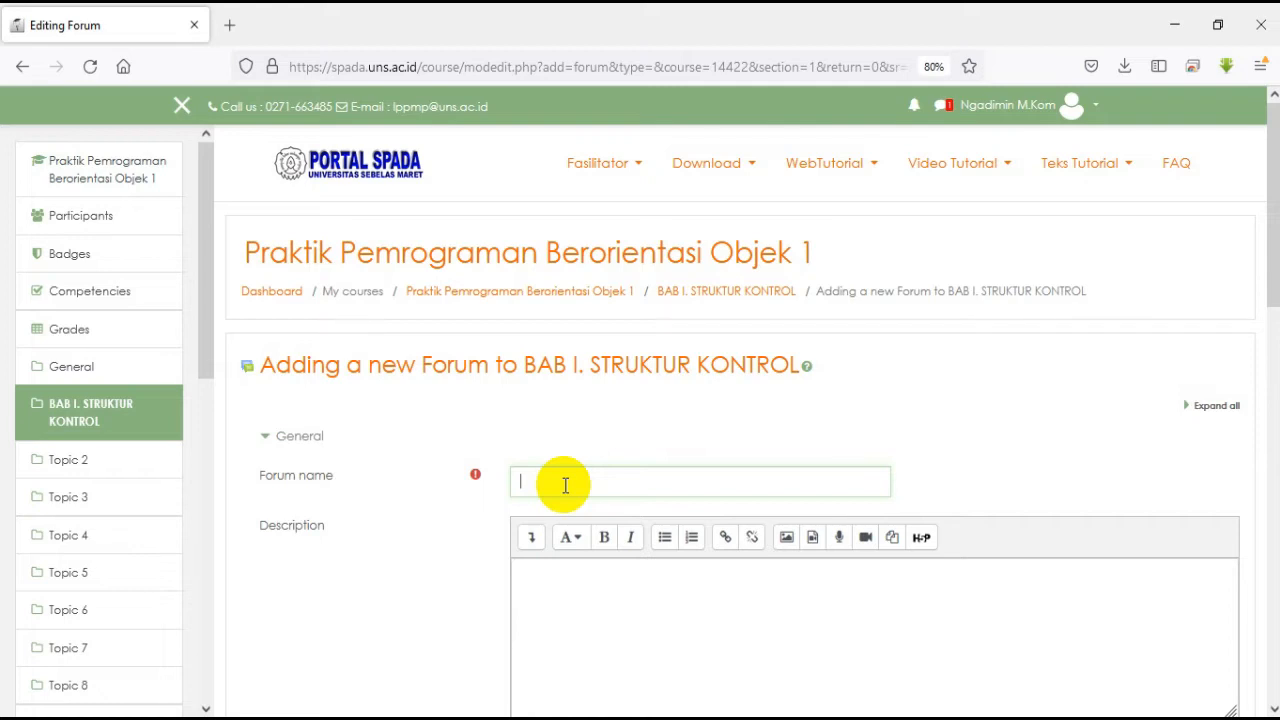
pyautogui.write('Diskusi Bab I sesi 1')
pyautogui.click(642, 591)
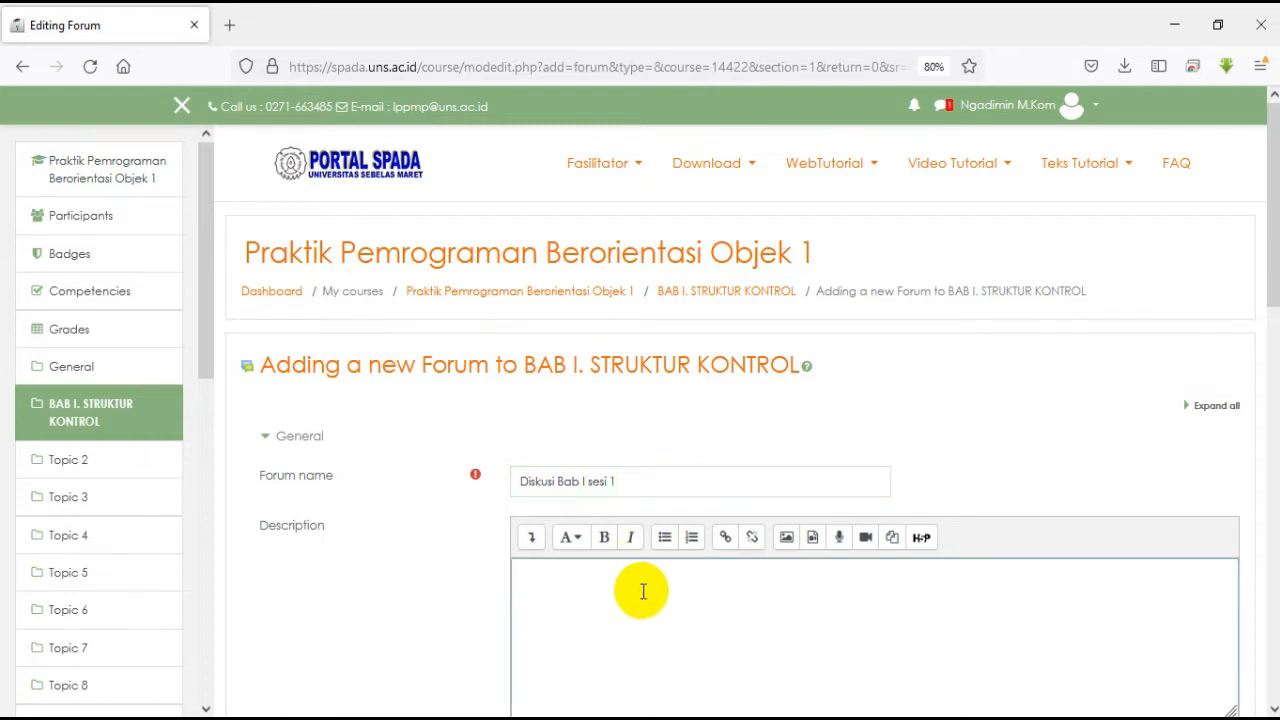
pyautogui.write('Bagaimana perbeda')
pyautogui.press('BackSpace')
pyautogui.press('BackSpace')
pyautogui.press('BackSpace')
pyautogui.press('BackSpace')
pyautogui.press('BackSpace')
pyautogui.press('BackSpace')
pyautogui.press('BackSpace')
pyautogui.press('BackSpace')
pyautogui.press('BackSpace')
pyautogui.press('BackSpace')
pyautogui.press('BackSpace')
pyautogui.press('BackSpace')
pyautogui.press('BackSpace')
pyautogui.press('BackSpace')
pyautogui.press('BackSpace')
pyautogui.press('BackSpace')
pyautogui.press('BackSpace')
pyautogui.write('Apakah per')
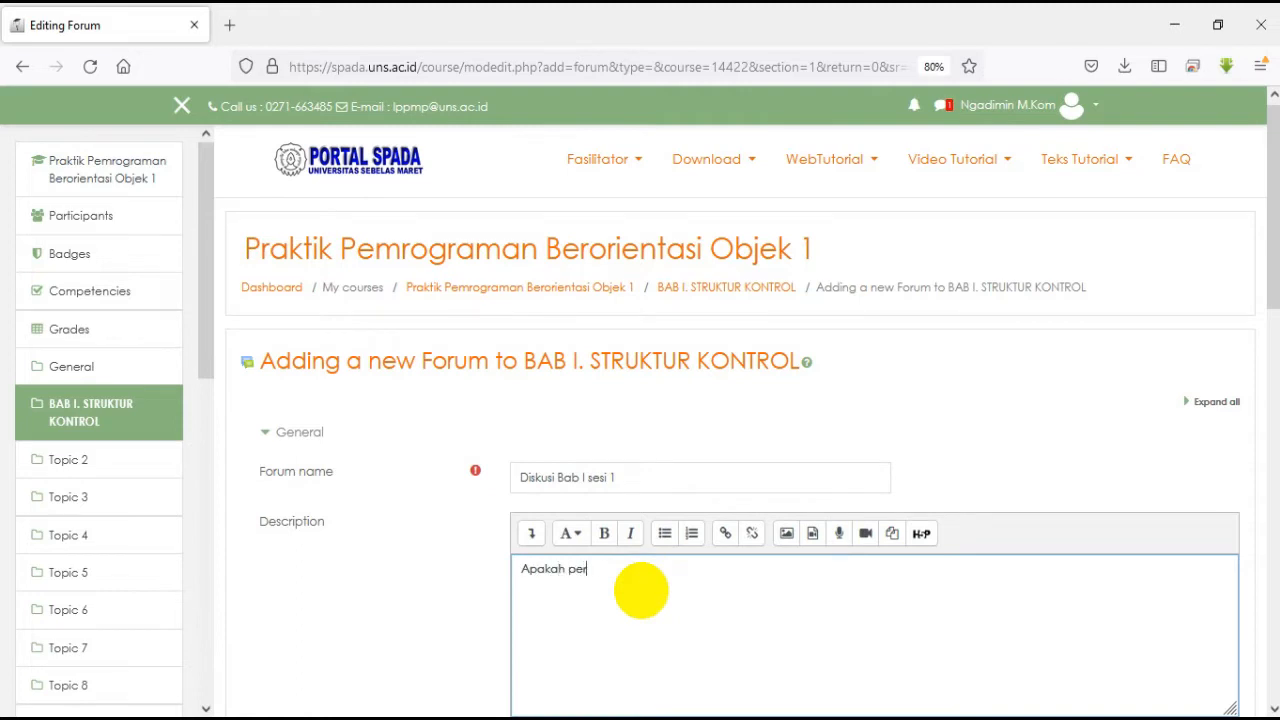
pyautogui.write('bedaan antara')
pyautogui.write('gsi ')
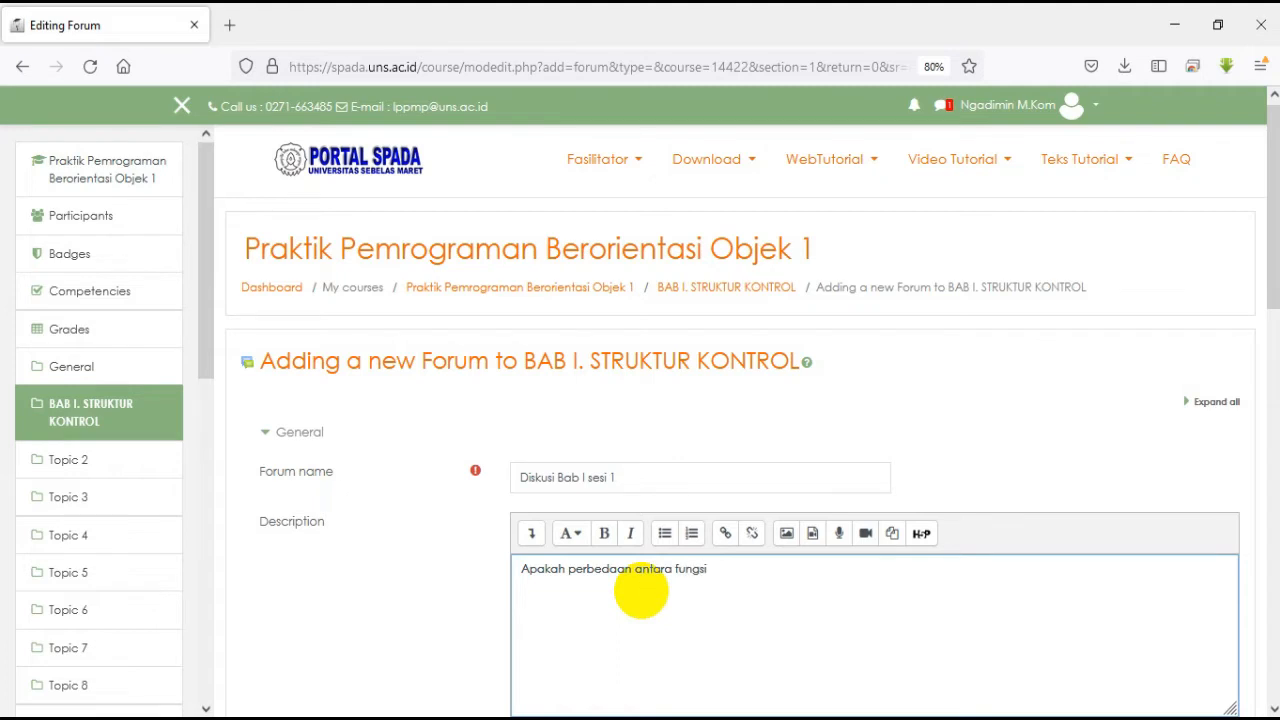
pyautogui.write('percabangan deng')
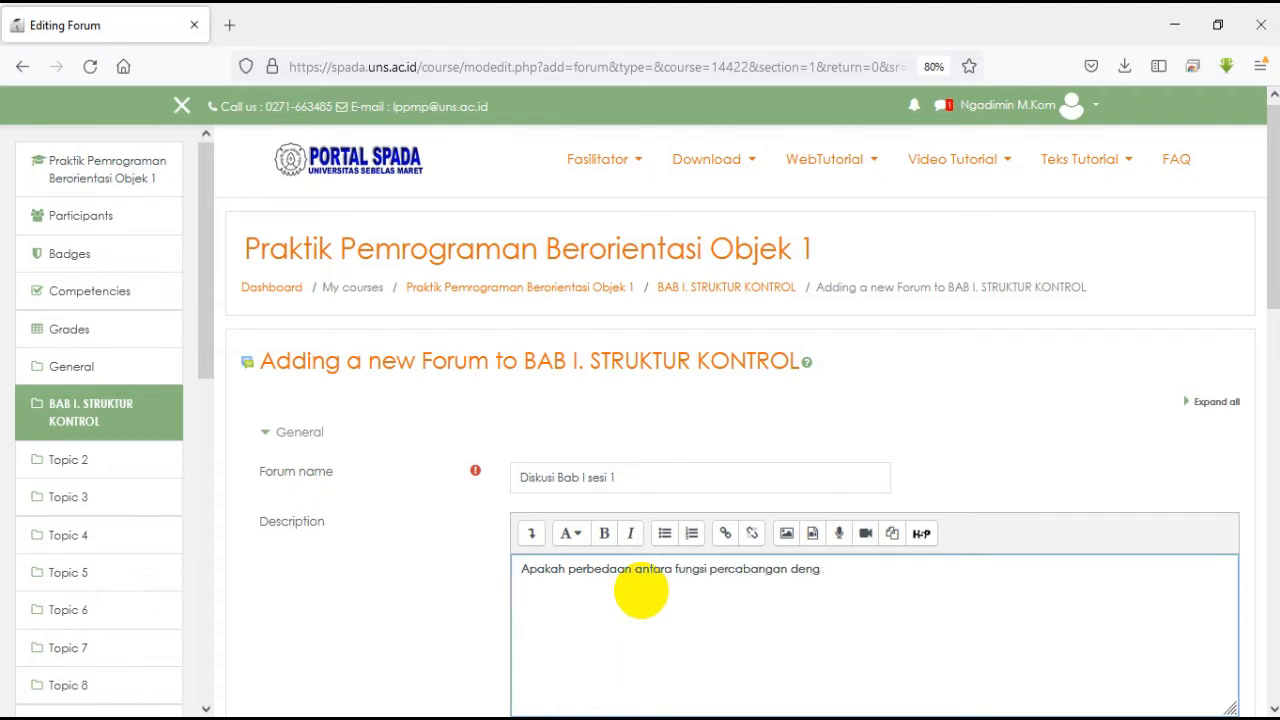
pyautogui.write('an perulangan')
pyautogui.scroll(-1, 725, 588)
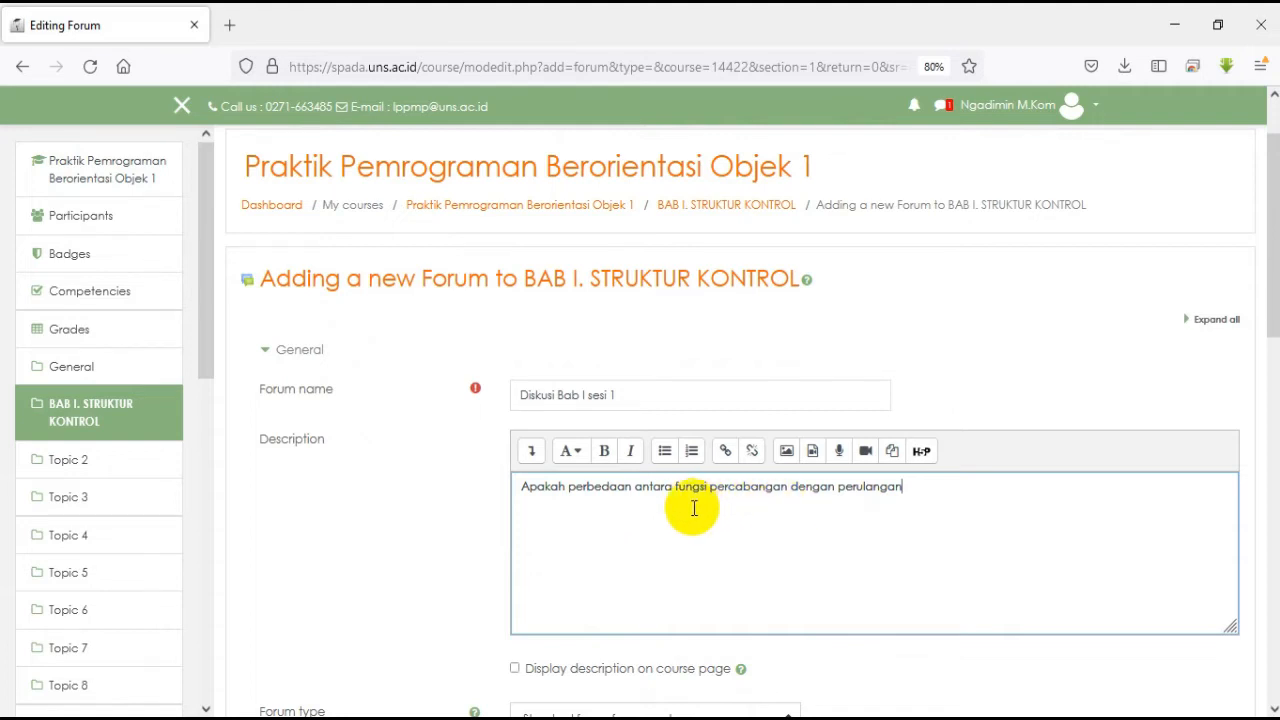
pyautogui.scroll(-3, 693, 508)
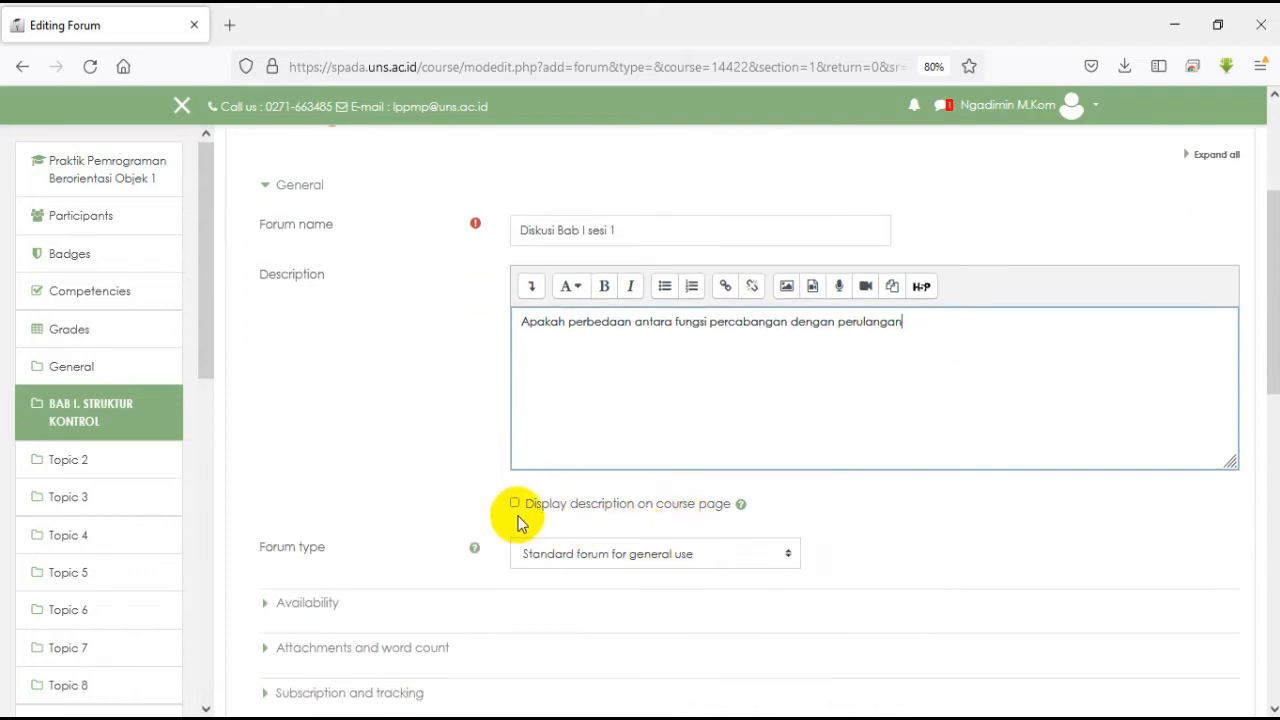
# Show the description on the course page, choose 'A single simple discussion', and enable the 8 July 2022 13:20 due date
pyautogui.click(514, 503)
pyautogui.scroll(-3, 425, 425)
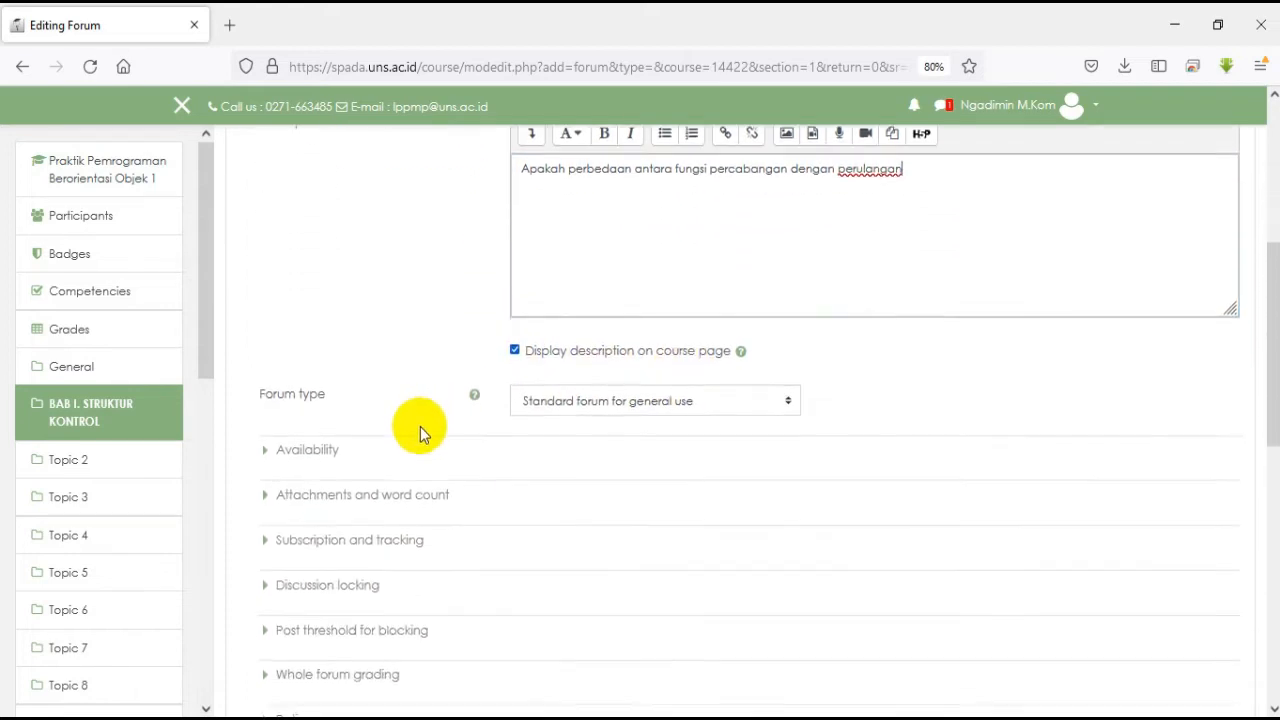
pyautogui.scroll(-2, 420, 430)
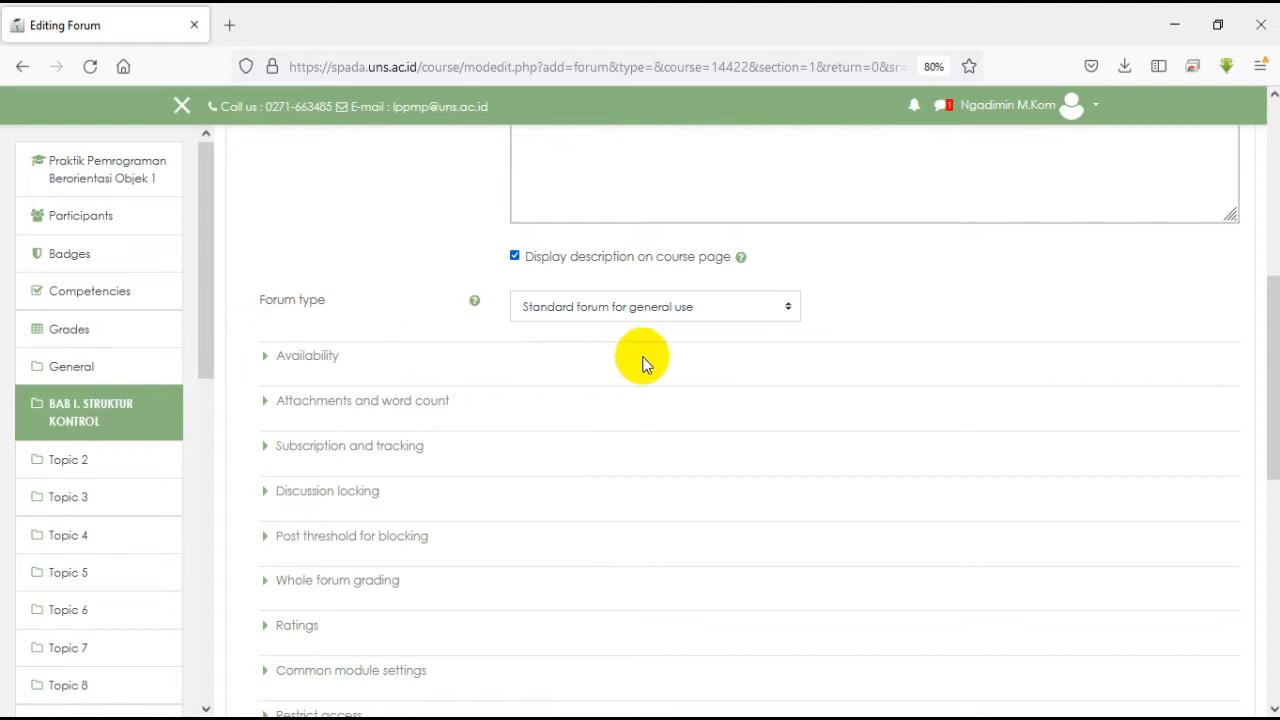
pyautogui.click(786, 312)
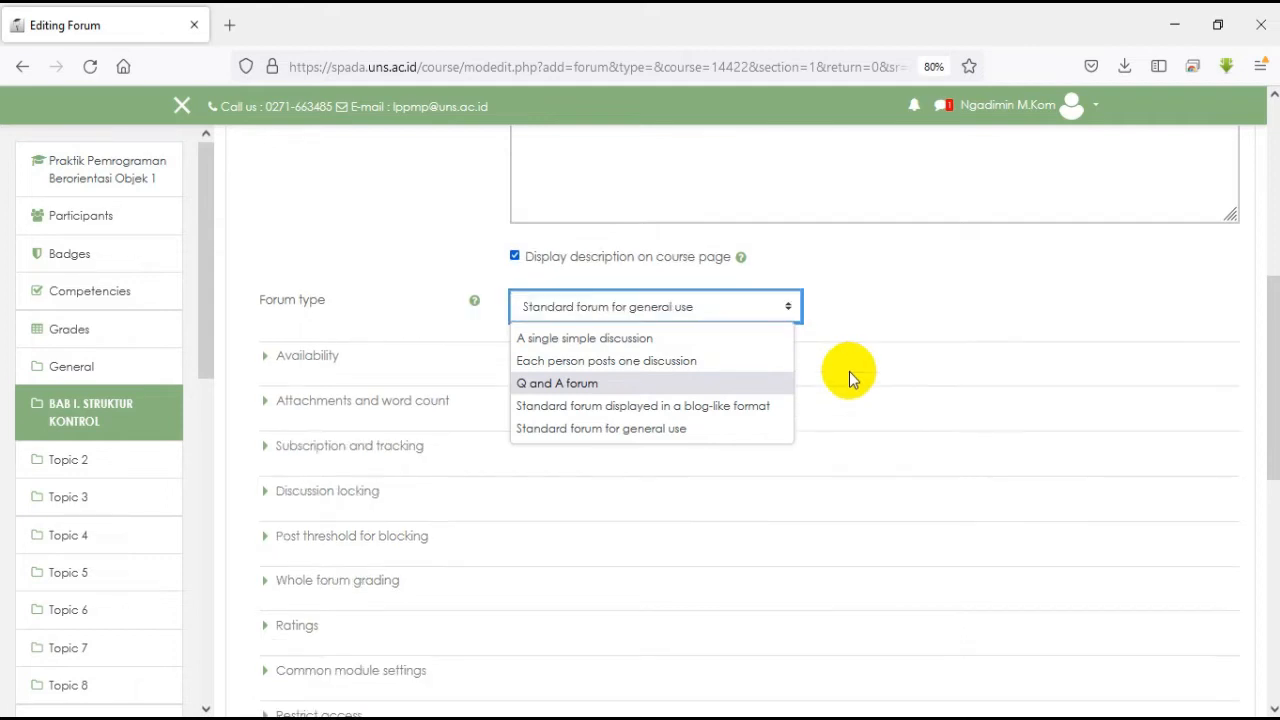
pyautogui.click(619, 340)
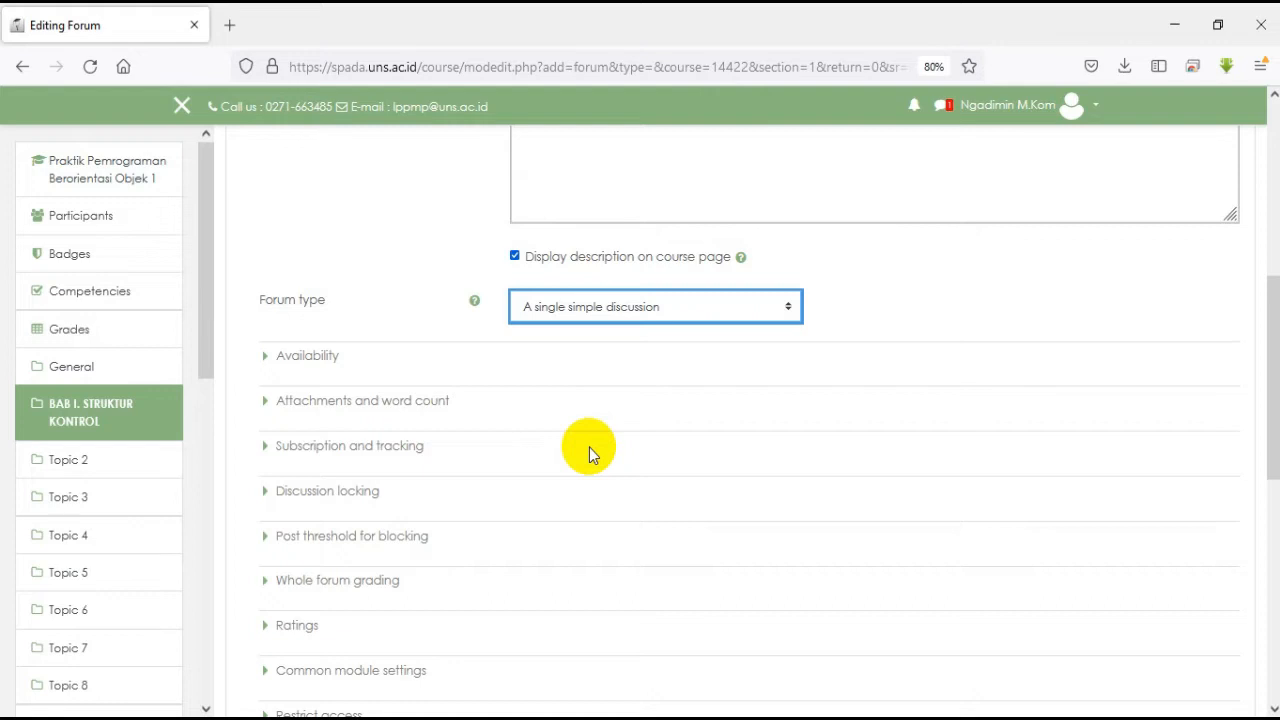
pyautogui.click(265, 358)
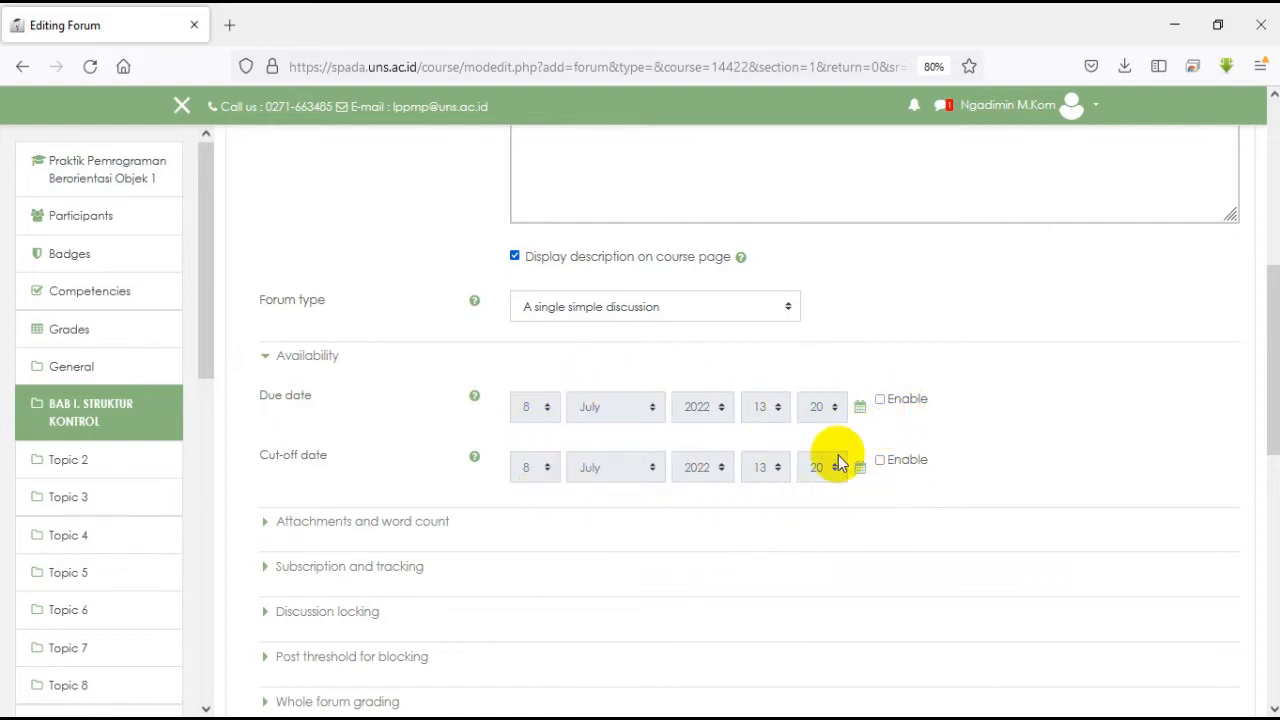
pyautogui.click(880, 399)
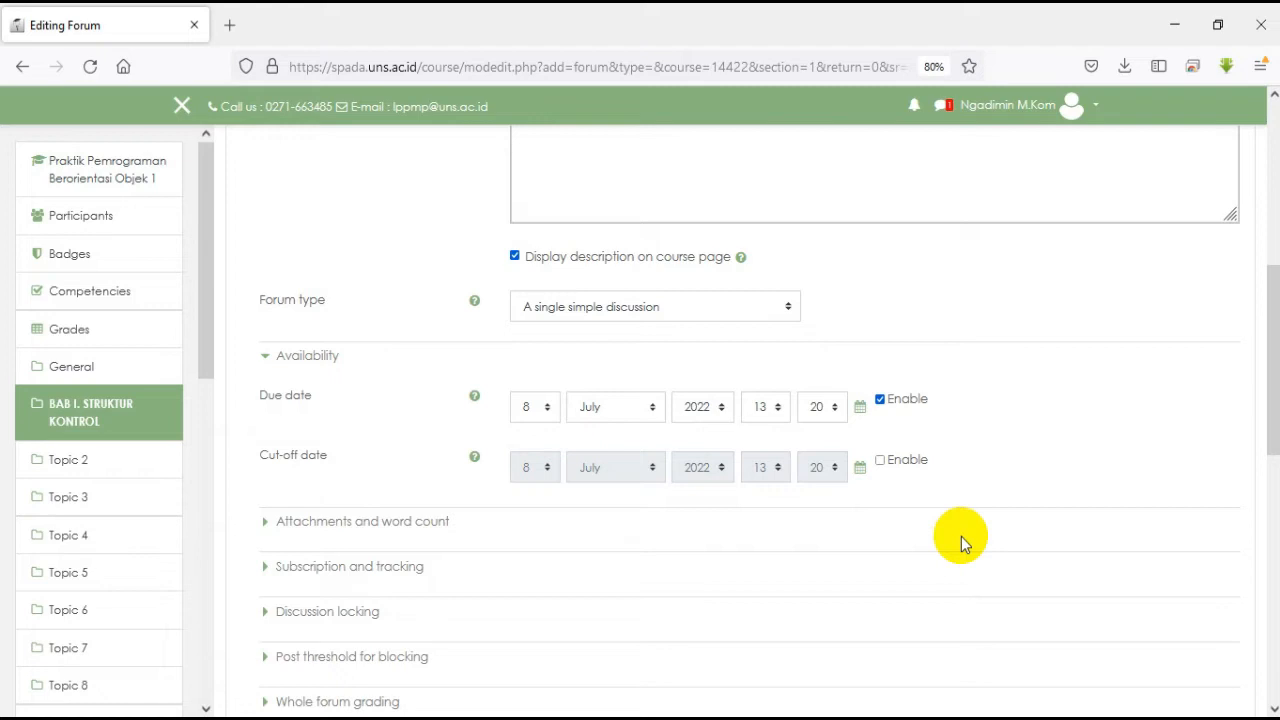
pyautogui.scroll(-3, 680, 575)
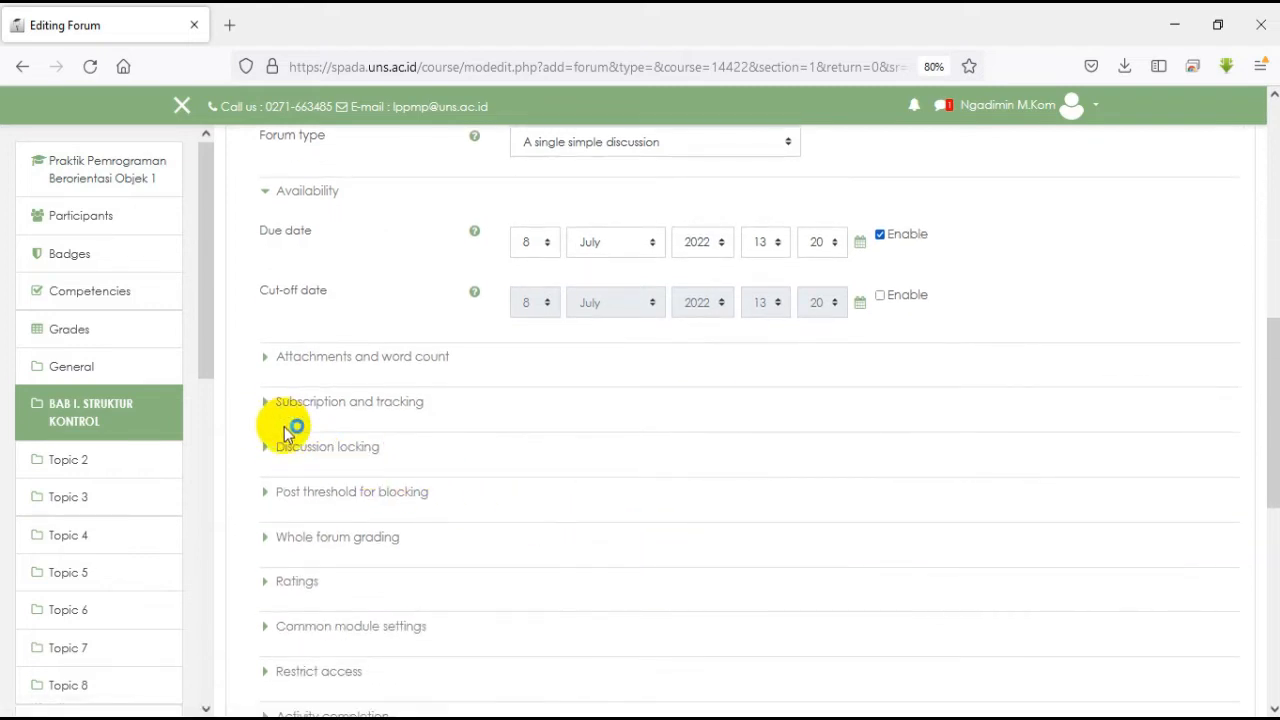
# Expand Restrict access and preview the restriction types, cancelling so it stays at None
pyautogui.click(266, 402)
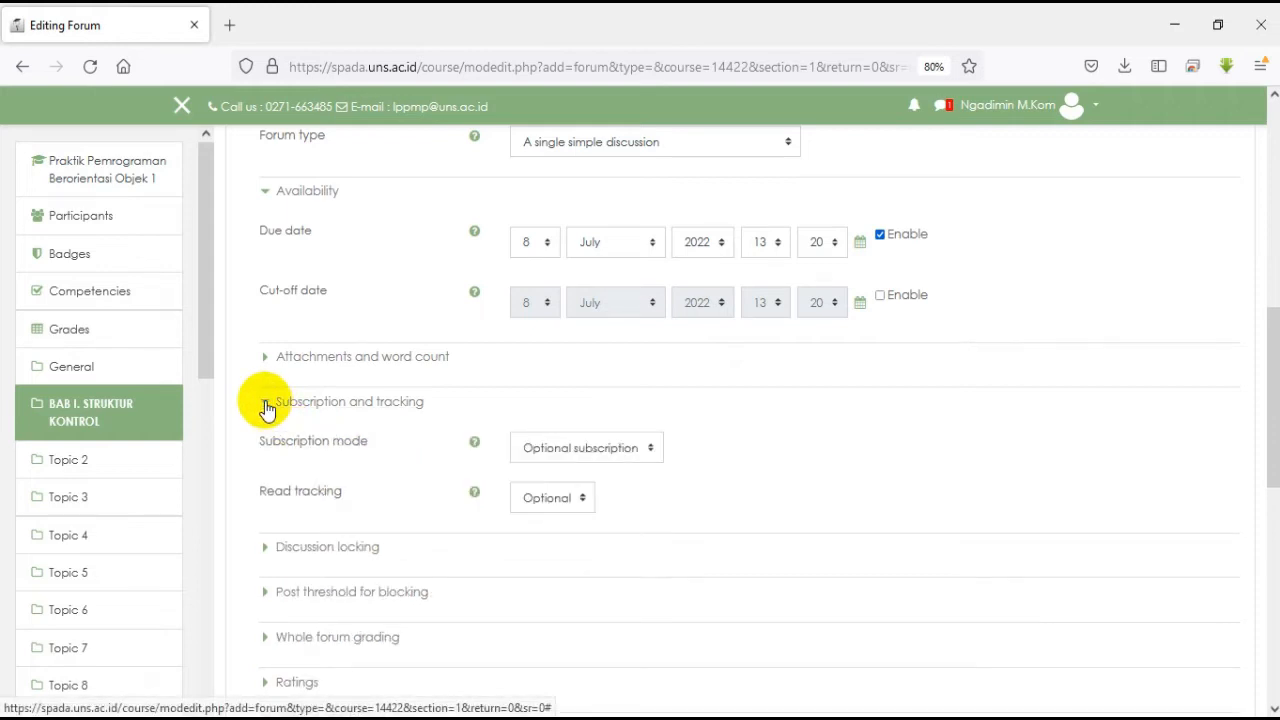
pyautogui.click(266, 402)
pyautogui.scroll(-2, 378, 545)
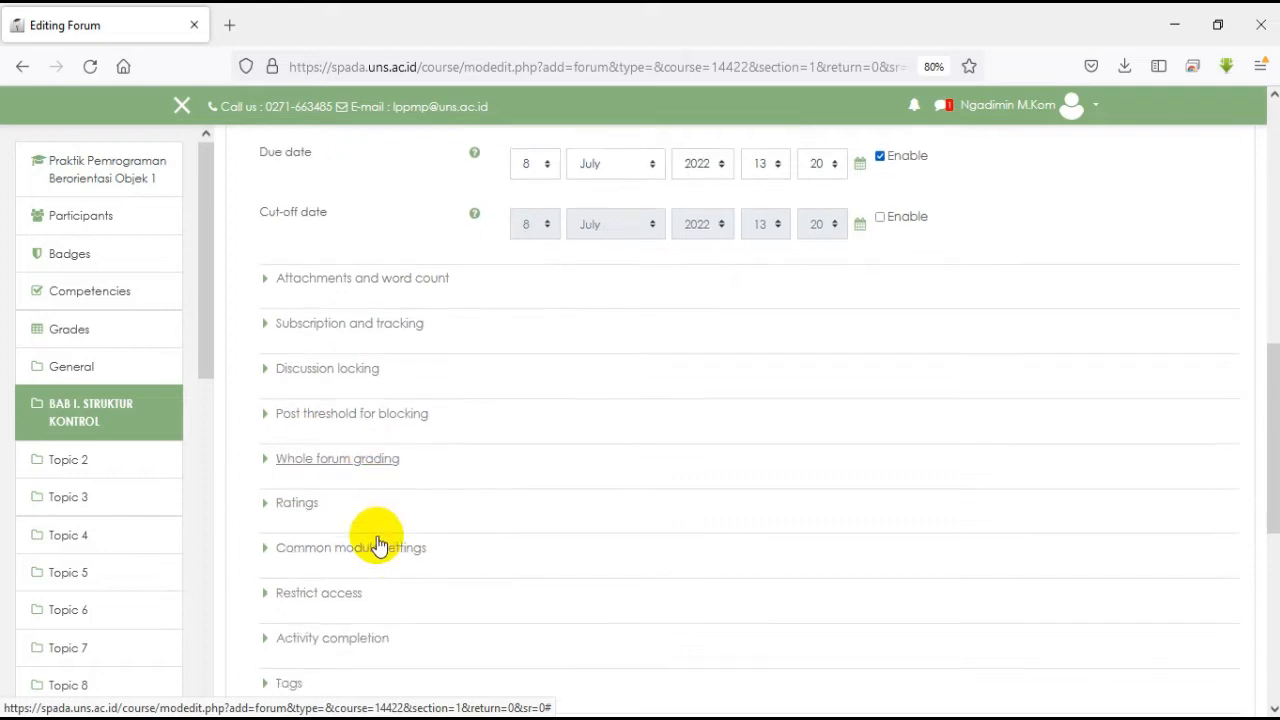
pyautogui.click(278, 591)
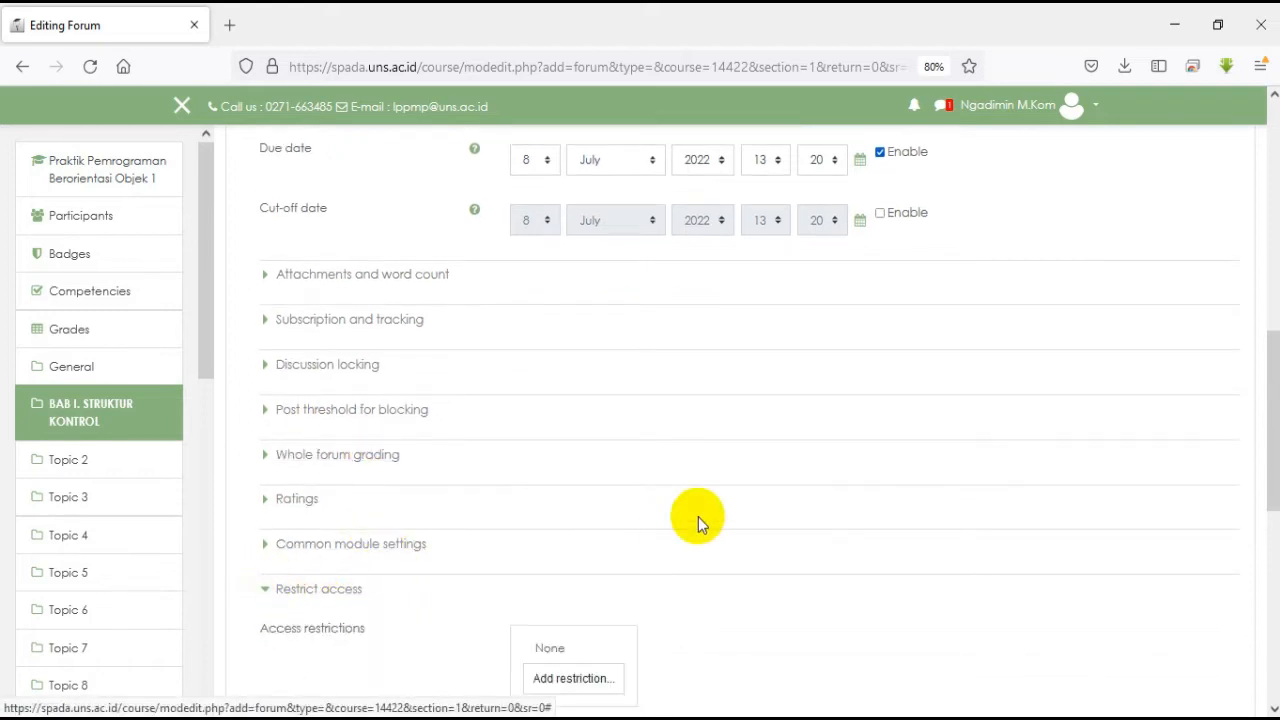
pyautogui.scroll(-4, 698, 522)
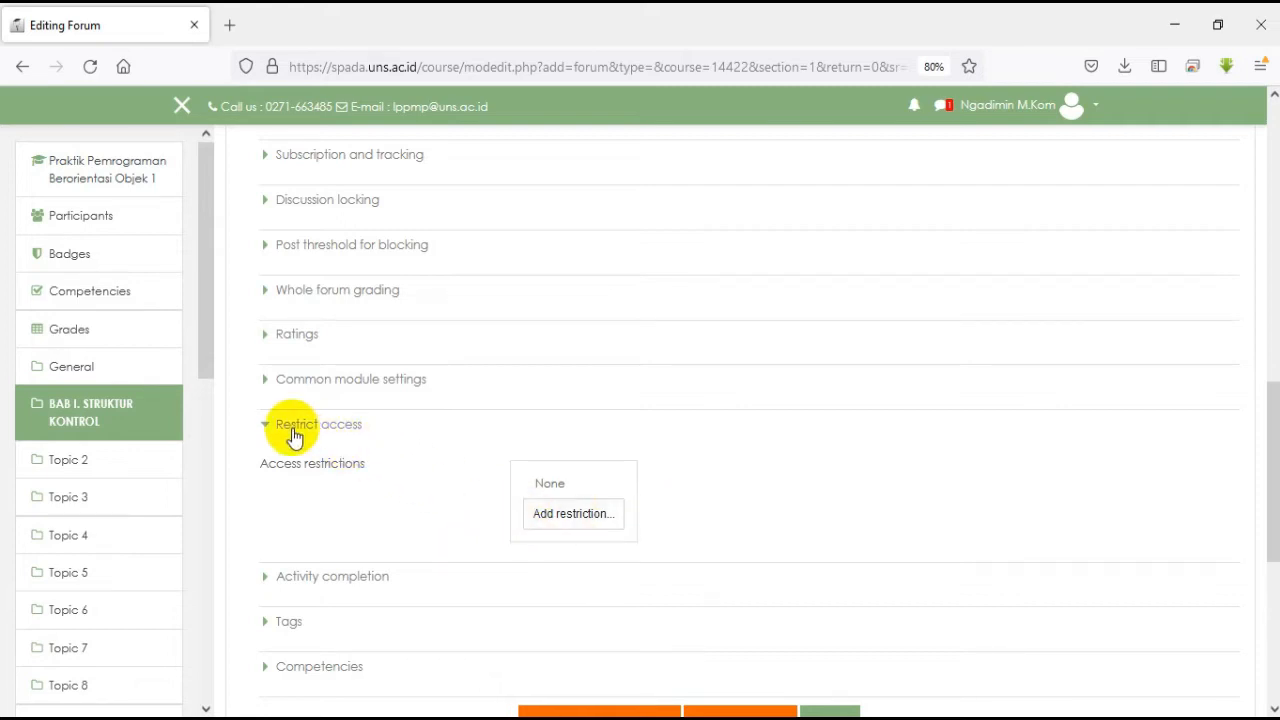
pyautogui.click(570, 520)
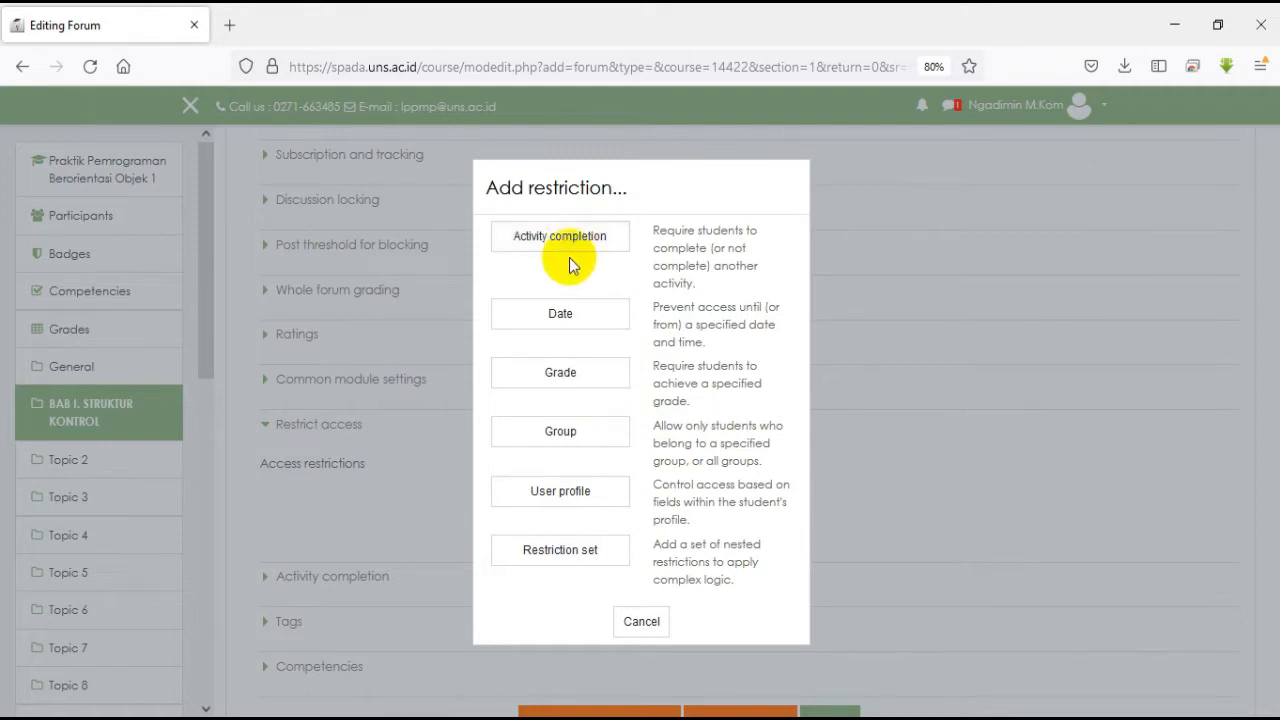
pyautogui.click(641, 614)
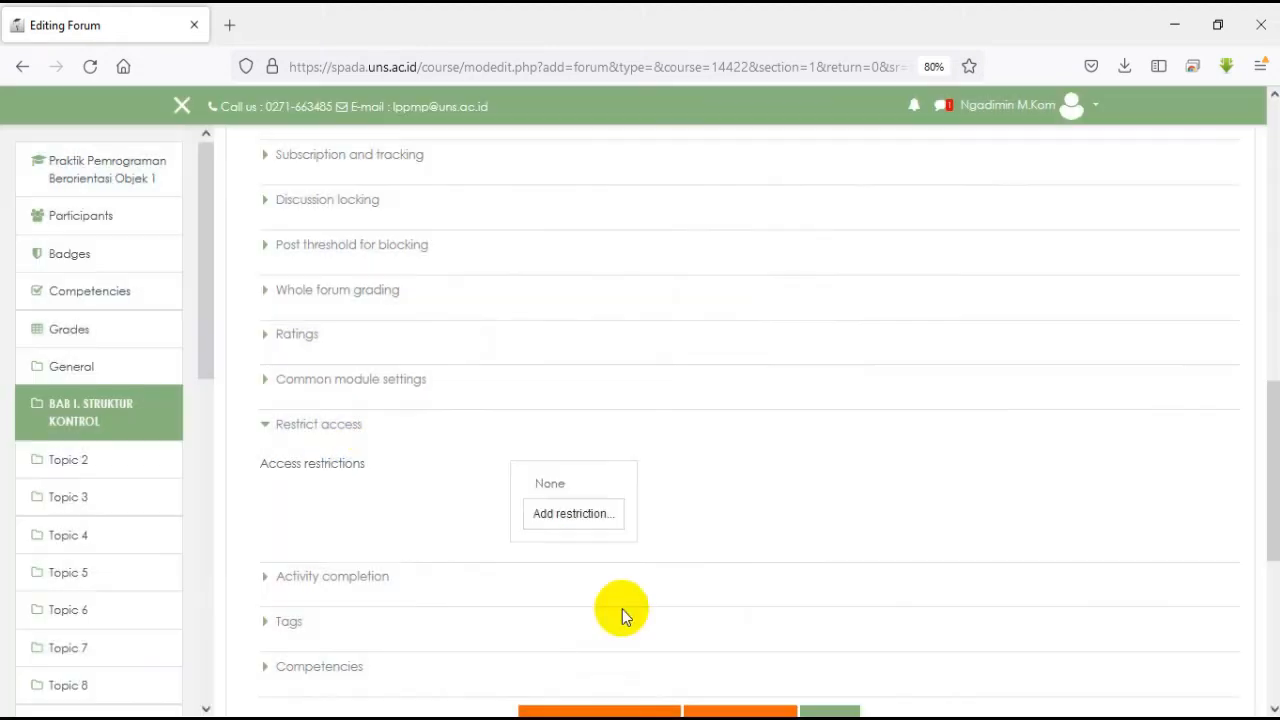
pyautogui.scroll(3, 522, 388)
pyautogui.scroll(6, 522, 388)
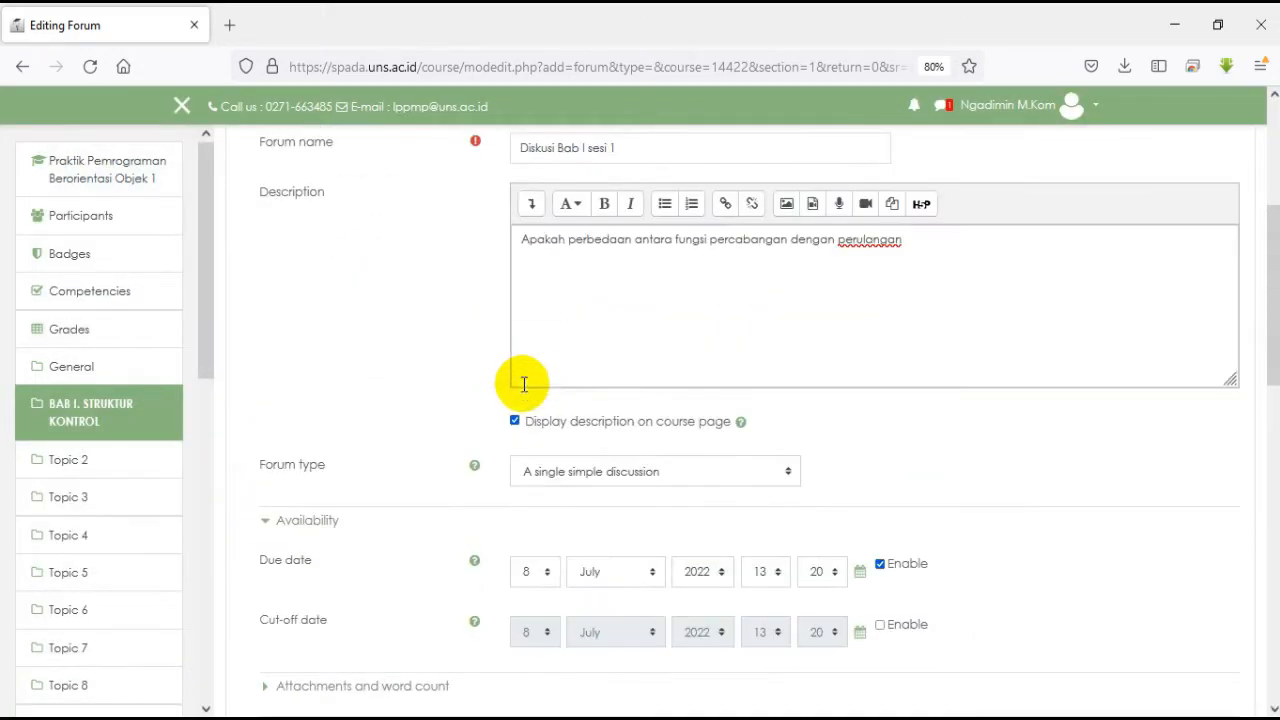
pyautogui.scroll(-10, 433, 480)
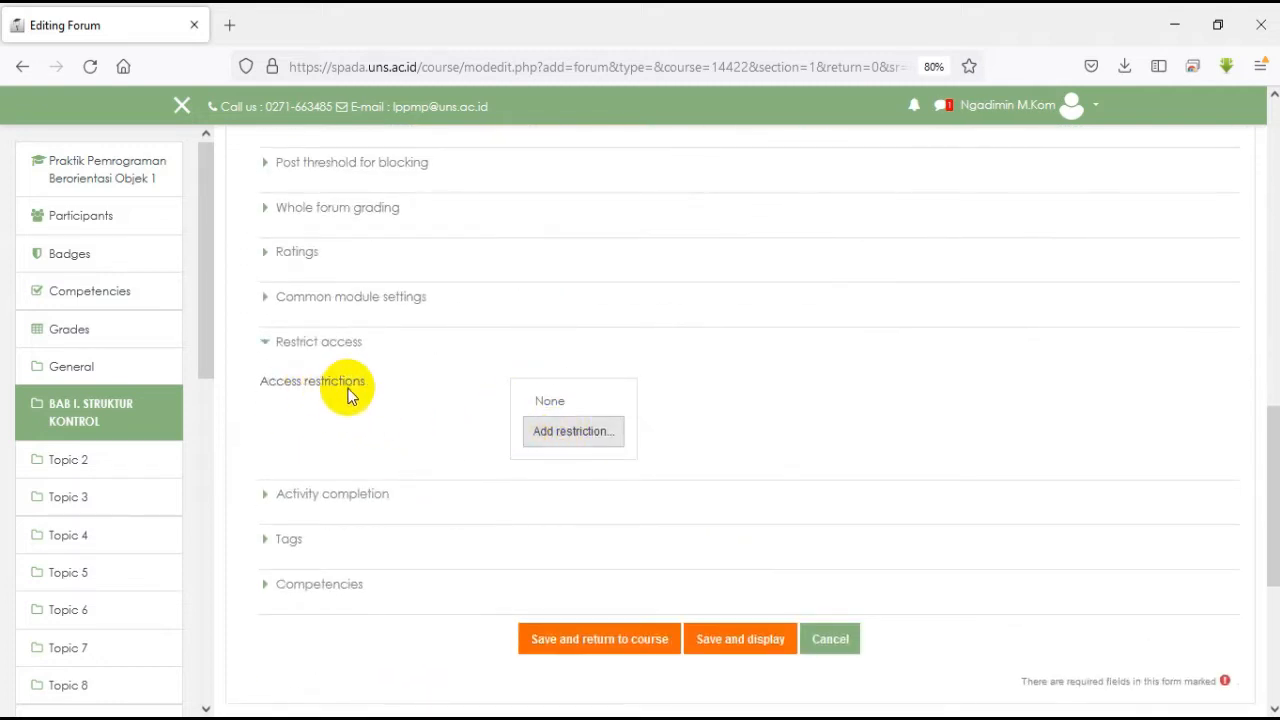
pyautogui.click(548, 433)
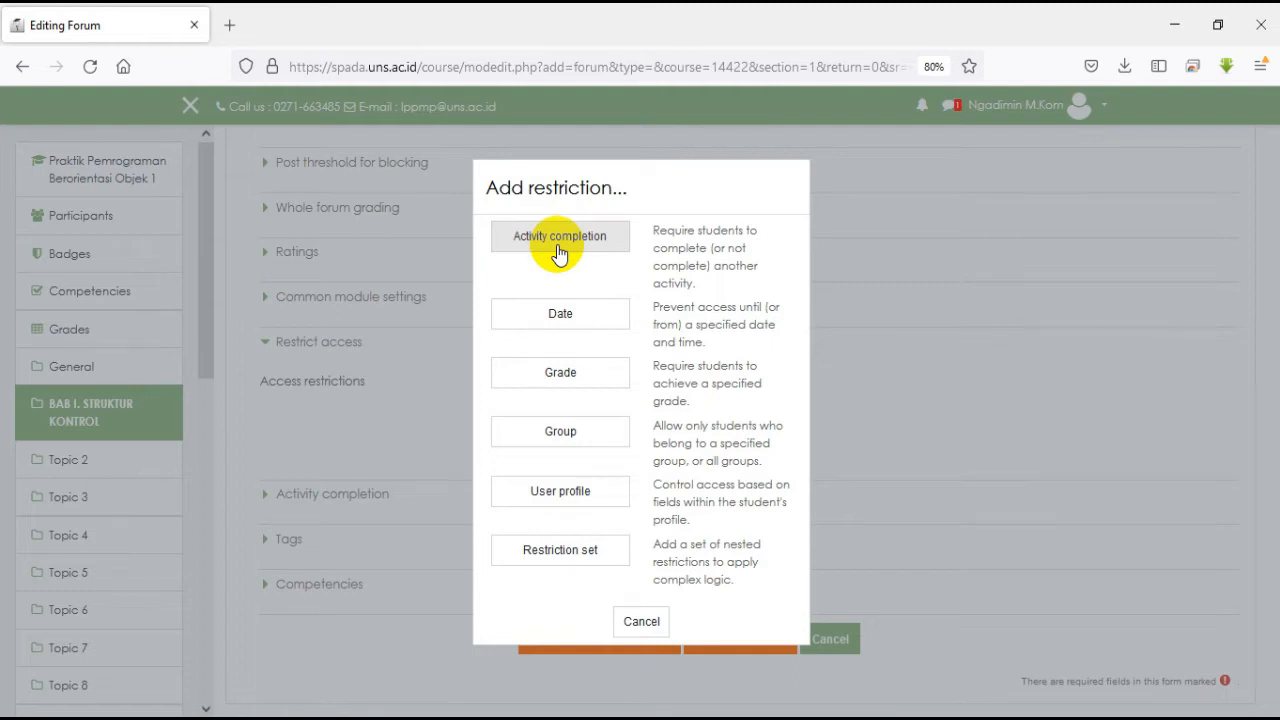
pyautogui.click(561, 436)
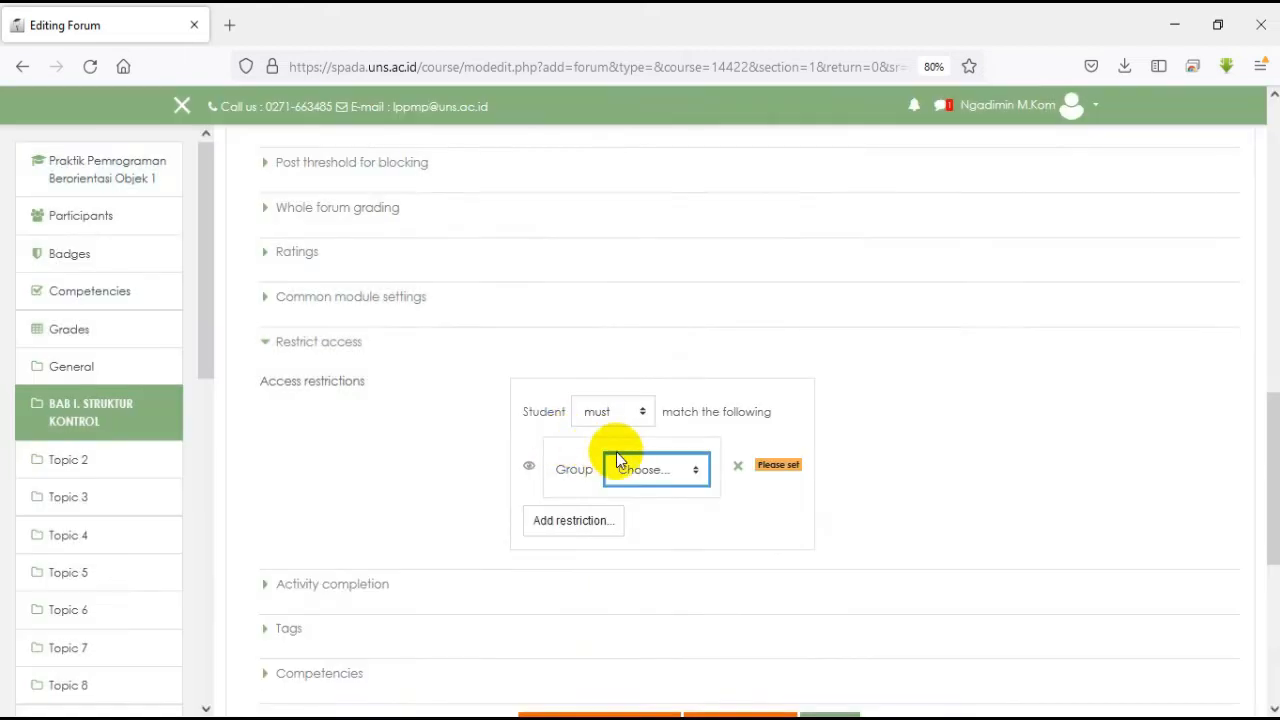
pyautogui.click(690, 472)
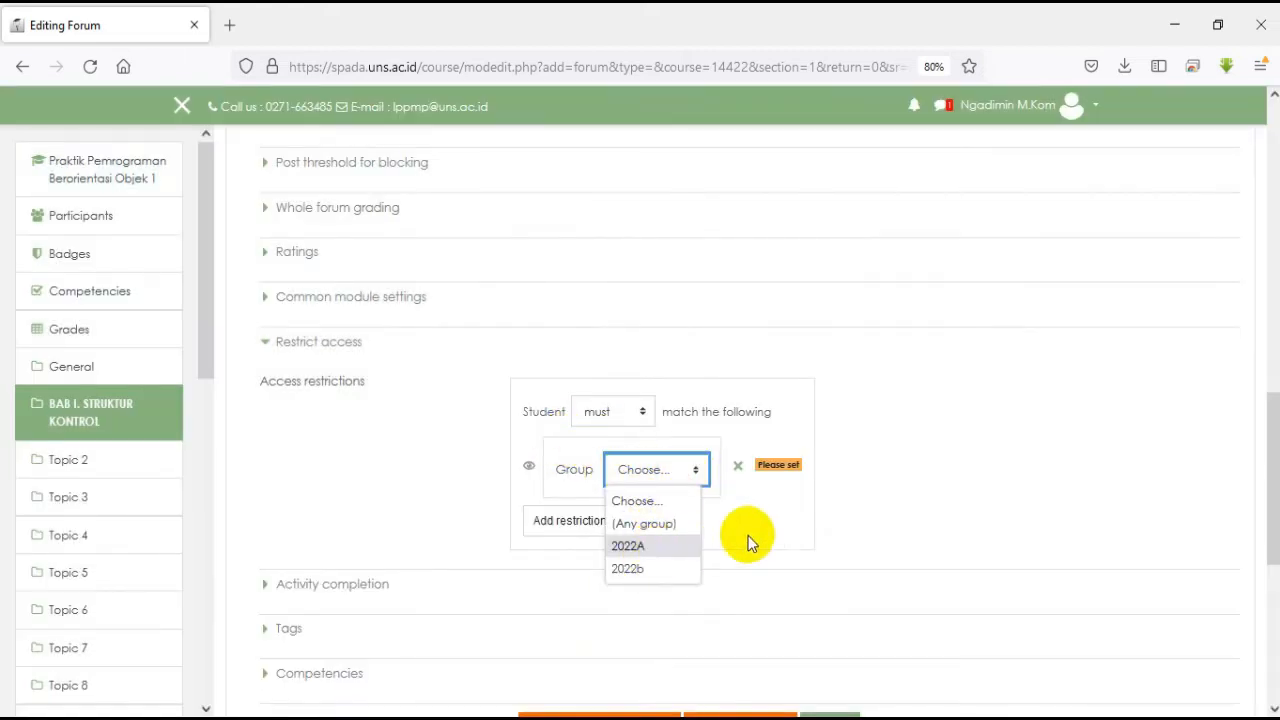
pyautogui.click(805, 528)
pyautogui.click(738, 465)
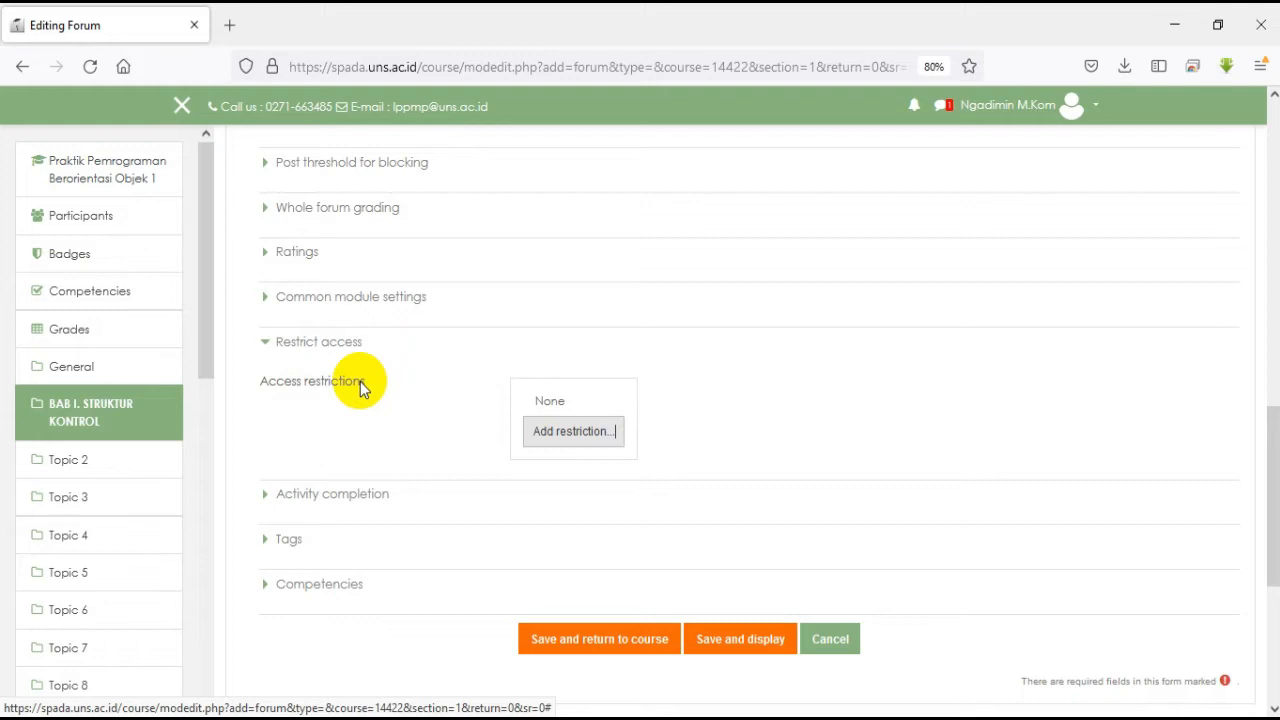
# Add an Activity completion restriction requiring Materi video tutorial Looping to be complete
pyautogui.click(573, 432)
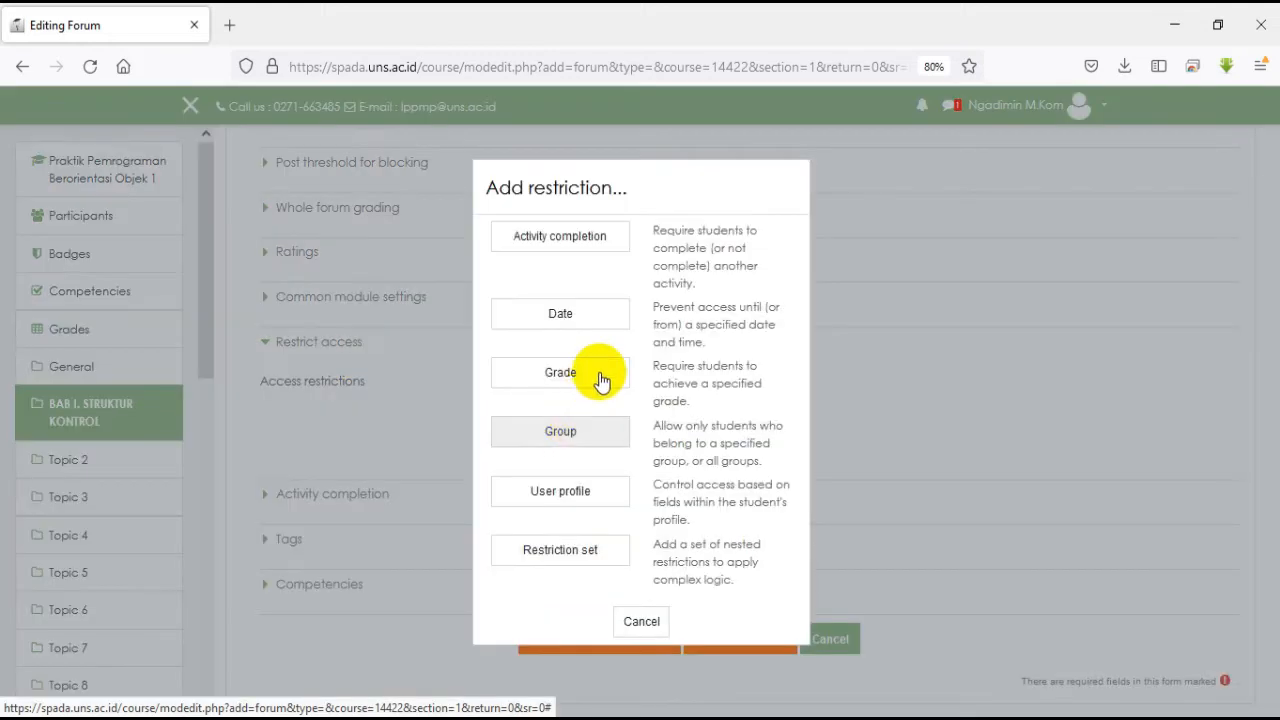
pyautogui.click(566, 240)
pyautogui.scroll(-3, 870, 326)
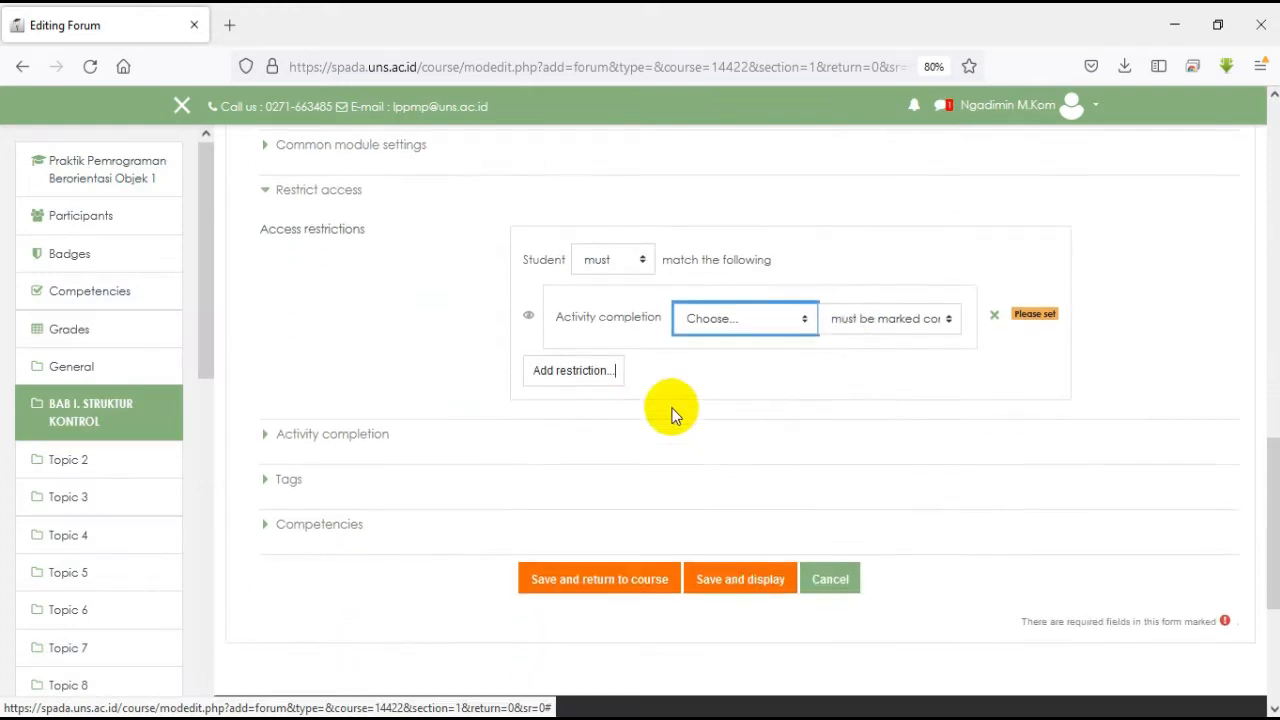
pyautogui.click(807, 313)
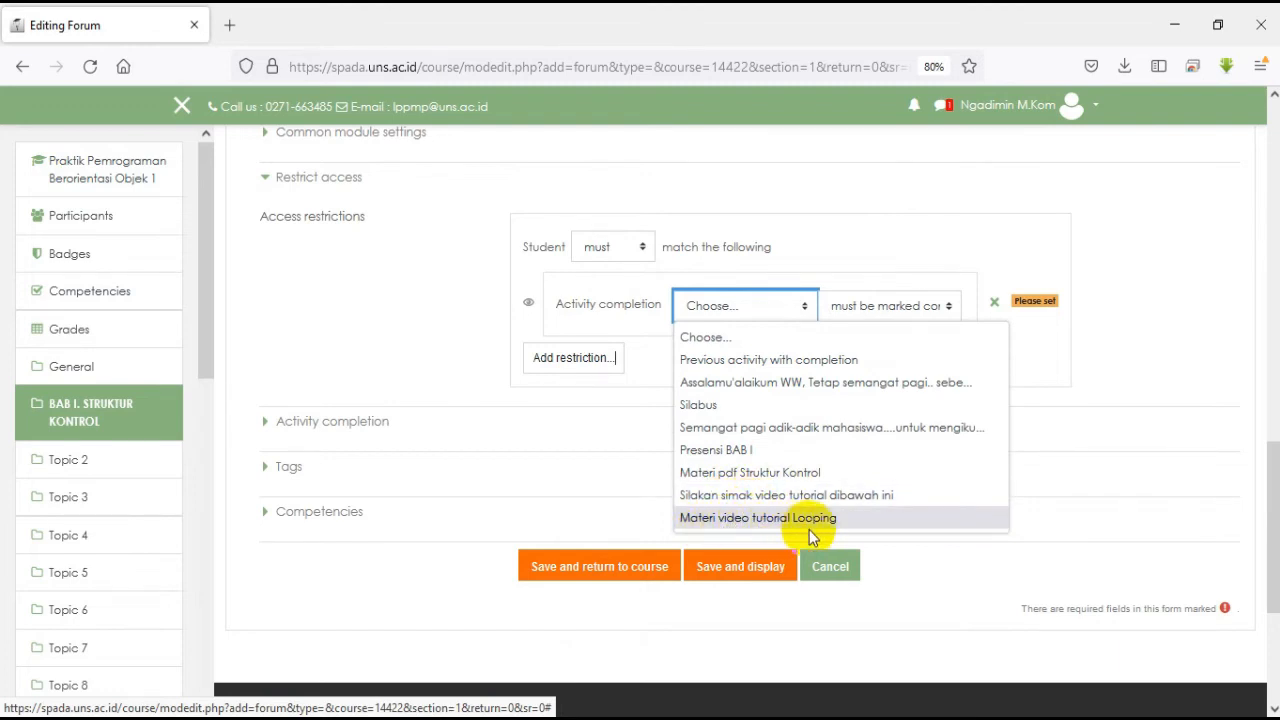
pyautogui.click(710, 520)
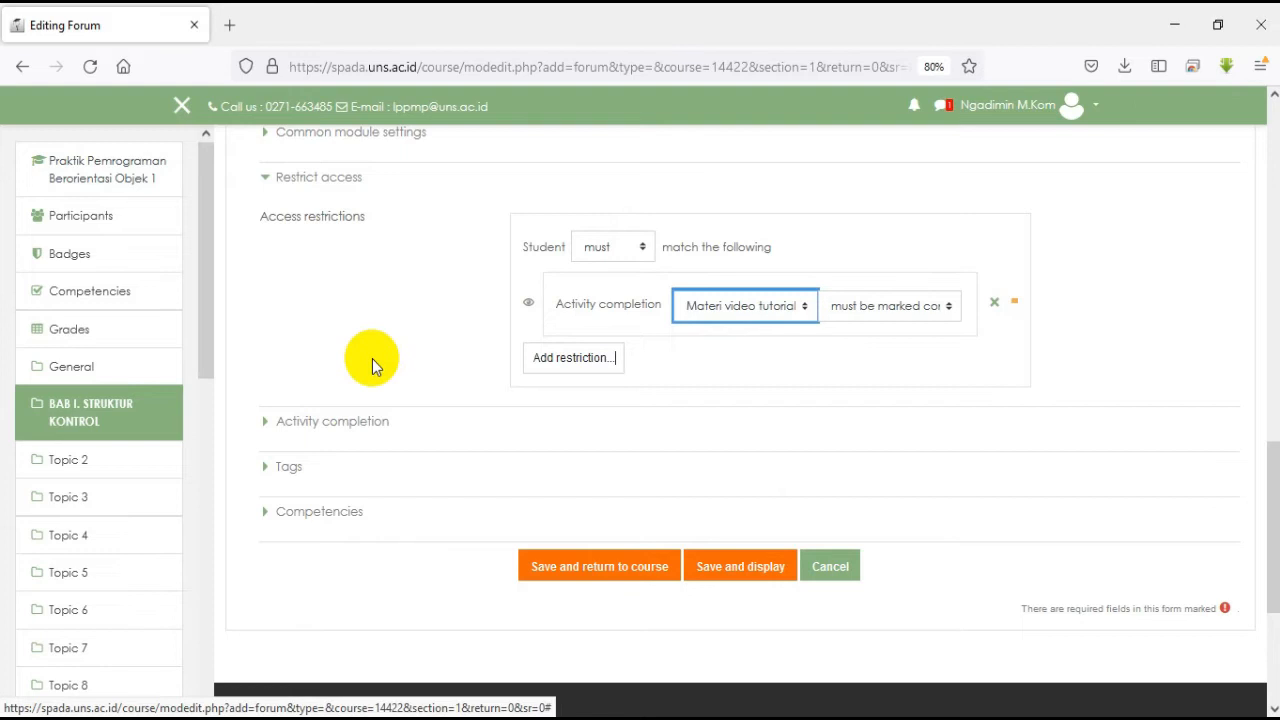
pyautogui.click(268, 425)
pyautogui.scroll(-2, 503, 400)
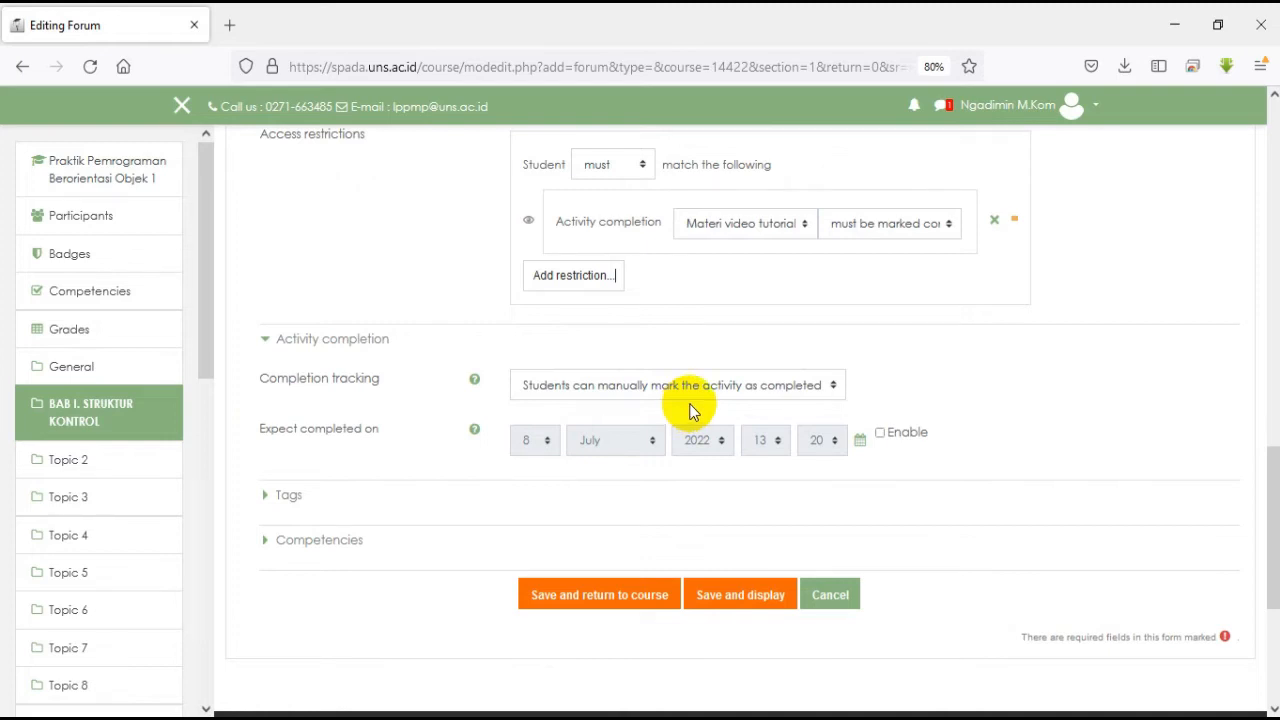
# Set completion tracking to 'Show activity as complete when conditions are met', with Grade not required
pyautogui.click(627, 388)
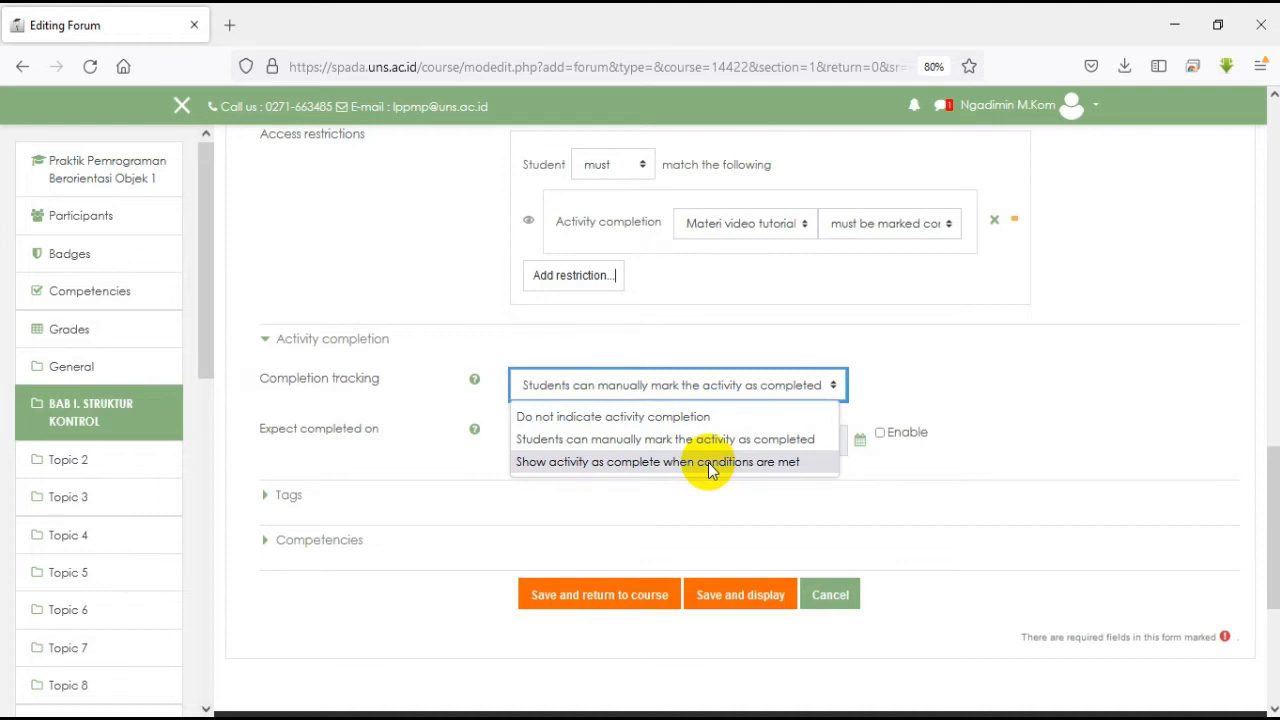
pyautogui.click(649, 468)
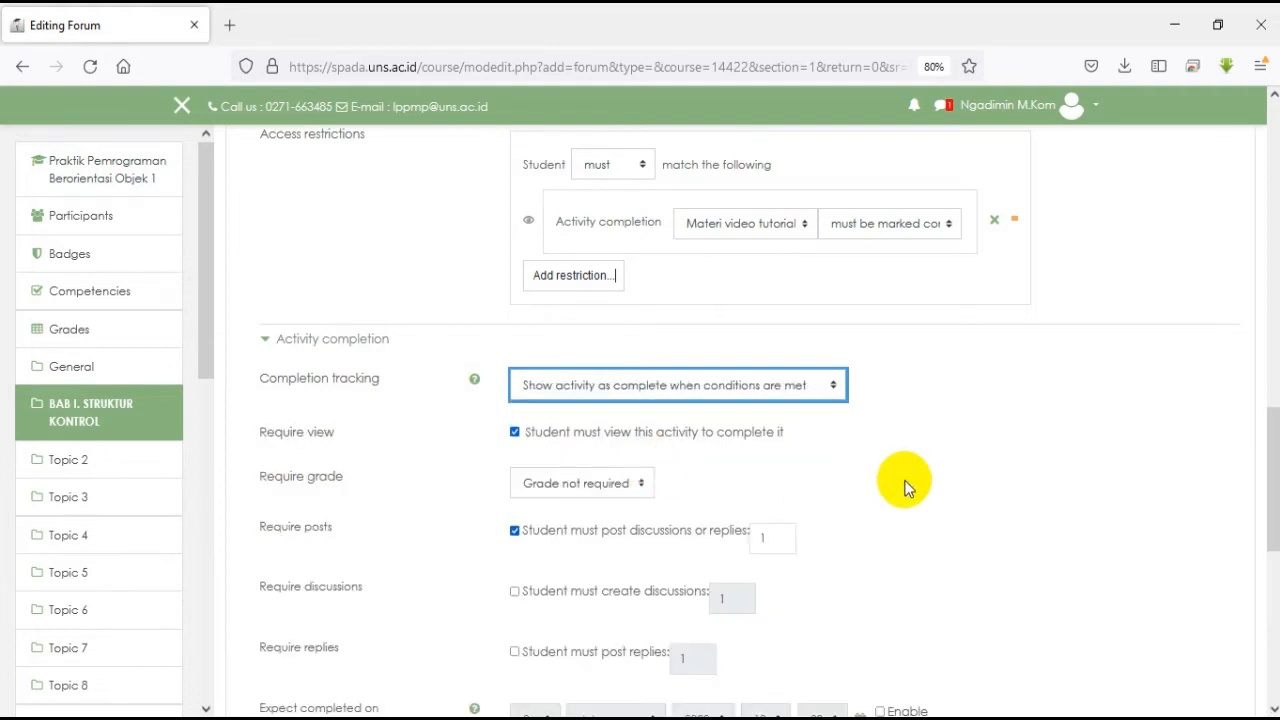
pyautogui.scroll(-3, 903, 485)
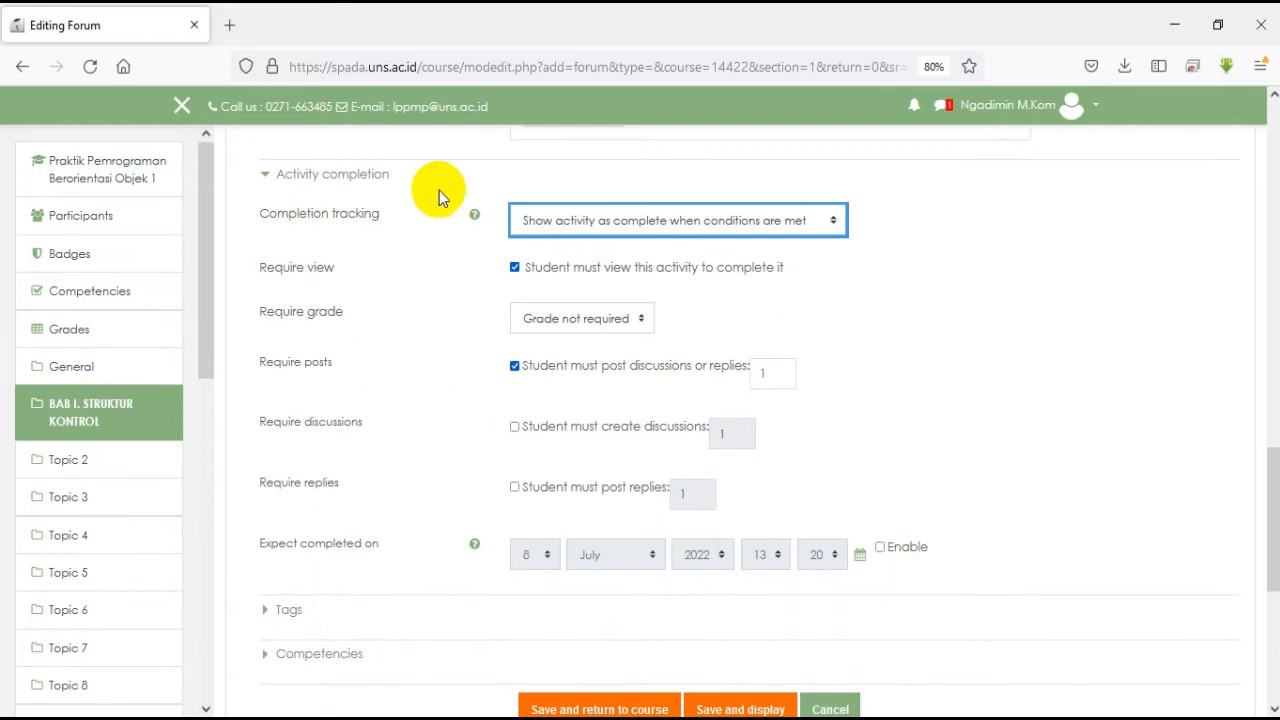
pyautogui.click(641, 326)
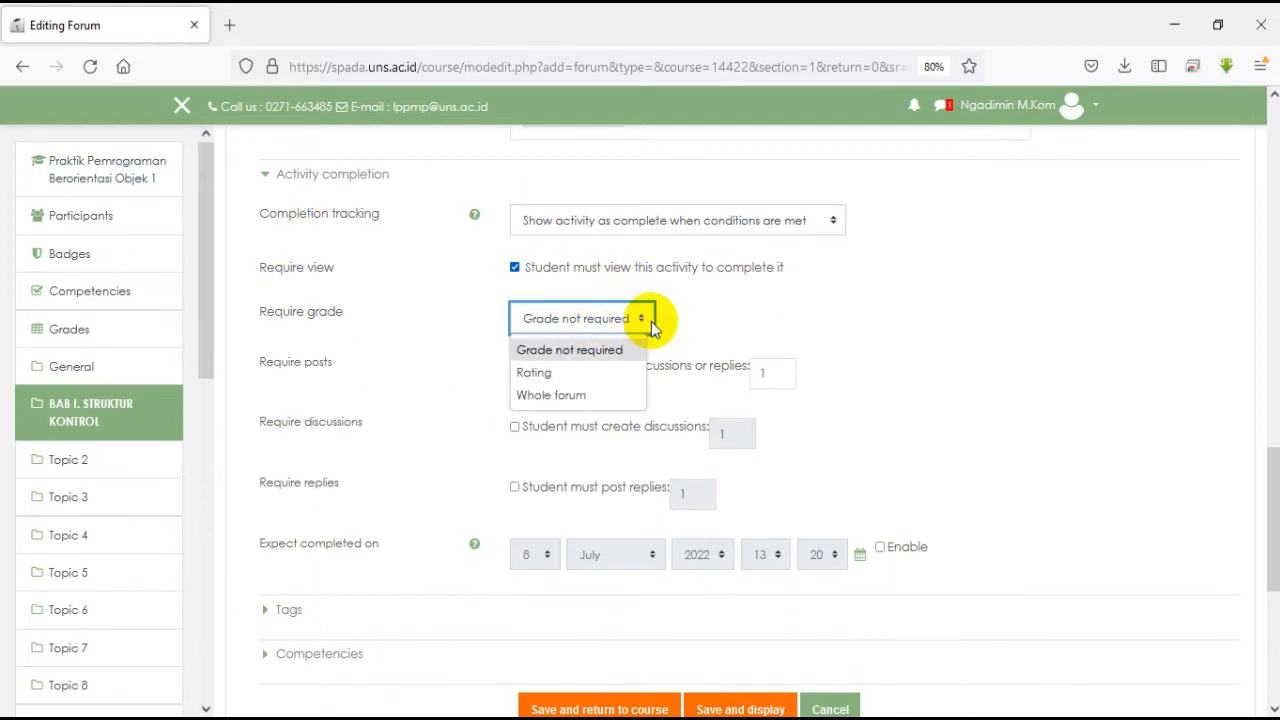
pyautogui.click(737, 318)
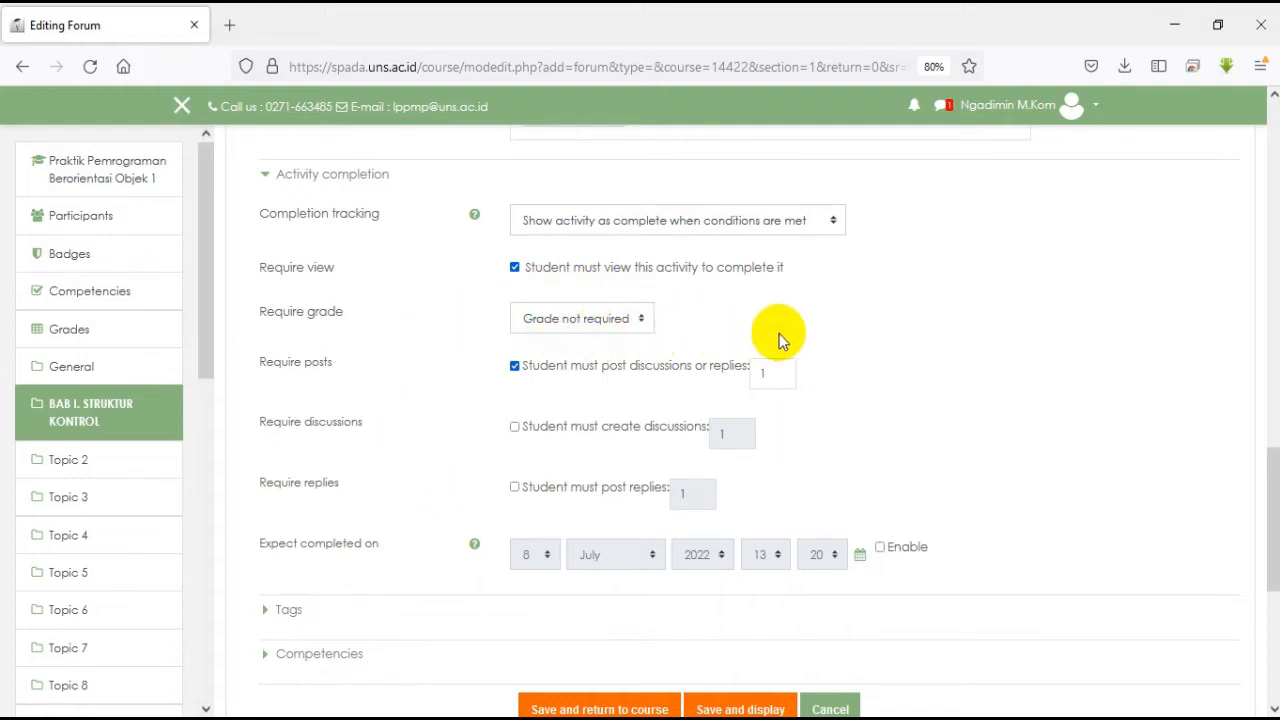
pyautogui.scroll(-2, 807, 353)
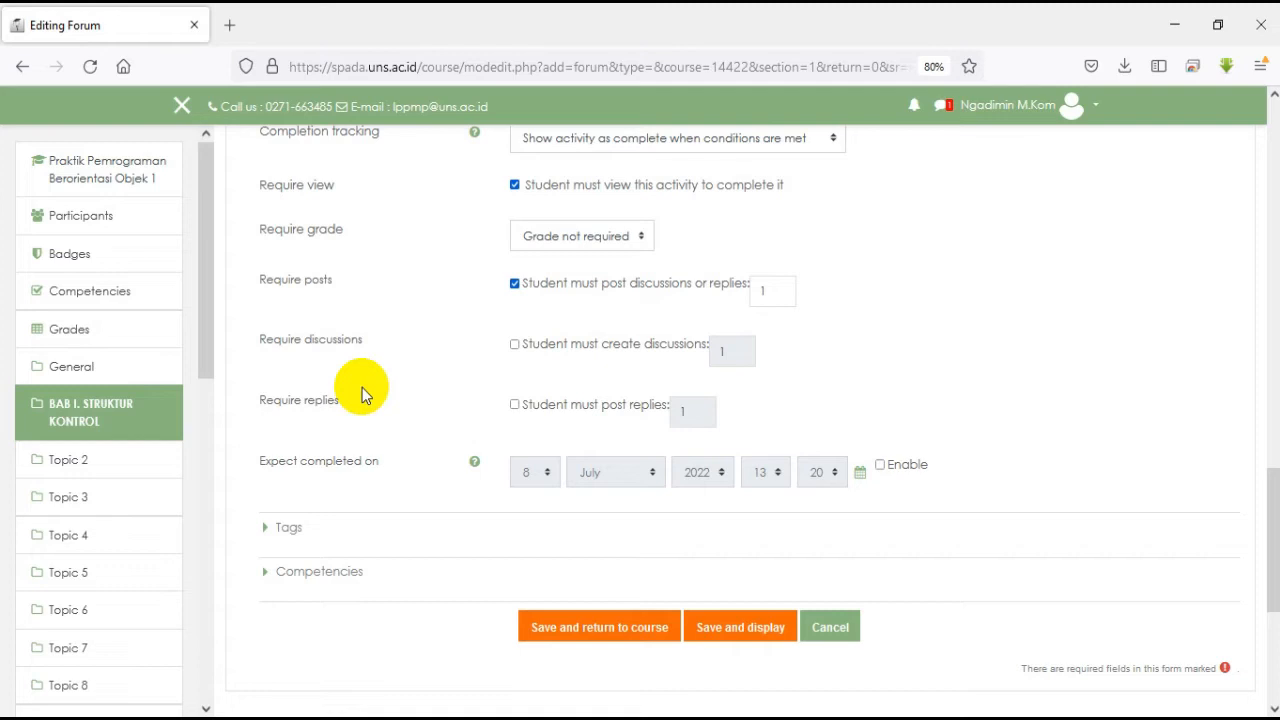
# Tick 'Student must post replies' and set the required number of replies to 1
pyautogui.click(515, 405)
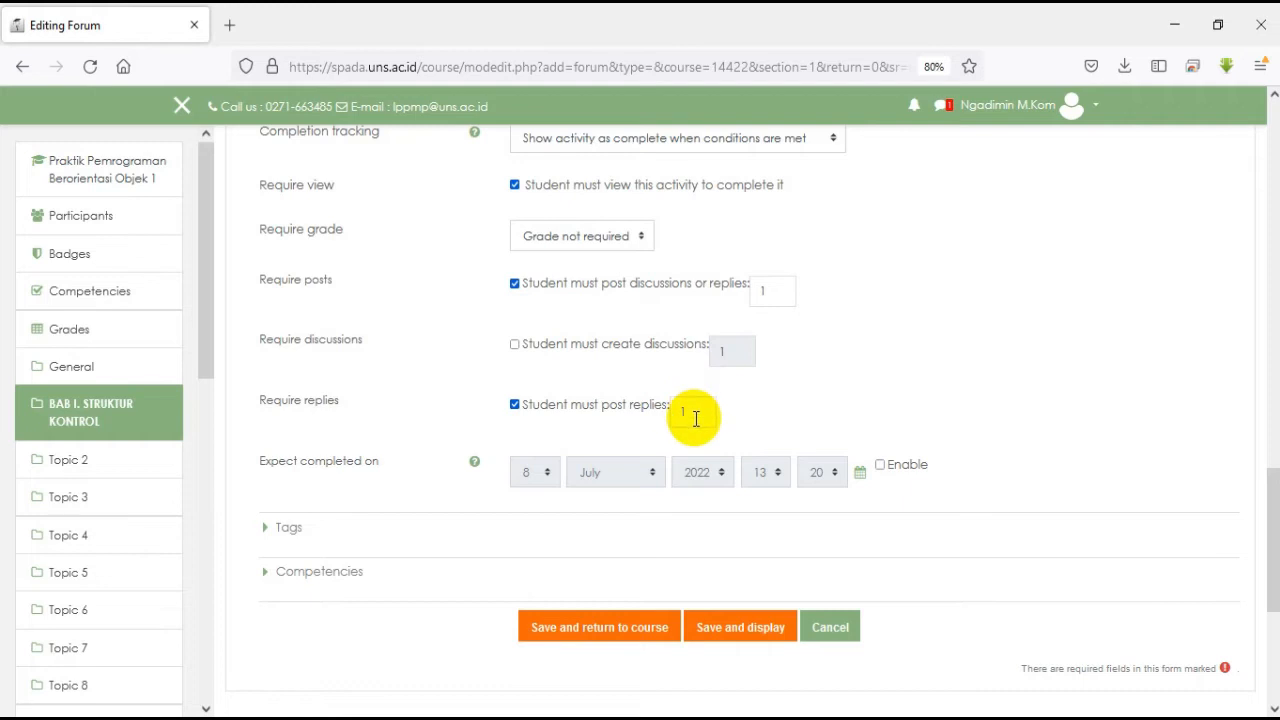
pyautogui.press('BackSpace')
pyautogui.write('2')
pyautogui.press('BackSpace')
pyautogui.write('1')
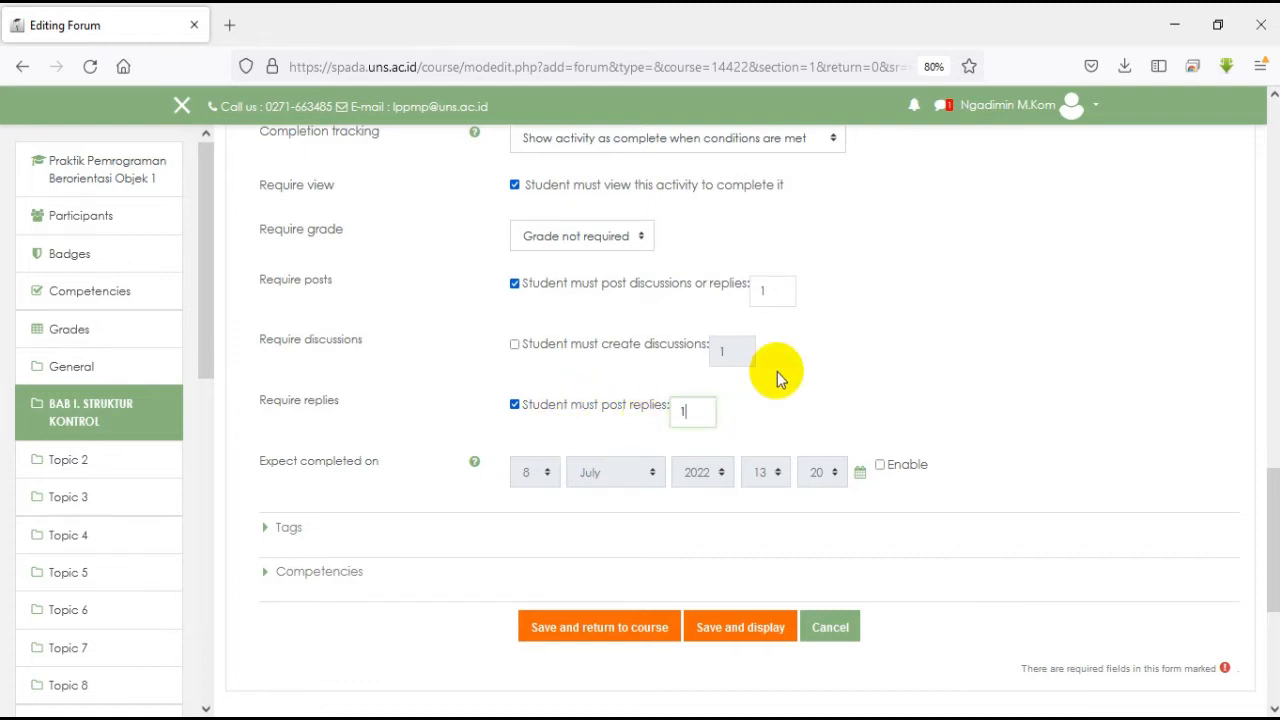
pyautogui.scroll(3, 777, 371)
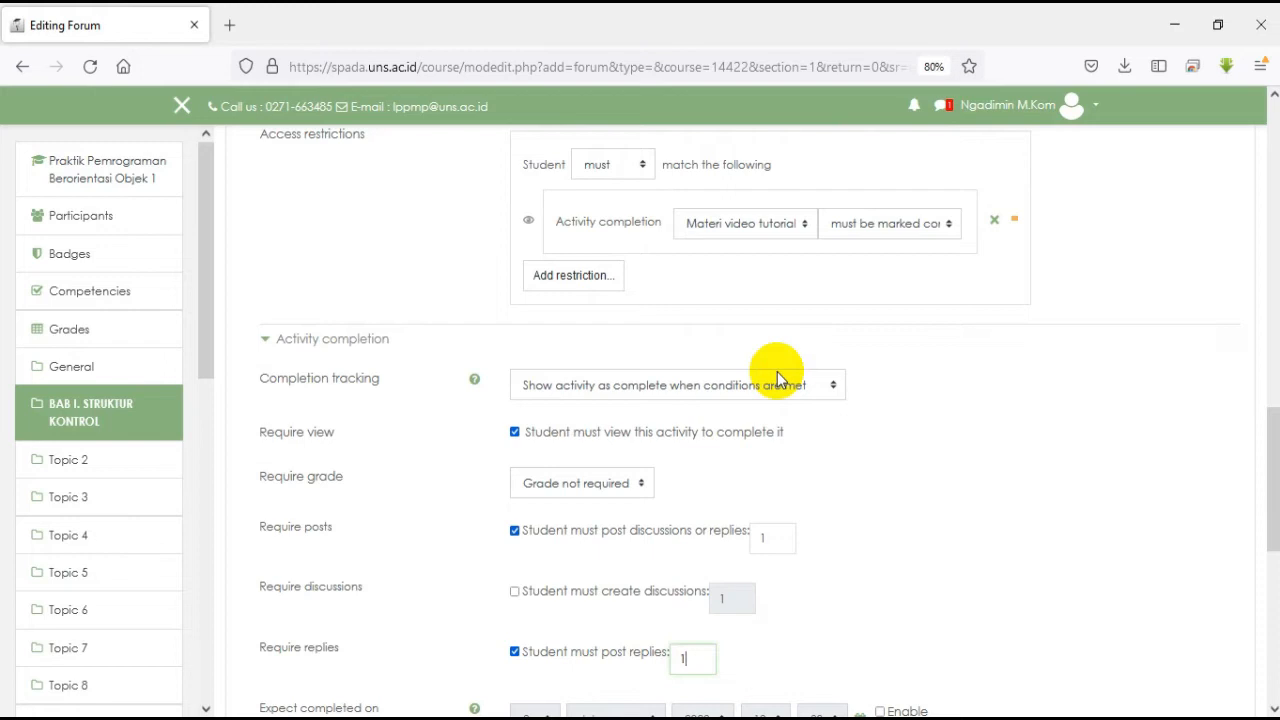
pyautogui.scroll(-2, 777, 380)
pyautogui.scroll(-2, 777, 380)
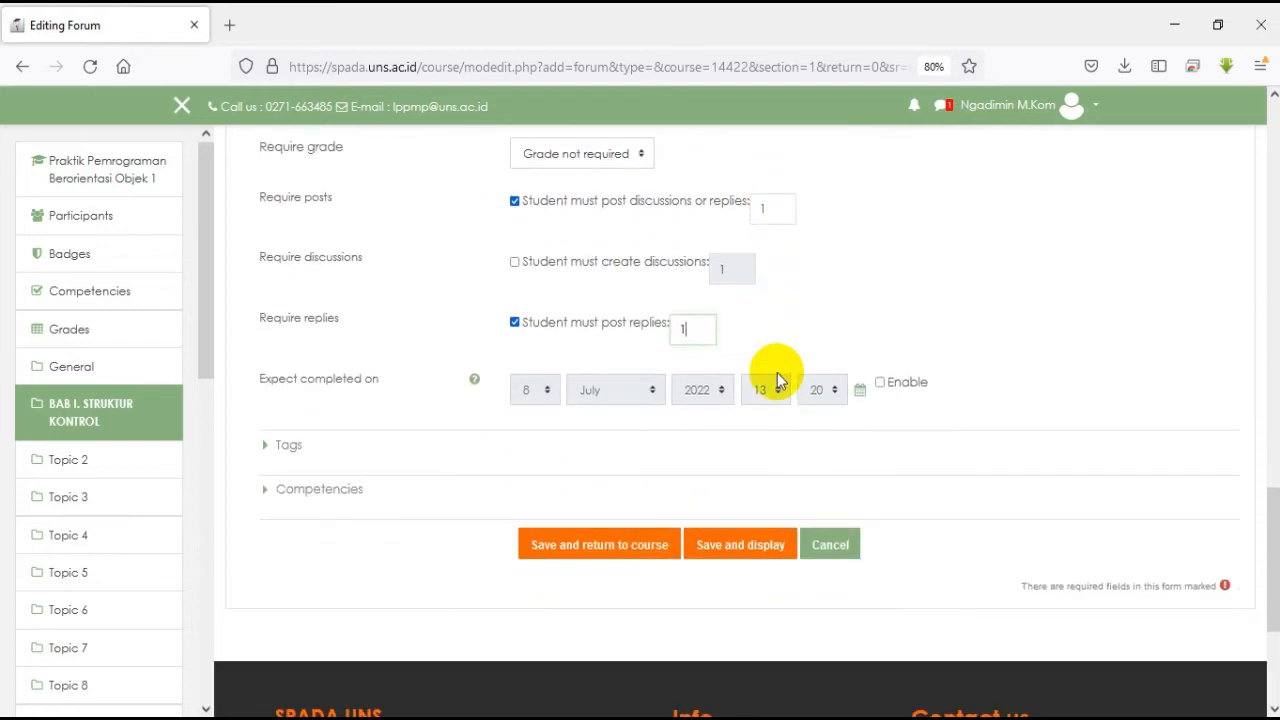
pyautogui.scroll(1, 777, 380)
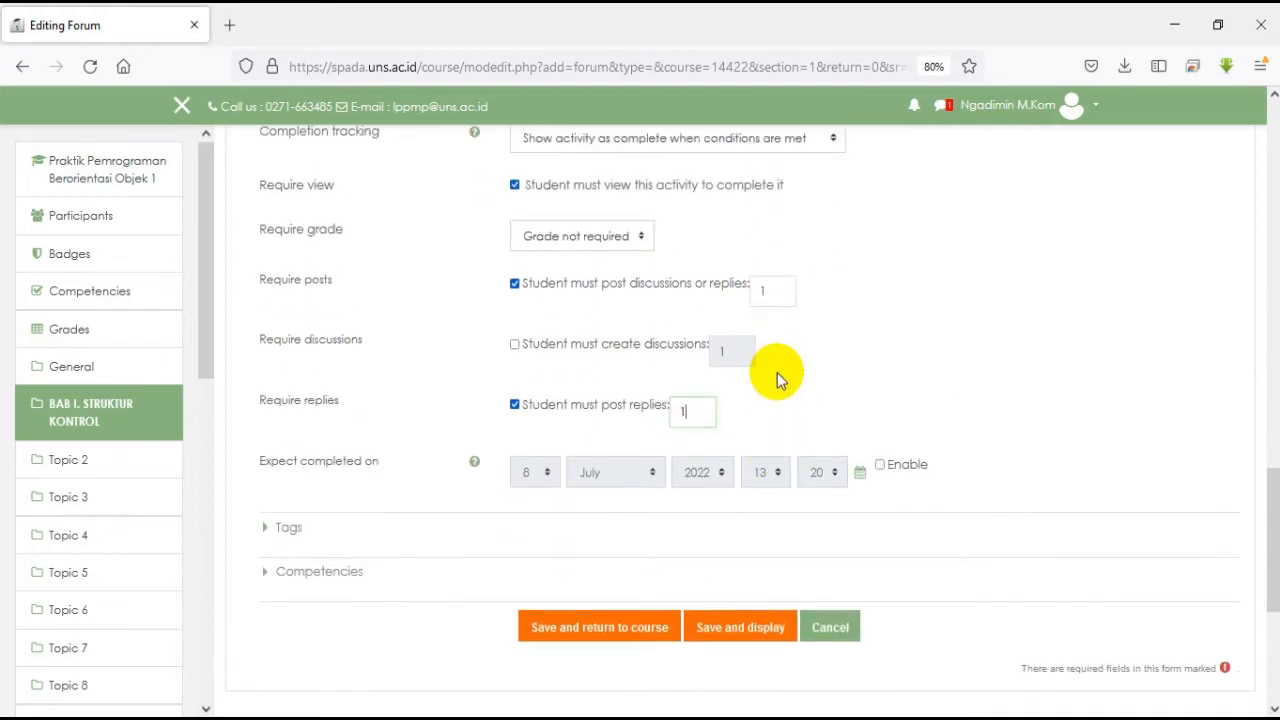
pyautogui.scroll(2, 946, 347)
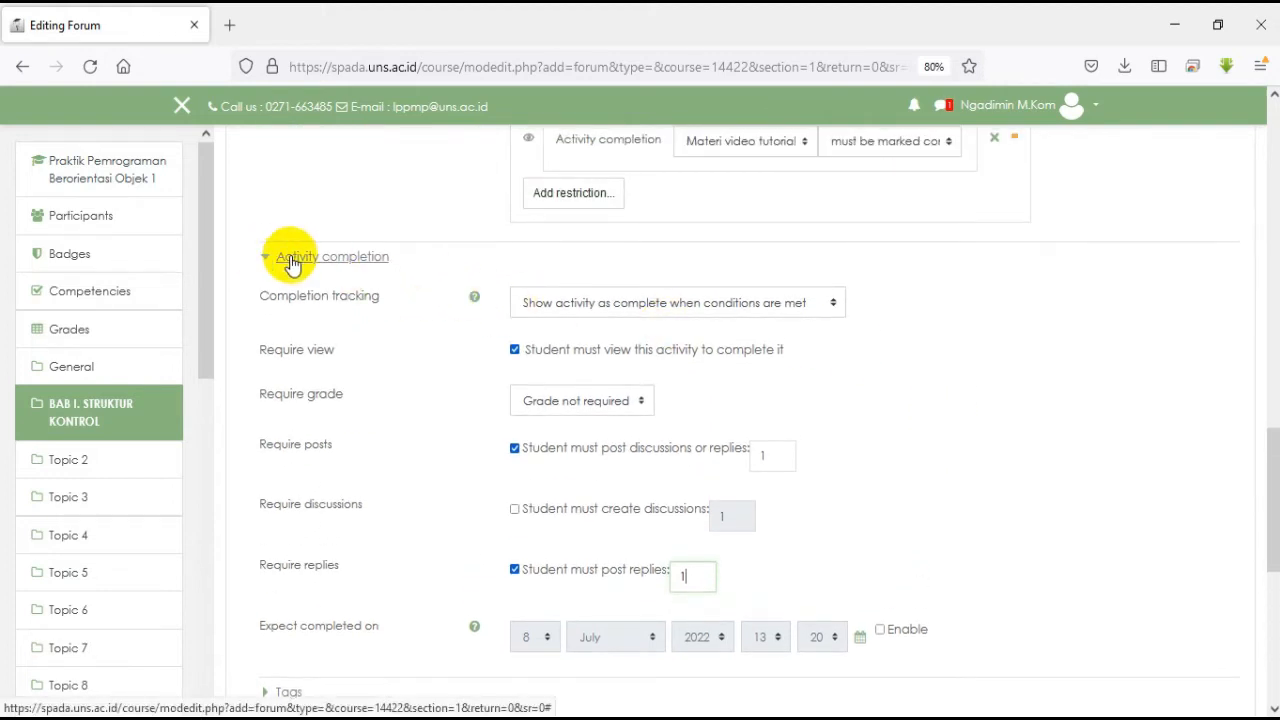
# Check the Ratings settings, leaving the aggregate type unchanged, then recheck the activity-completion restriction
pyautogui.click(268, 258)
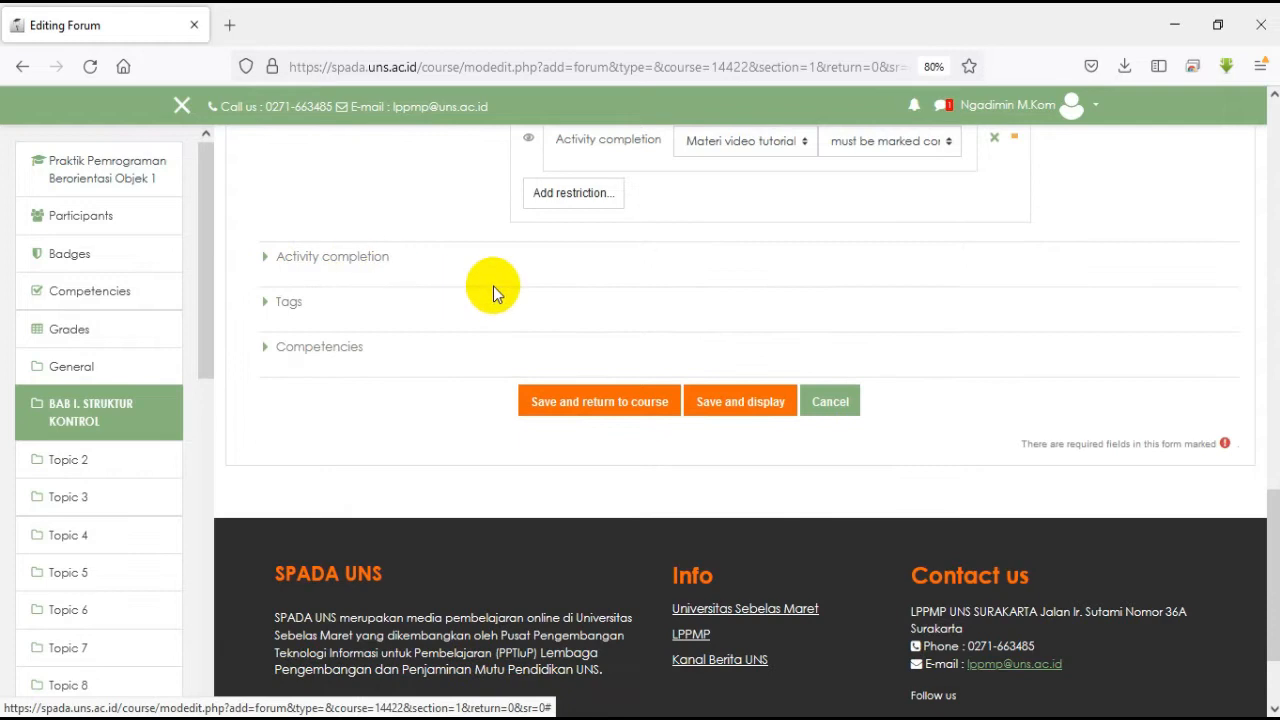
pyautogui.scroll(1, 434, 323)
pyautogui.scroll(4, 434, 323)
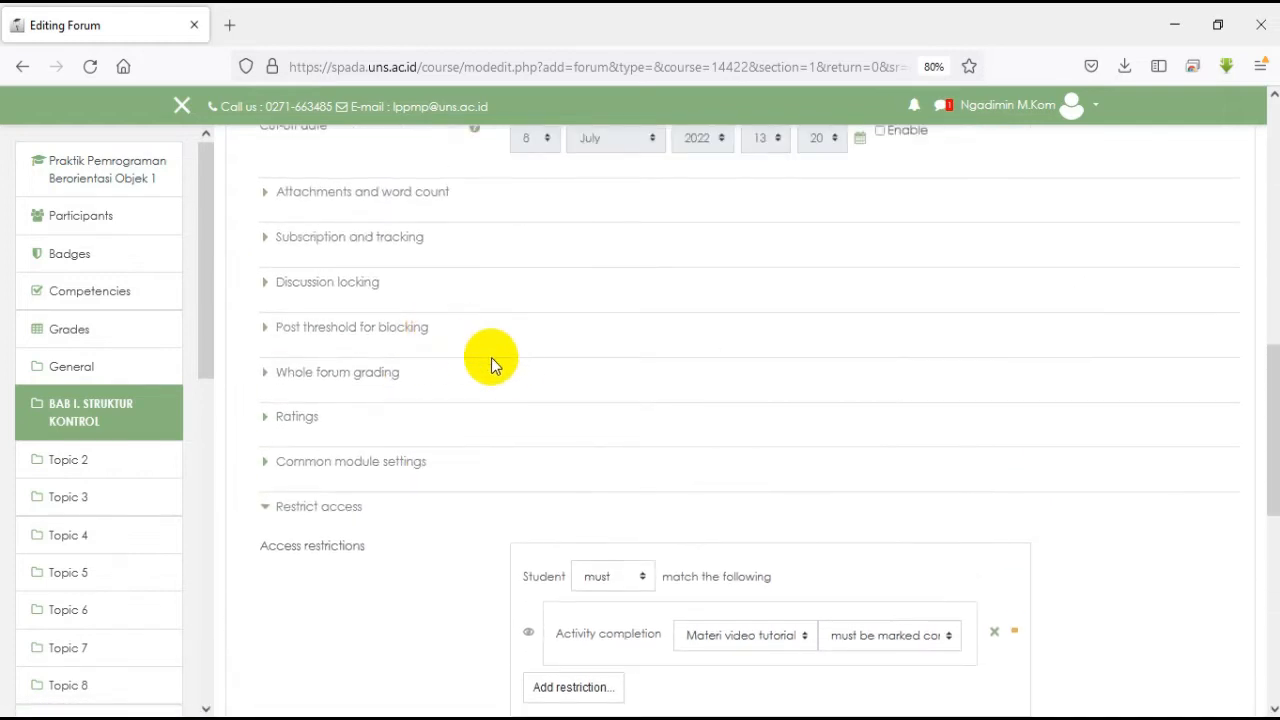
pyautogui.click(281, 424)
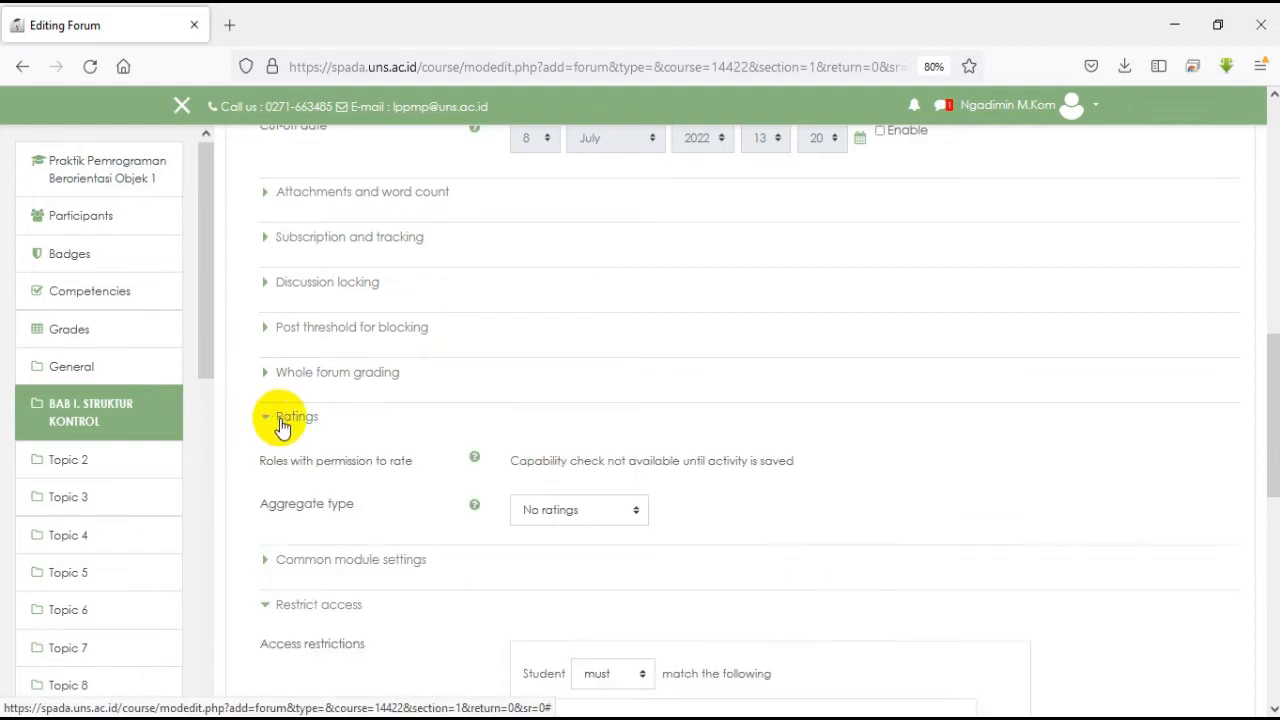
pyautogui.click(635, 513)
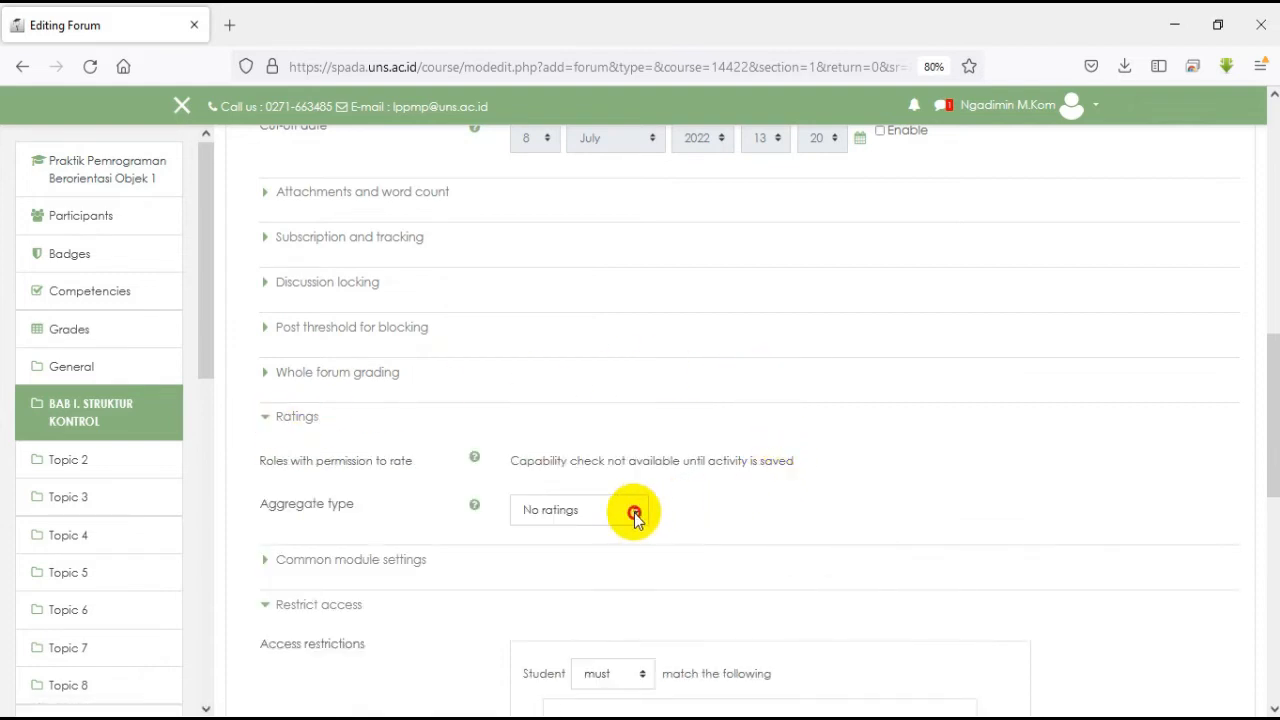
pyautogui.click(635, 514)
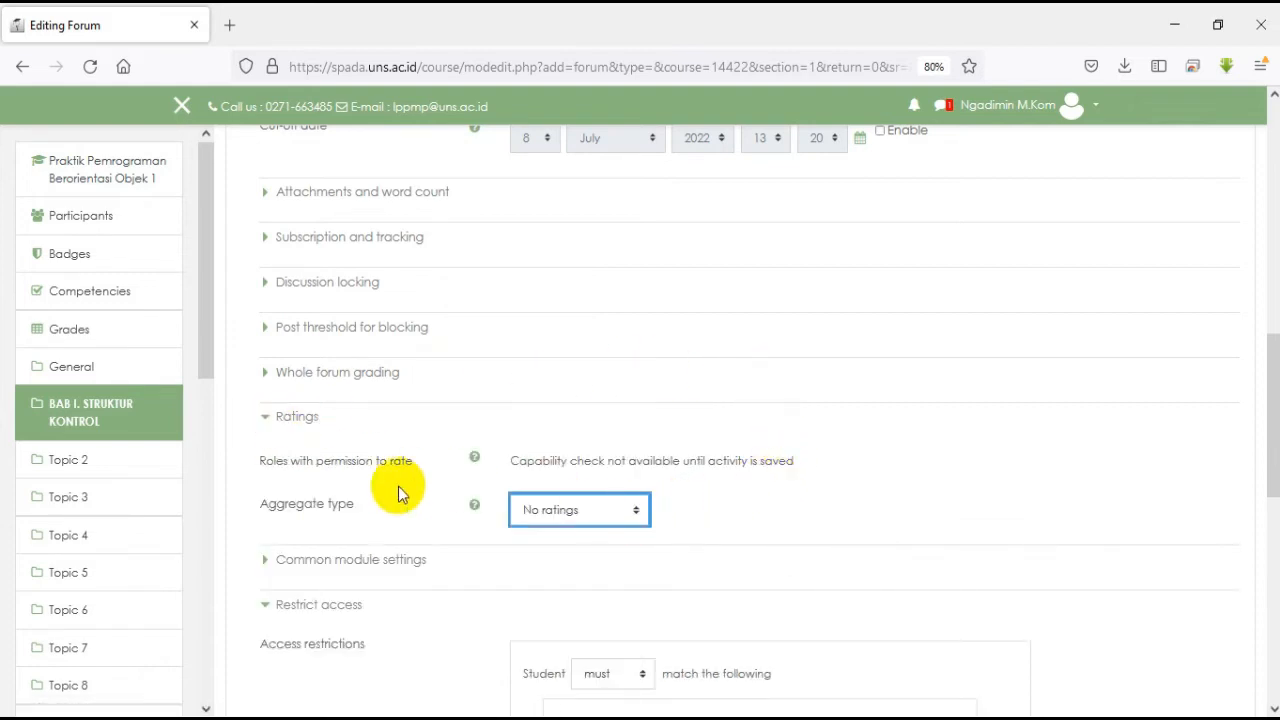
pyautogui.click(265, 420)
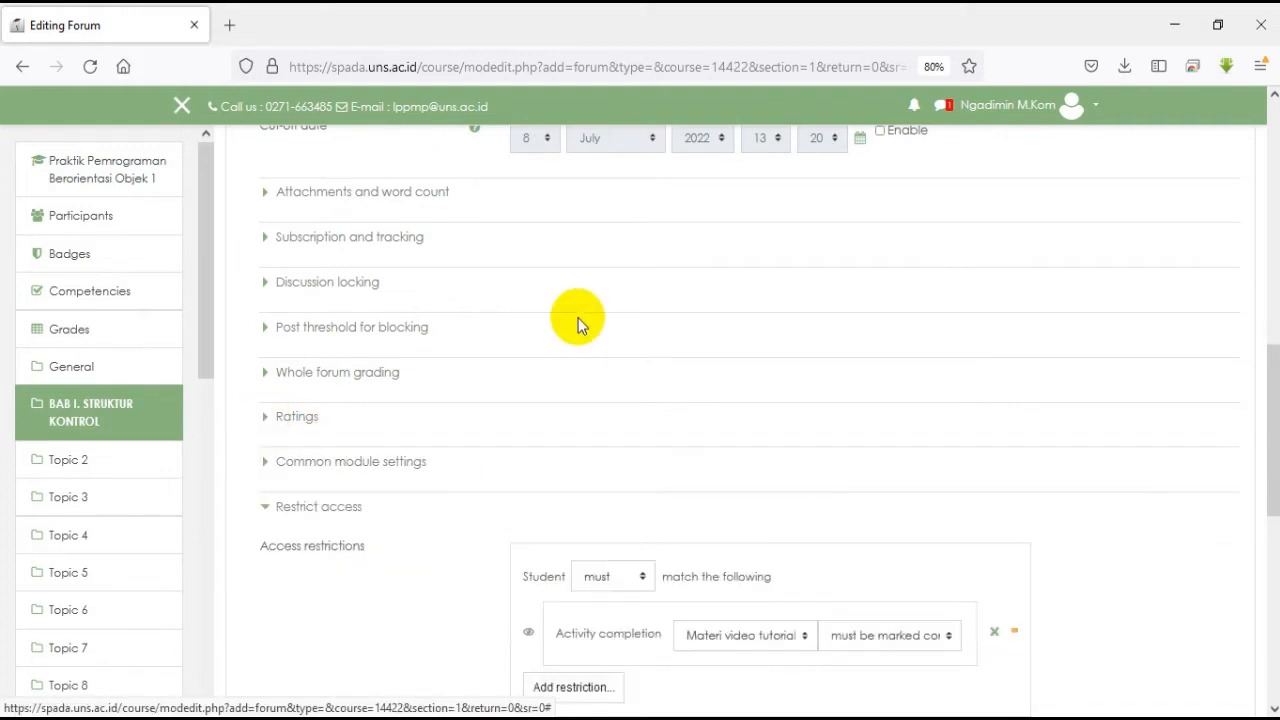
pyautogui.scroll(-5, 578, 325)
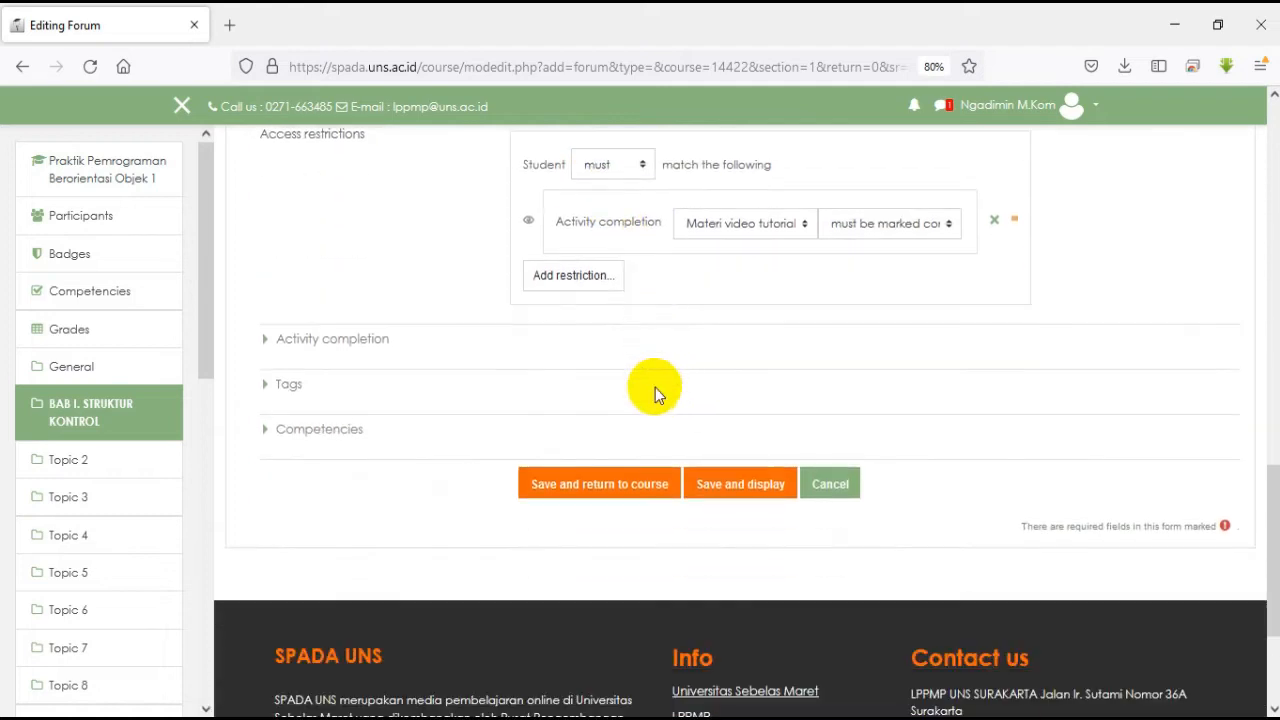
pyautogui.scroll(1, 680, 320)
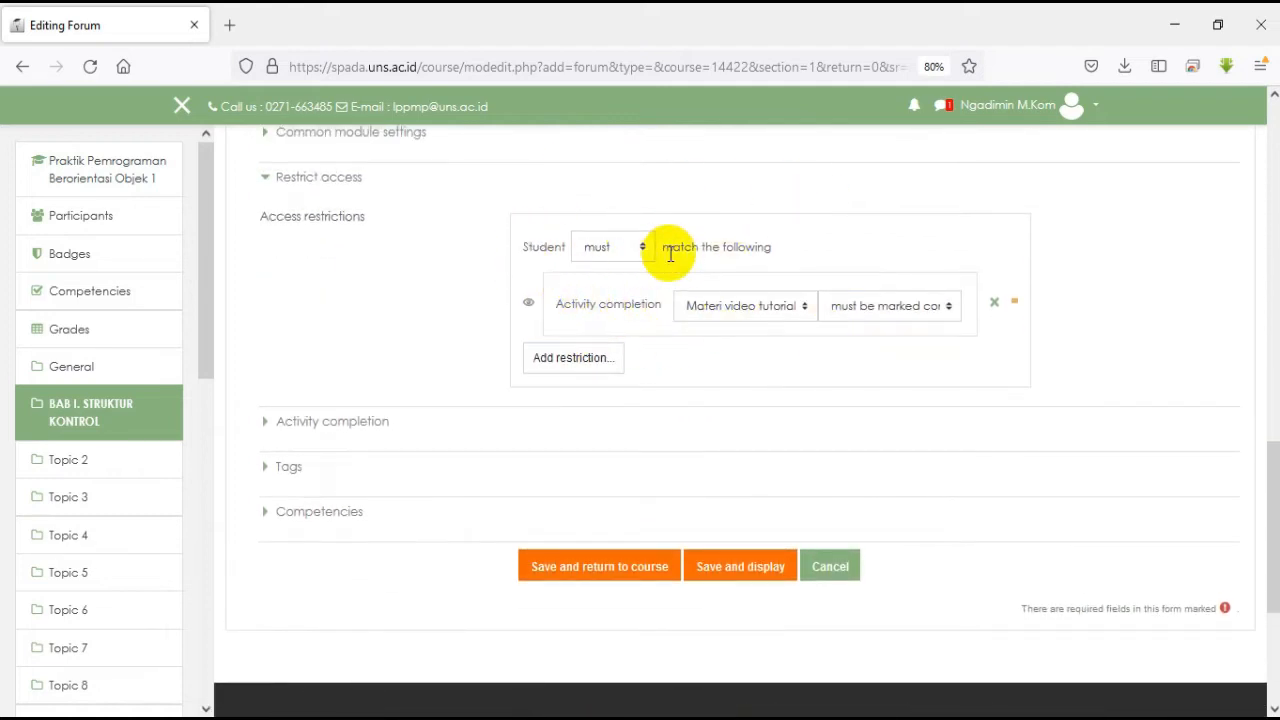
pyautogui.scroll(2, 670, 254)
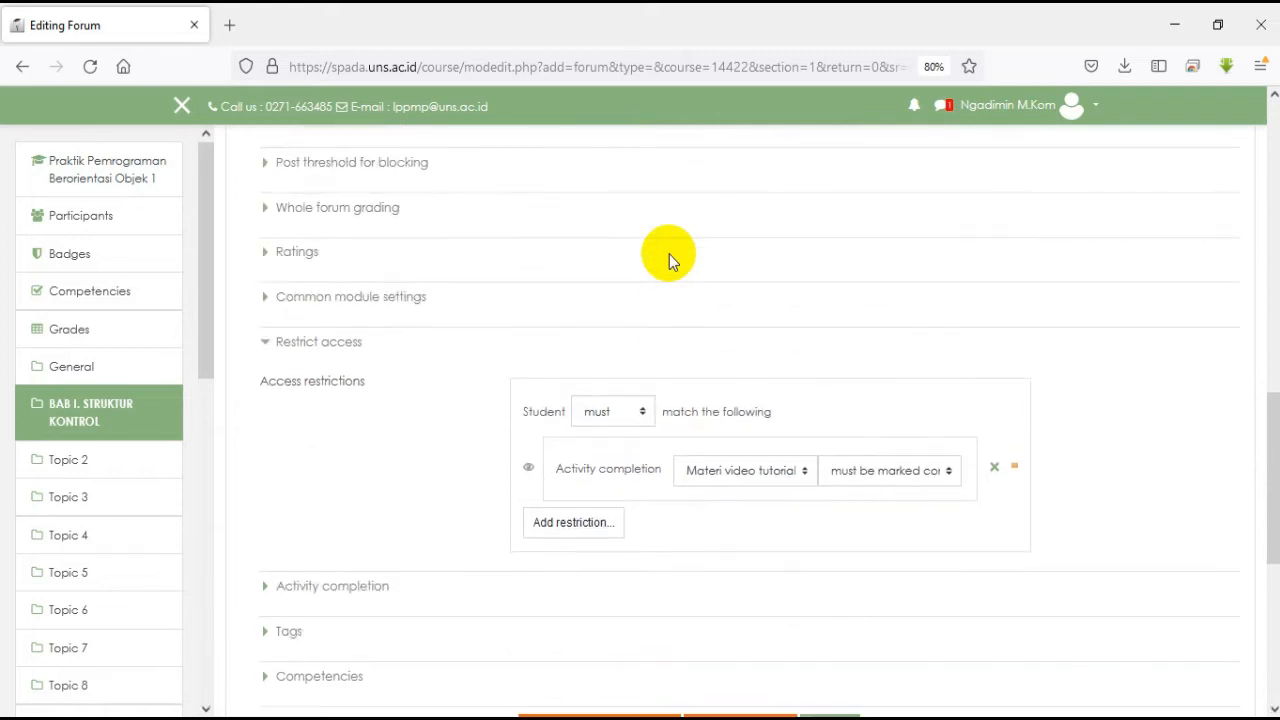
pyautogui.scroll(-2, 670, 258)
# Save the new forum, then sign into Portal SPADA in Chrome with the saved student account
pyautogui.click(593, 568)
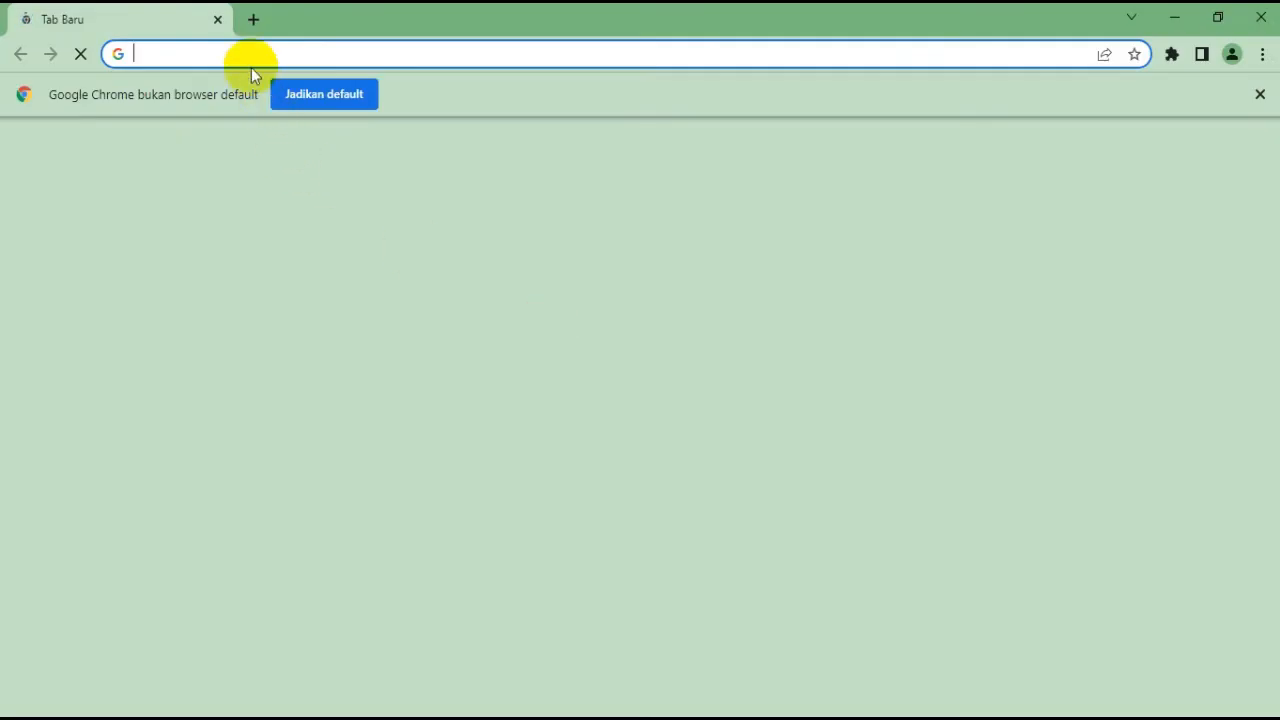
pyautogui.write('spada')
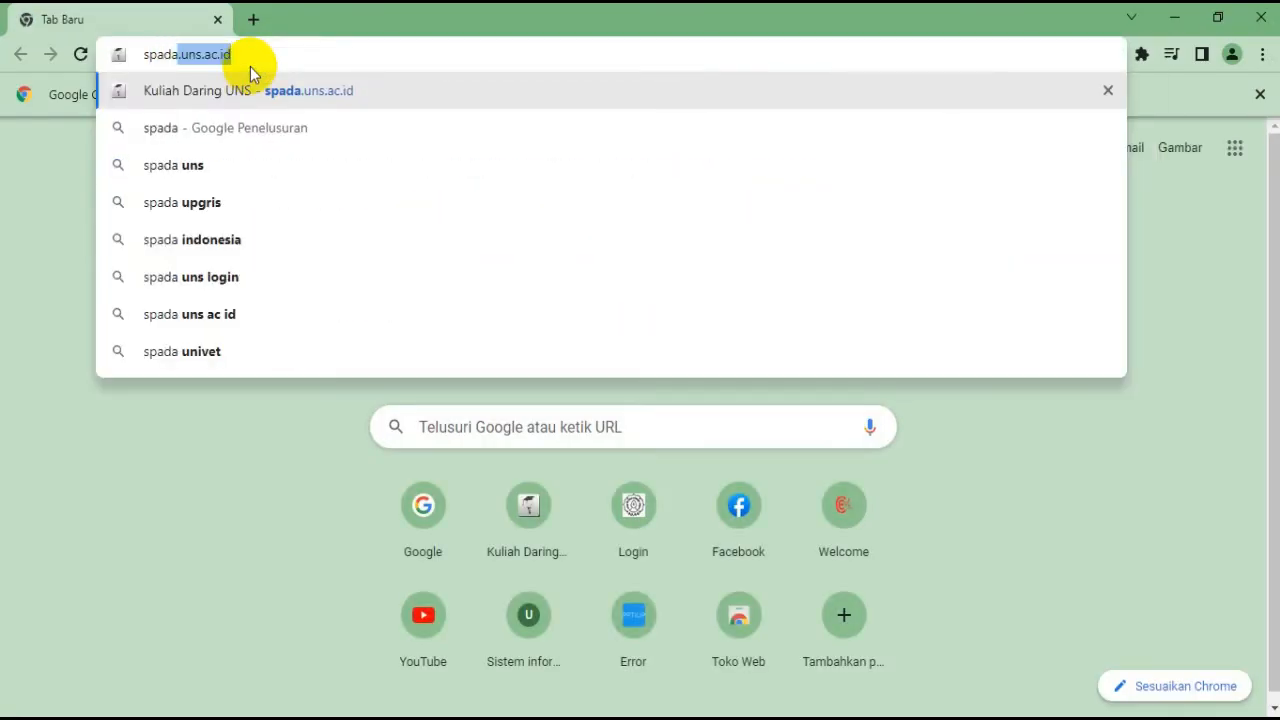
pyautogui.press('Return')
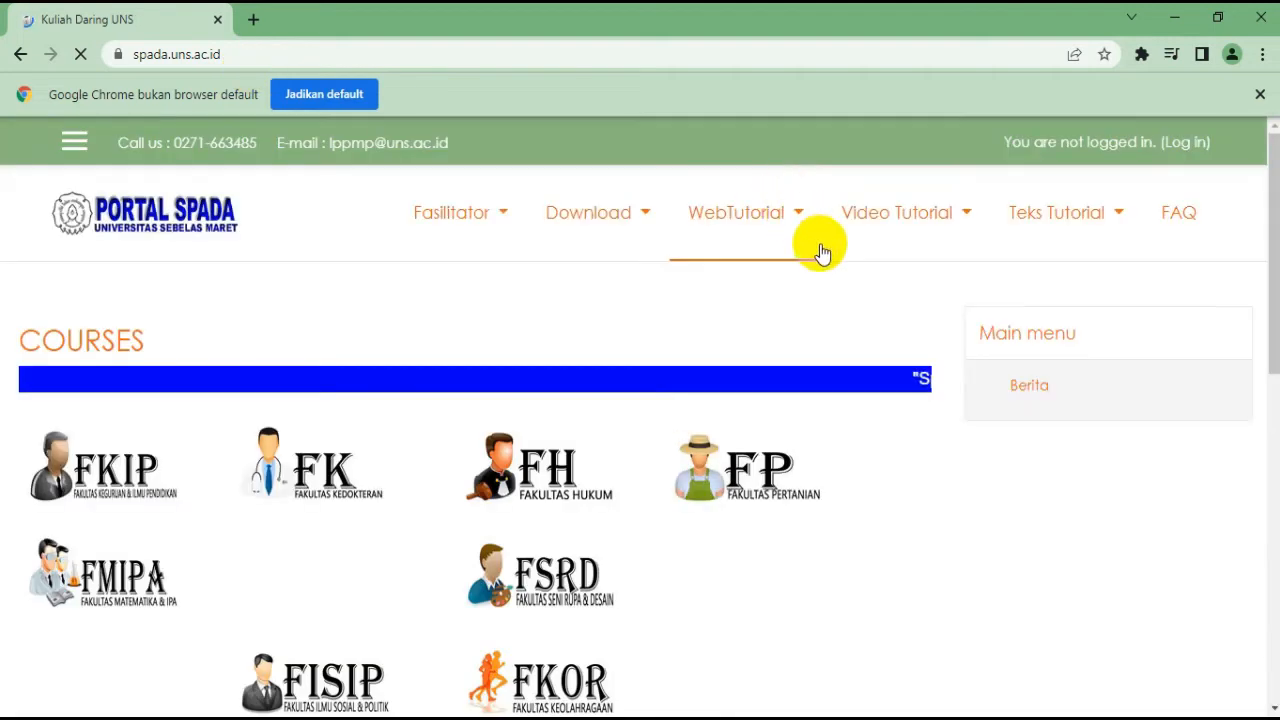
pyautogui.click(1183, 146)
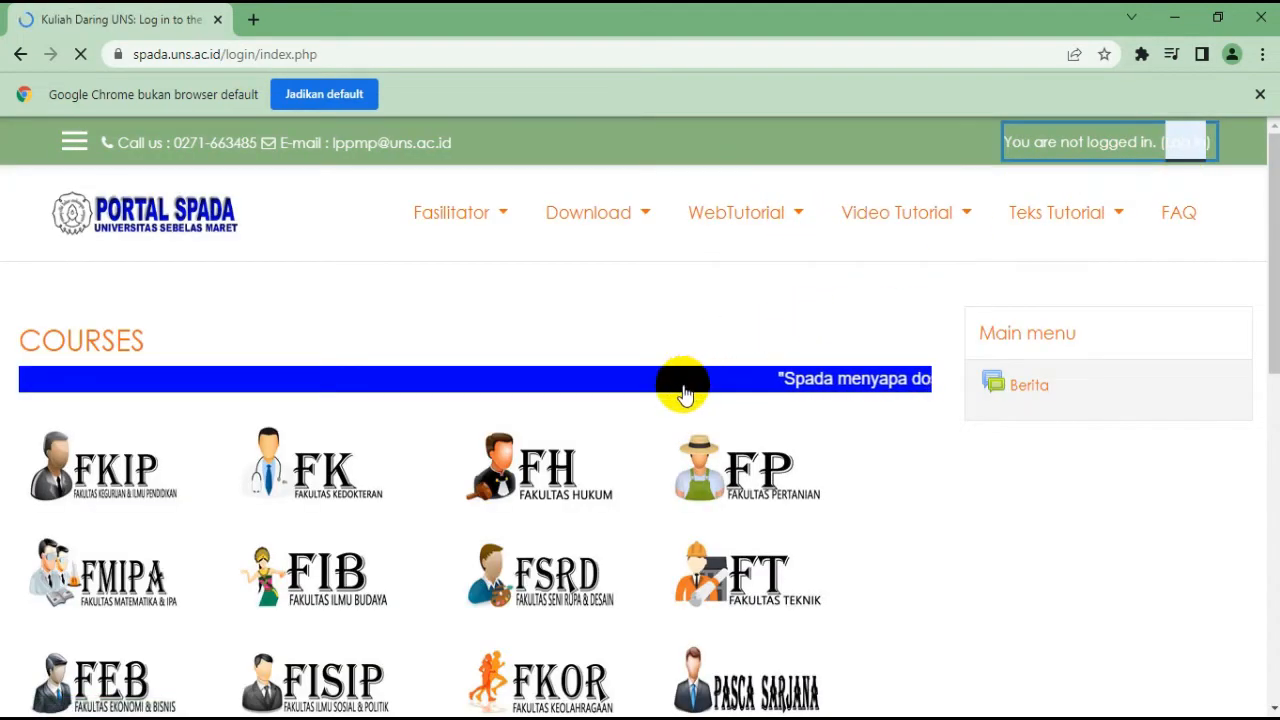
pyautogui.click(486, 603)
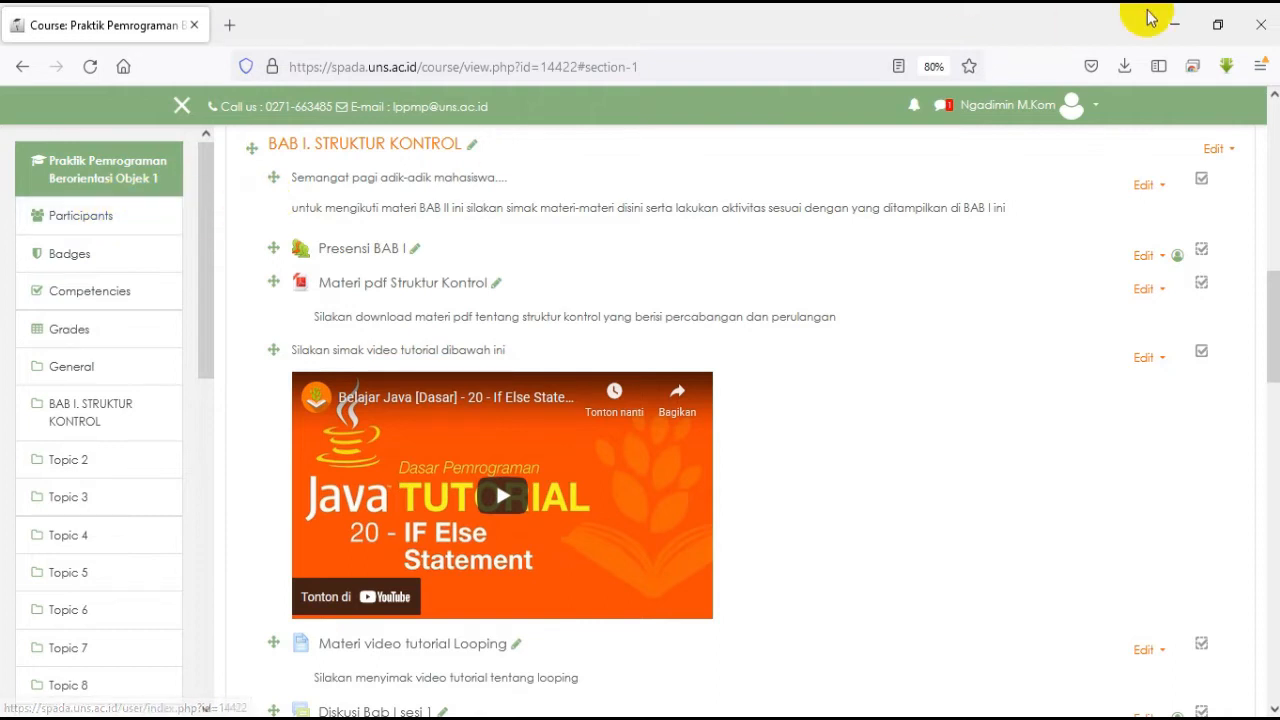
# Open the course's Activity completion report from the gear menu's More... administration page
pyautogui.moveTo(1266, 286); pyautogui.dragTo(1273, 160)
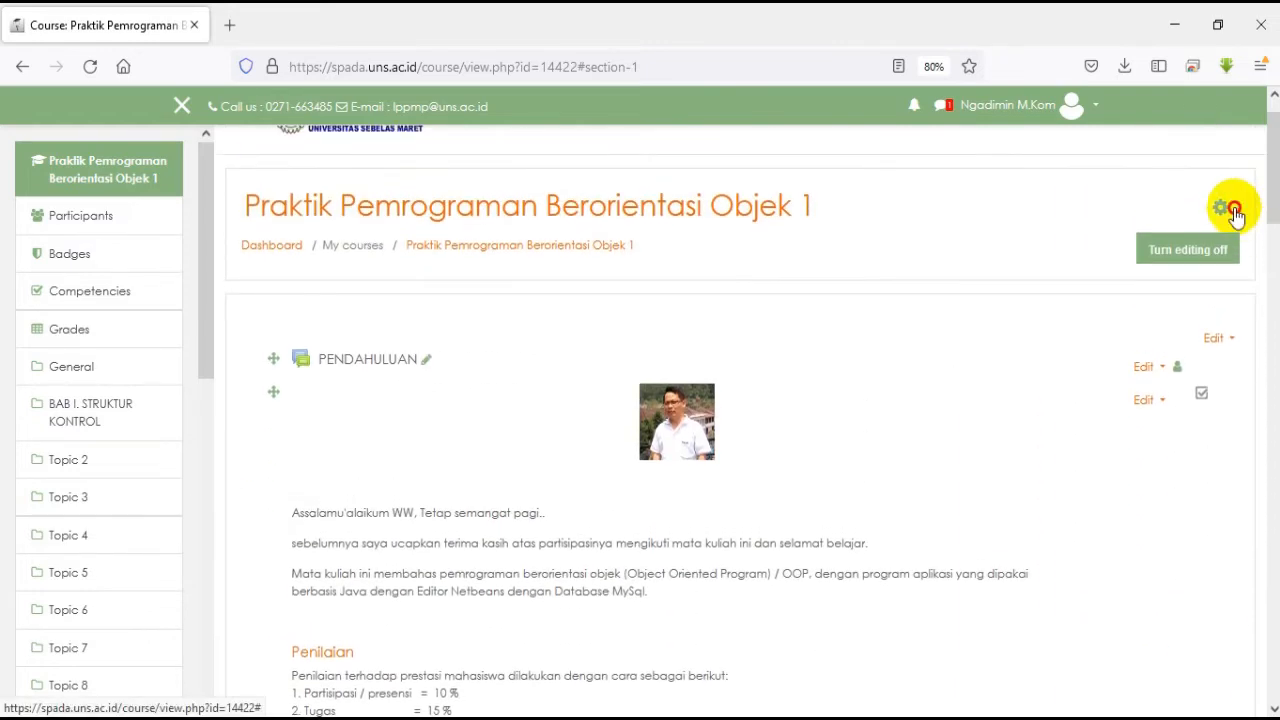
pyautogui.click(1234, 210)
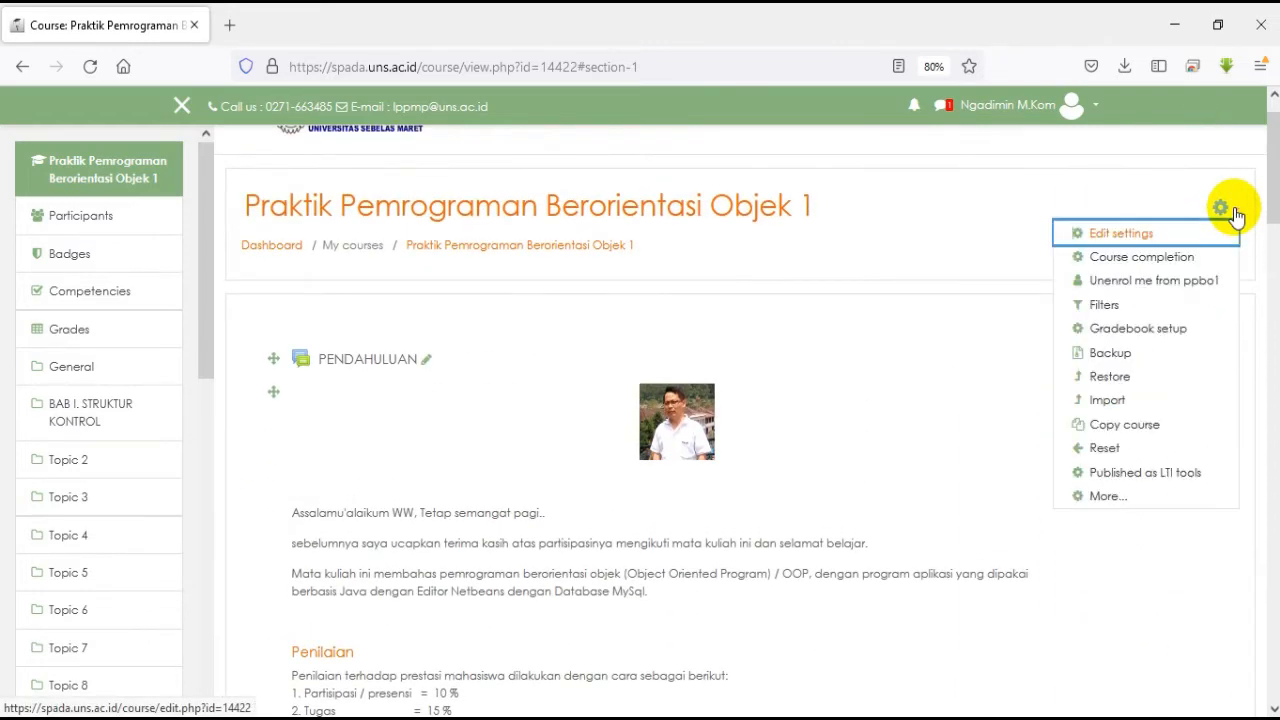
pyautogui.click(1117, 502)
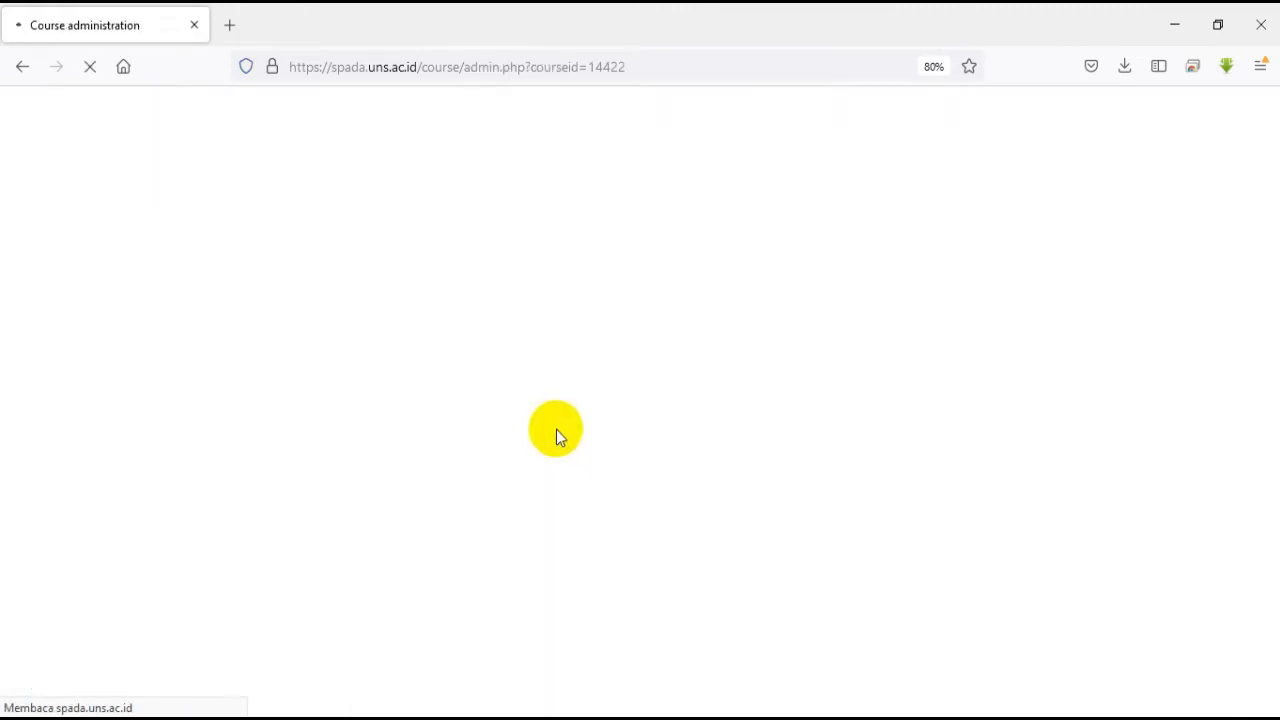
pyautogui.scroll(-3, 416, 404)
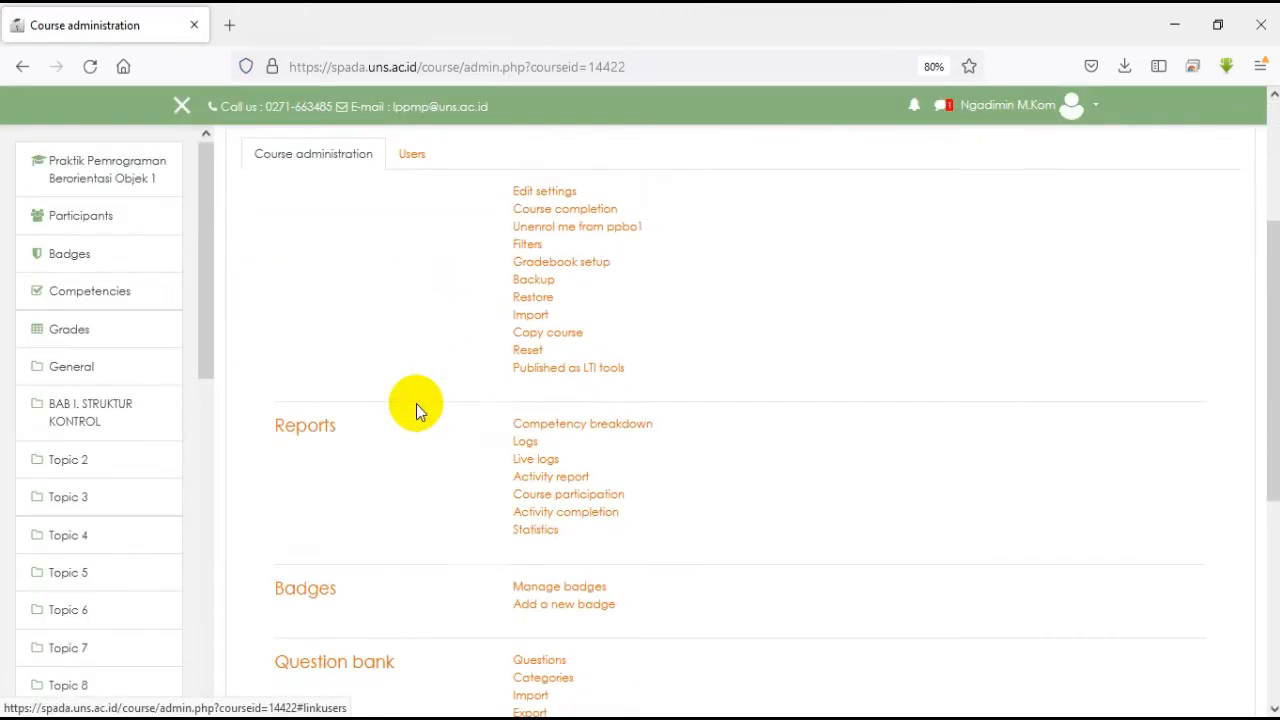
pyautogui.click(586, 520)
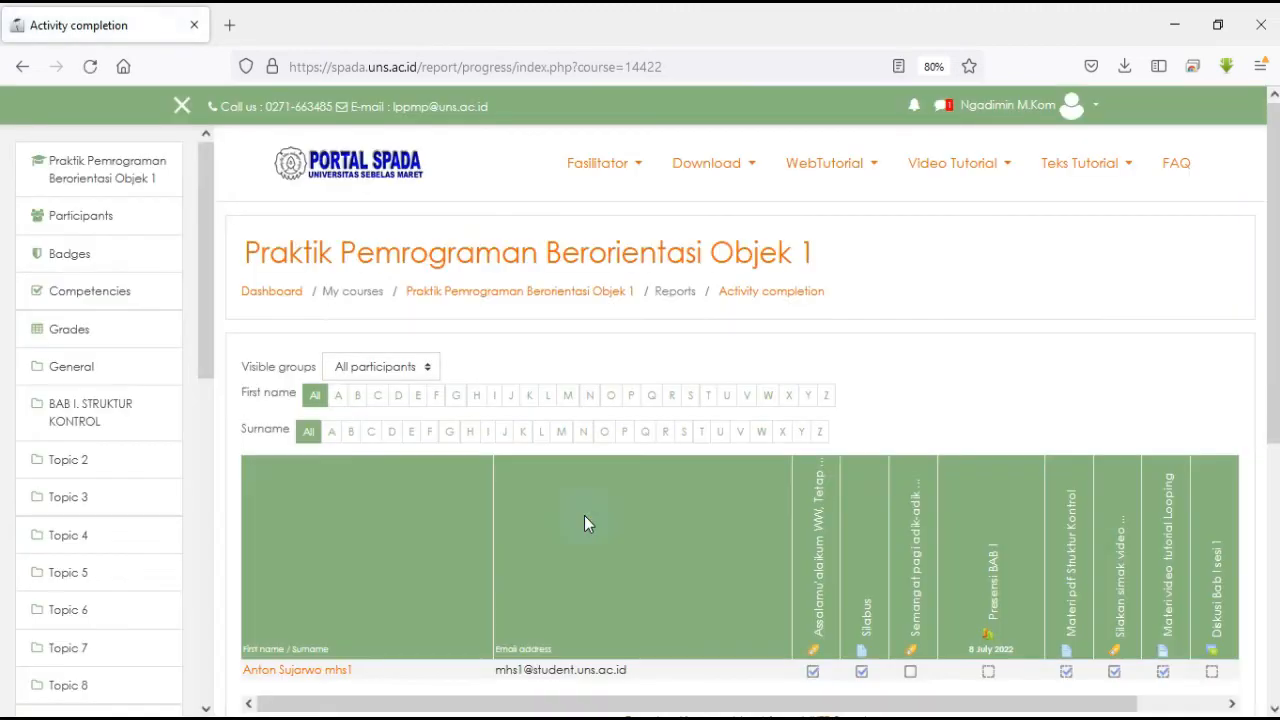
# Scroll the completion report and pan right to view all activity columns
pyautogui.scroll(-3, 599, 516)
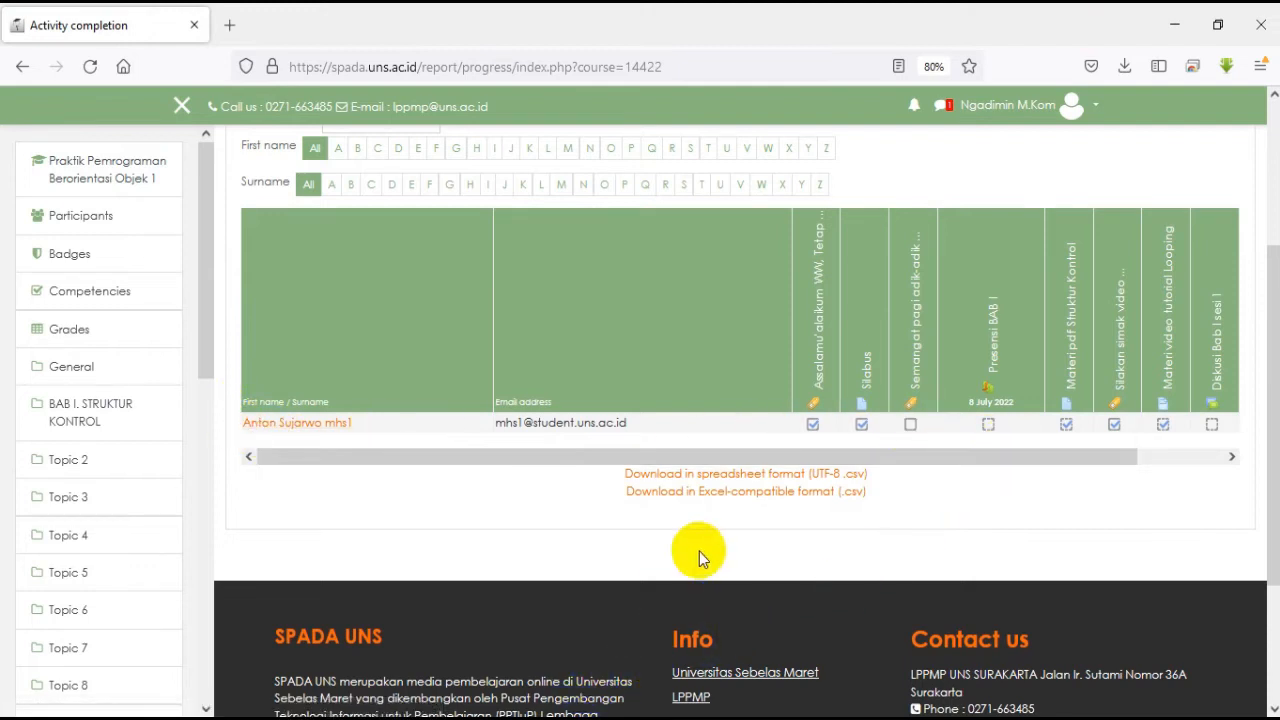
pyautogui.moveTo(736, 453); pyautogui.dragTo(857, 471)
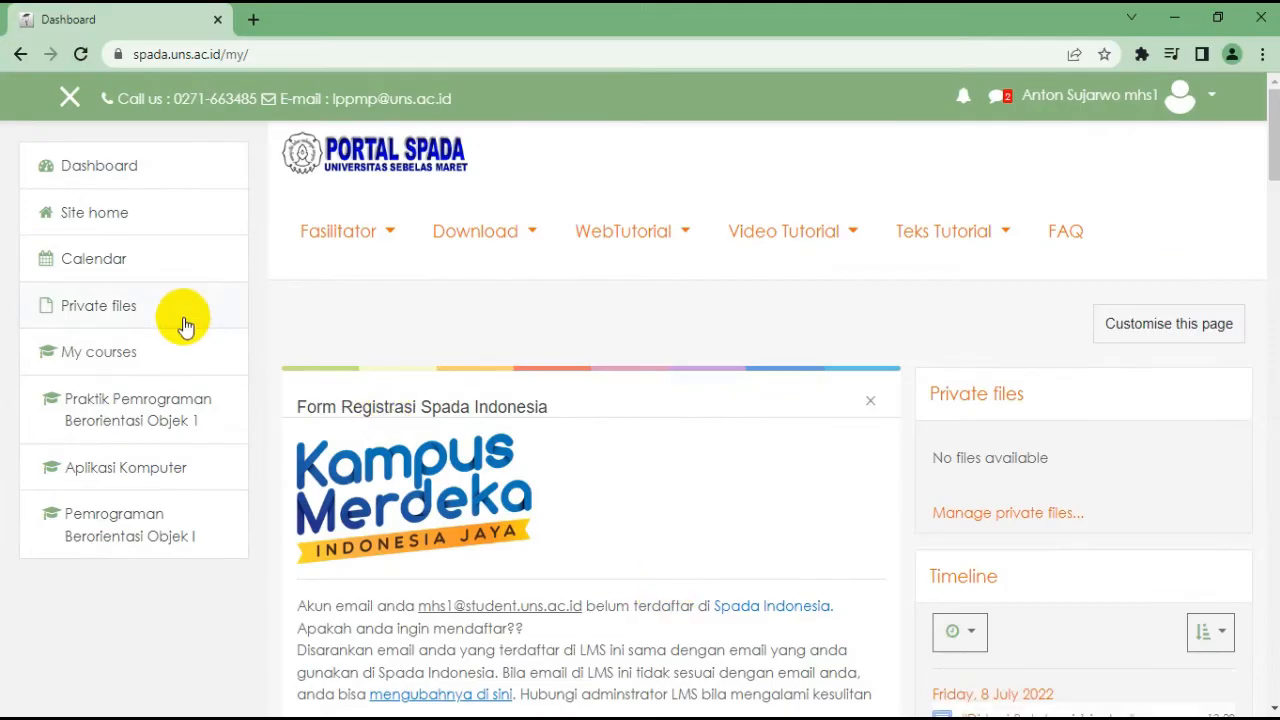
# As the student, open Praktik Pemrograman Berorientasi Objek 1 and its Diskusi Bab I sesi 1 forum
pyautogui.click(131, 428)
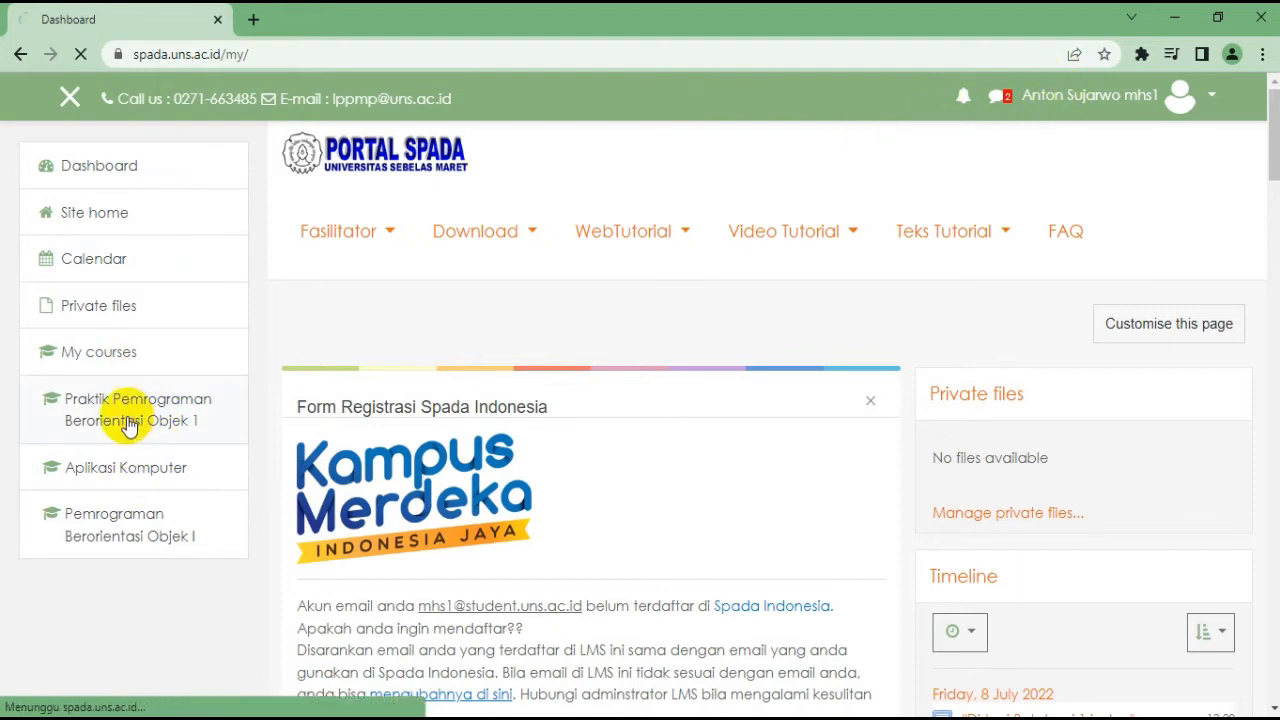
pyautogui.scroll(-4, 586, 466)
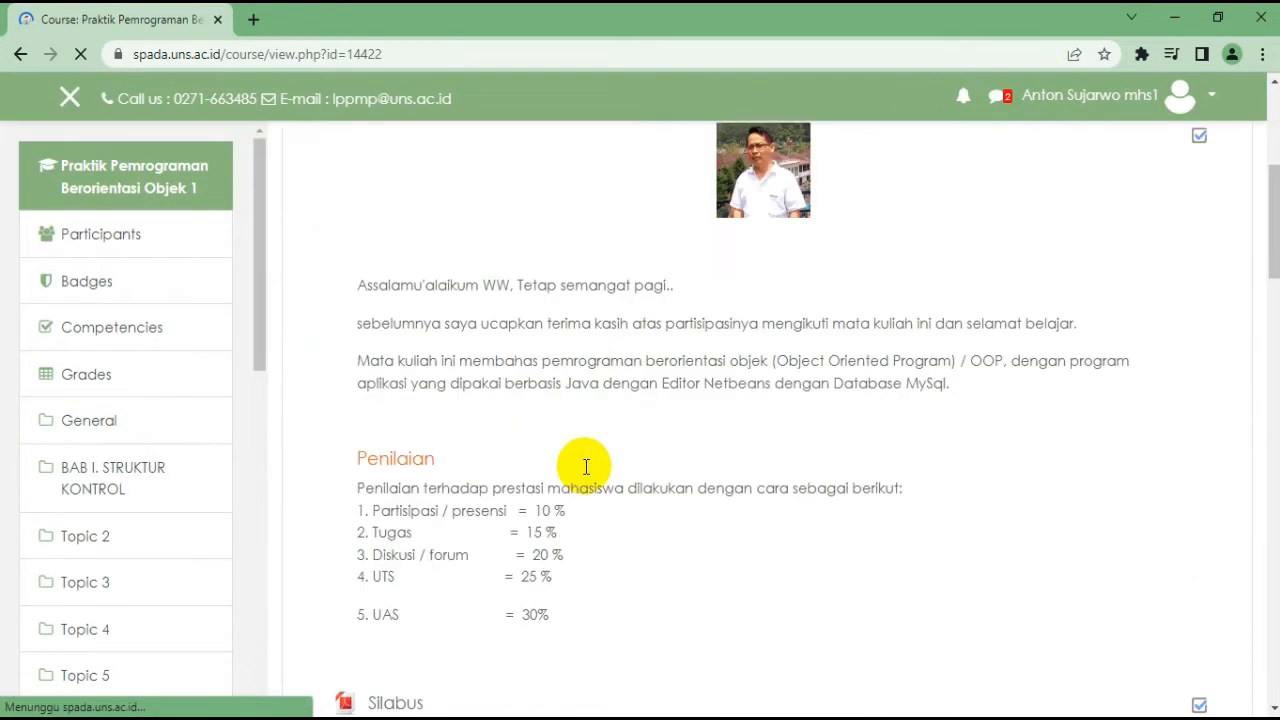
pyautogui.scroll(-18, 586, 466)
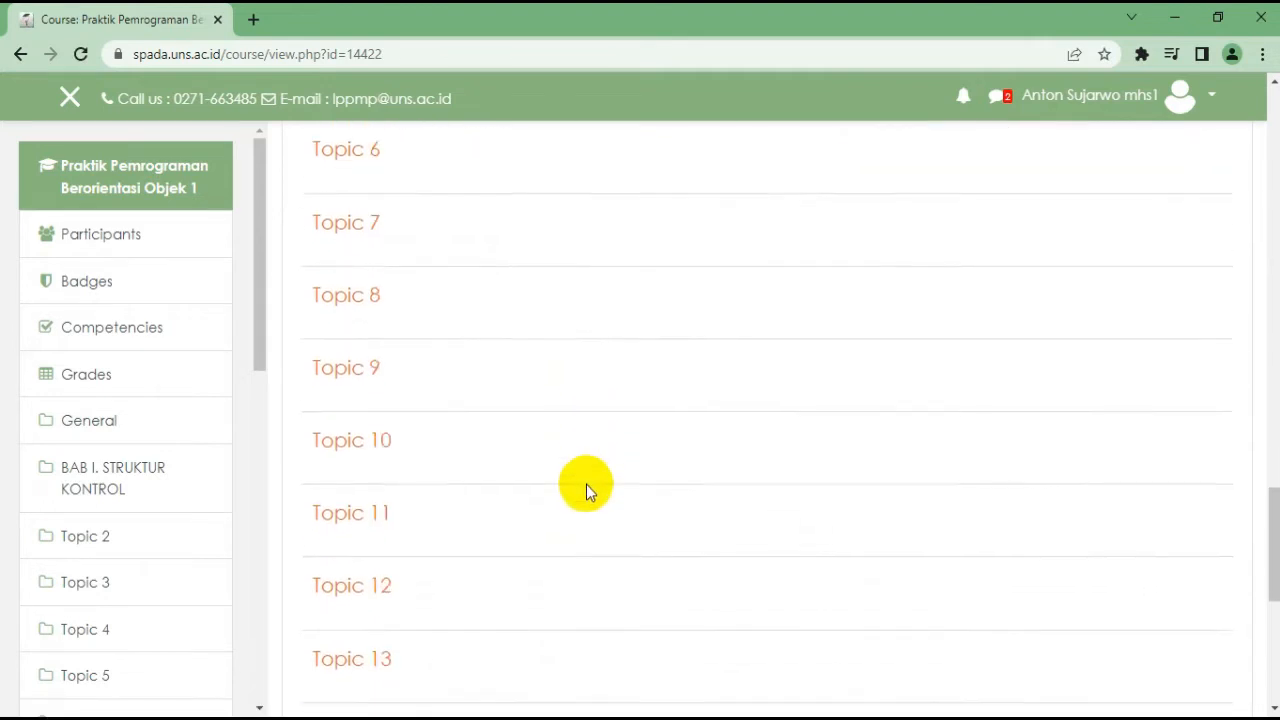
pyautogui.scroll(6, 586, 484)
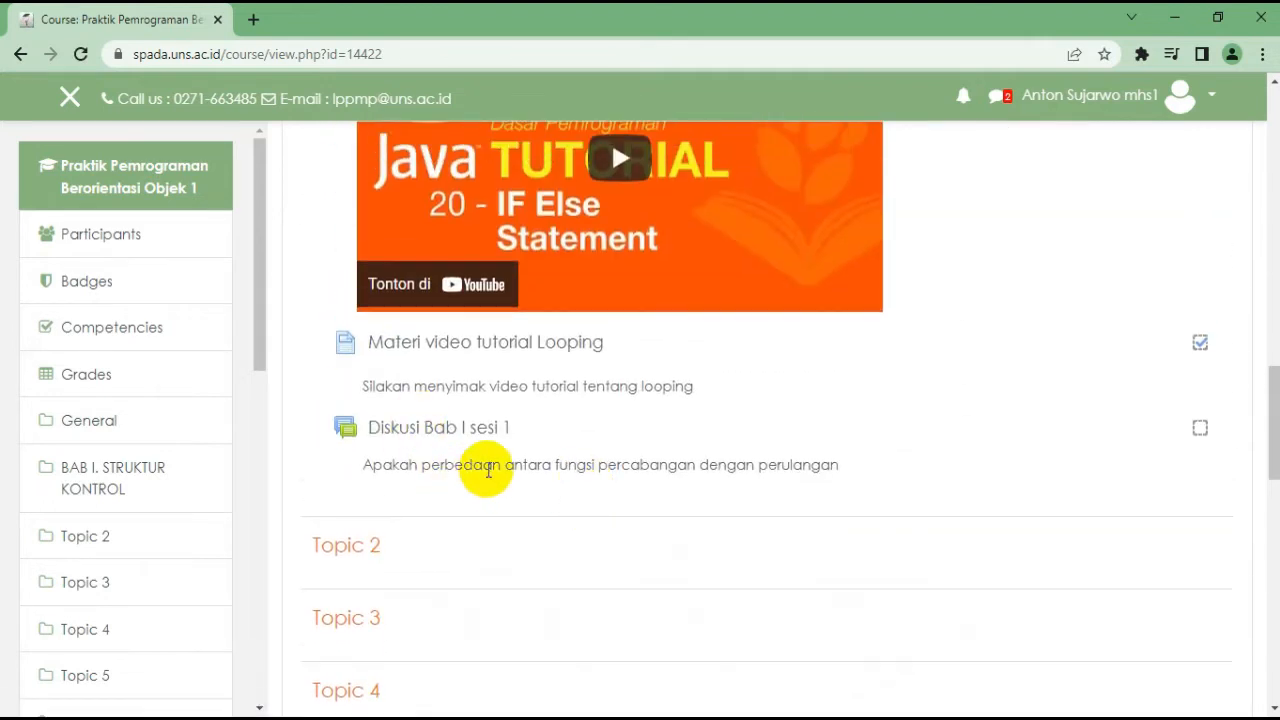
pyautogui.click(428, 436)
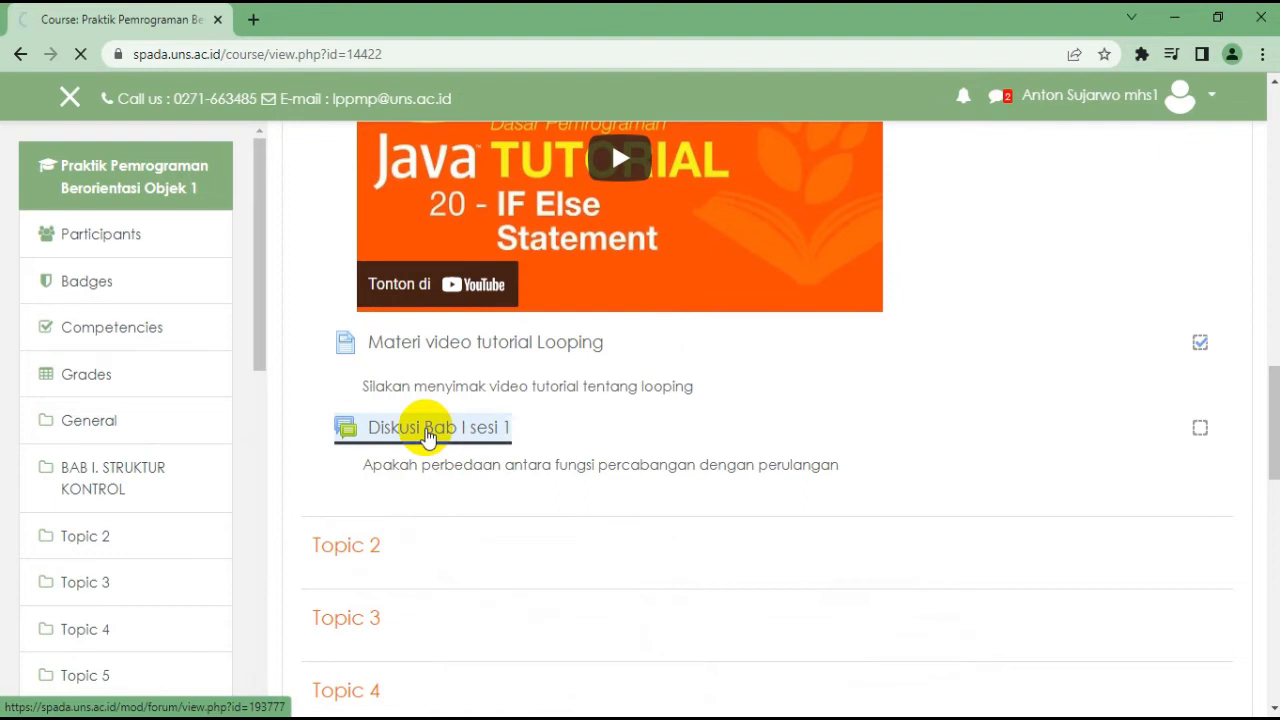
pyautogui.scroll(-4, 430, 437)
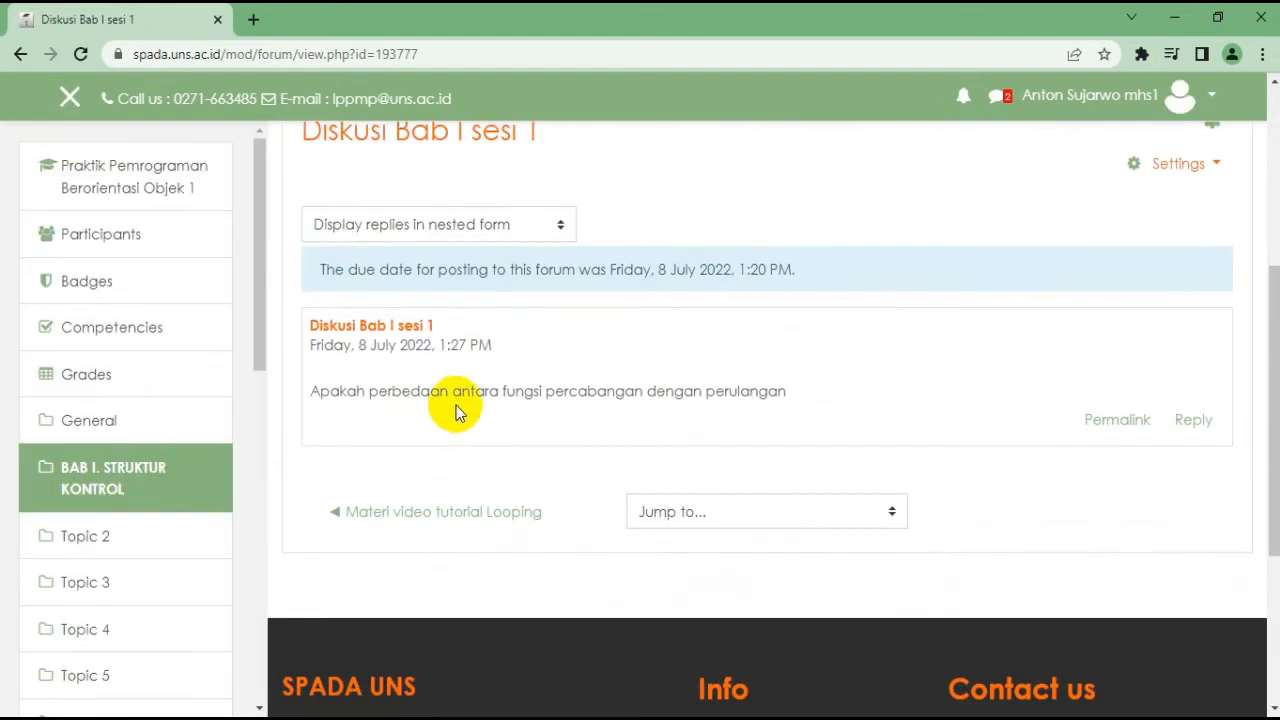
pyautogui.scroll(1, 456, 405)
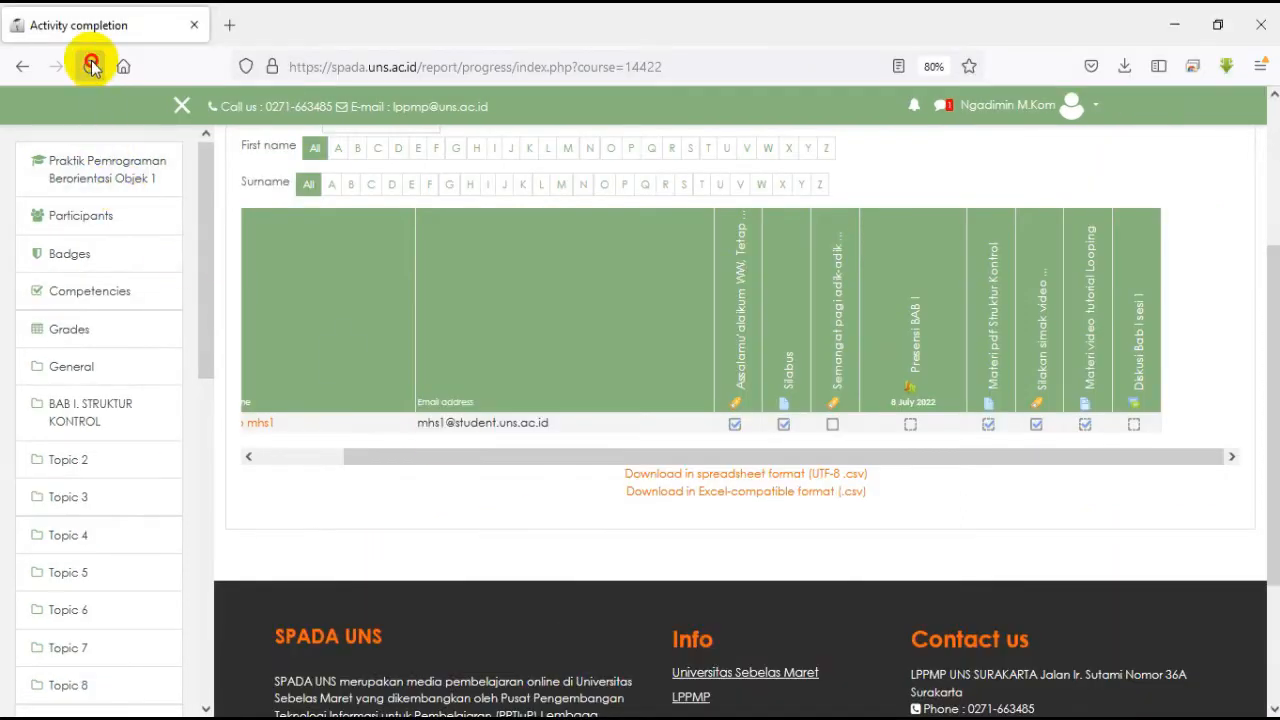
pyautogui.click(90, 66)
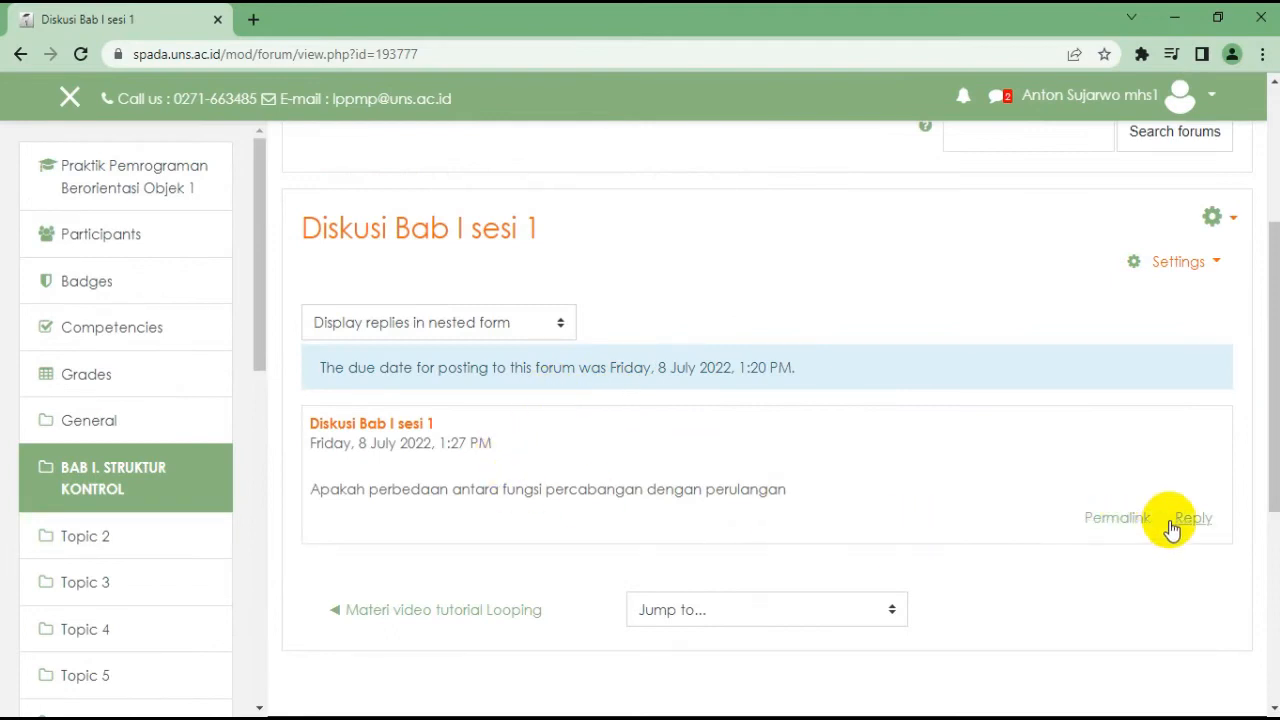
# Reply to the discussion post with an answer contrasting percabangan and perulangan
pyautogui.click(1191, 526)
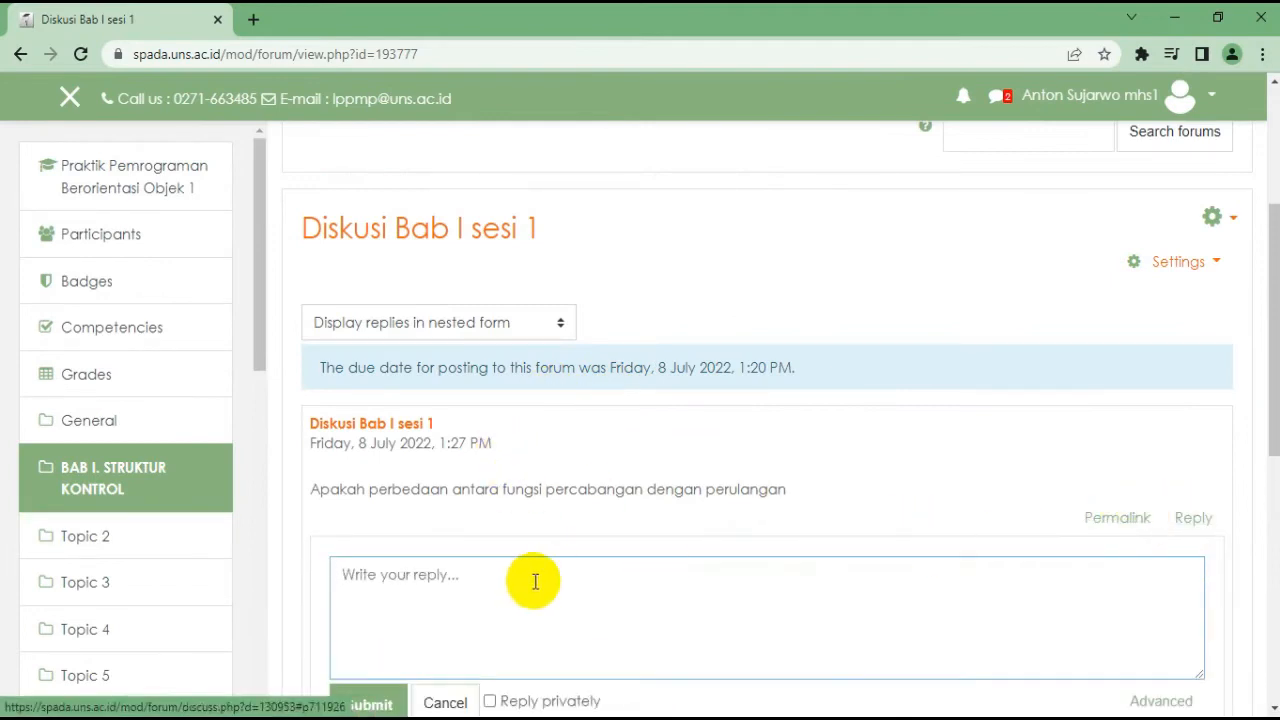
pyautogui.scroll(-1, 520, 580)
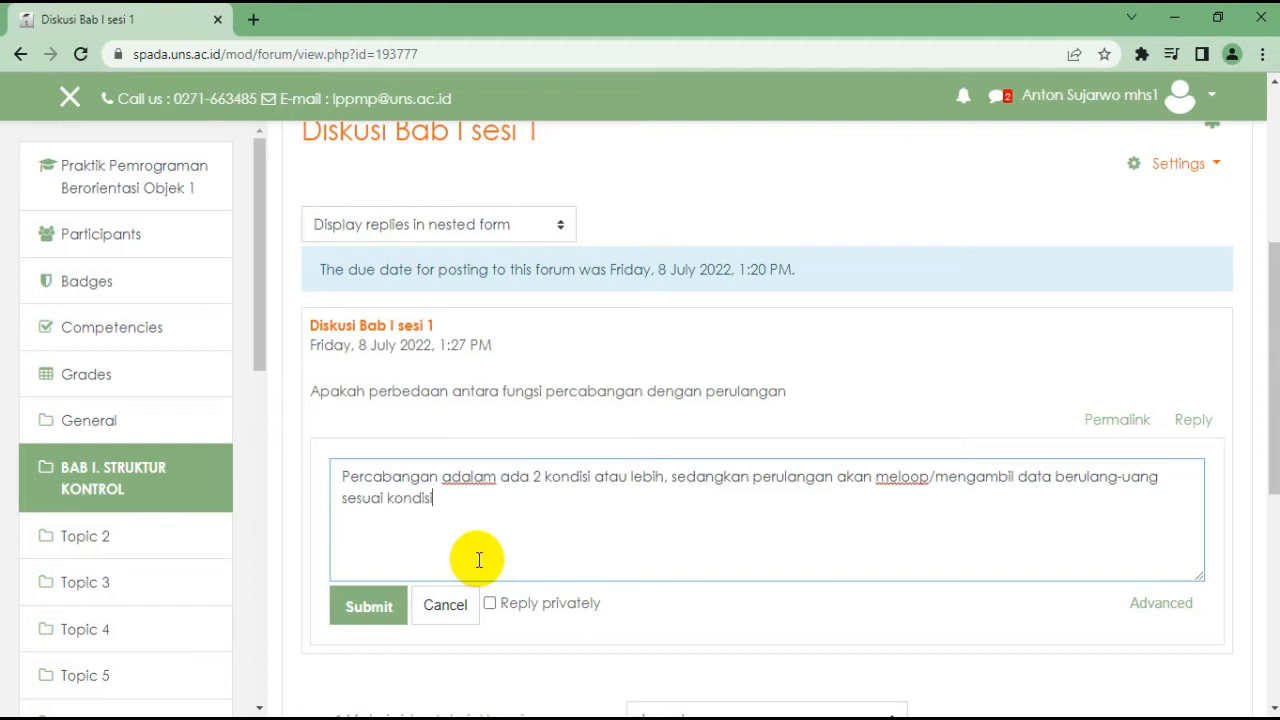
pyautogui.click(378, 612)
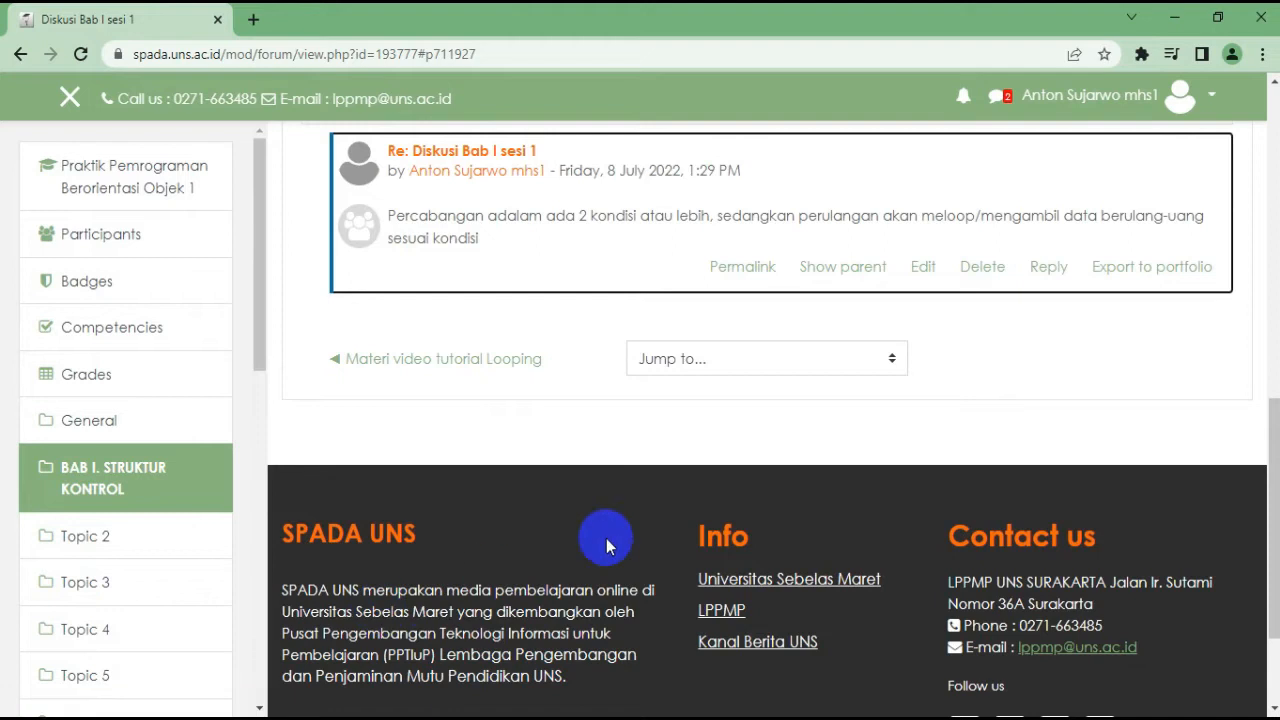
# Check the posted reply and reload the teacher's report showing Diskusi Bab I sesi 1 ticked
pyautogui.scroll(3, 621, 345)
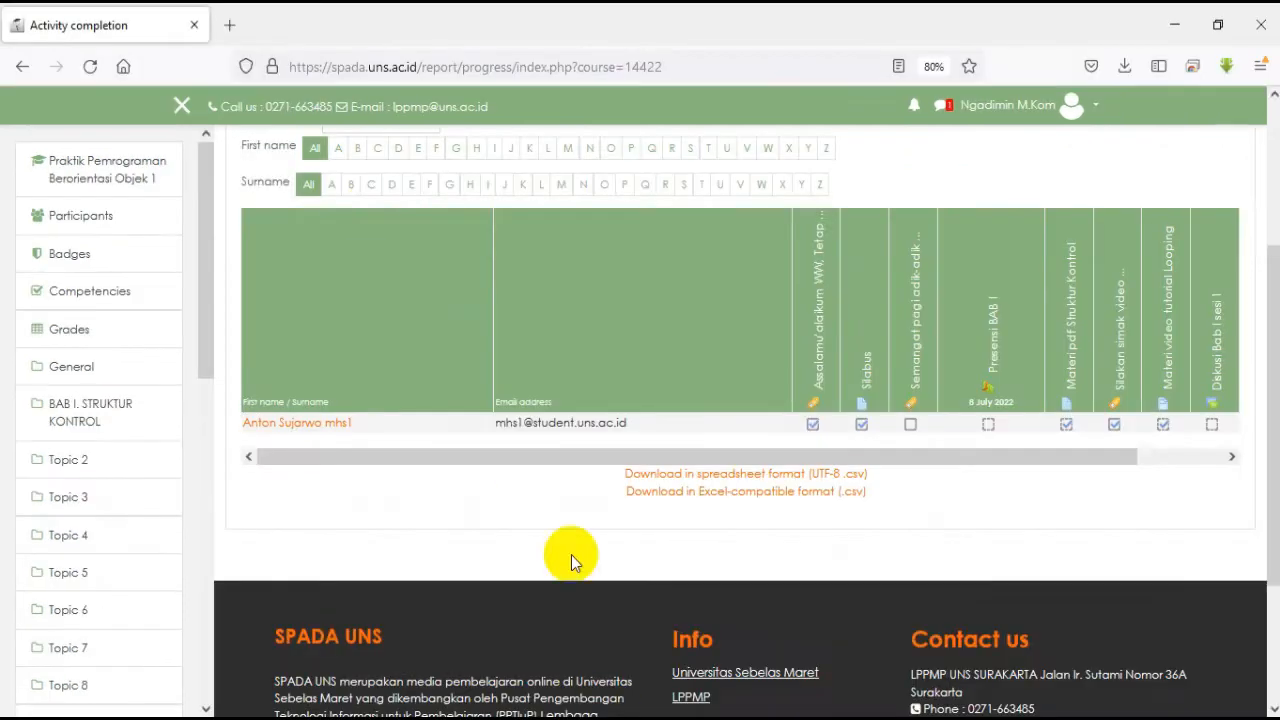
pyautogui.click(90, 66)
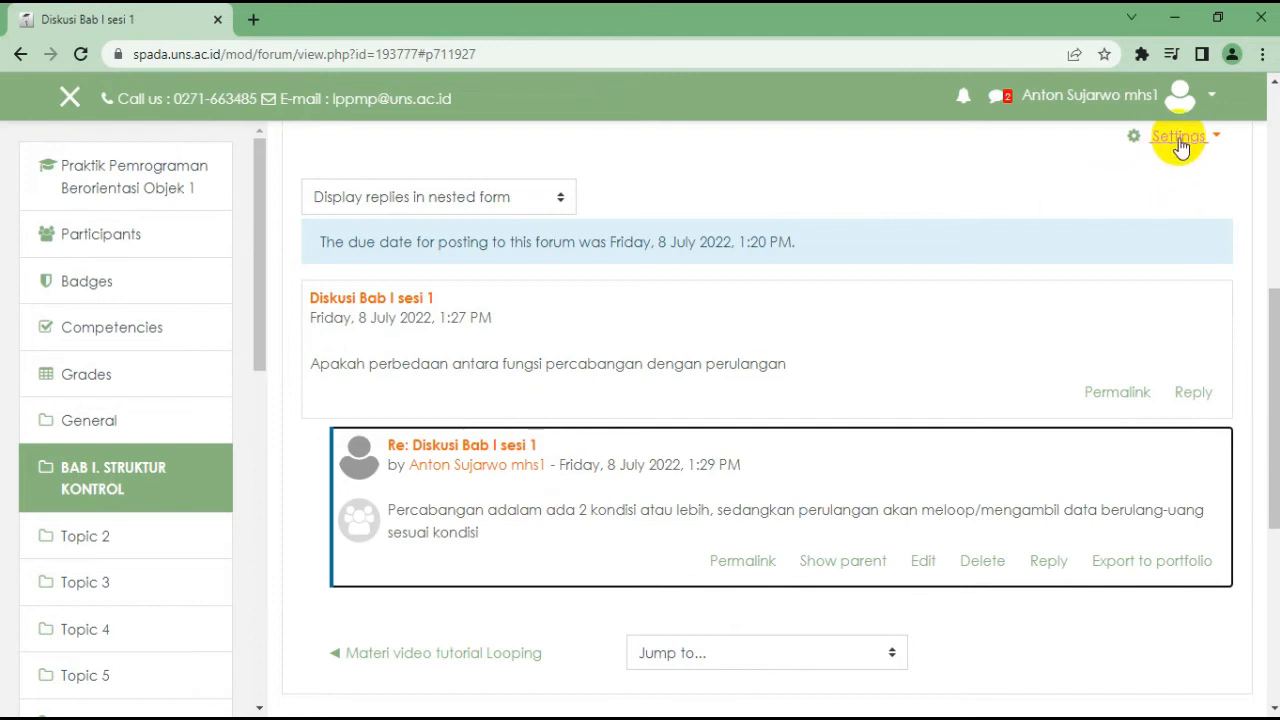
pyautogui.click(1204, 96)
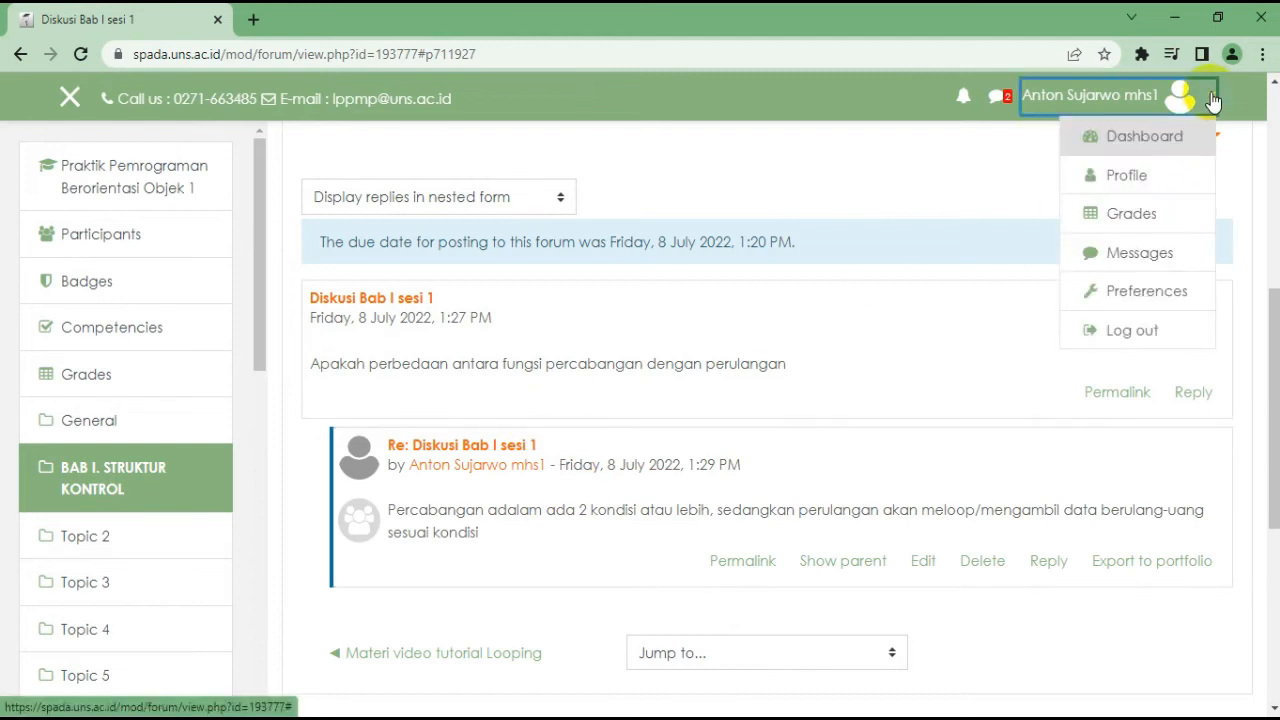
# Log out and sign in as the second student, declining to save the password
pyautogui.click(1154, 332)
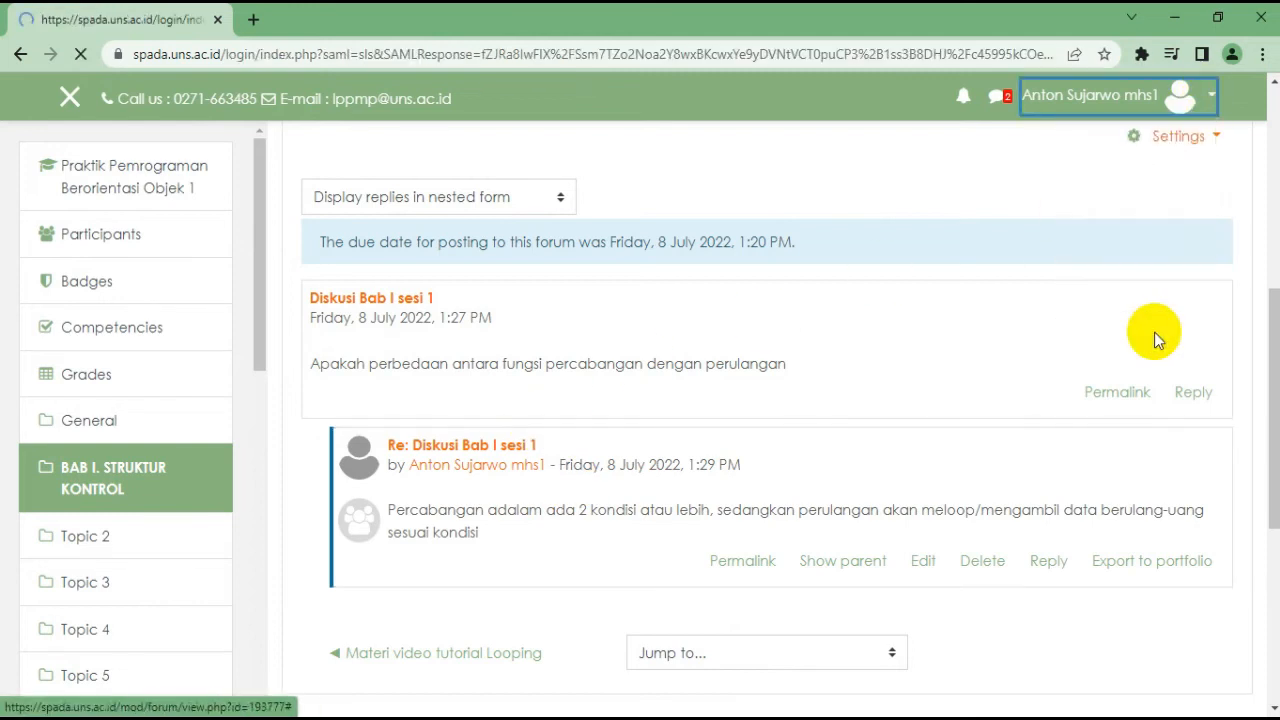
pyautogui.click(868, 585)
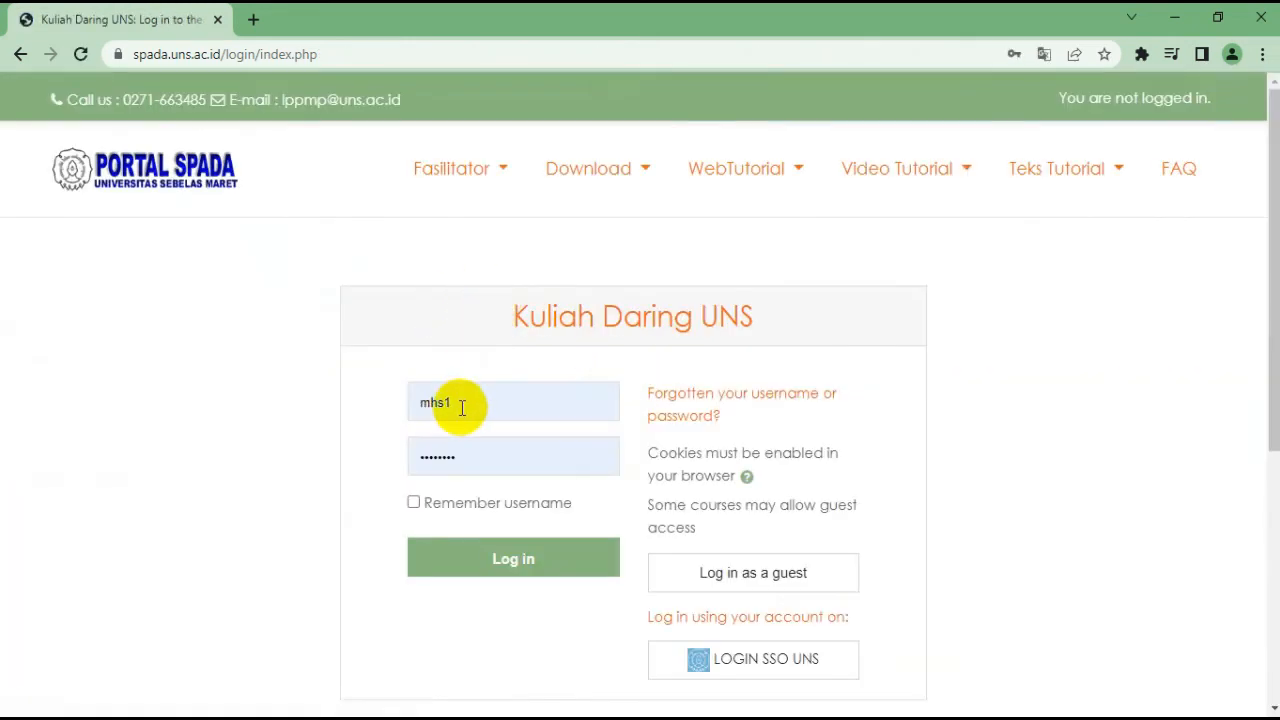
pyautogui.moveTo(462, 407); pyautogui.dragTo(363, 413)
pyautogui.write('mhs2')
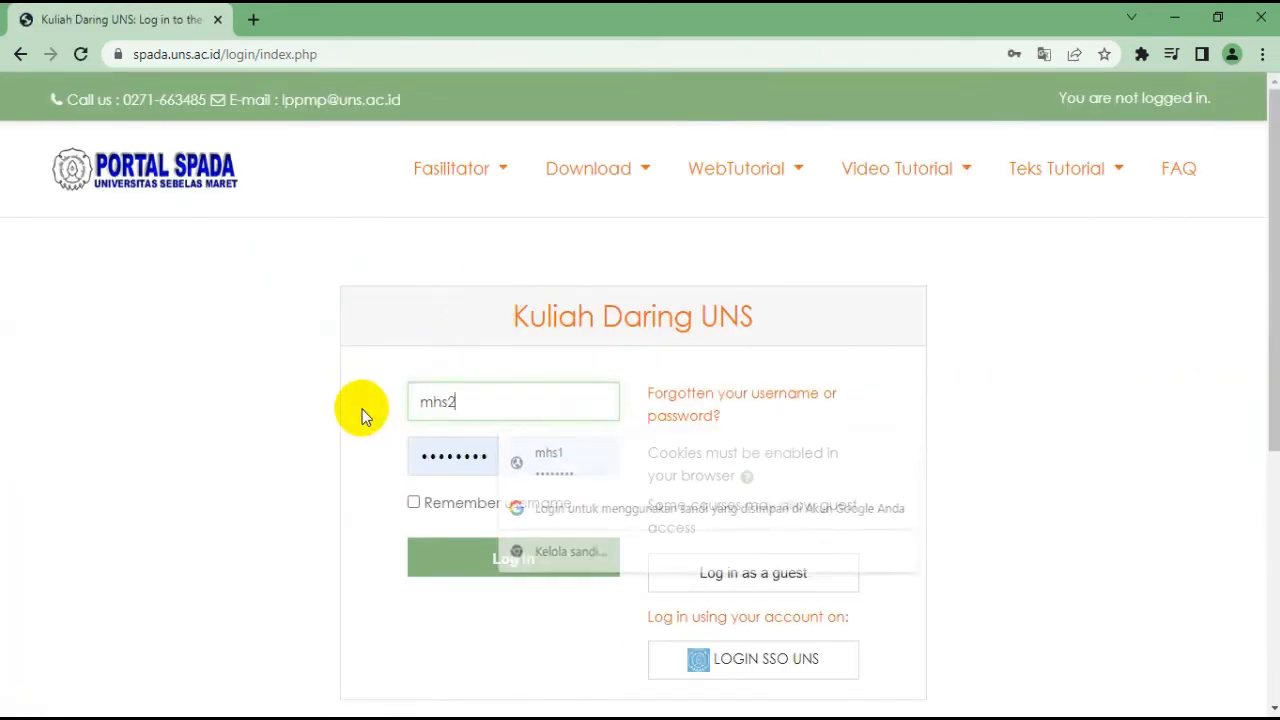
pyautogui.press('Tab')
pyautogui.write('••••••••')
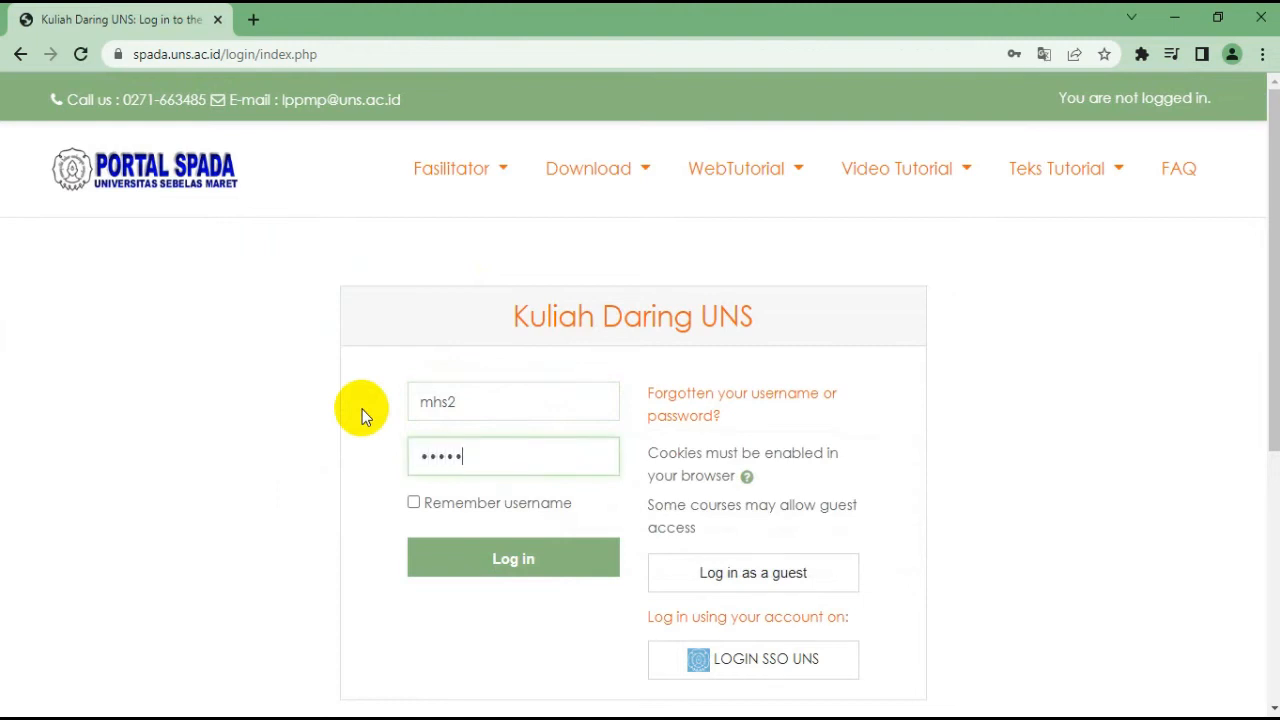
pyautogui.click(461, 567)
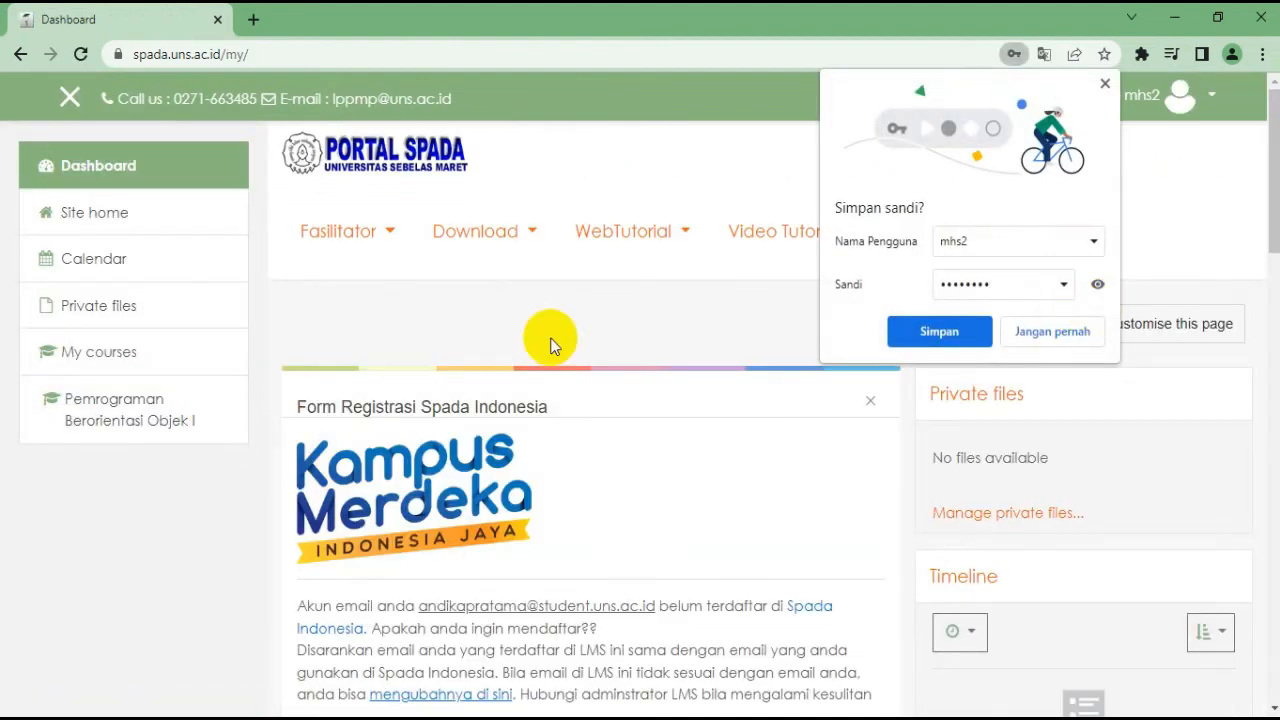
pyautogui.click(1105, 83)
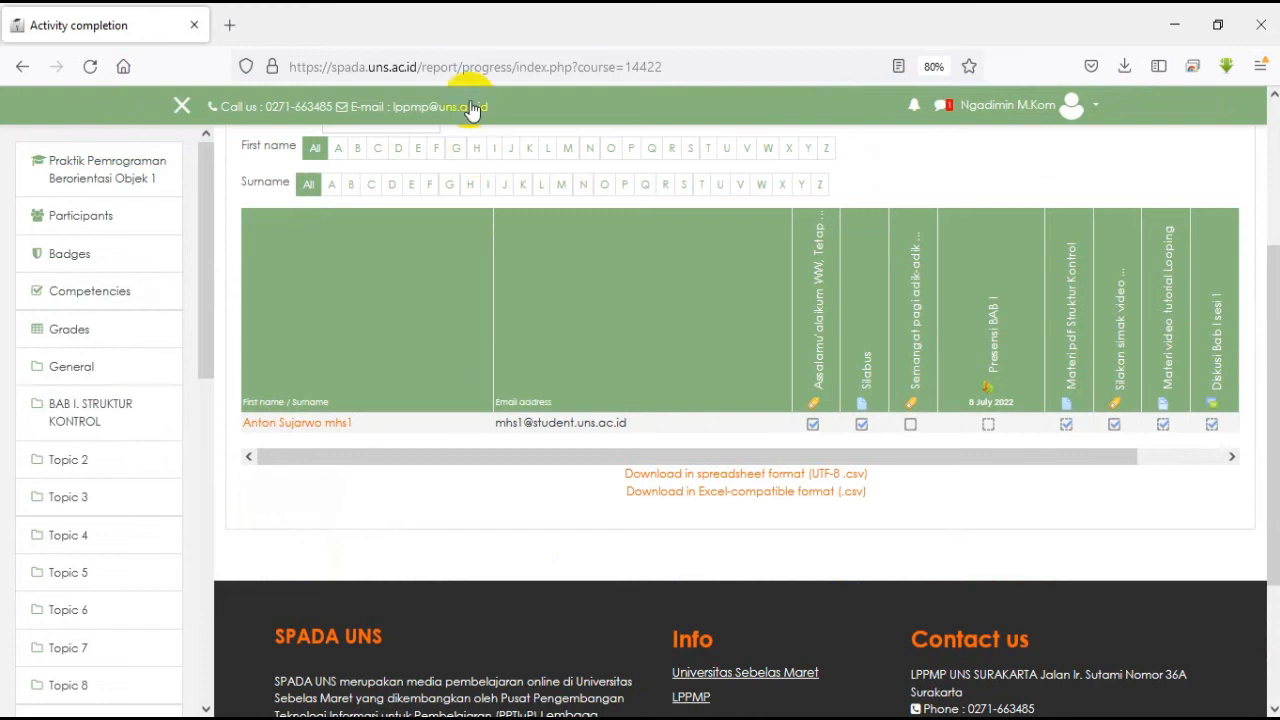
pyautogui.click(120, 183)
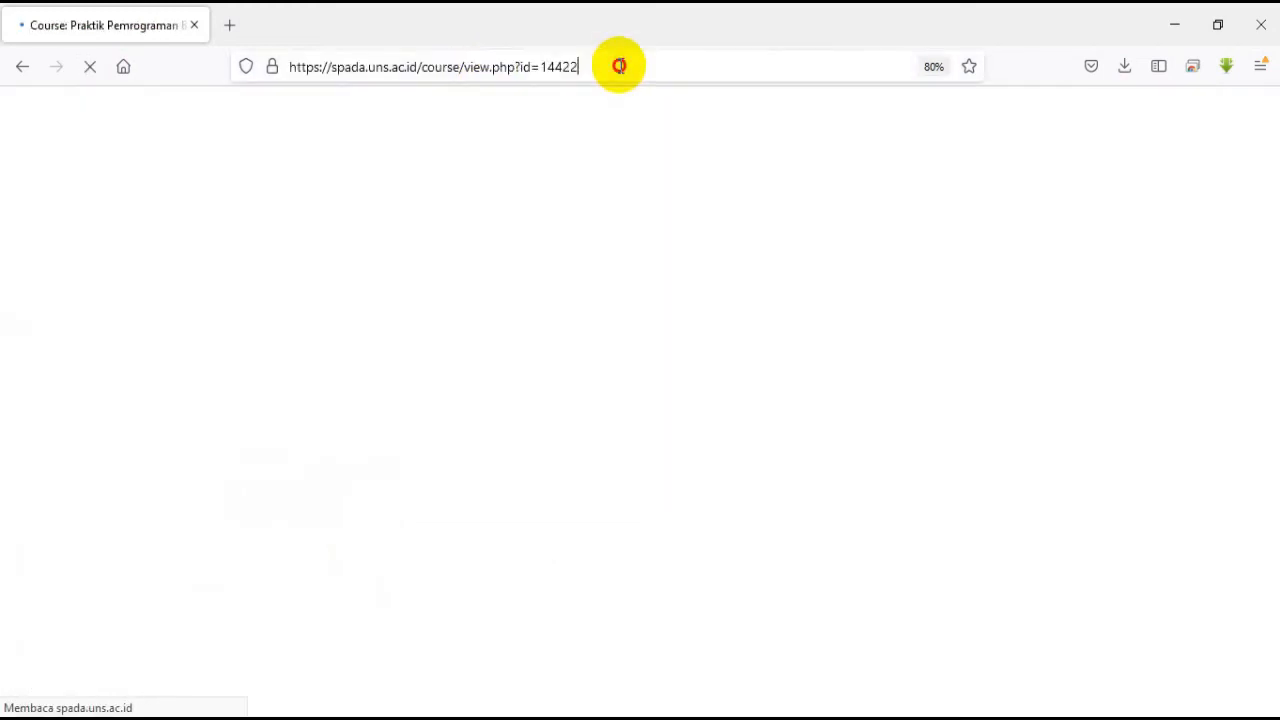
# Copy the course address from Firefox and open it in the student's Chrome window
pyautogui.click(620, 66)
pyautogui.hotkey('ctrl', 'c')
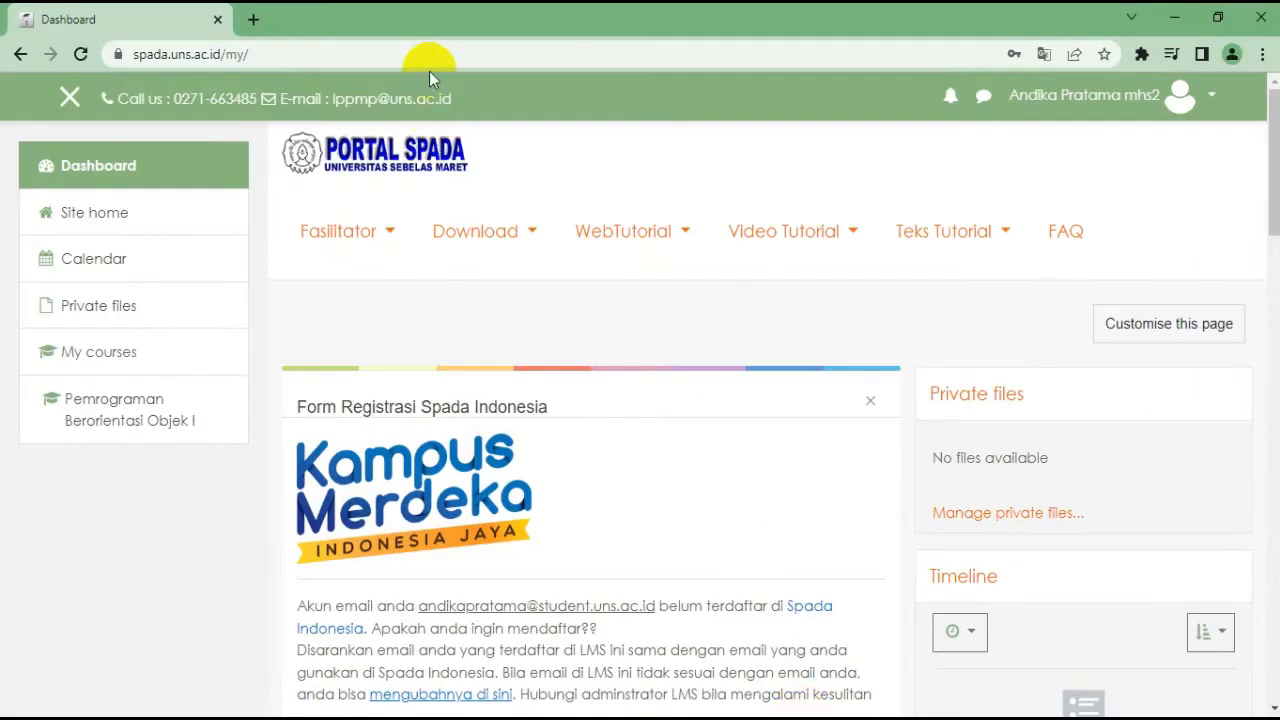
pyautogui.click(419, 52)
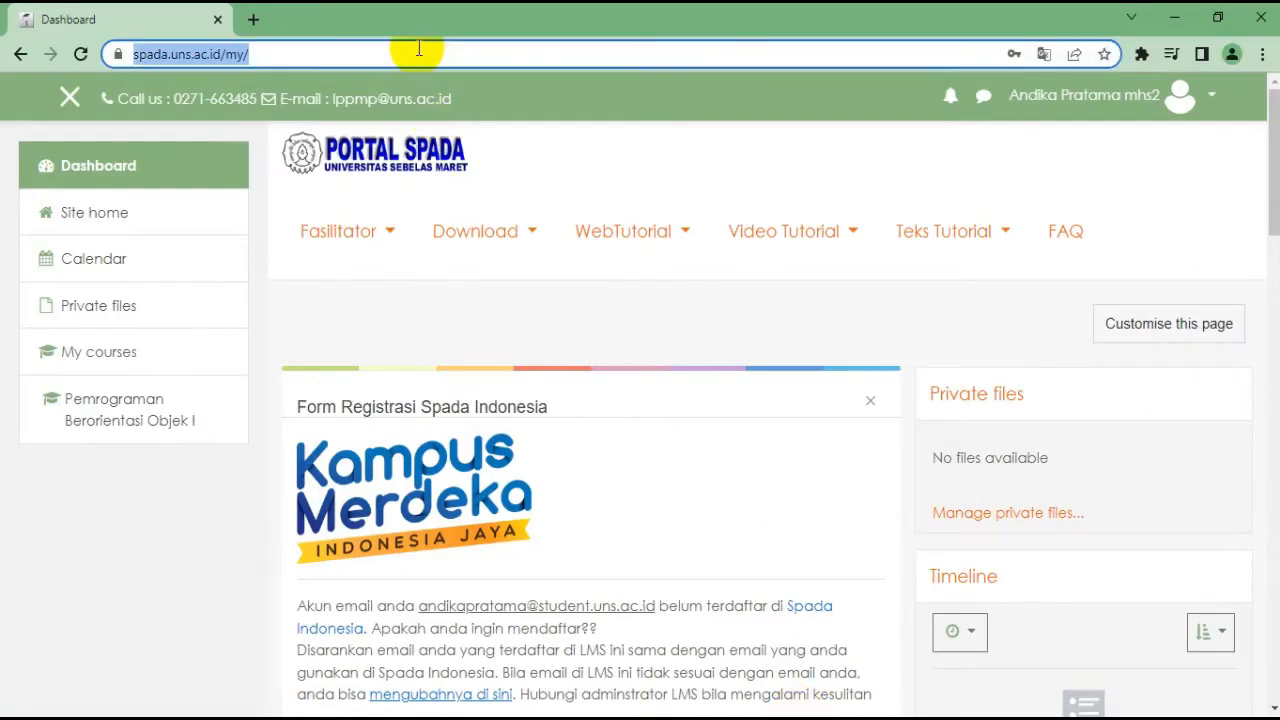
pyautogui.hotkey('ctrl', 'v')
pyautogui.press('Return')
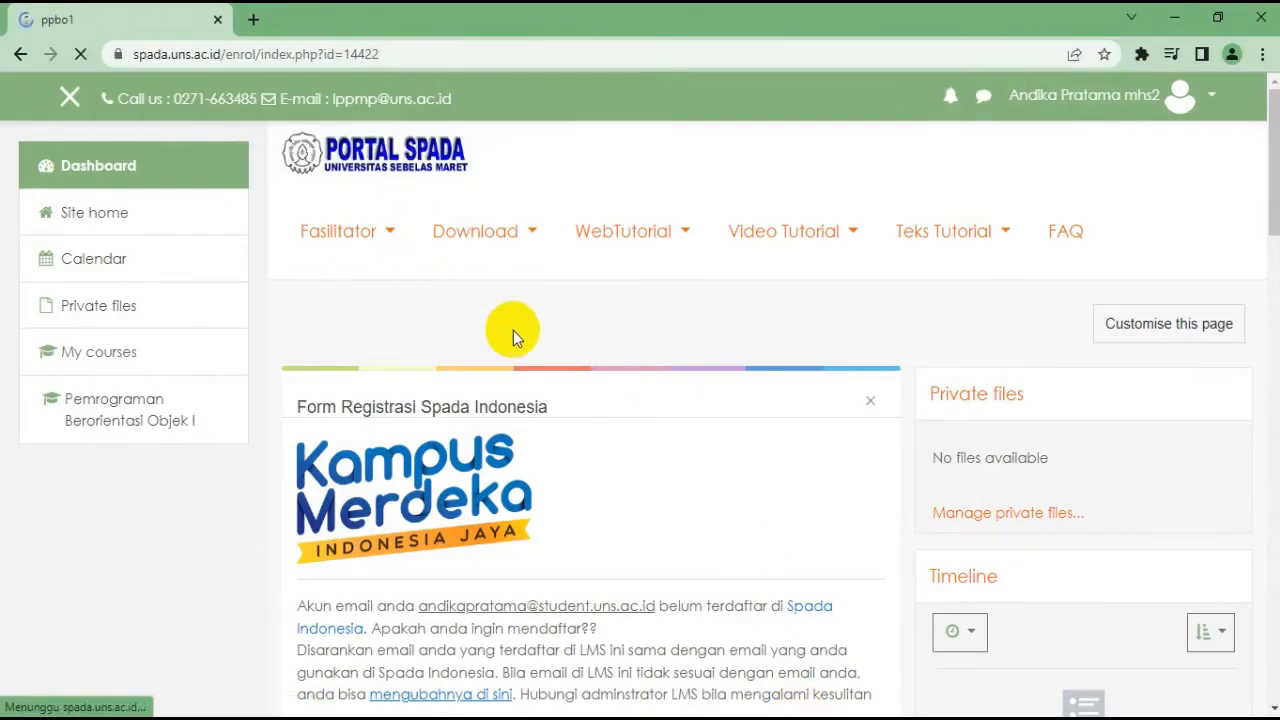
pyautogui.scroll(-3, 643, 429)
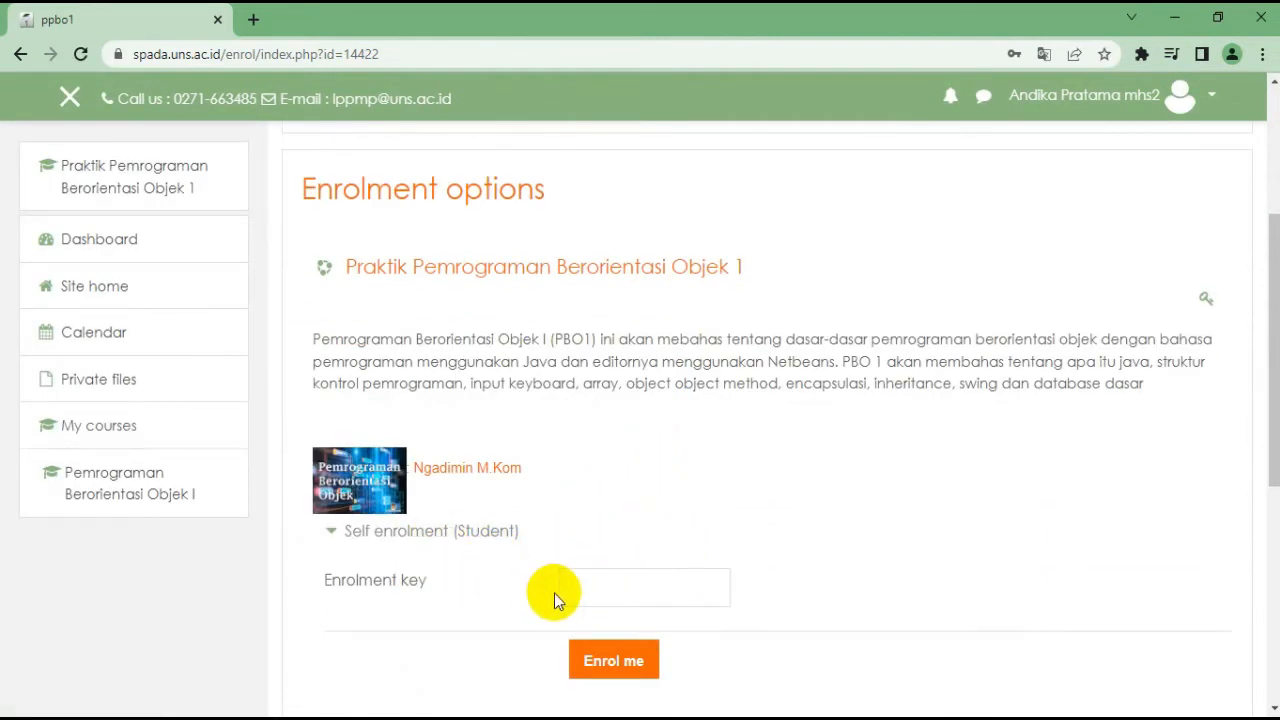
# Enter the course enrolment key and enrol in Praktik Pemrograman Berorientasi Objek 1
pyautogui.click(612, 583)
pyautogui.write('pbo')
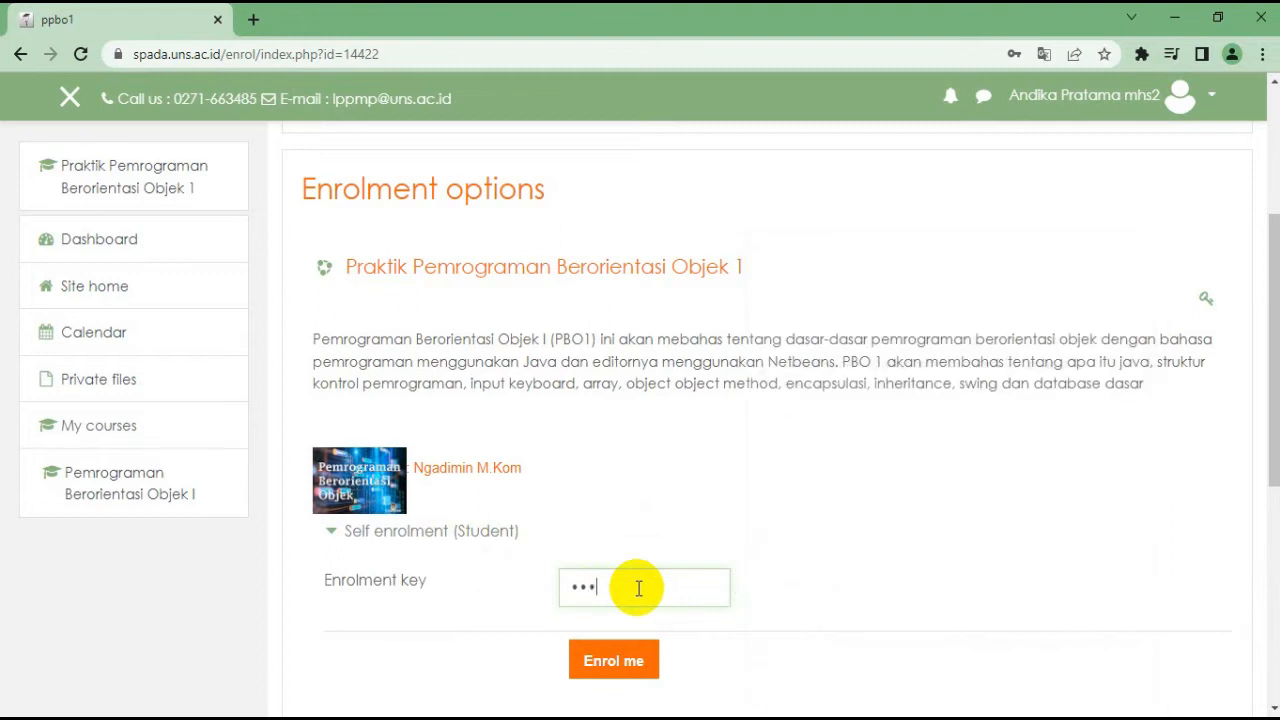
pyautogui.write('•••••••')
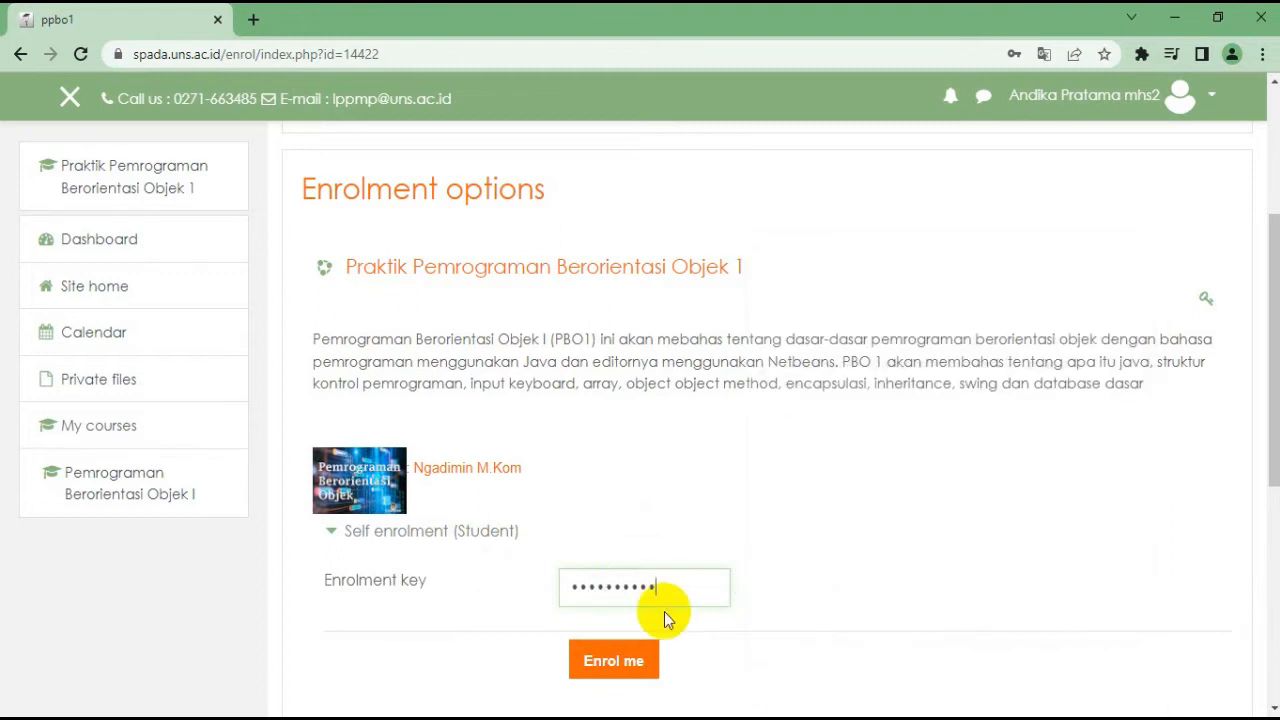
pyautogui.click(641, 678)
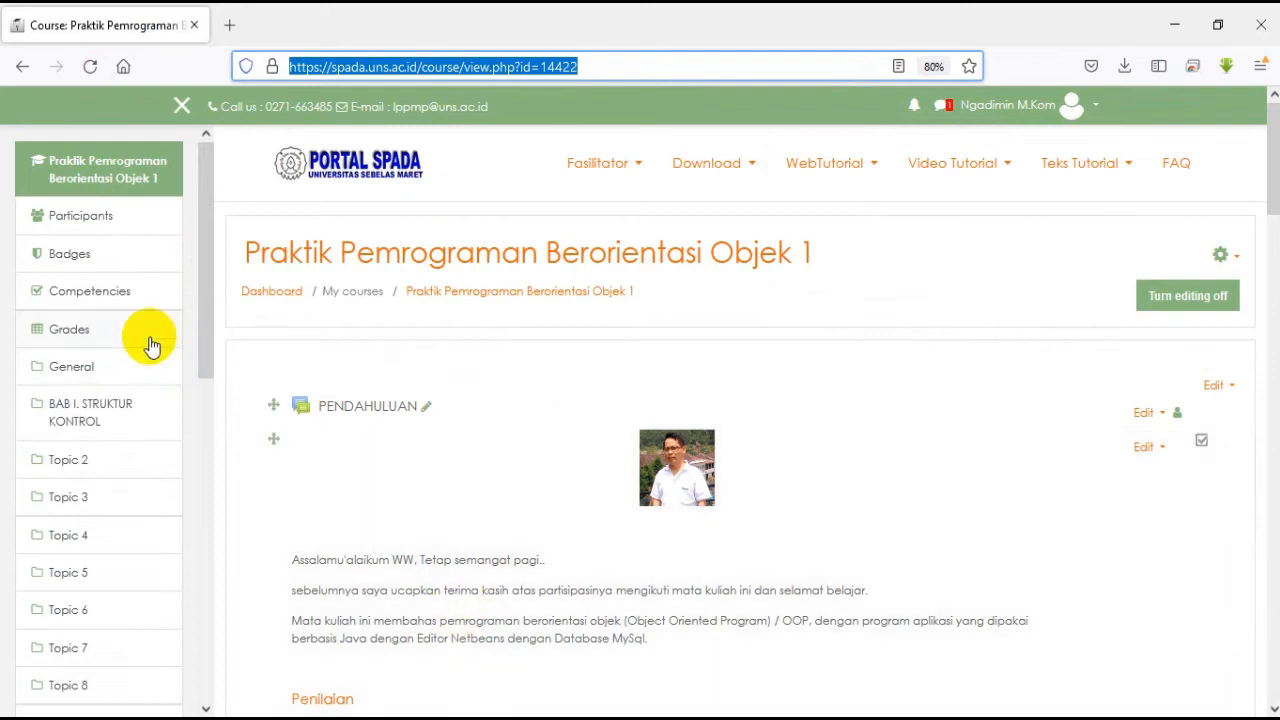
# Review the 3 participants, including the second student in group 2022A, then return to the course
pyautogui.click(88, 217)
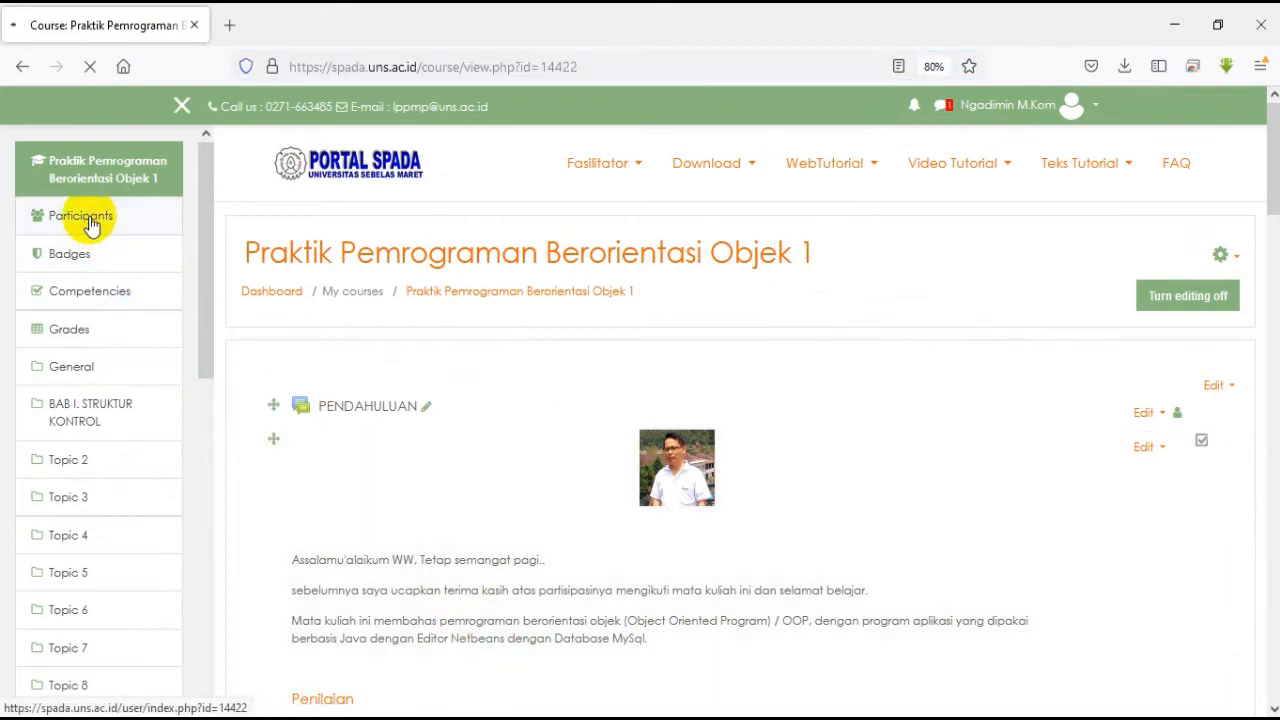
pyautogui.scroll(-3, 470, 500)
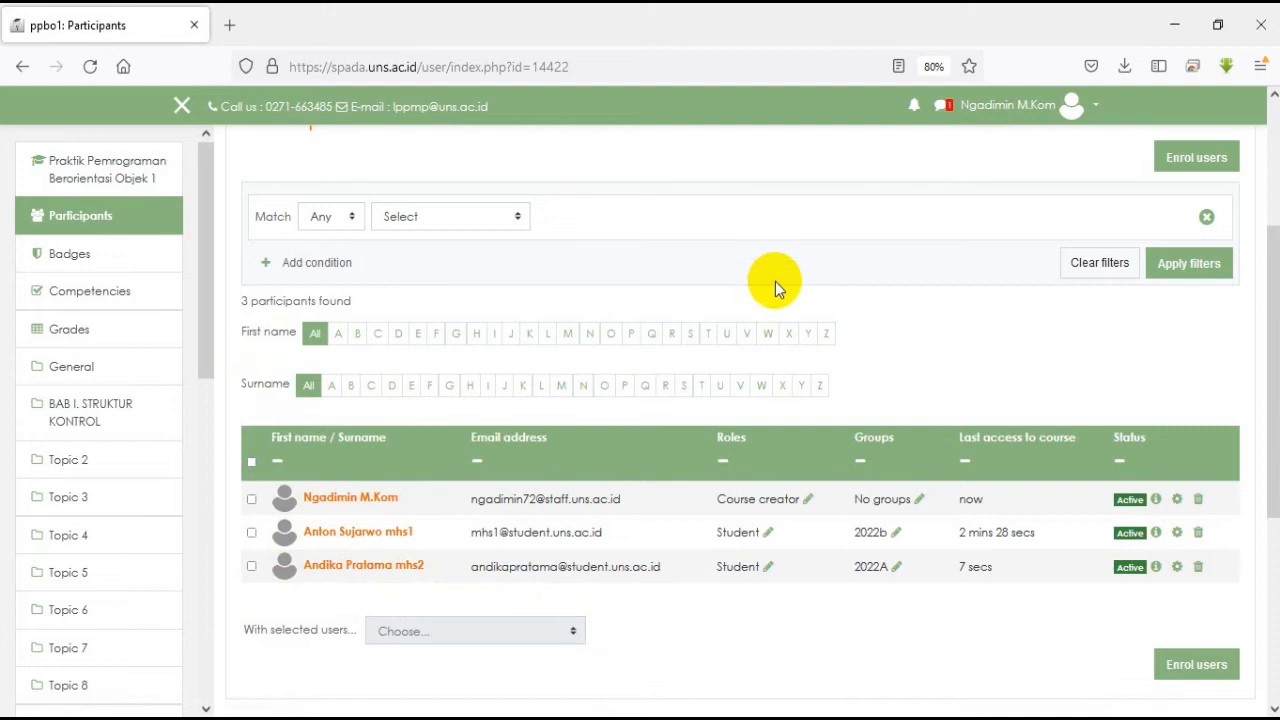
pyautogui.scroll(5, 959, 263)
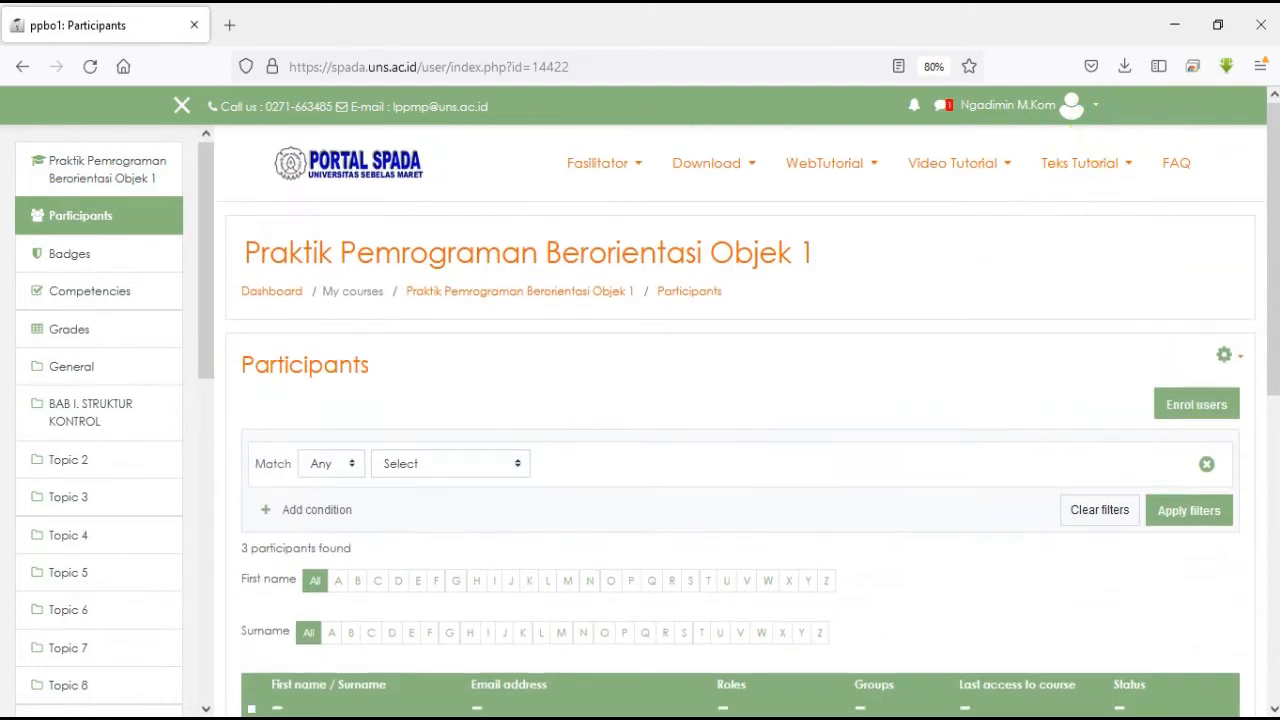
pyautogui.click(529, 292)
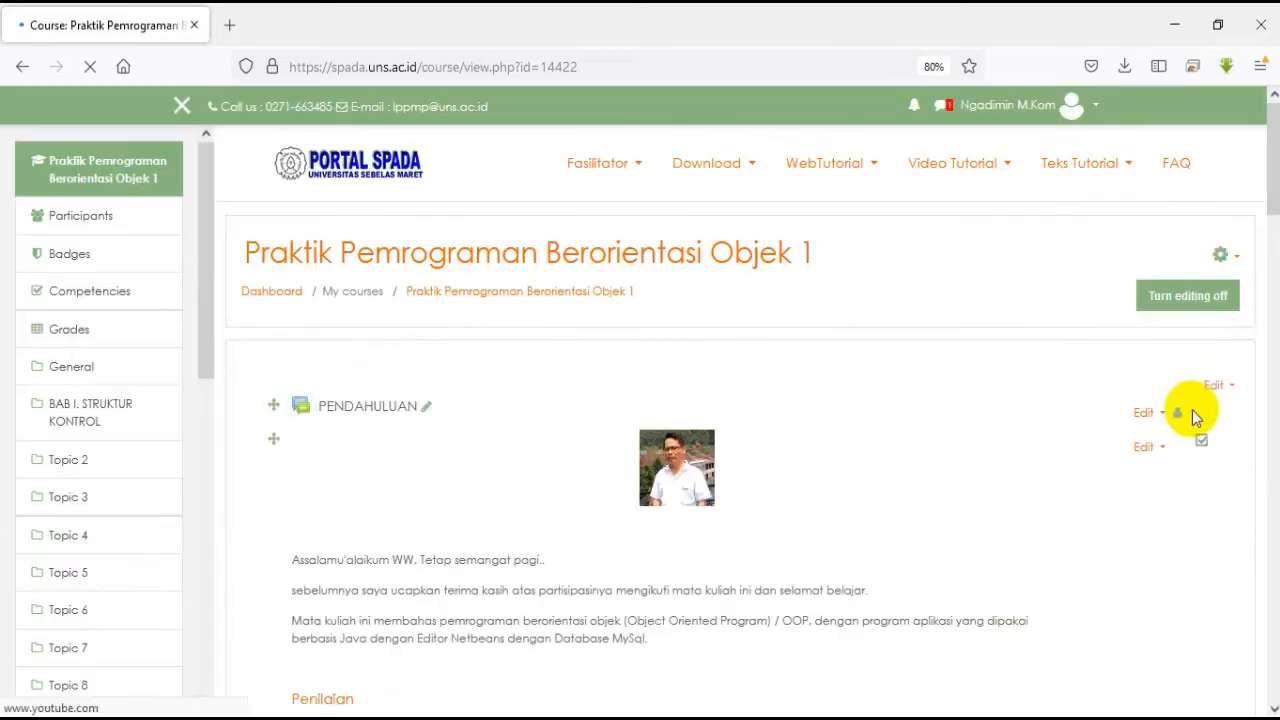
# Reopen Activity completion and scroll right to see the second student's unticked activities
pyautogui.click(1226, 256)
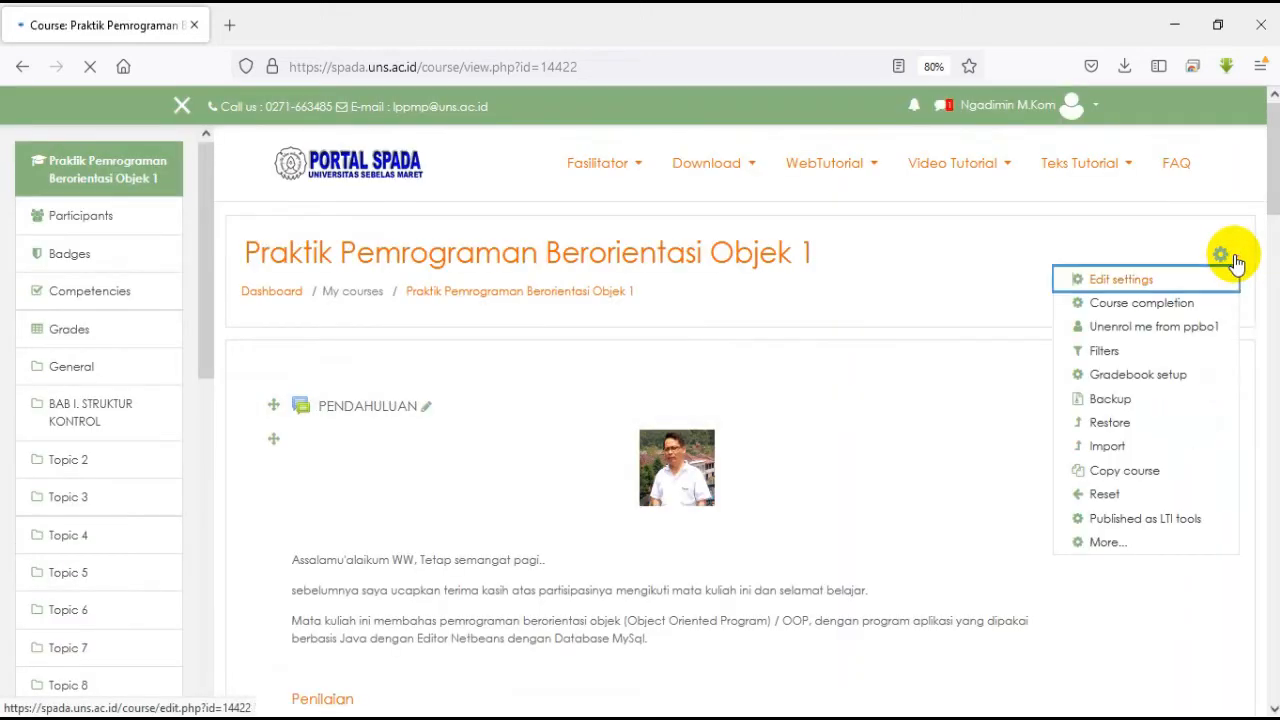
pyautogui.click(1107, 545)
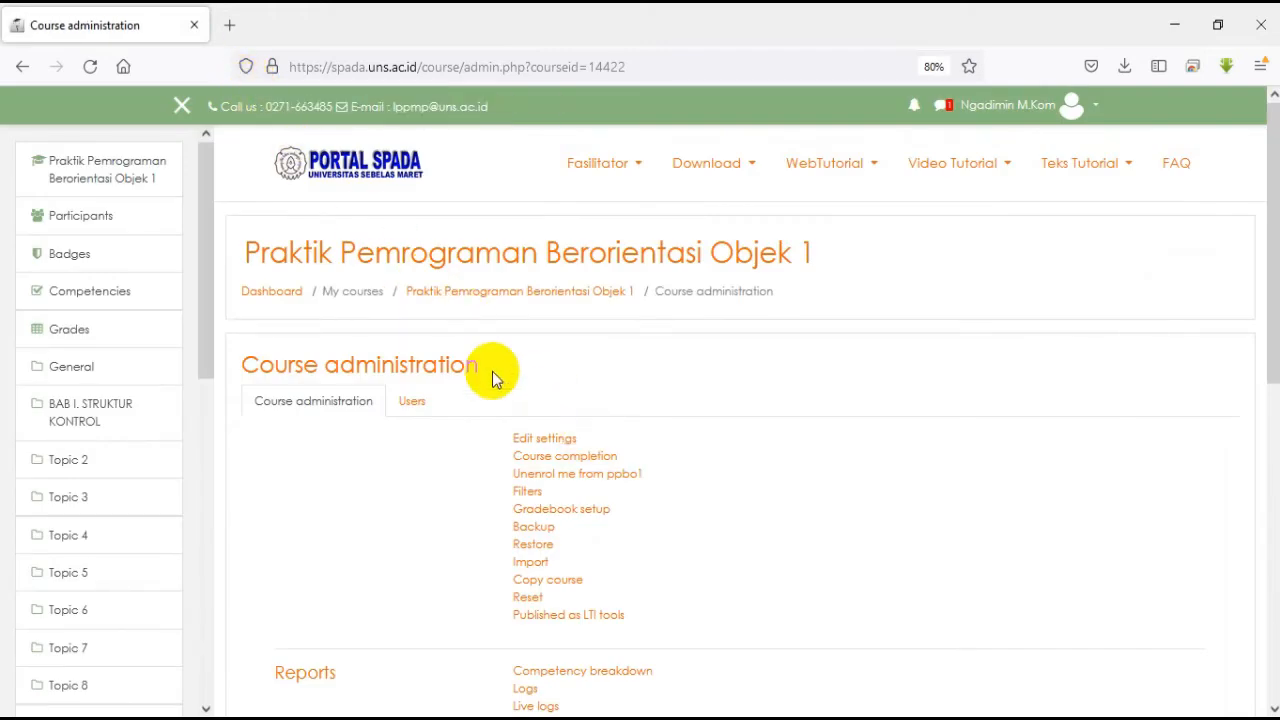
pyautogui.click(413, 402)
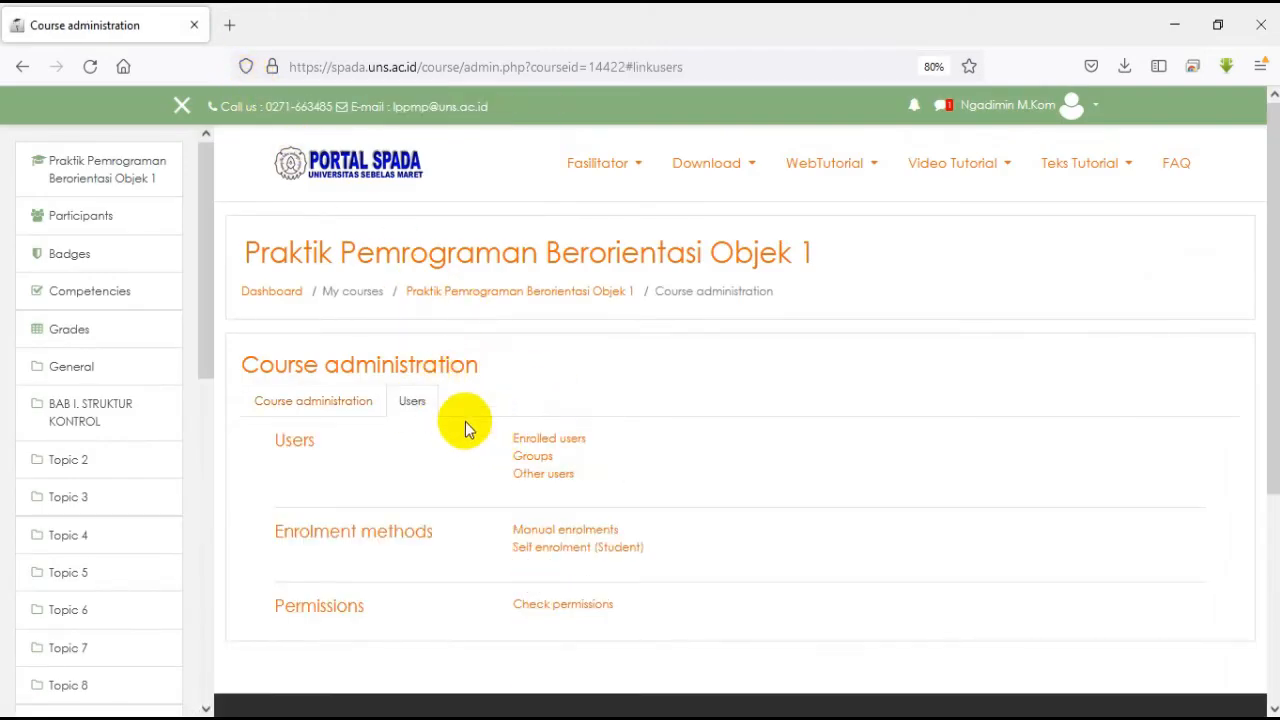
pyautogui.click(322, 402)
pyautogui.scroll(-2, 686, 457)
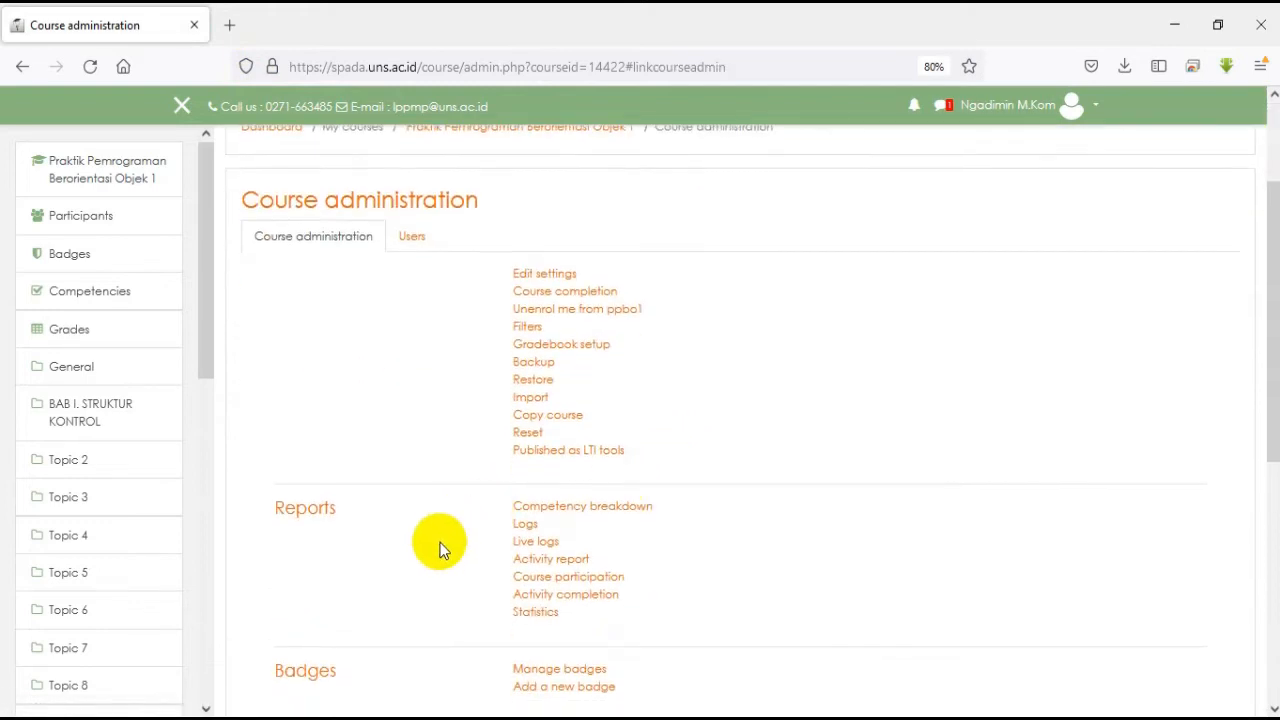
pyautogui.scroll(-2, 460, 505)
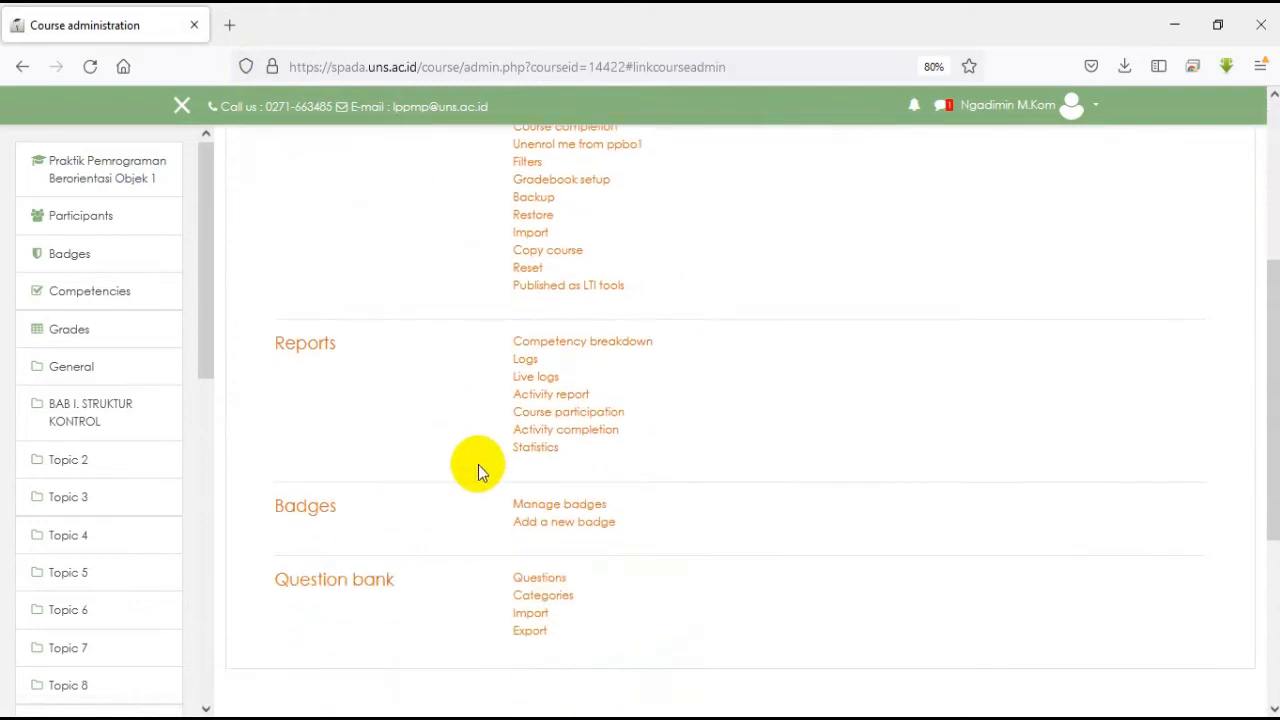
pyautogui.click(597, 440)
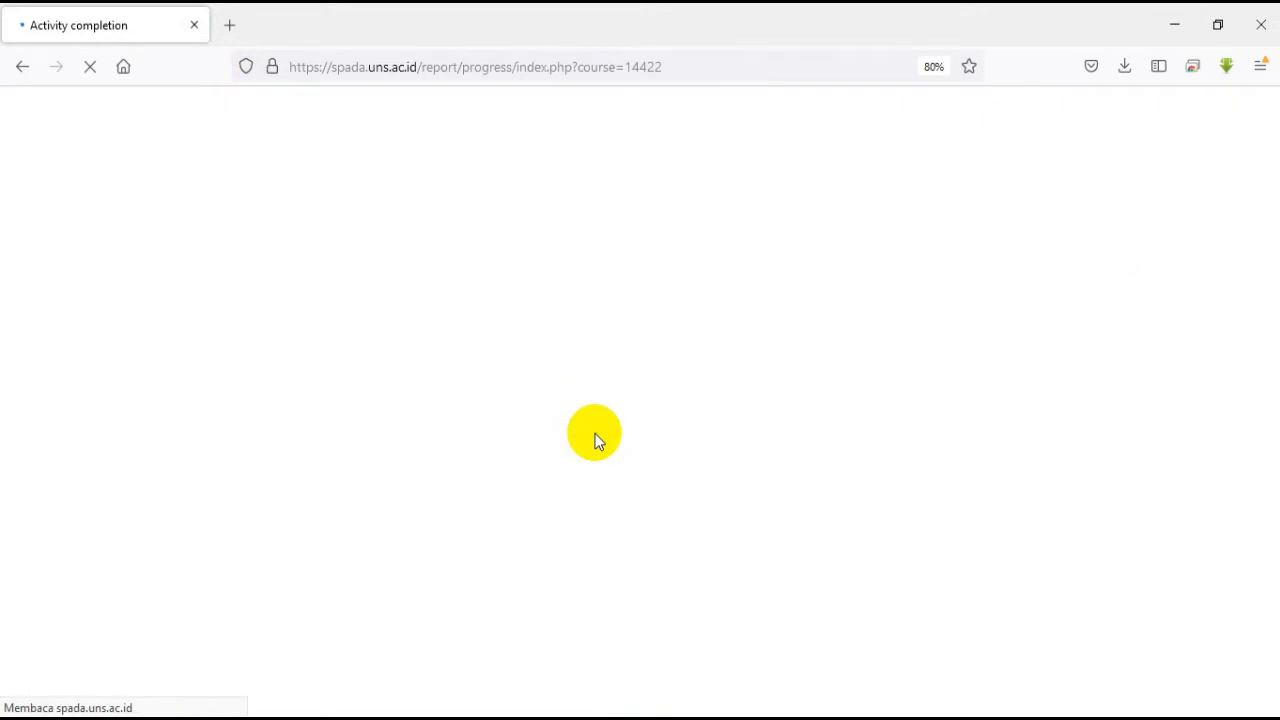
pyautogui.scroll(-3, 706, 434)
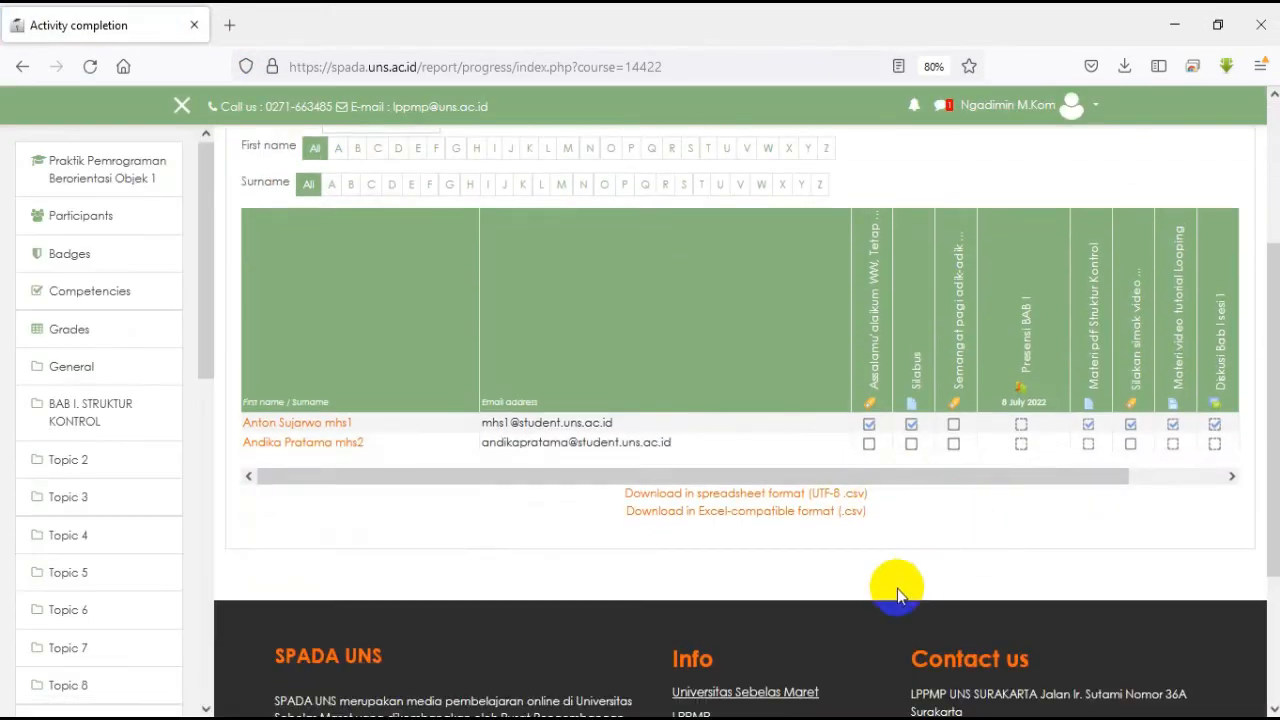
pyautogui.moveTo(634, 477); pyautogui.dragTo(766, 486)
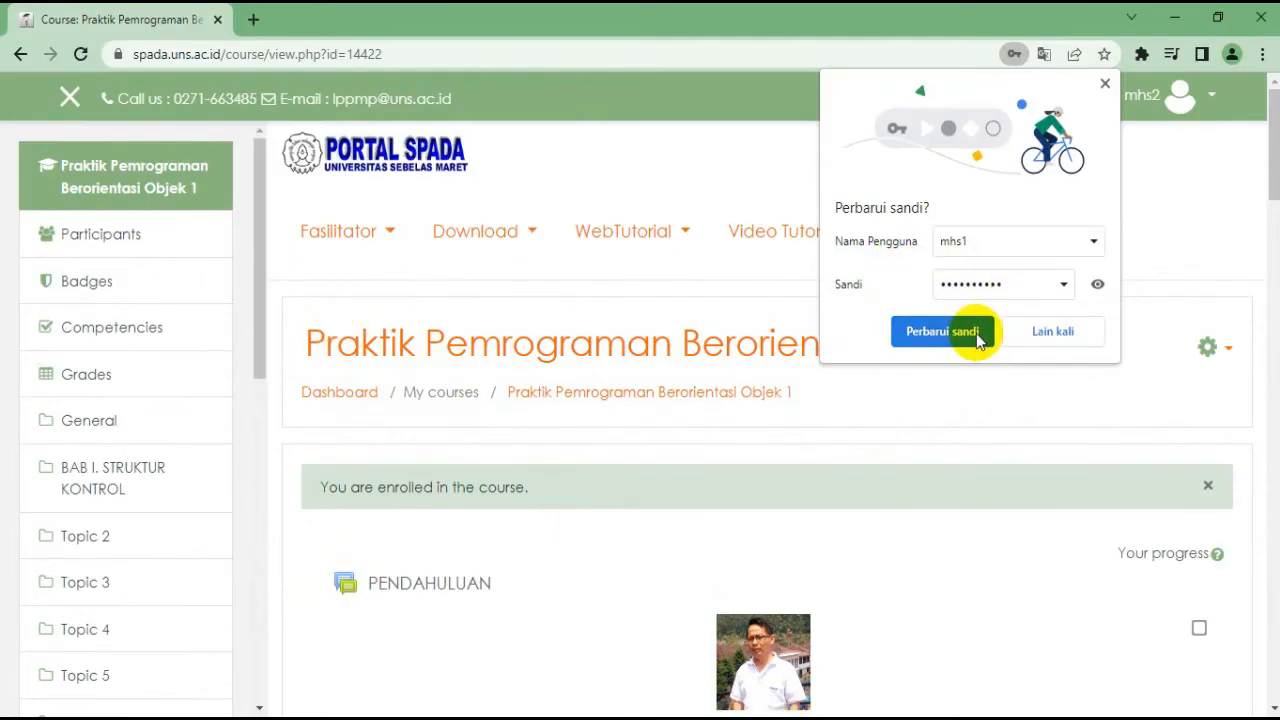
# Accept the saved-password update and scroll through the student's course page
pyautogui.click(976, 337)
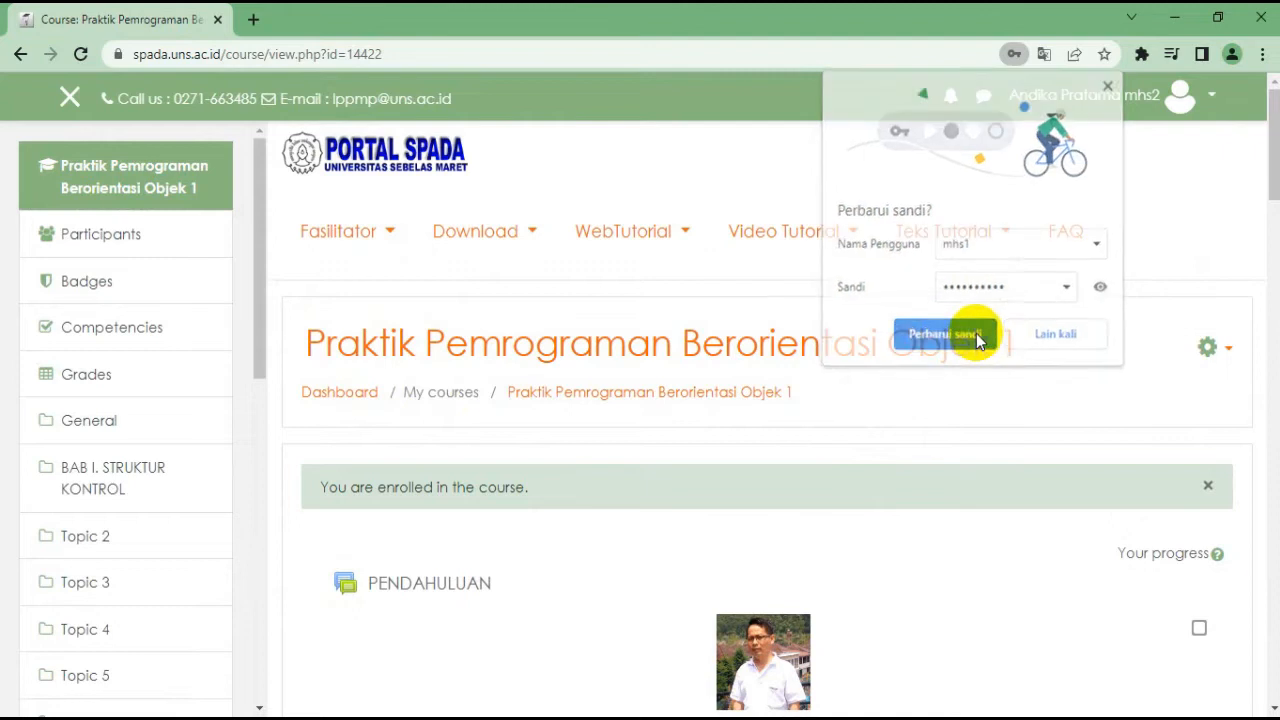
pyautogui.scroll(-4, 628, 450)
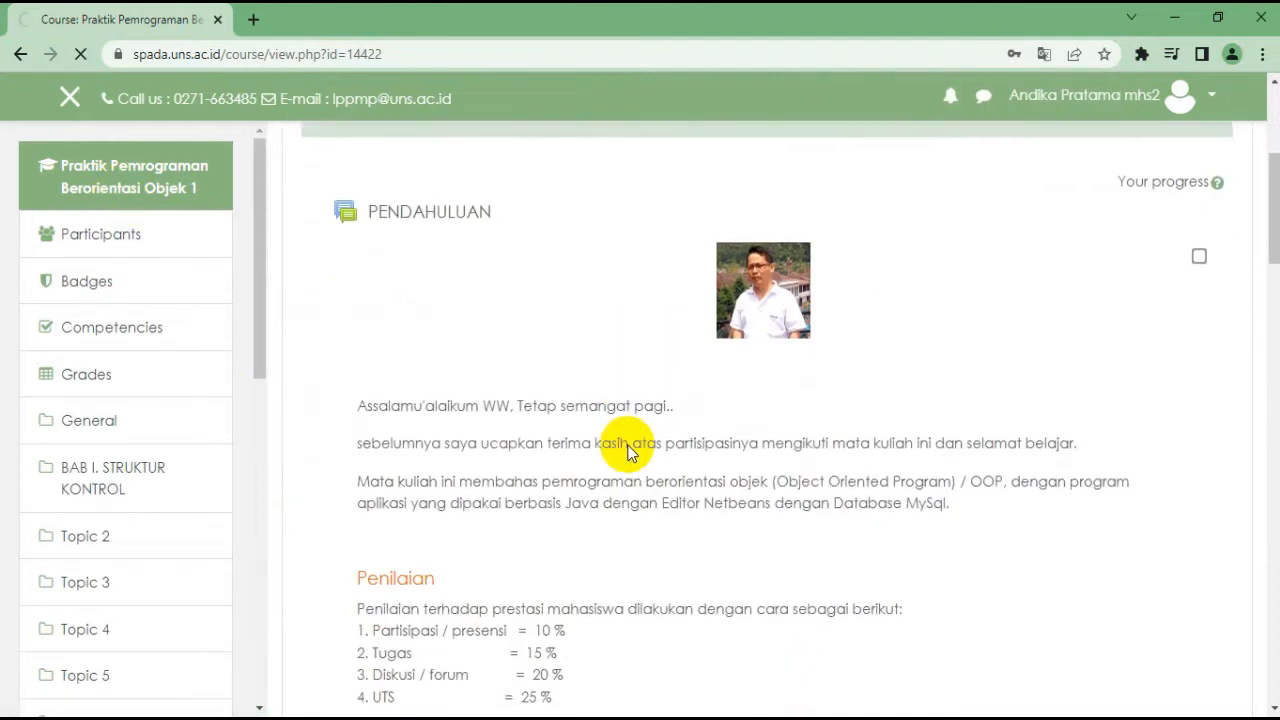
pyautogui.scroll(4, 625, 452)
pyautogui.scroll(-4, 625, 455)
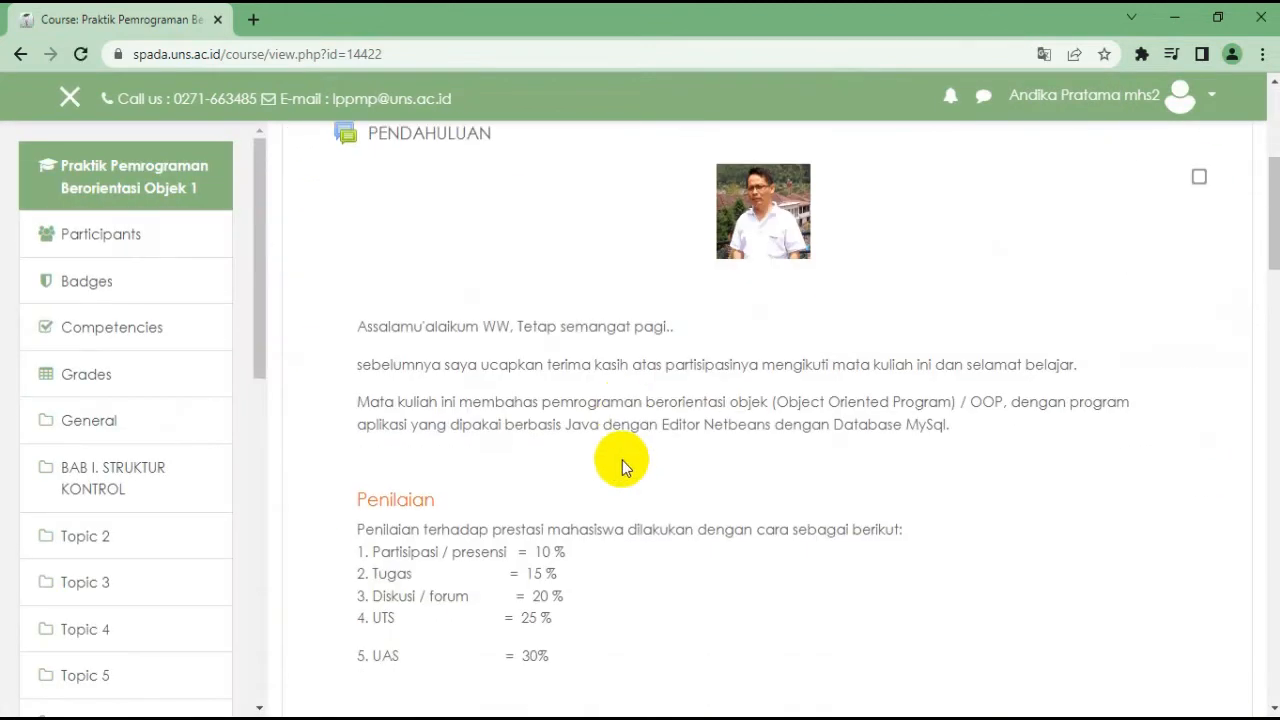
pyautogui.scroll(-10, 622, 460)
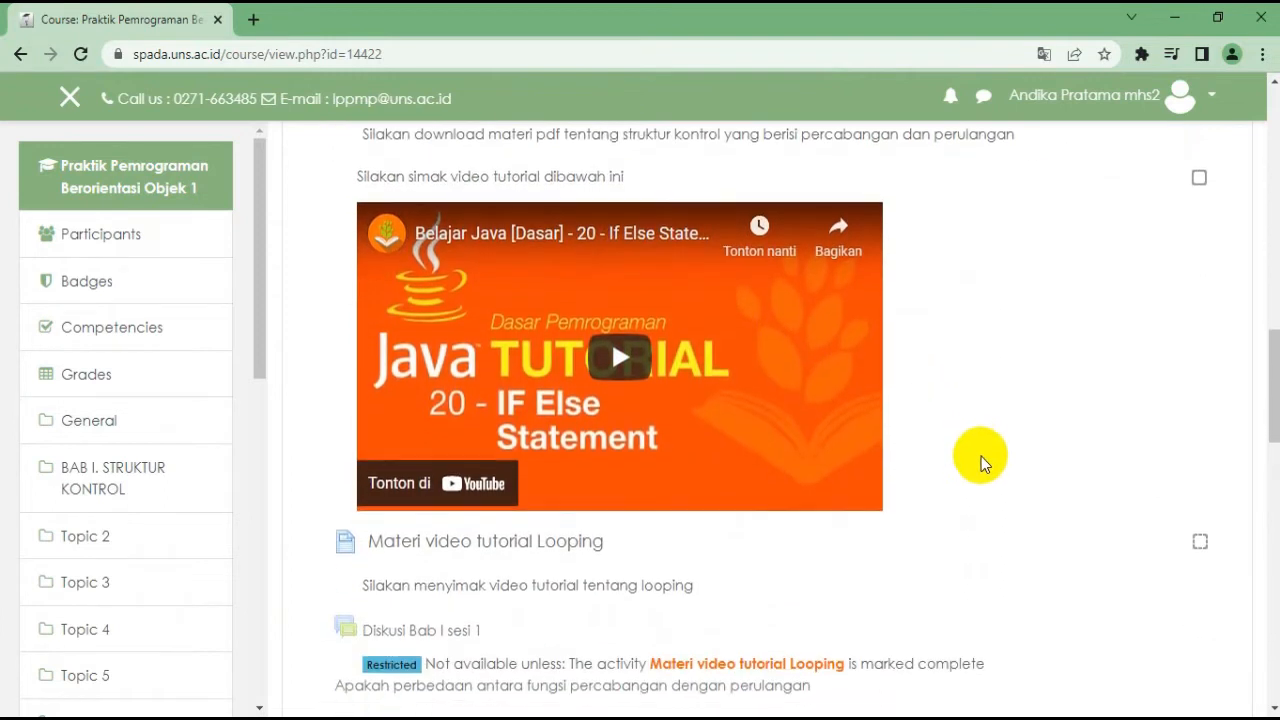
pyautogui.scroll(-5, 981, 458)
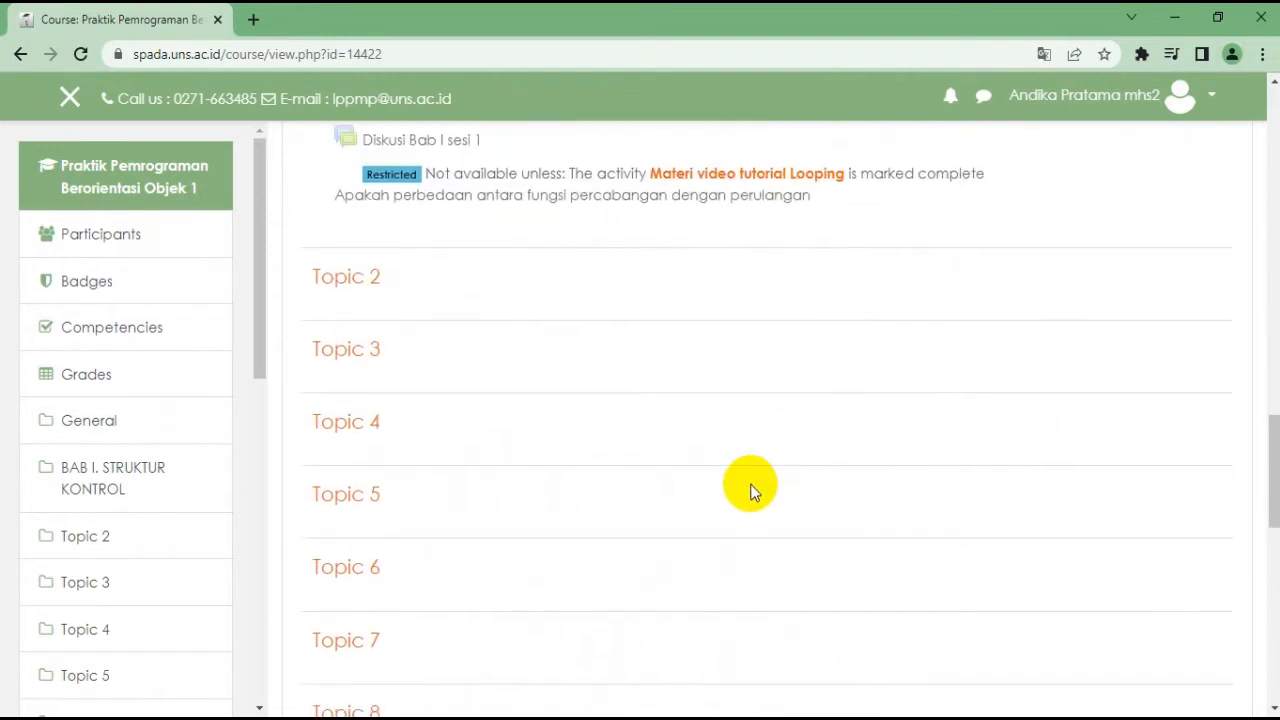
pyautogui.scroll(2, 750, 490)
pyautogui.scroll(2, 640, 350)
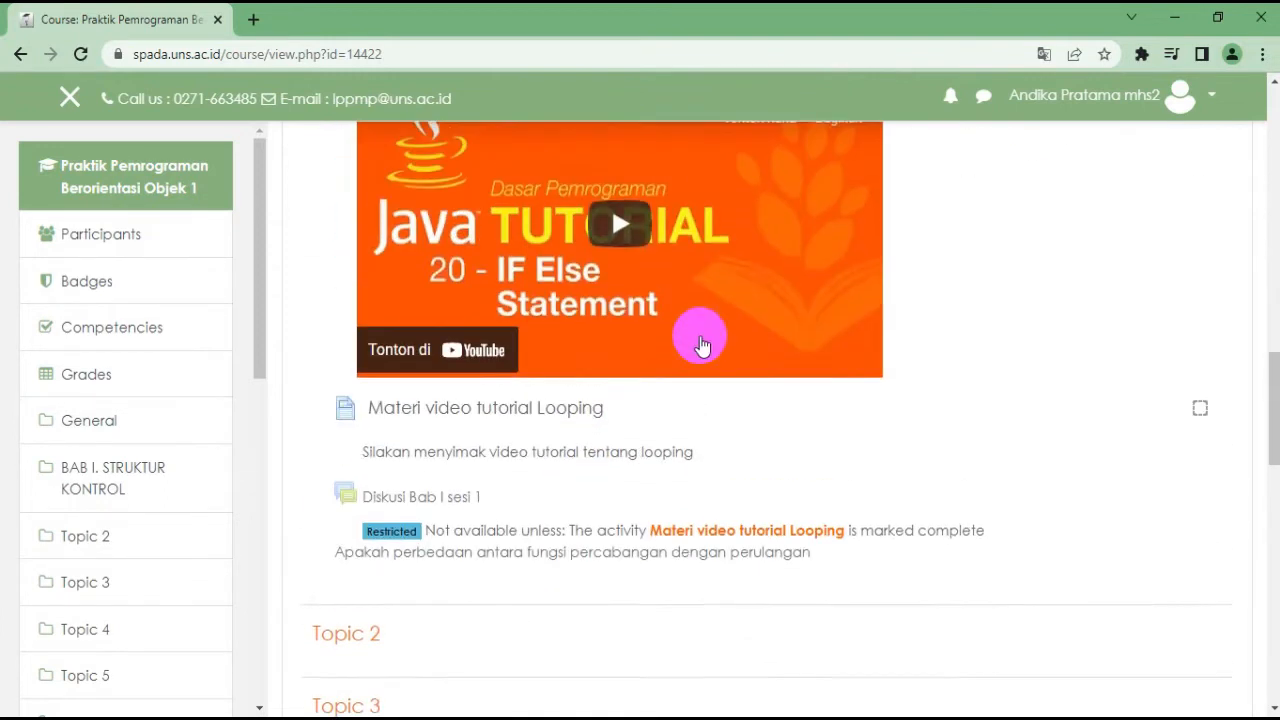
pyautogui.scroll(1, 700, 343)
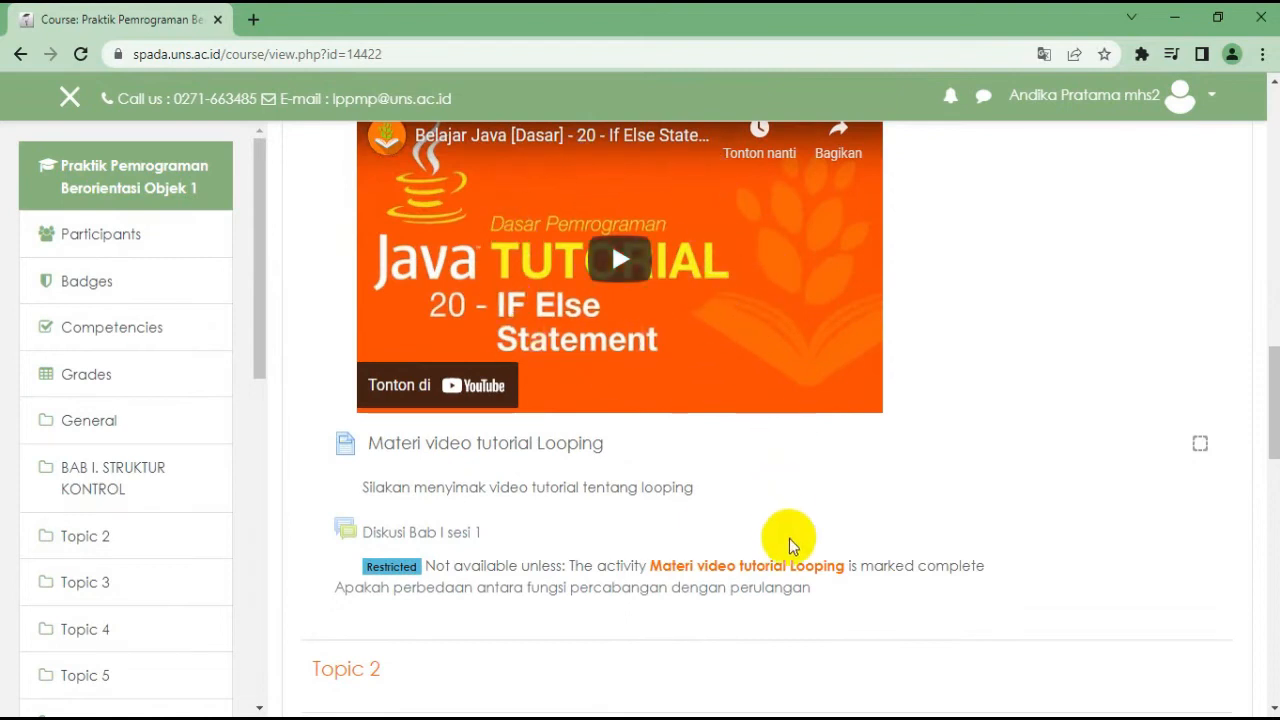
pyautogui.scroll(-3, 466, 389)
pyautogui.scroll(2, 514, 391)
# Highlight the locked Diskusi Bab I sesi 1 entry on the student's course page
pyautogui.click(417, 432)
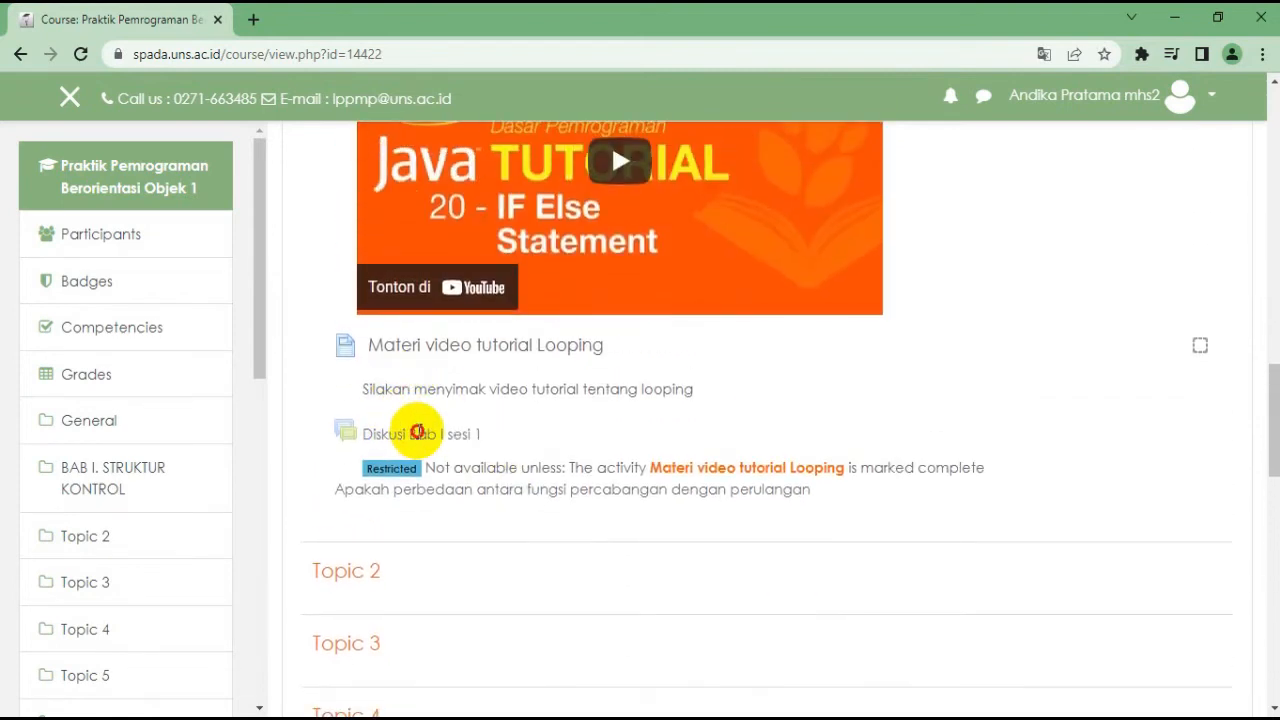
pyautogui.tripleClick(417, 432)
pyautogui.click(449, 434)
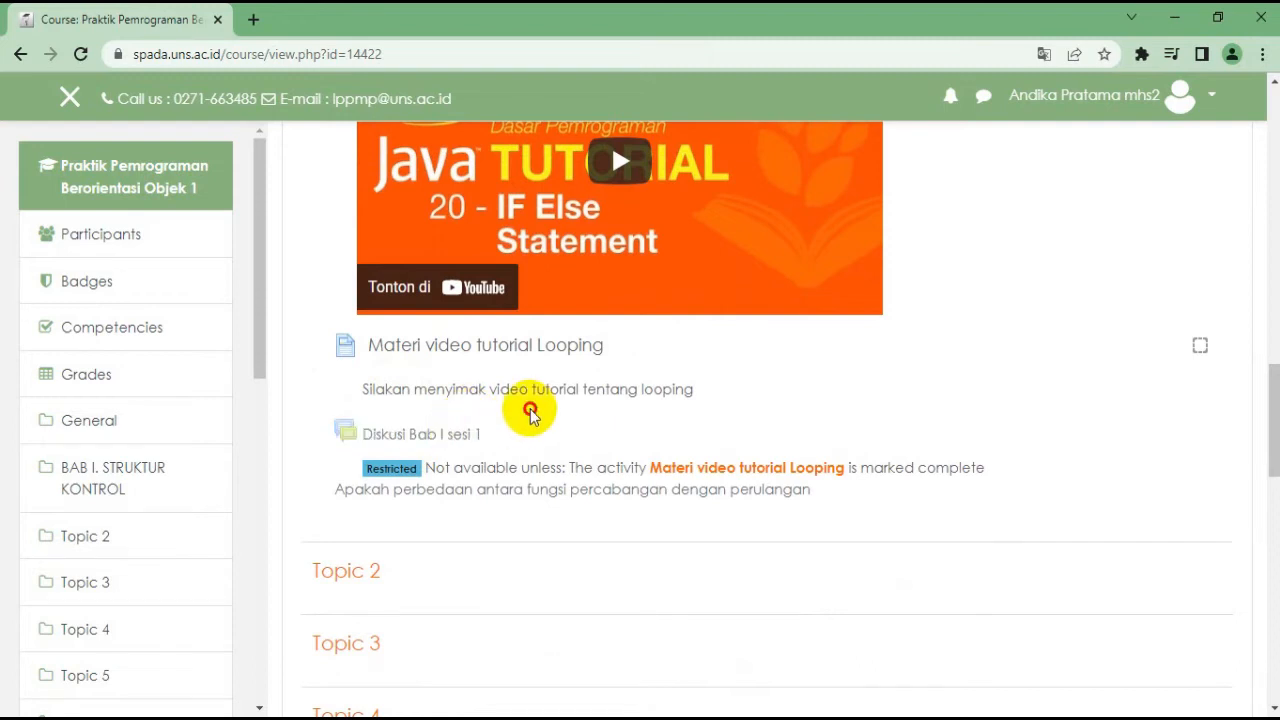
pyautogui.tripleClick(433, 434)
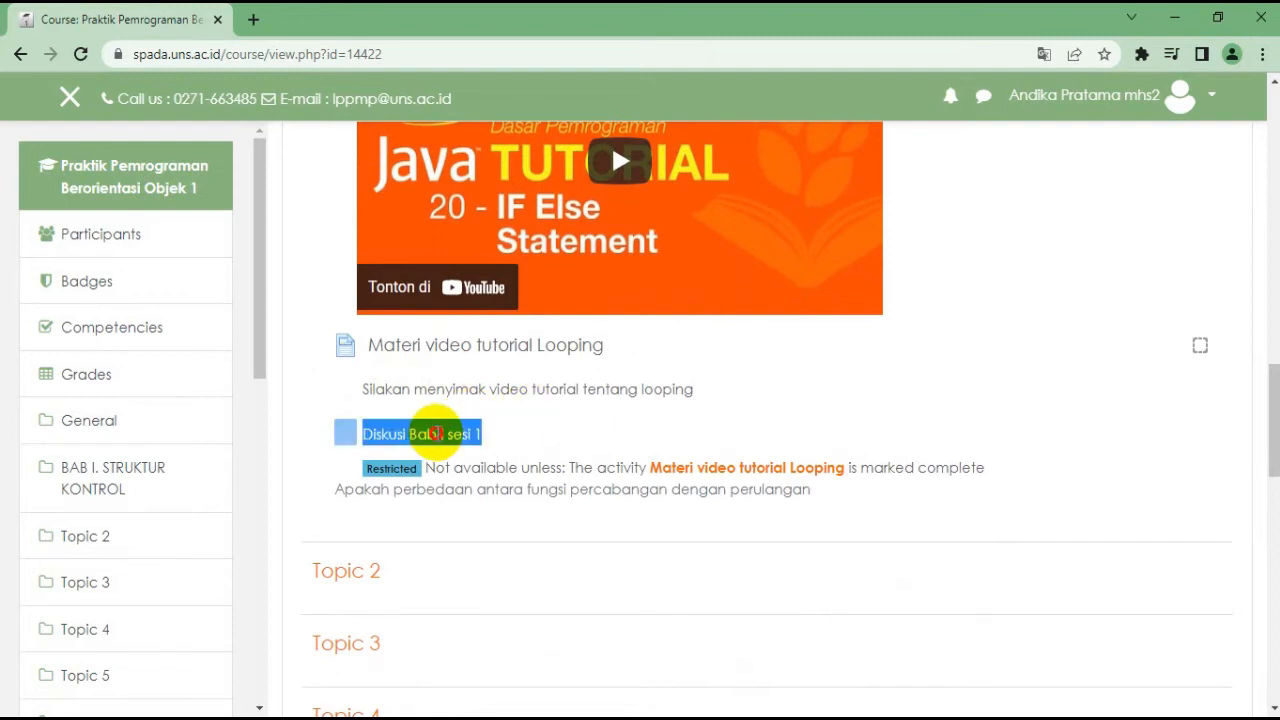
pyautogui.click(497, 450)
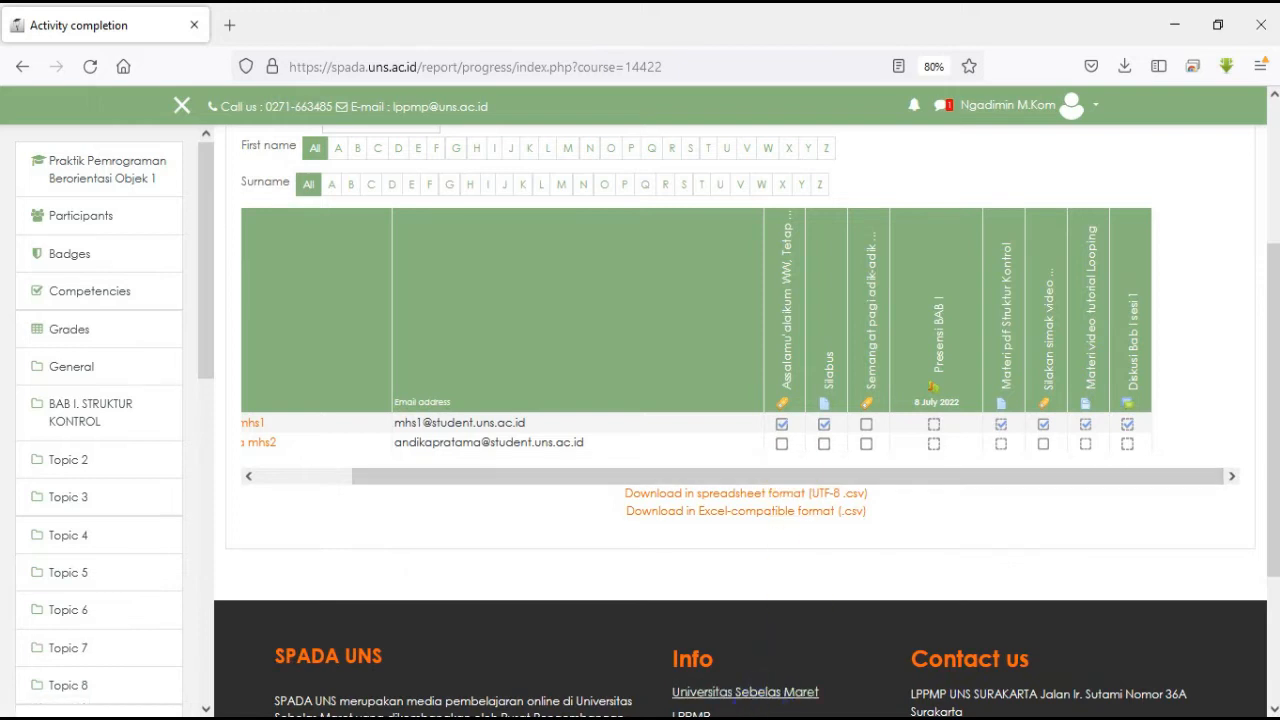
# As the student, view the Materi video tutorial Looping page, then go back to the course page
pyautogui.click(770, 718)
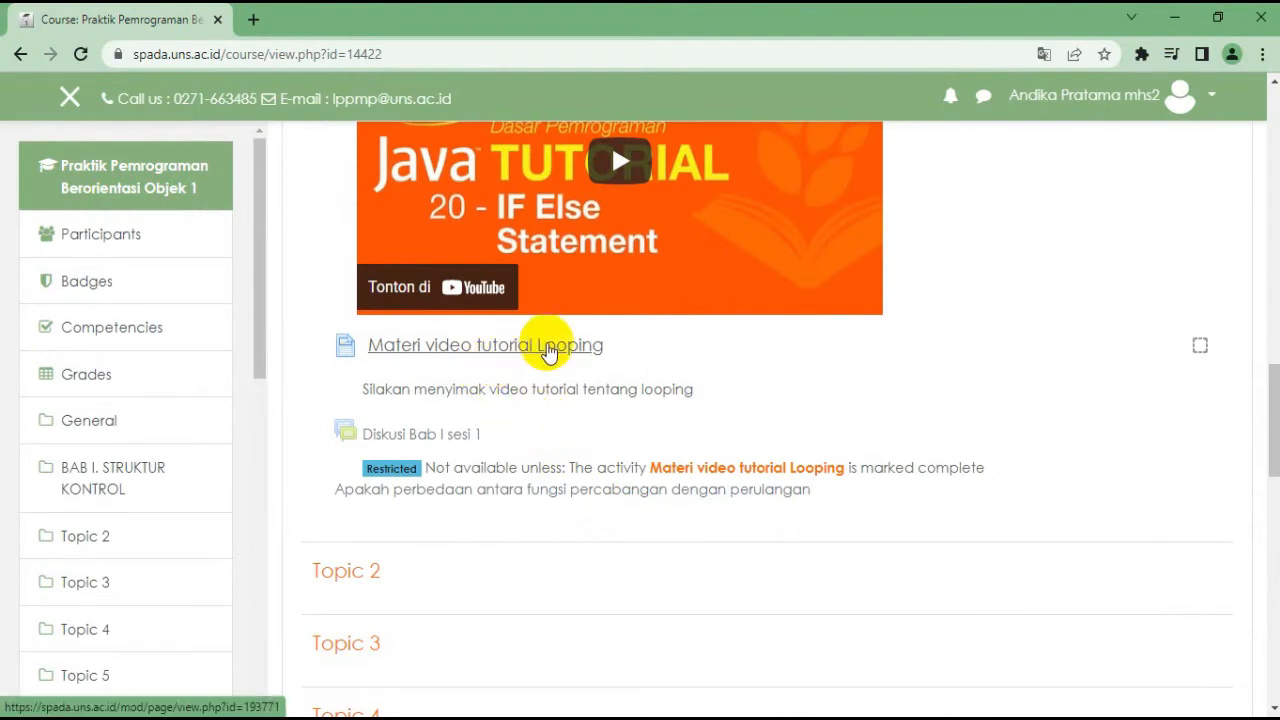
pyautogui.click(548, 352)
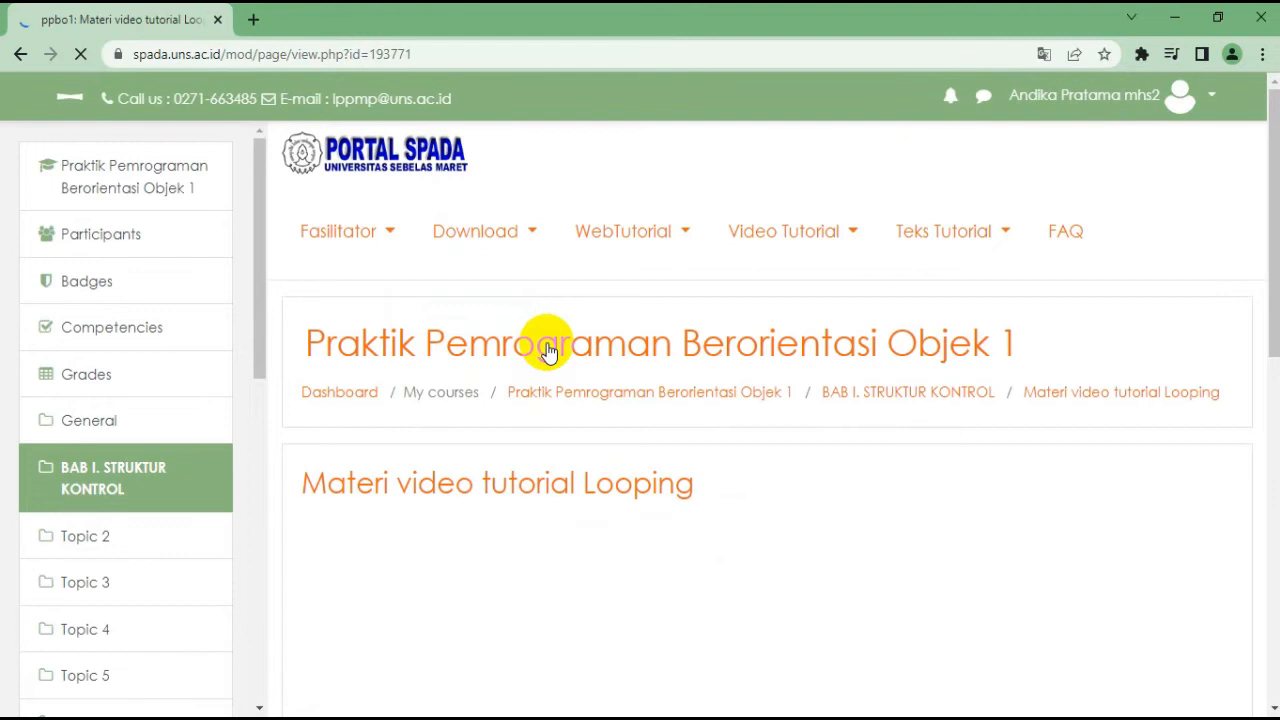
pyautogui.scroll(-5, 585, 384)
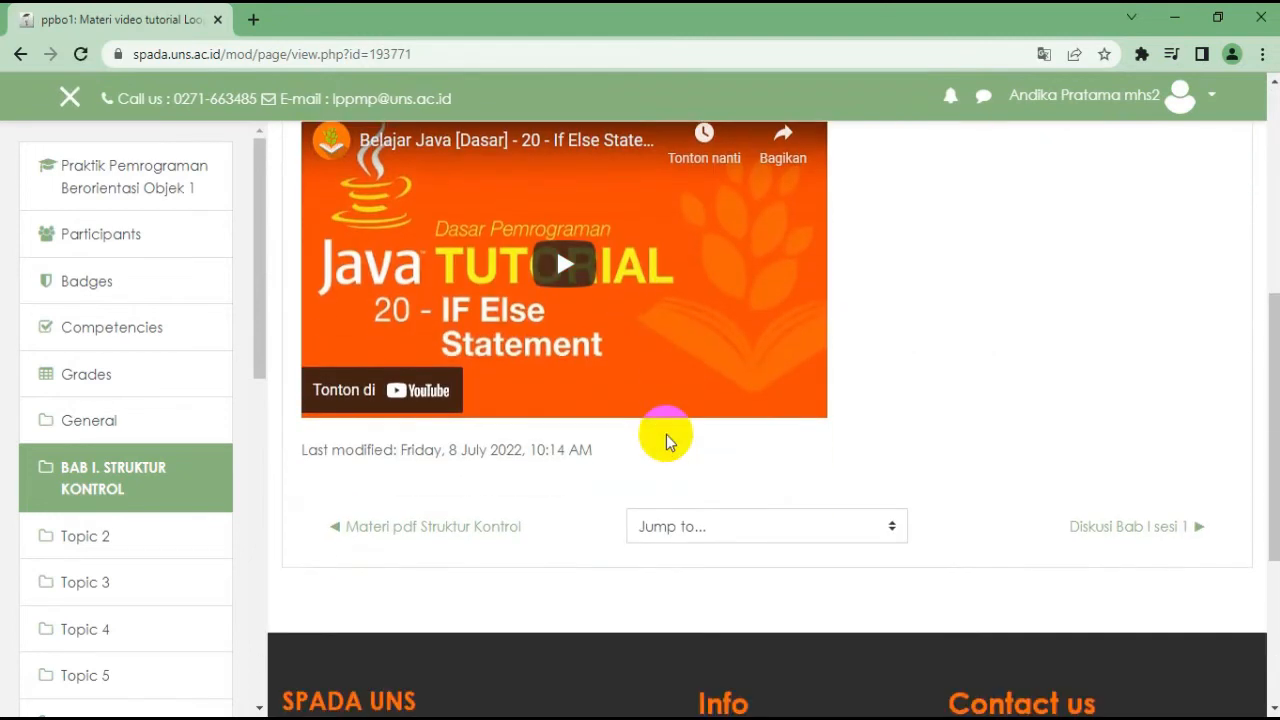
pyautogui.scroll(4, 668, 441)
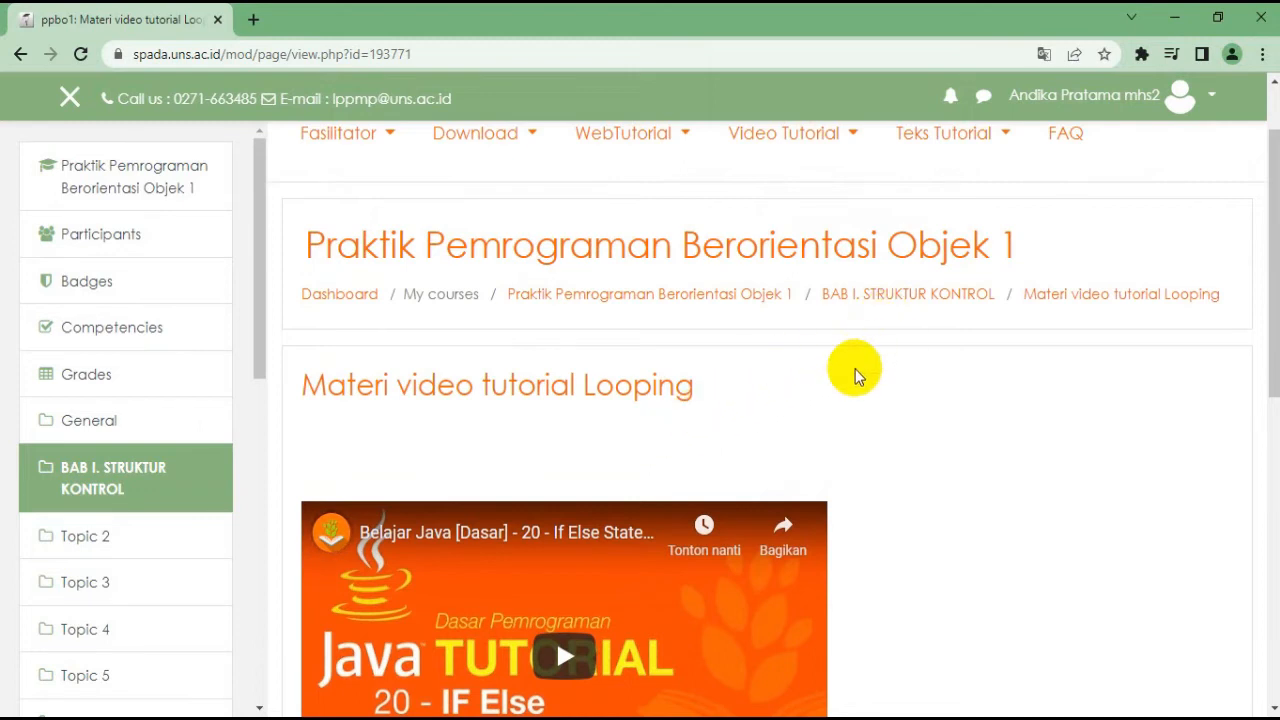
pyautogui.click(122, 190)
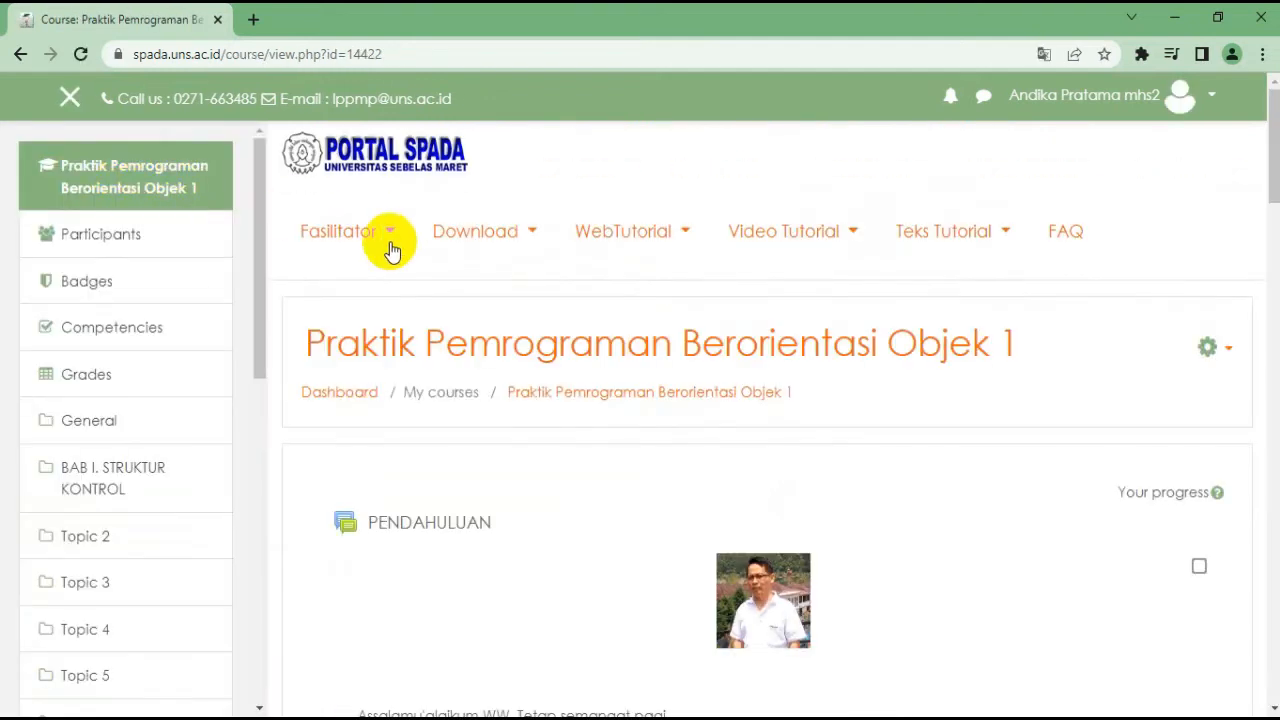
# Open the Diskusi Bab I sesi 1 forum and begin a reply to the first answer
pyautogui.scroll(-10, 620, 430)
pyautogui.scroll(-7, 622, 433)
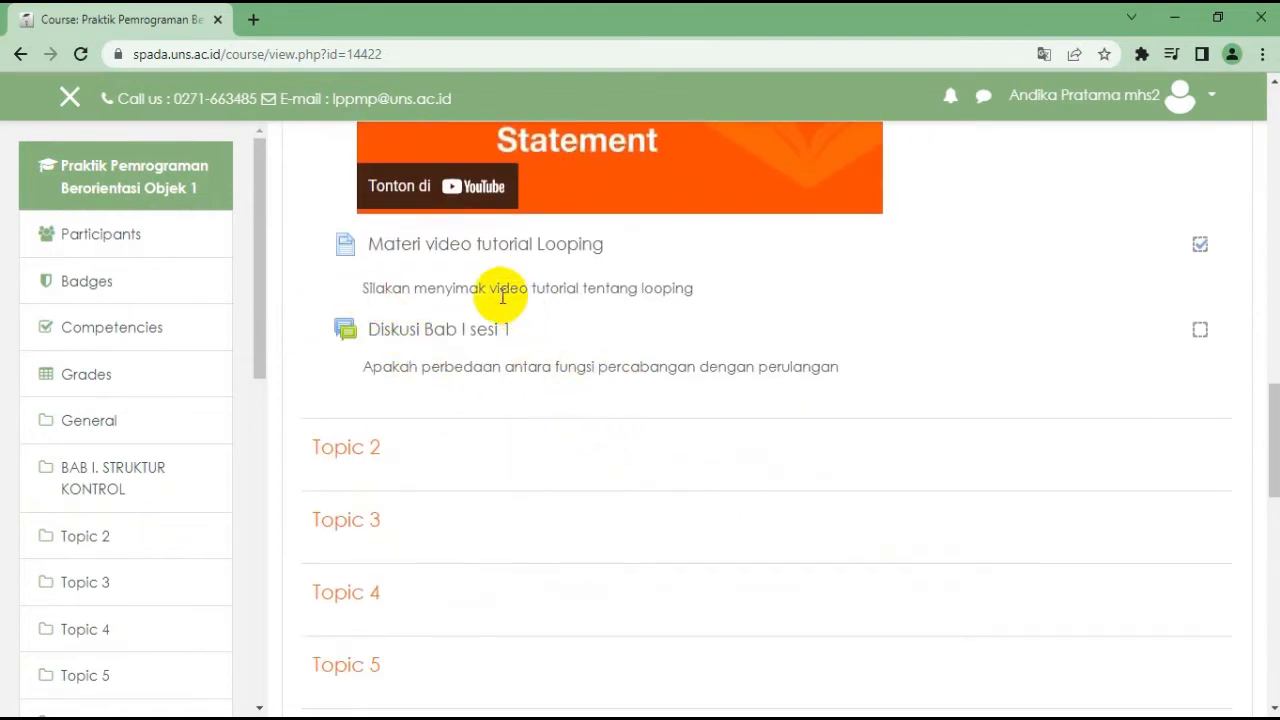
pyautogui.click(445, 345)
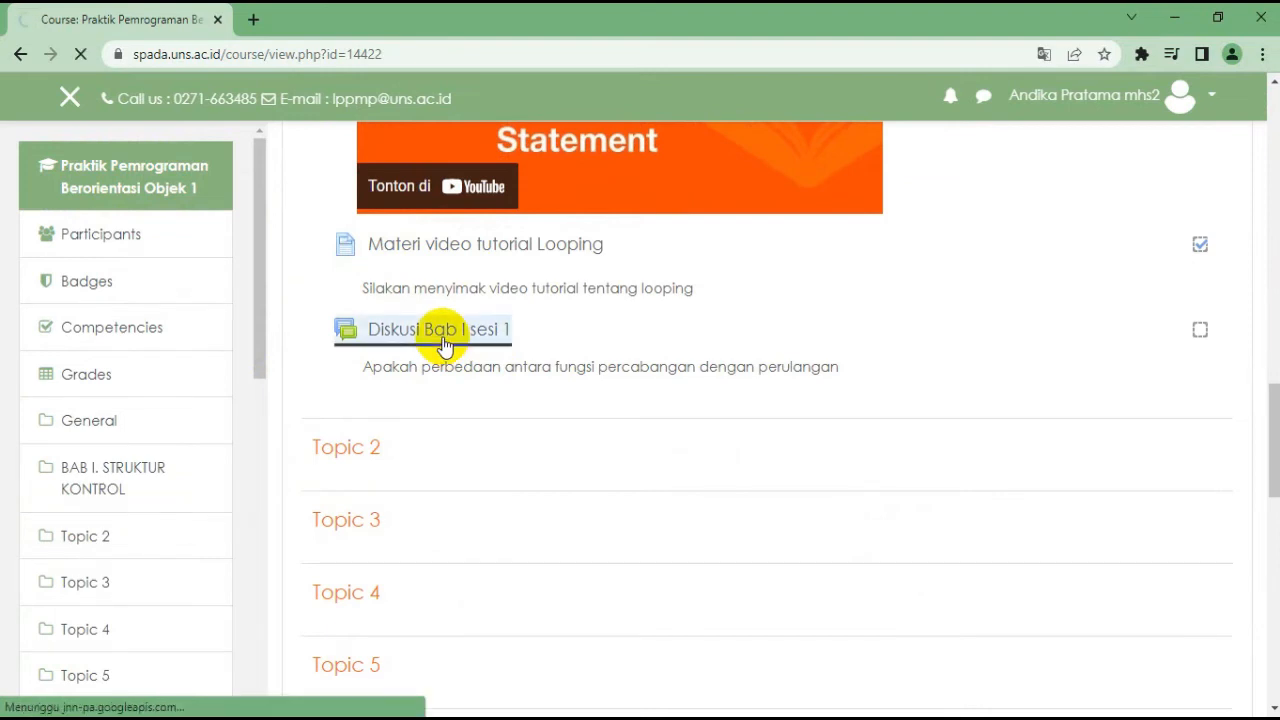
pyautogui.scroll(-4, 600, 411)
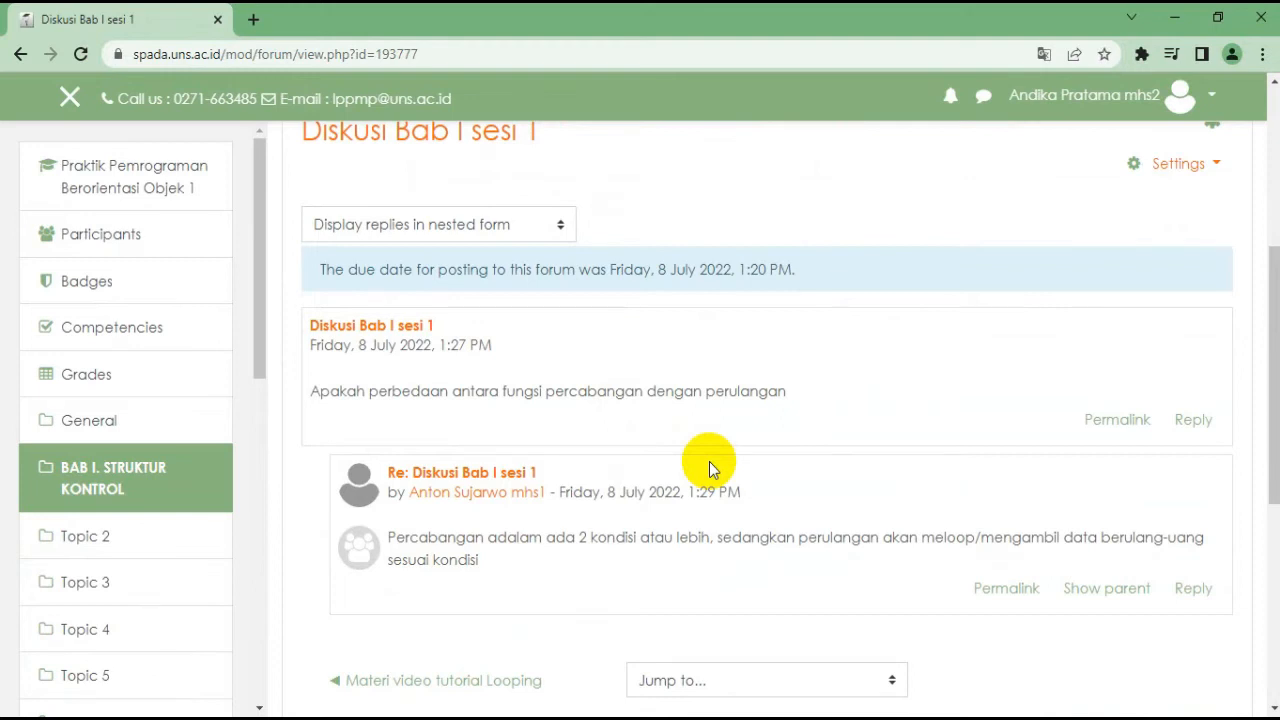
pyautogui.scroll(-1, 709, 461)
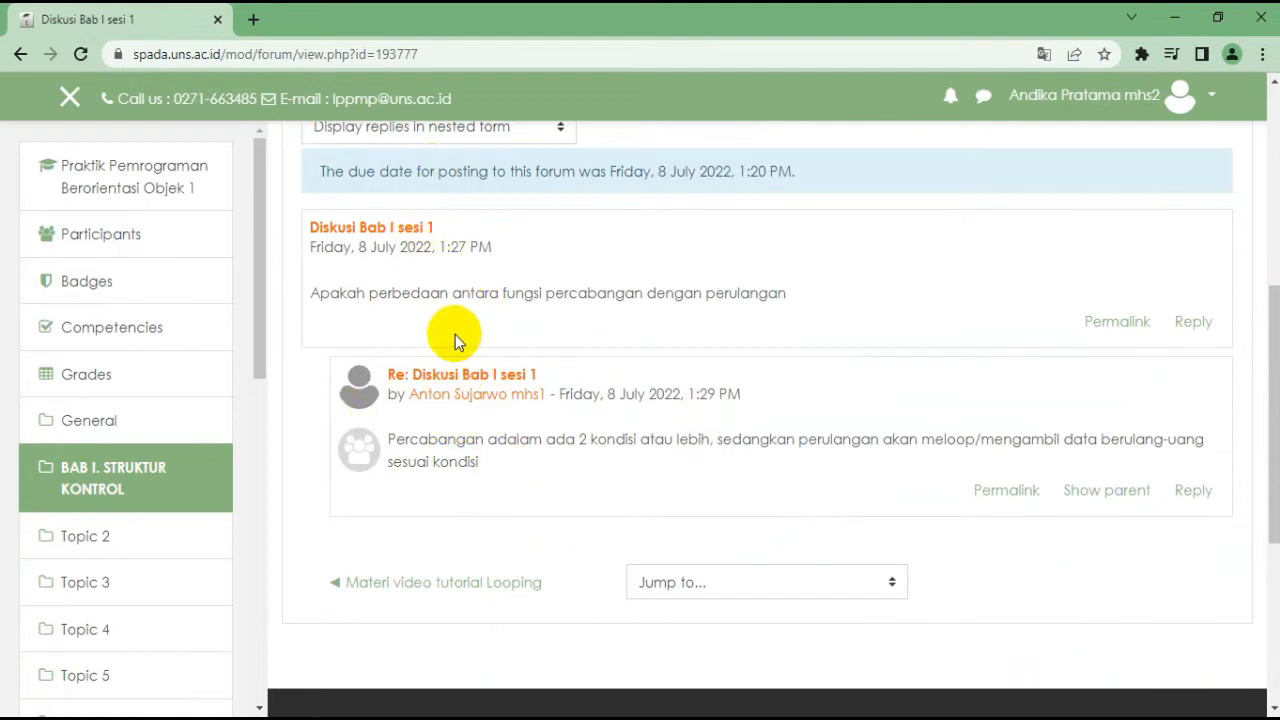
pyautogui.click(1193, 491)
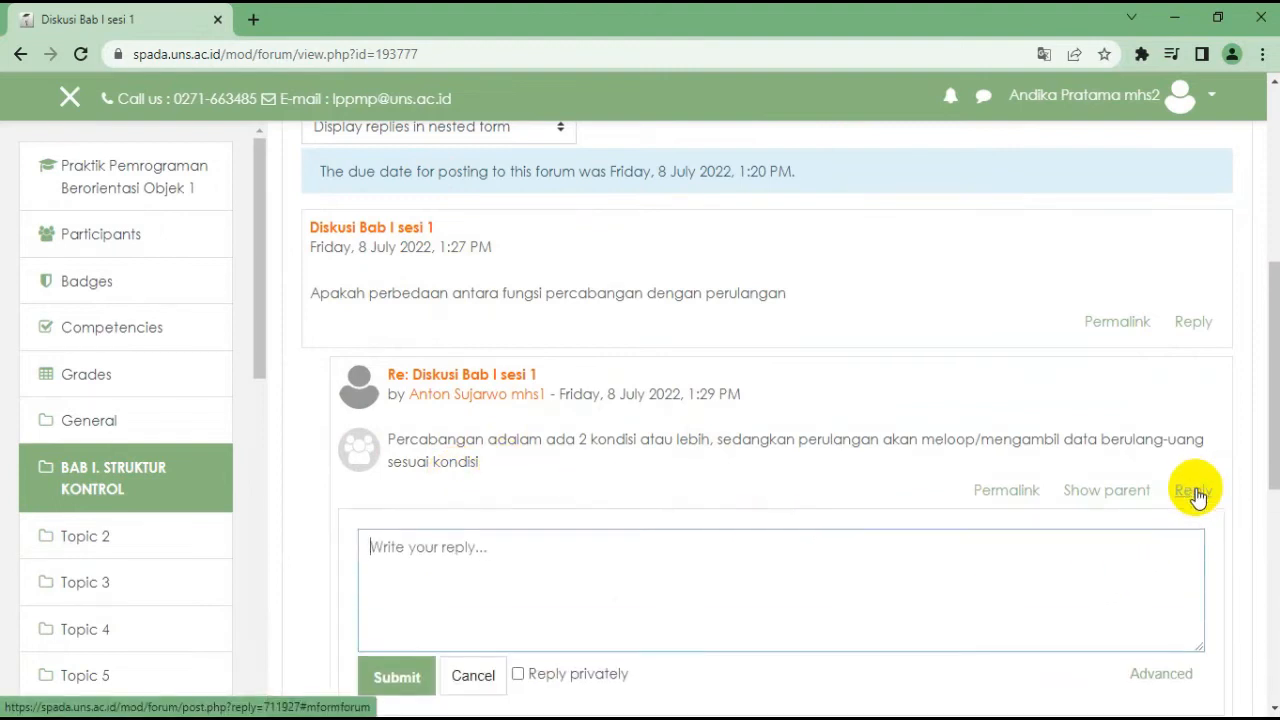
# Post the reply 'Kalau percabangan dengan fungsi IF sedangkan fungsi looping m contohnya dengan for, while dsb' and reload the completion report
pyautogui.write('Kal')
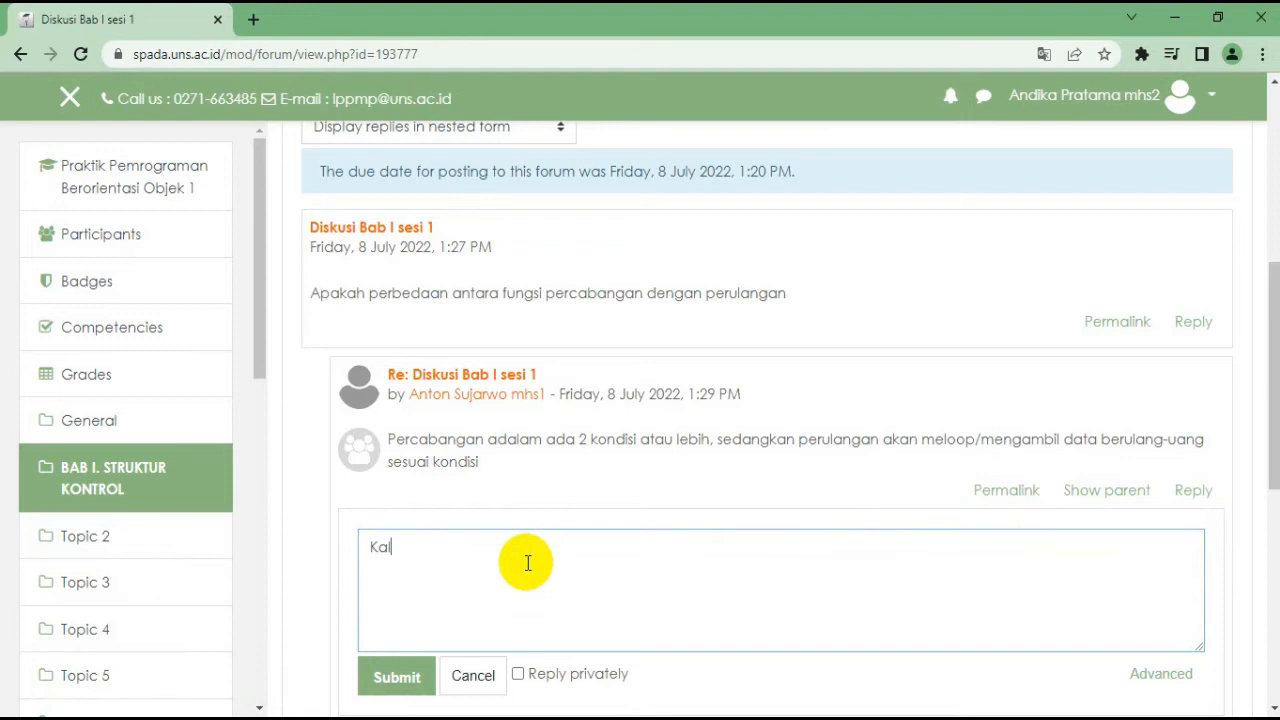
pyautogui.write('au percabangan dengan')
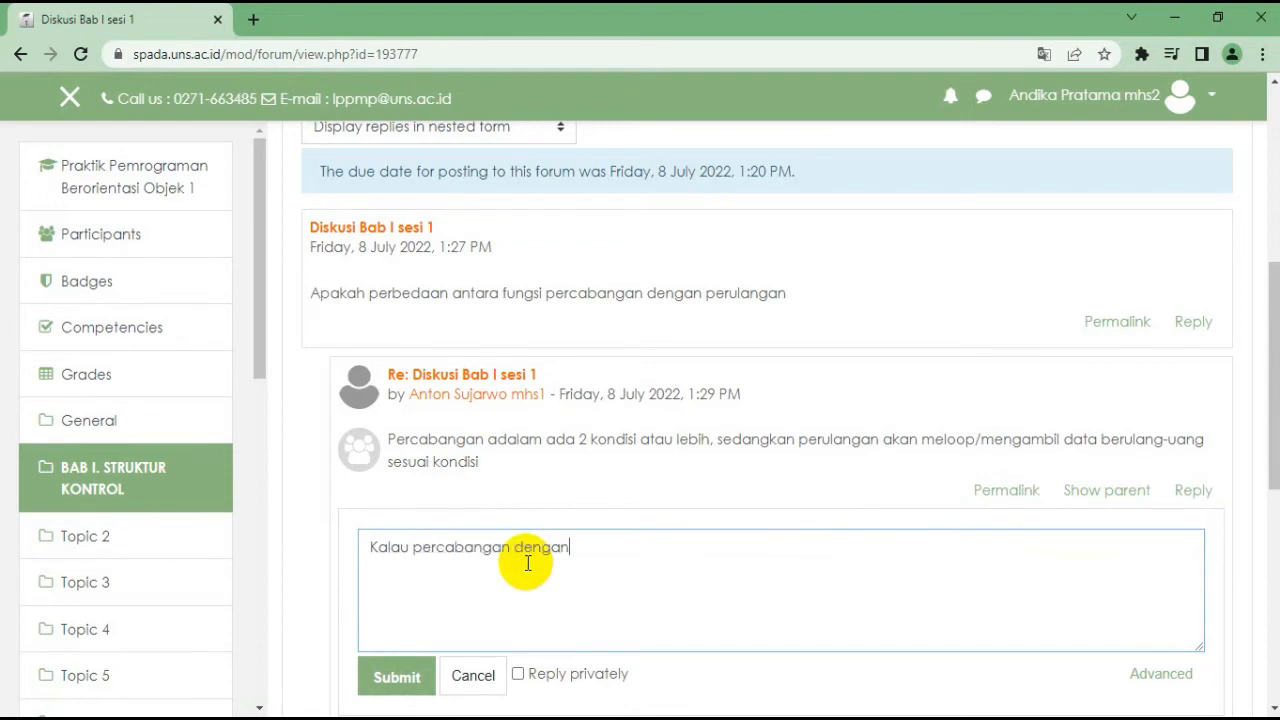
pyautogui.write(' fungsi IF sedang')
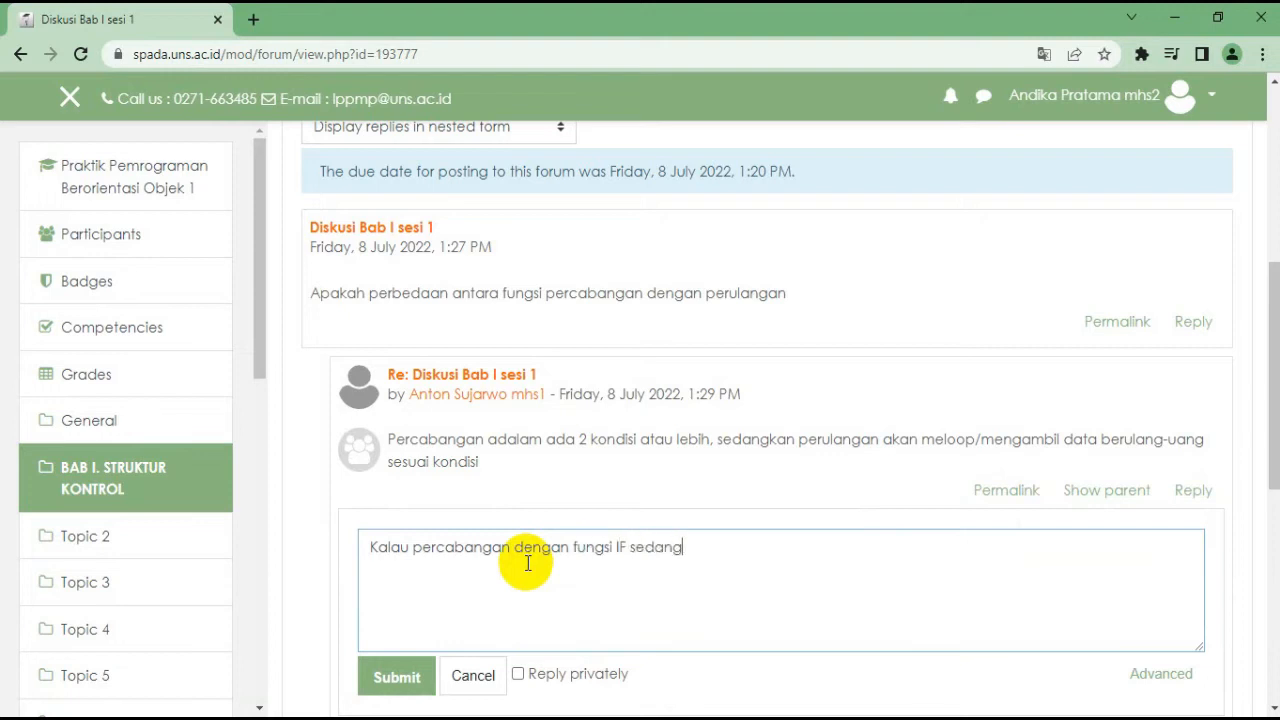
pyautogui.write('kan fung')
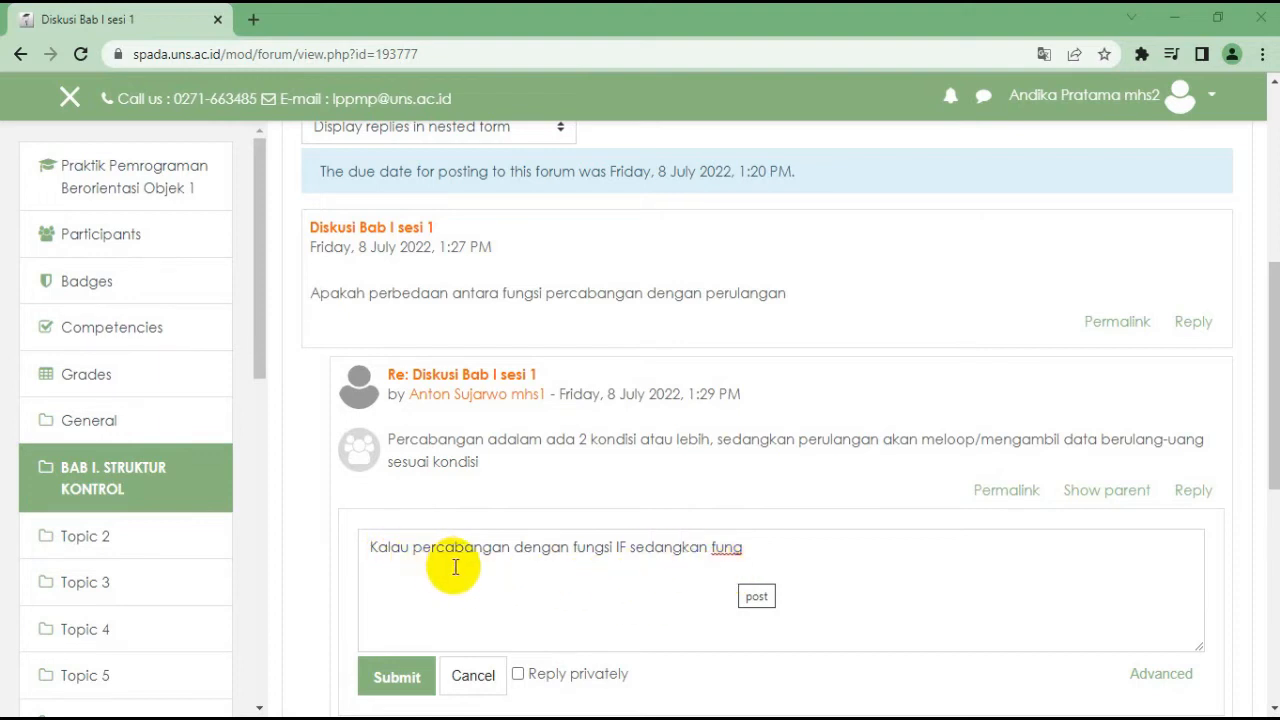
pyautogui.click(761, 550)
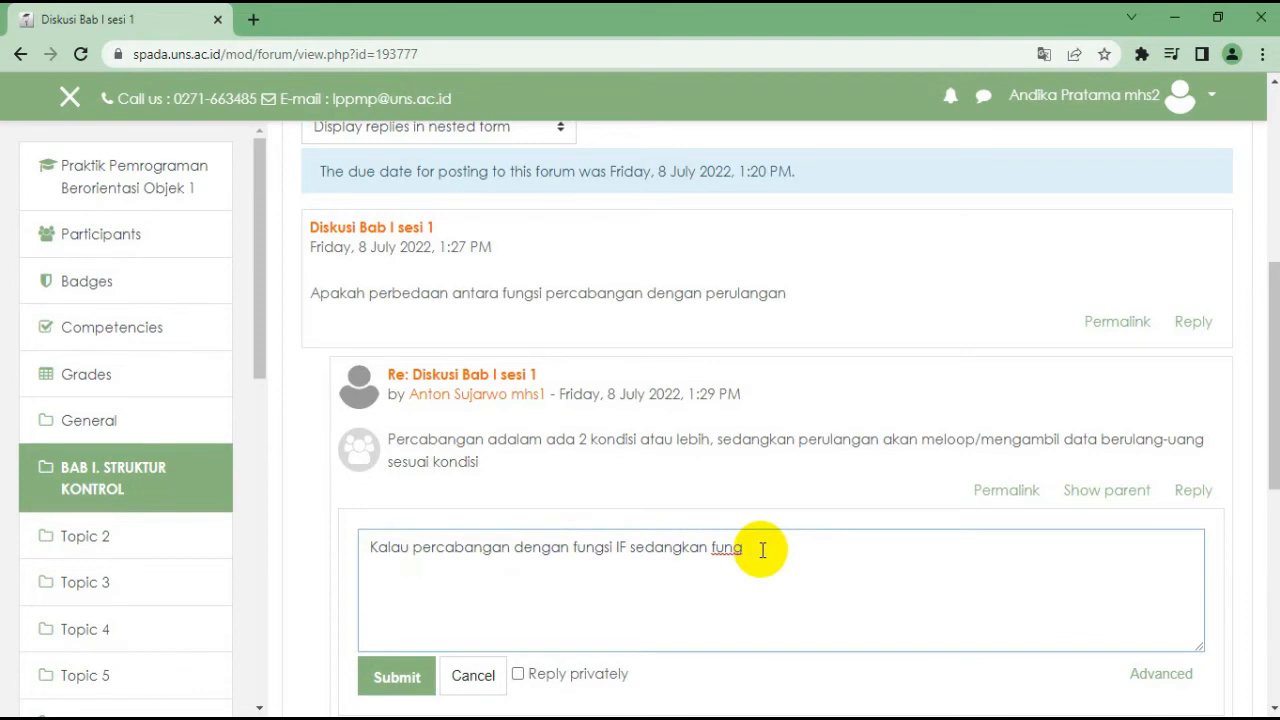
pyautogui.write('si looping m co')
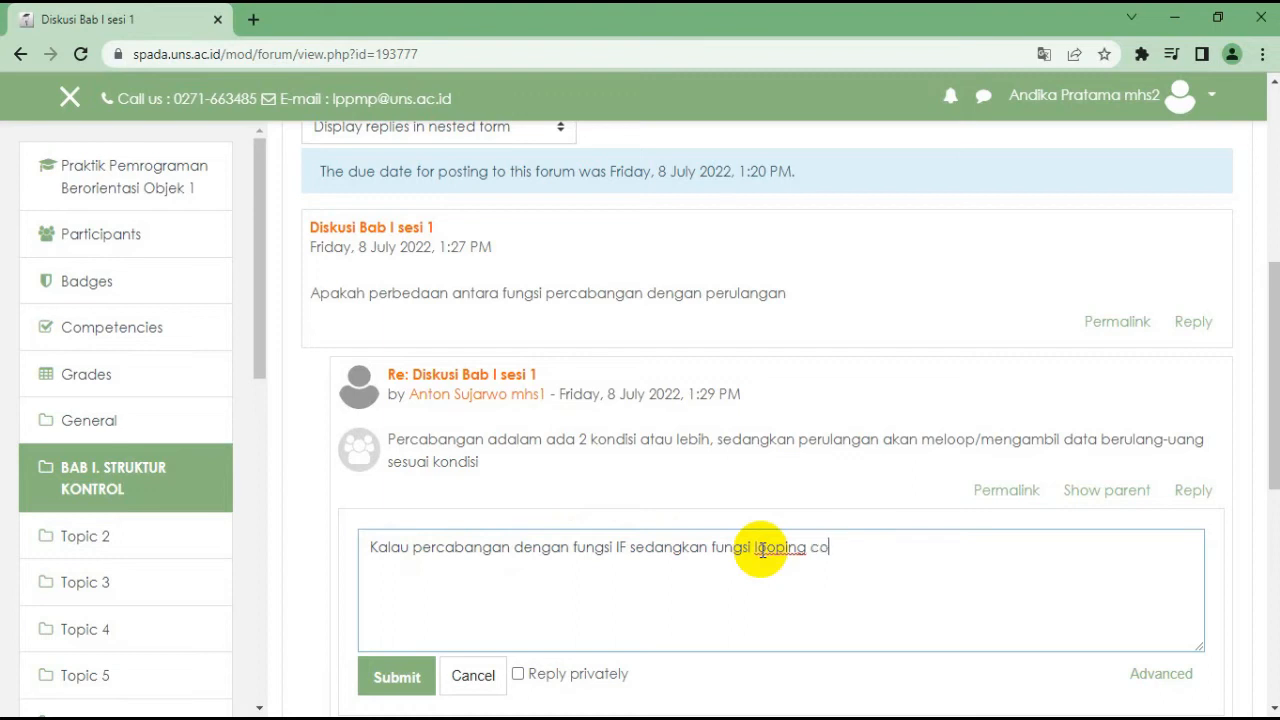
pyautogui.write('ntohnya dengan ')
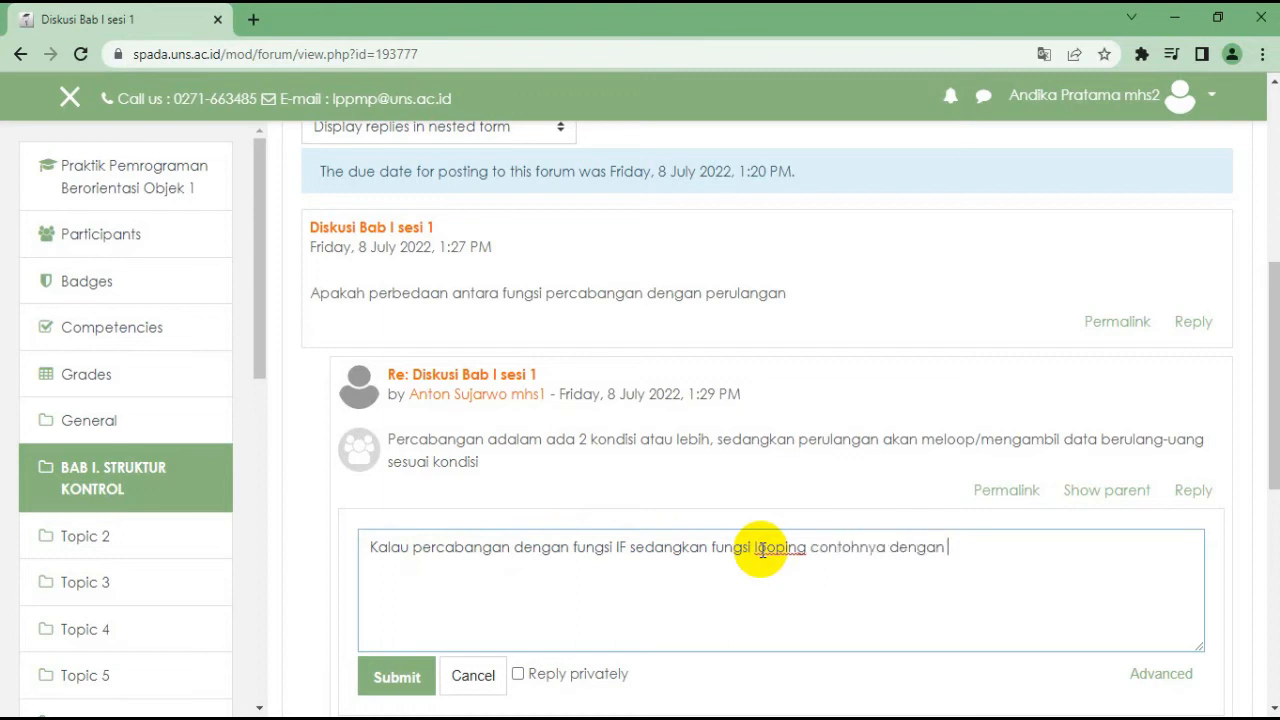
pyautogui.write('for, while dsb')
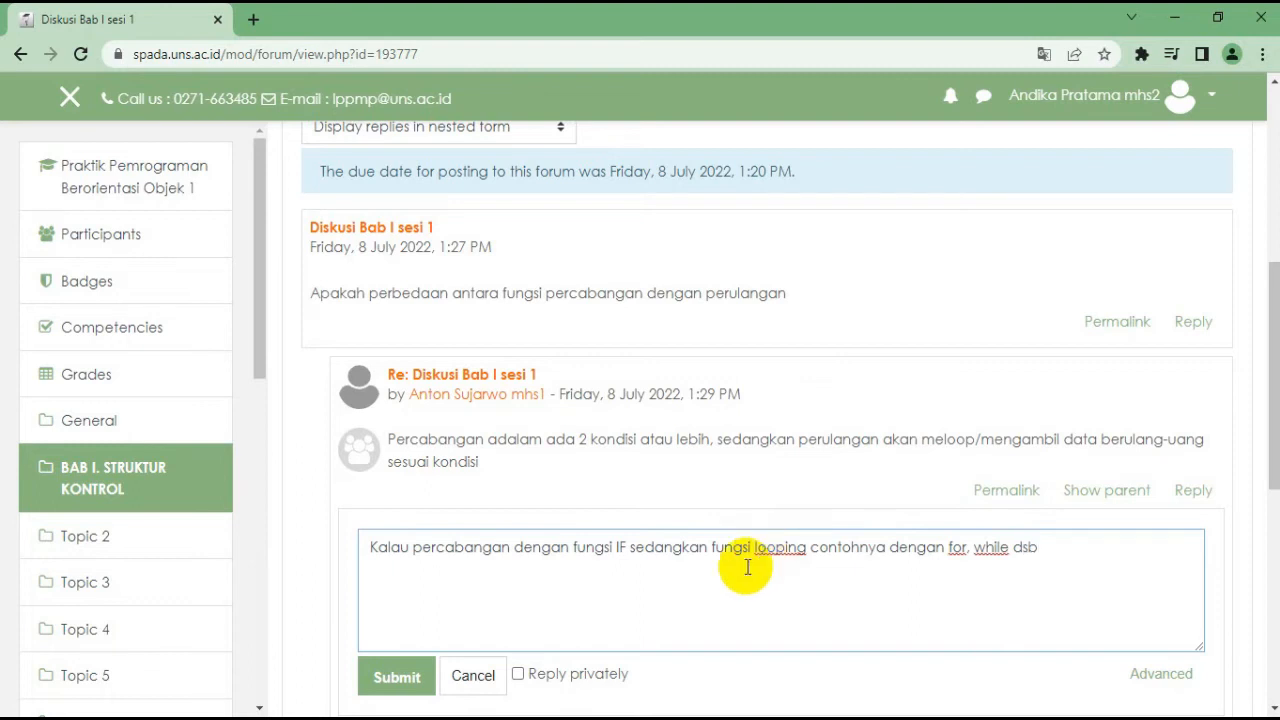
pyautogui.click(397, 697)
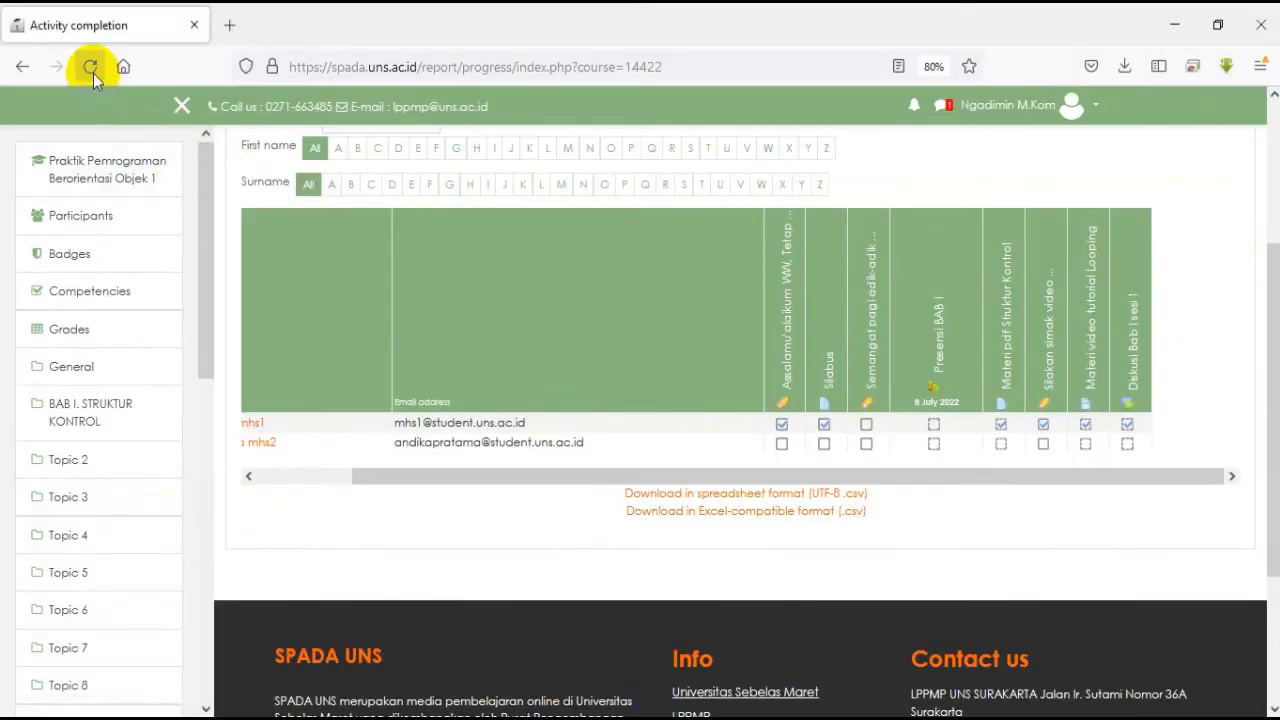
pyautogui.click(91, 67)
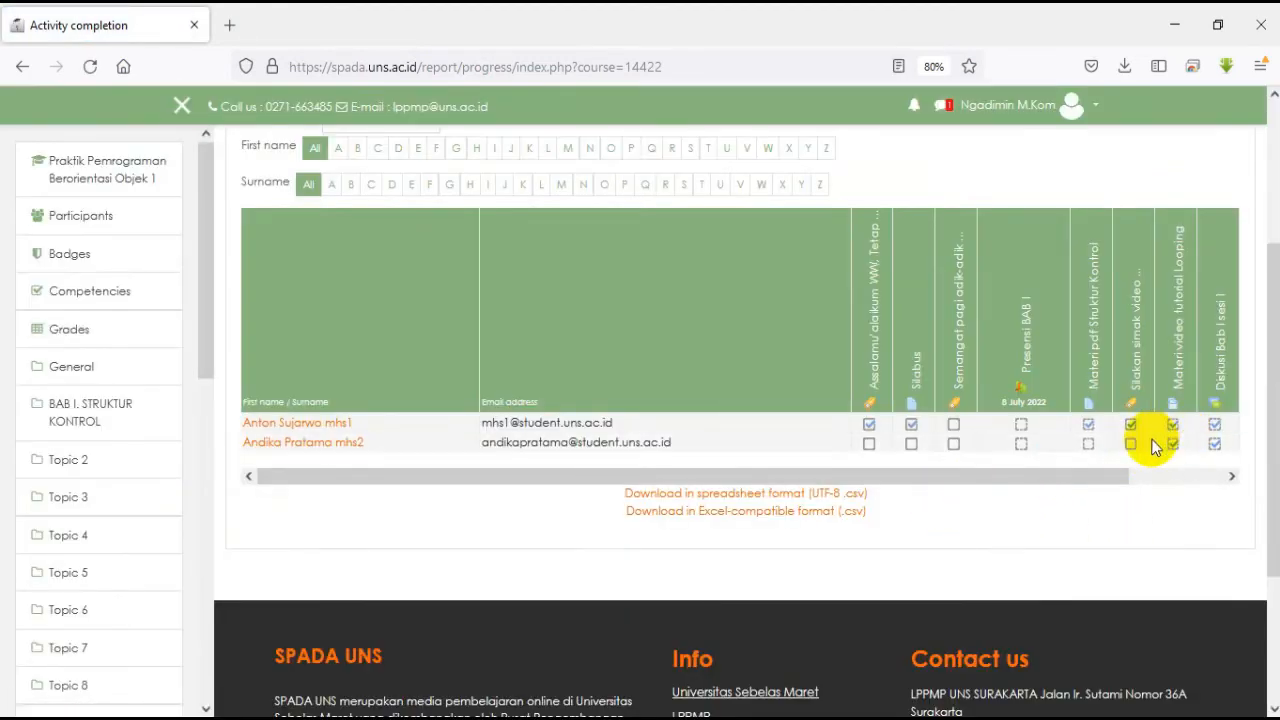
# Check the second student's Looping and Diskusi ticks in the completion report, then return to the course page
pyautogui.click(1214, 443)
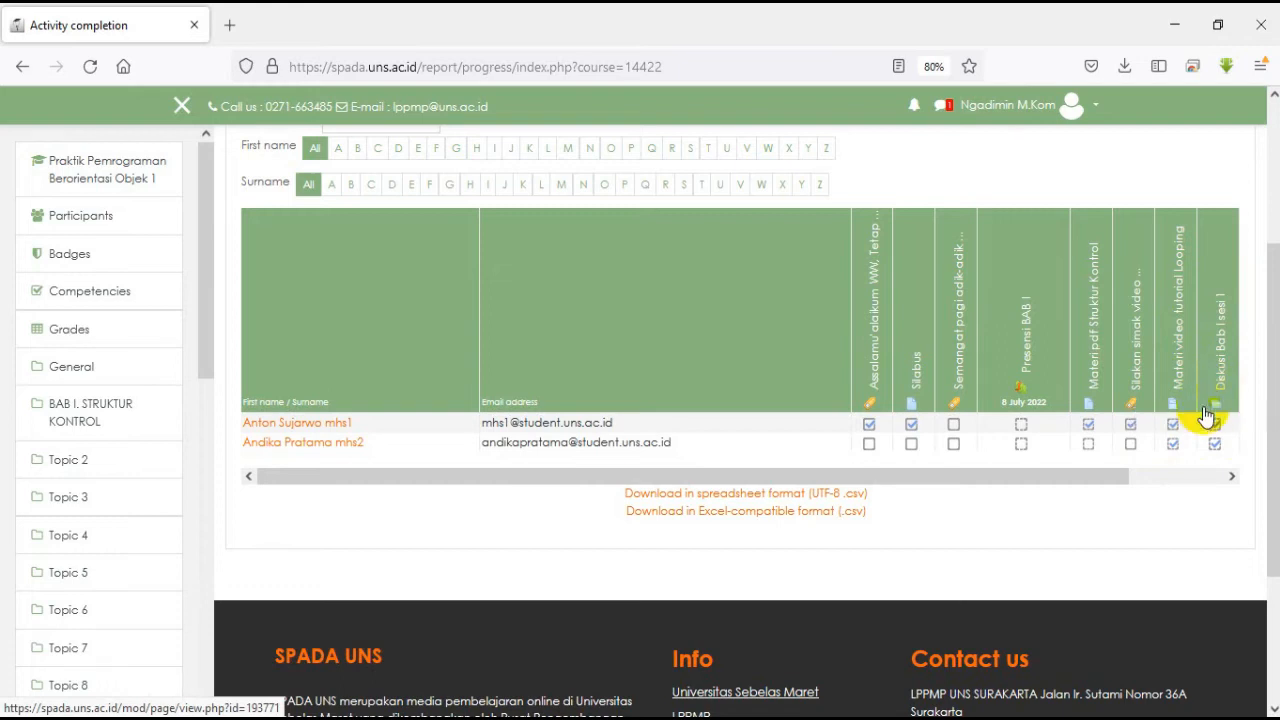
pyautogui.click(1174, 444)
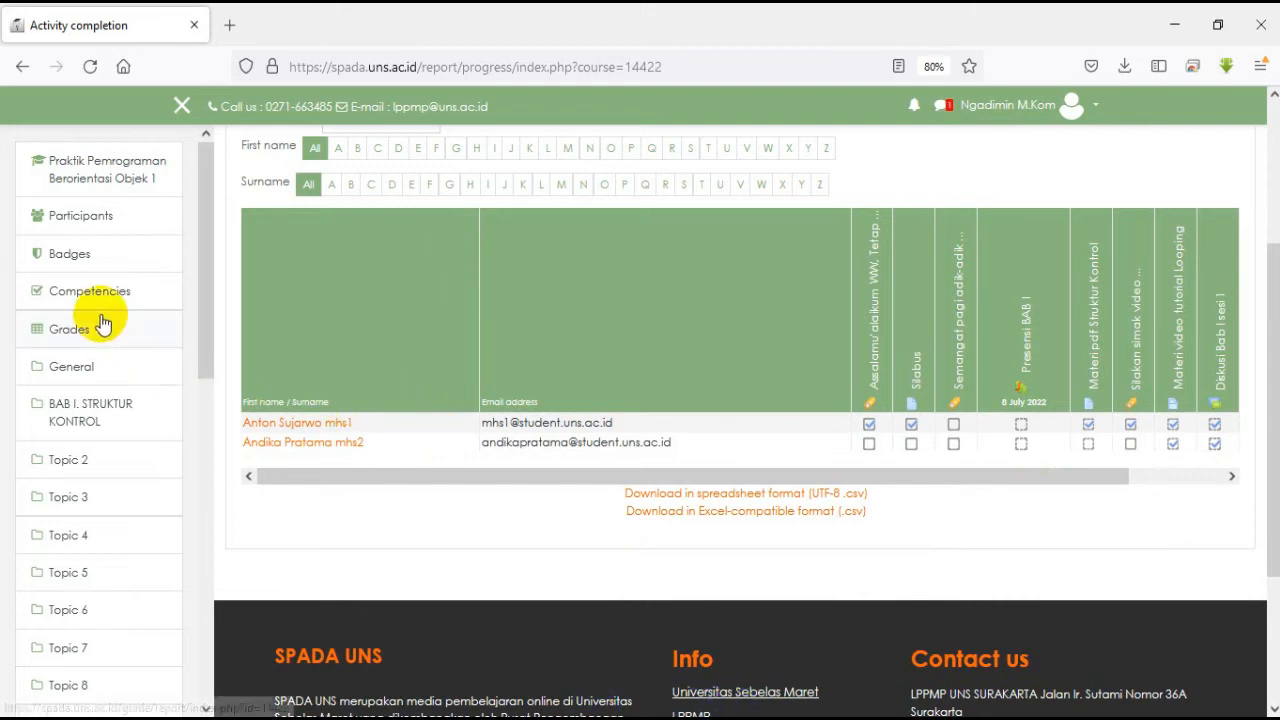
pyautogui.click(108, 172)
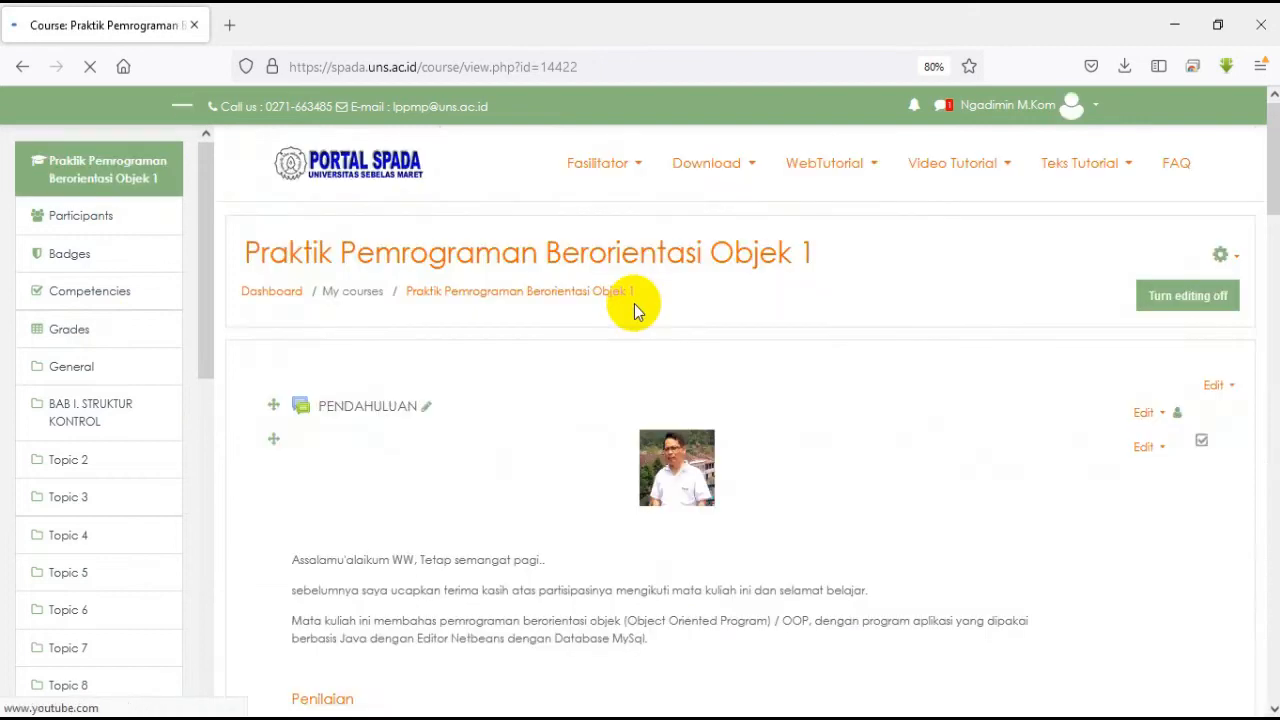
# Look over the replies in the Diskusi Bab I sesi 1 forum, then go back to the course page
pyautogui.scroll(-8, 634, 306)
pyautogui.scroll(-8, 640, 420)
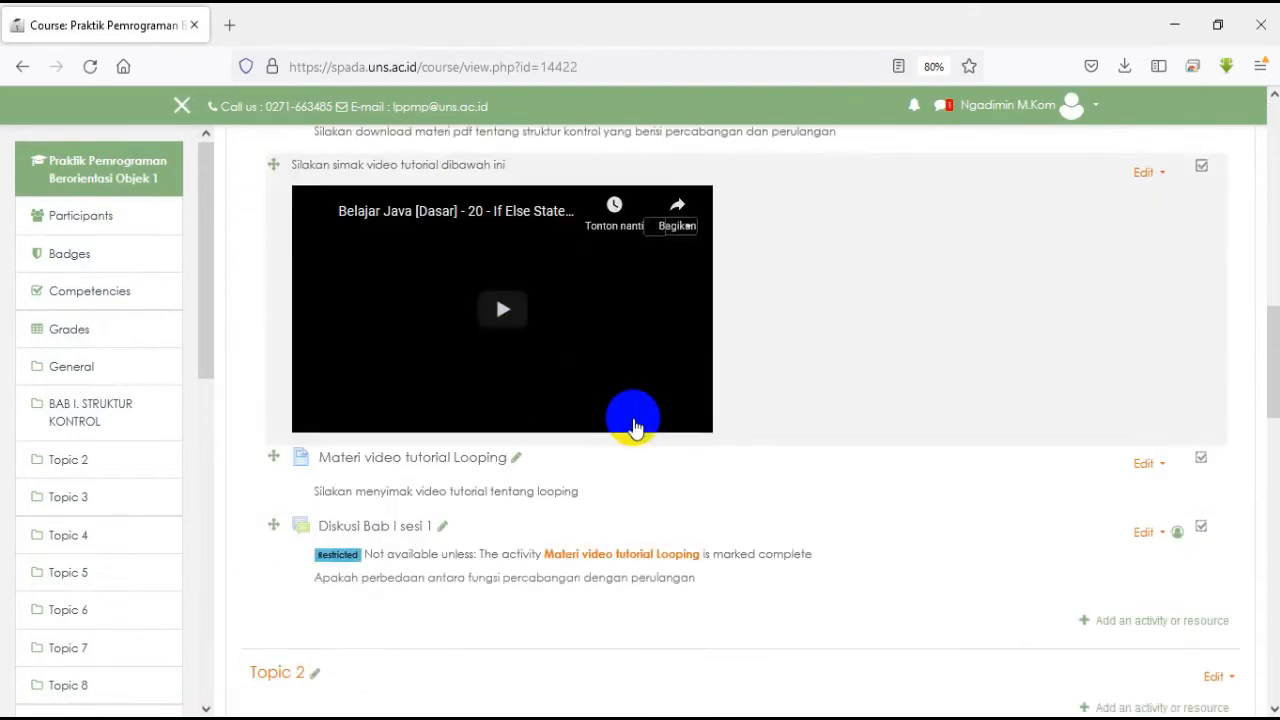
pyautogui.scroll(3, 623, 429)
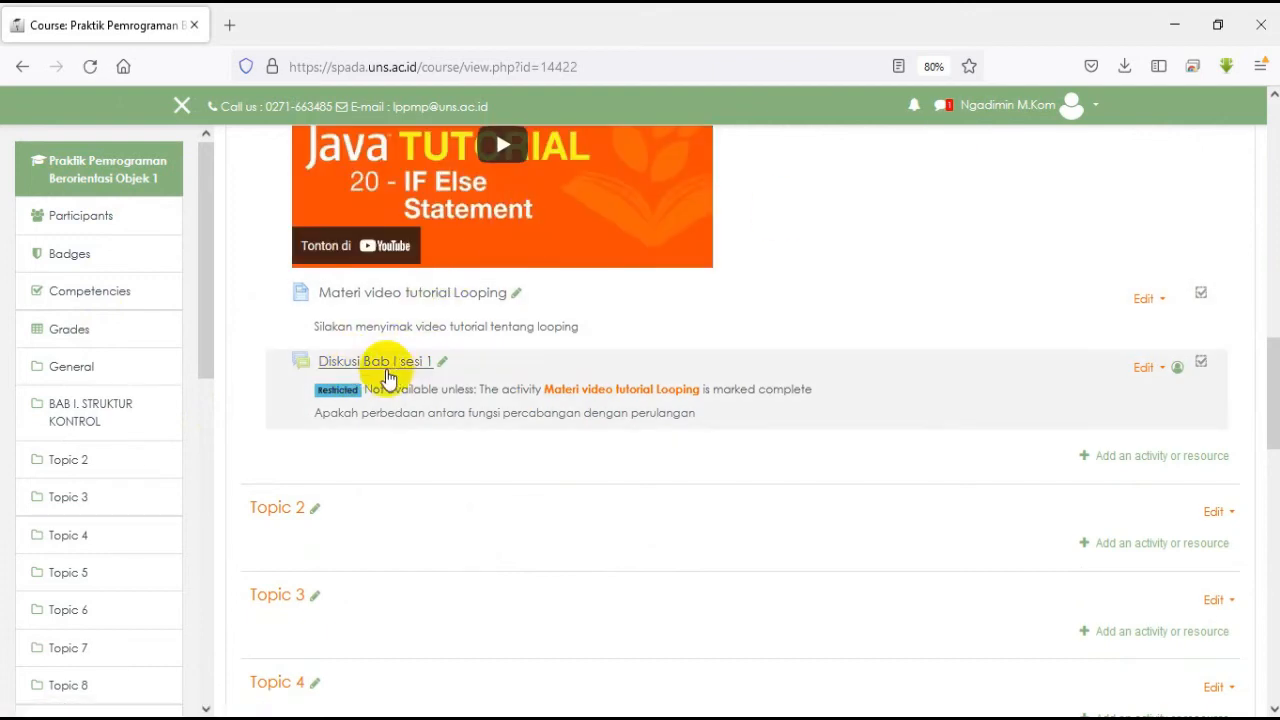
pyautogui.click(385, 374)
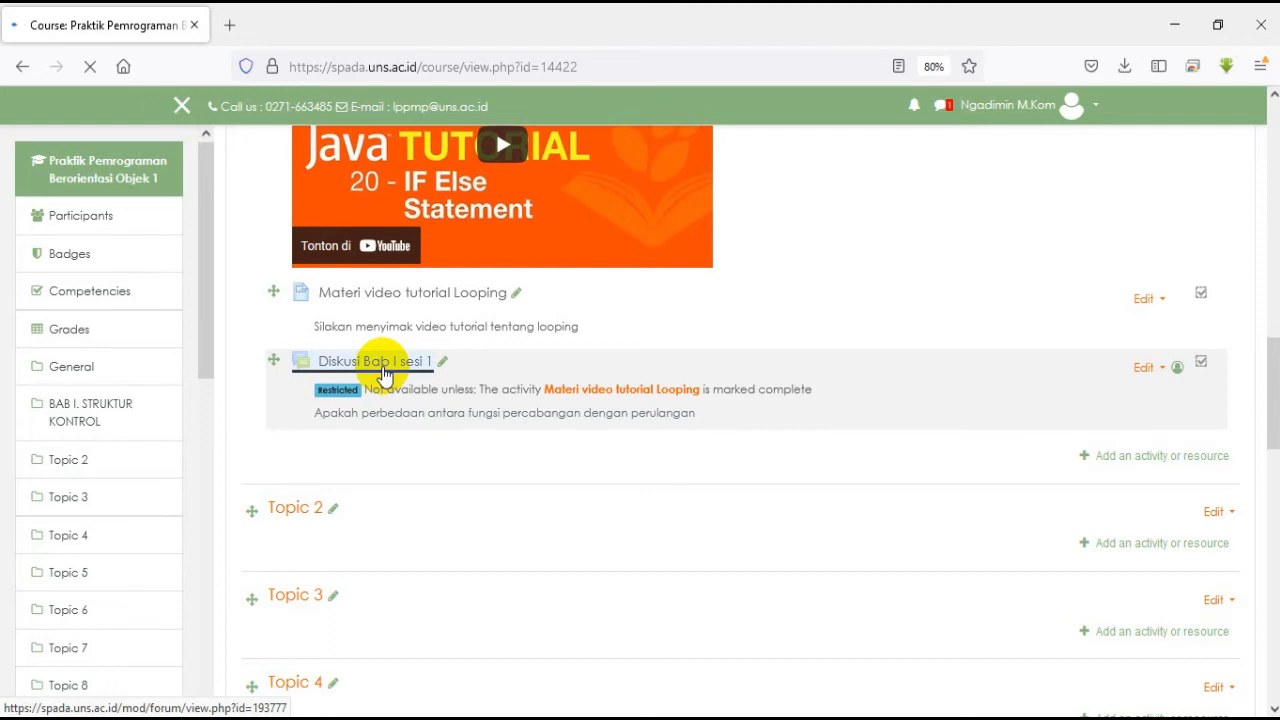
pyautogui.scroll(-3, 856, 400)
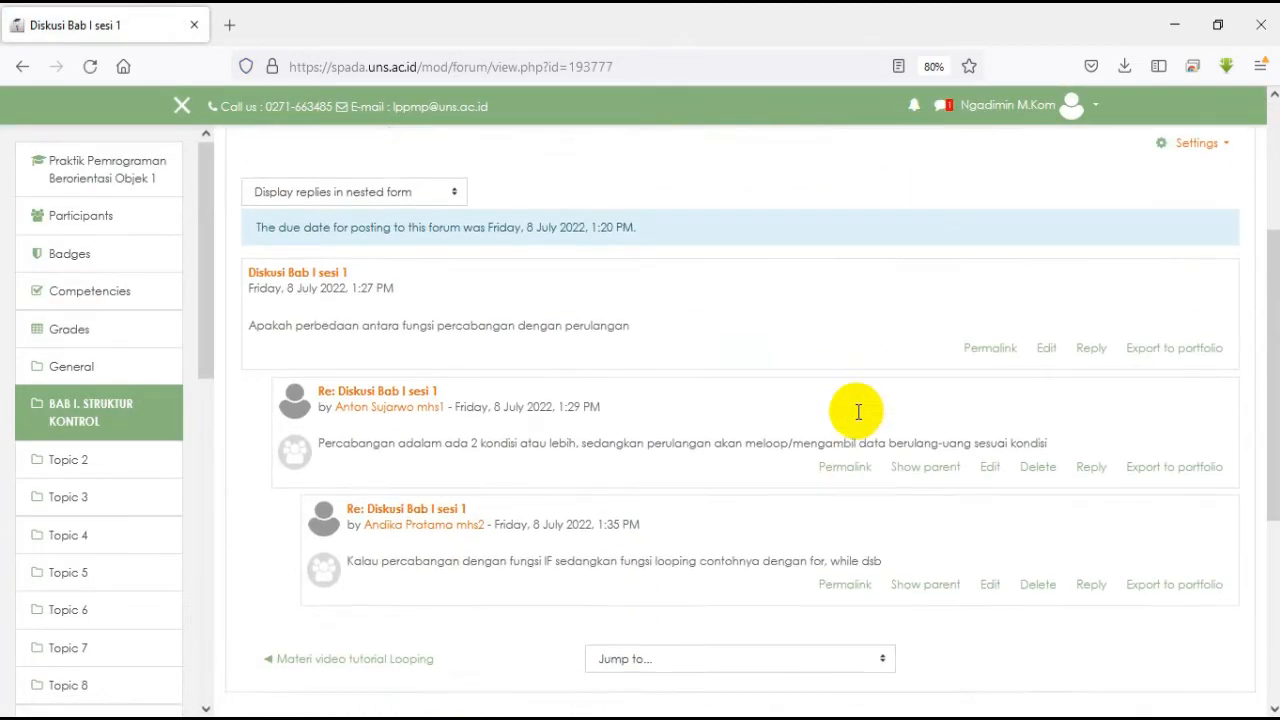
pyautogui.scroll(-2, 858, 411)
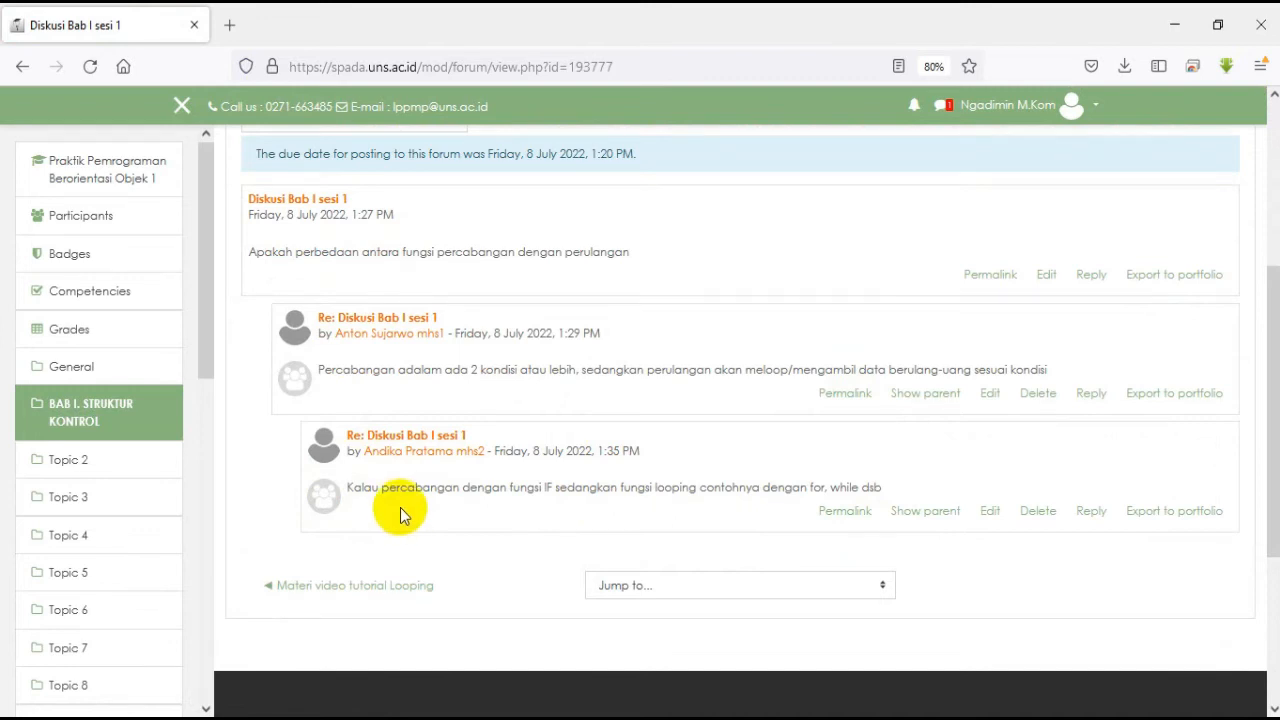
pyautogui.scroll(3, 399, 457)
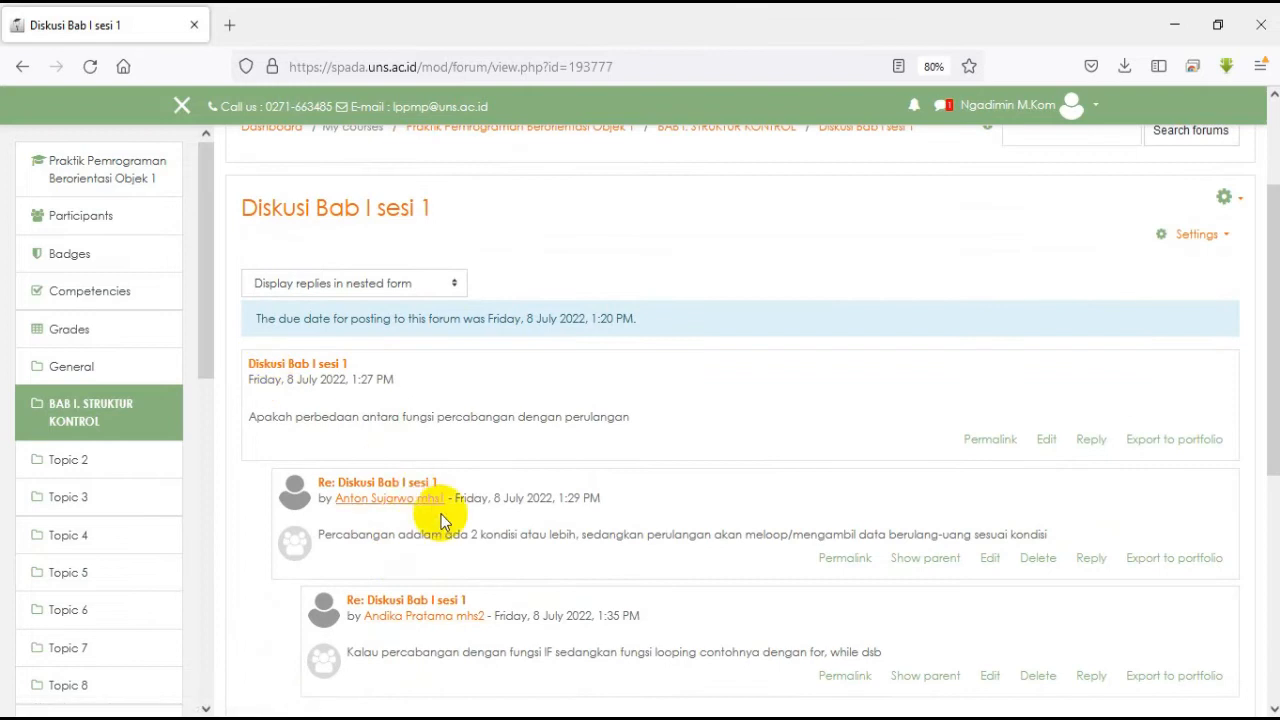
pyautogui.scroll(-2, 491, 569)
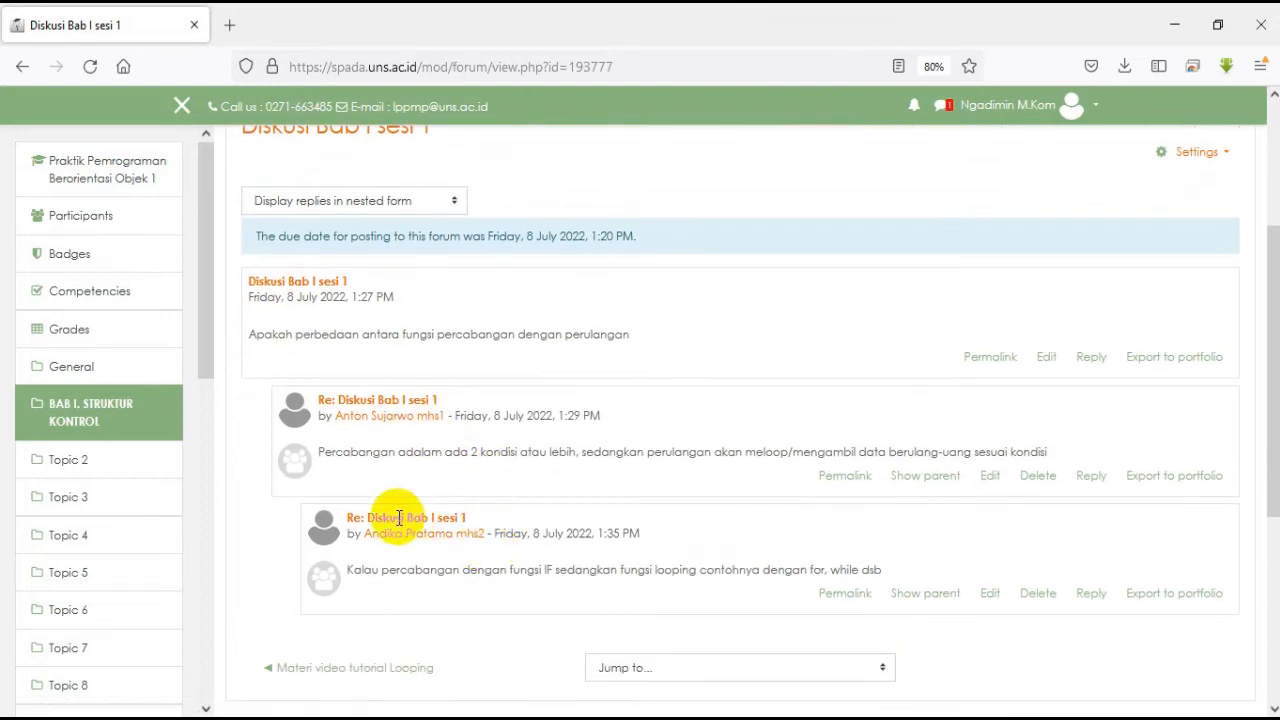
pyautogui.click(110, 185)
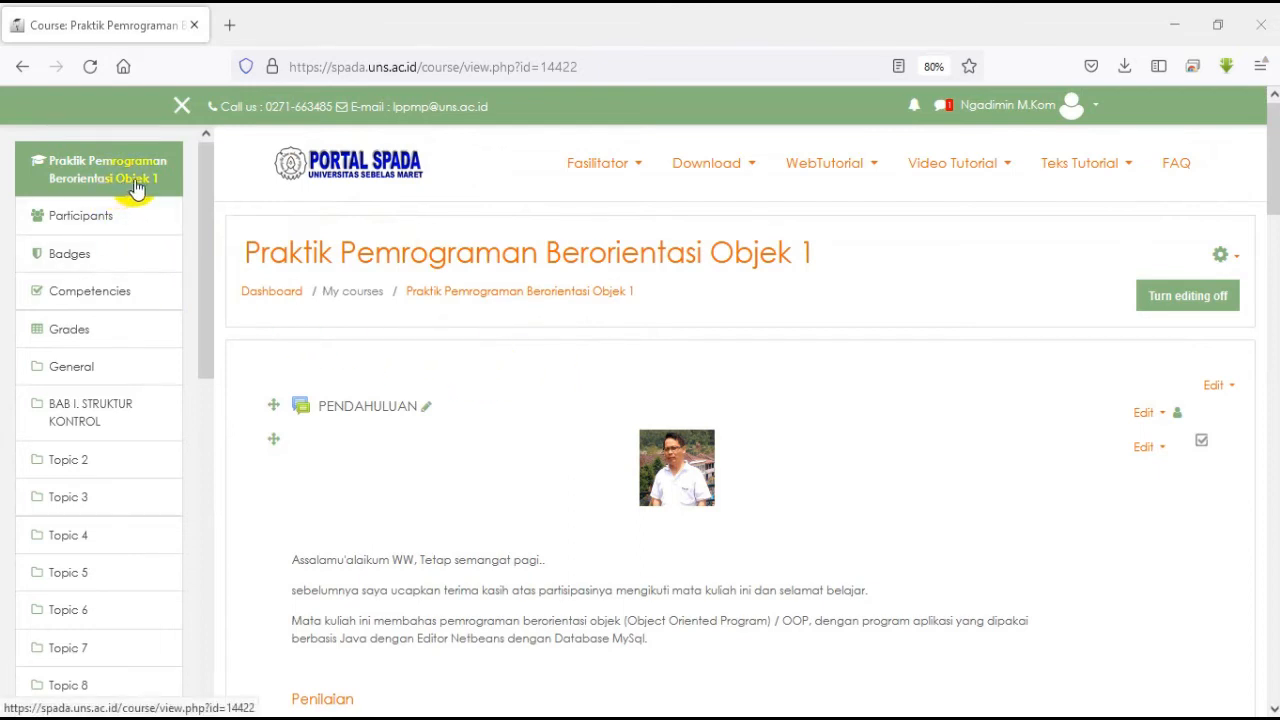
# Choose Edit settings from the Diskusi Bab I sesi 1 forum's Edit menu
pyautogui.click(452, 294)
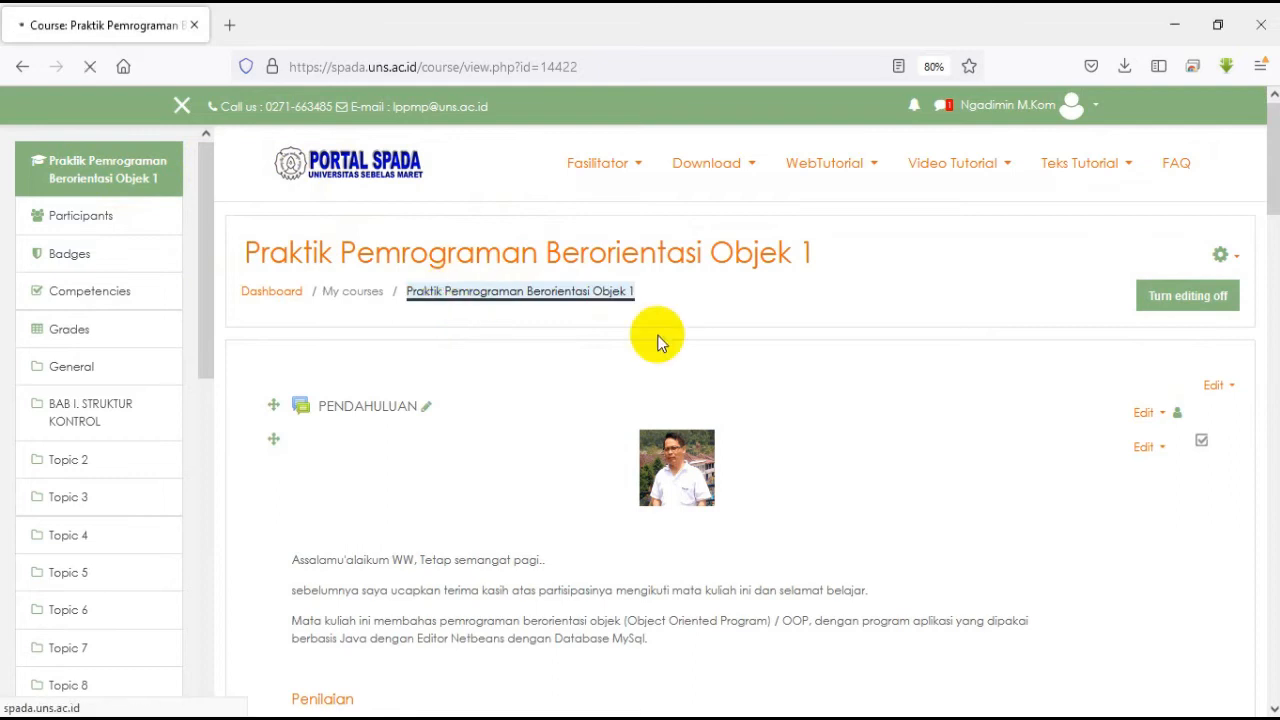
pyautogui.scroll(-8, 830, 477)
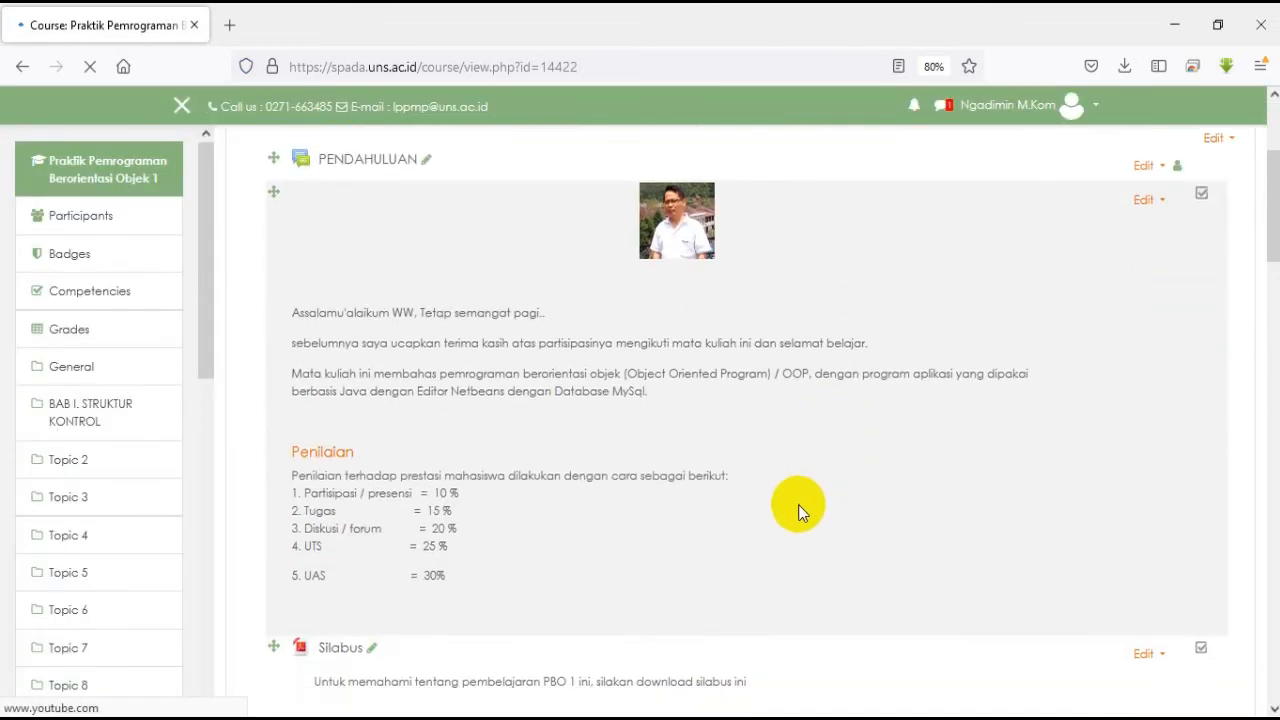
pyautogui.scroll(-3, 427, 460)
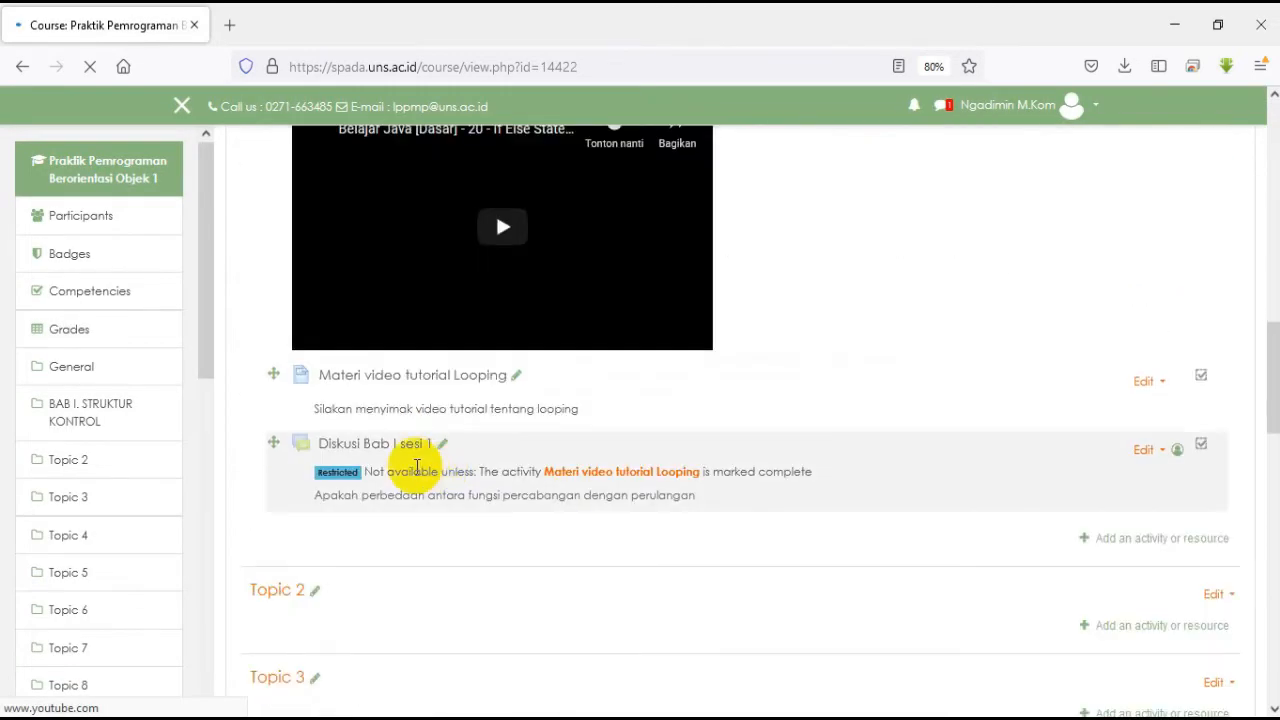
pyautogui.click(1157, 451)
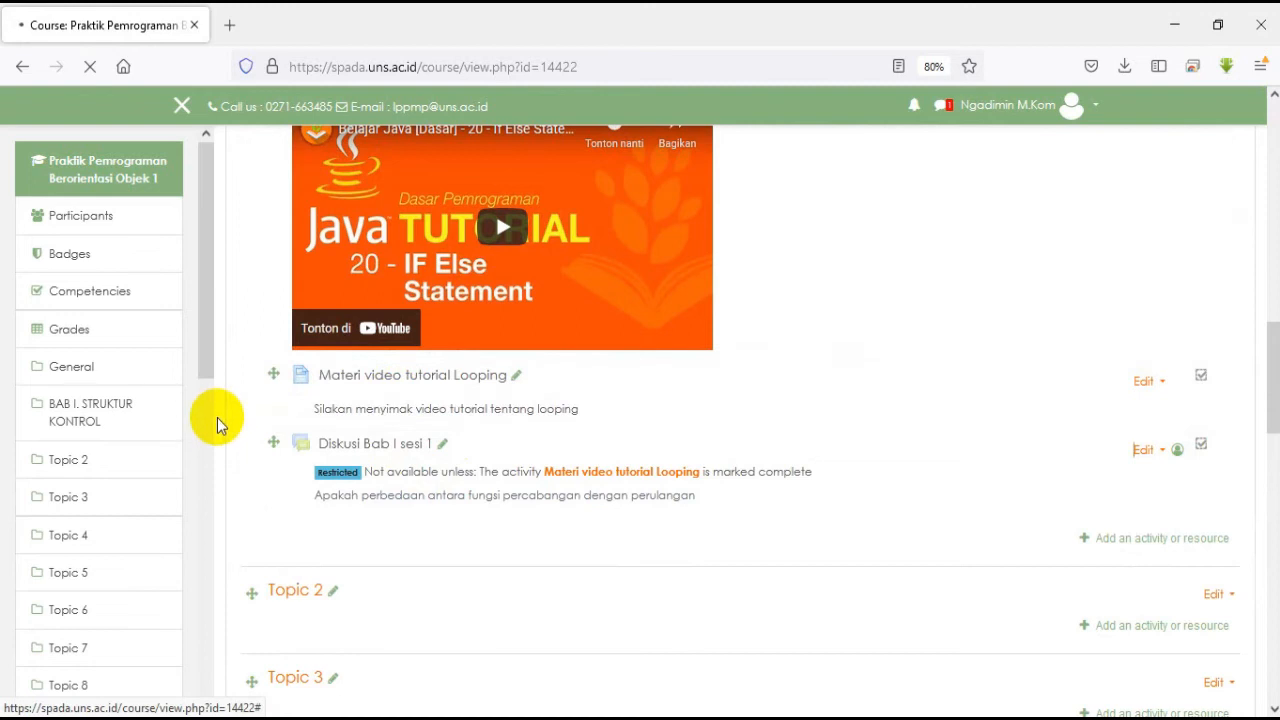
pyautogui.scroll(-3, 229, 464)
pyautogui.scroll(2, 230, 465)
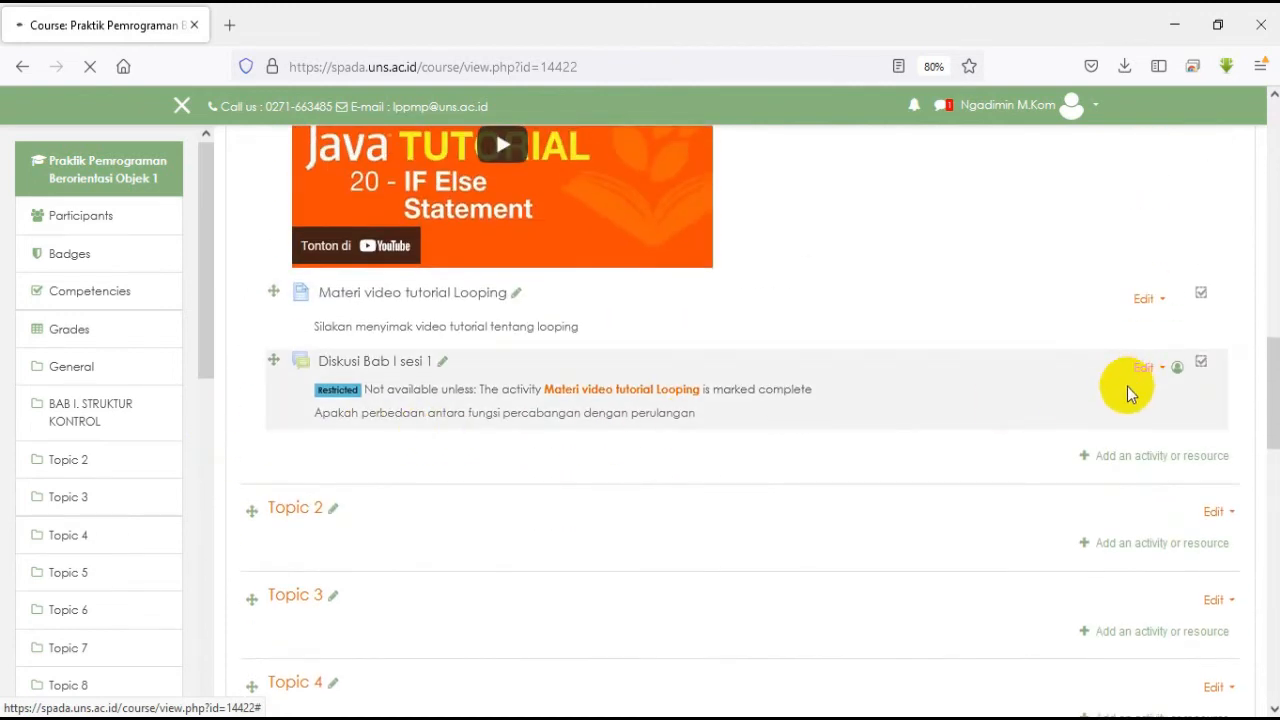
pyautogui.click(1150, 369)
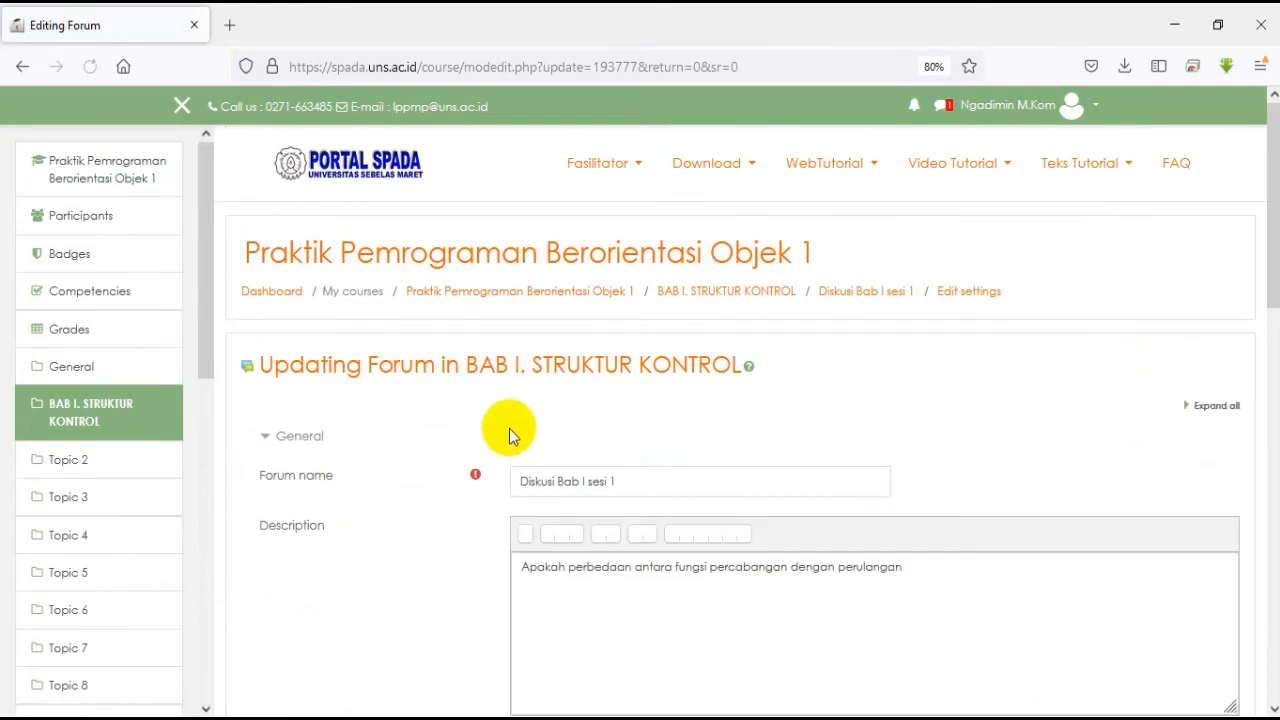
# Expand the forum's Ratings section and show the Aggregate type options
pyautogui.scroll(-3, 512, 440)
pyautogui.scroll(-6, 524, 459)
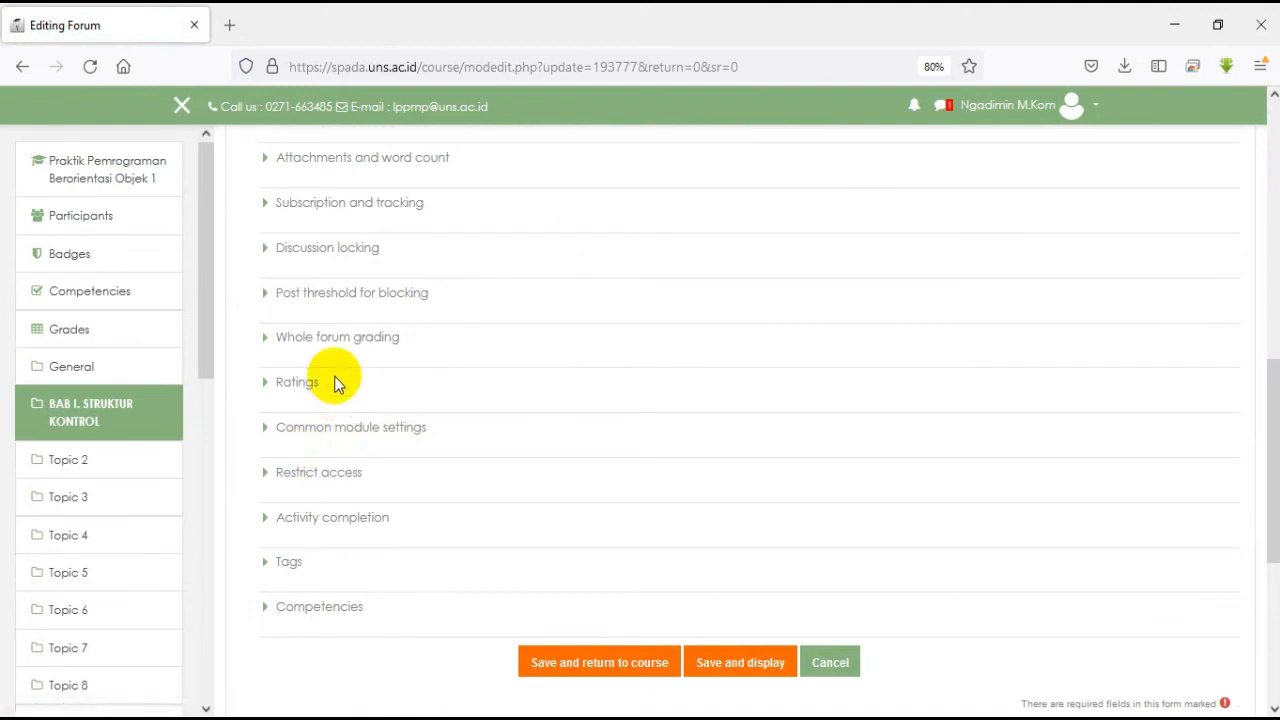
pyautogui.click(265, 391)
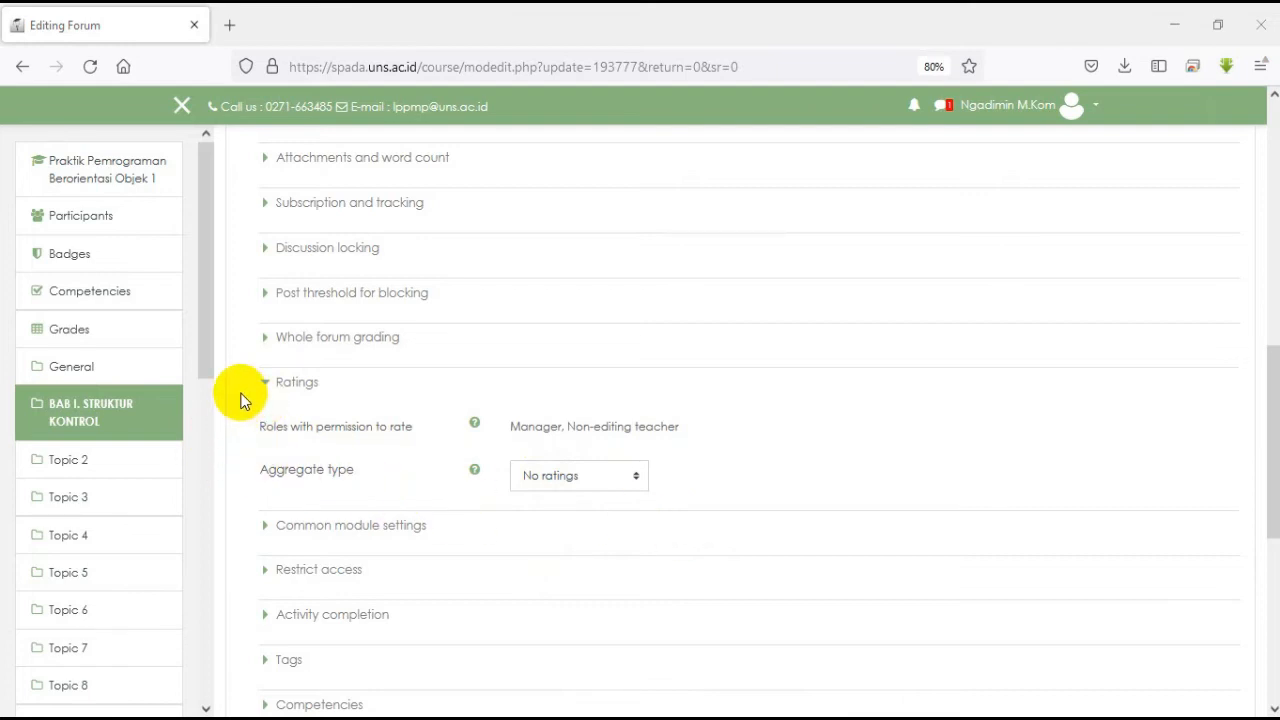
pyautogui.scroll(10, 240, 425)
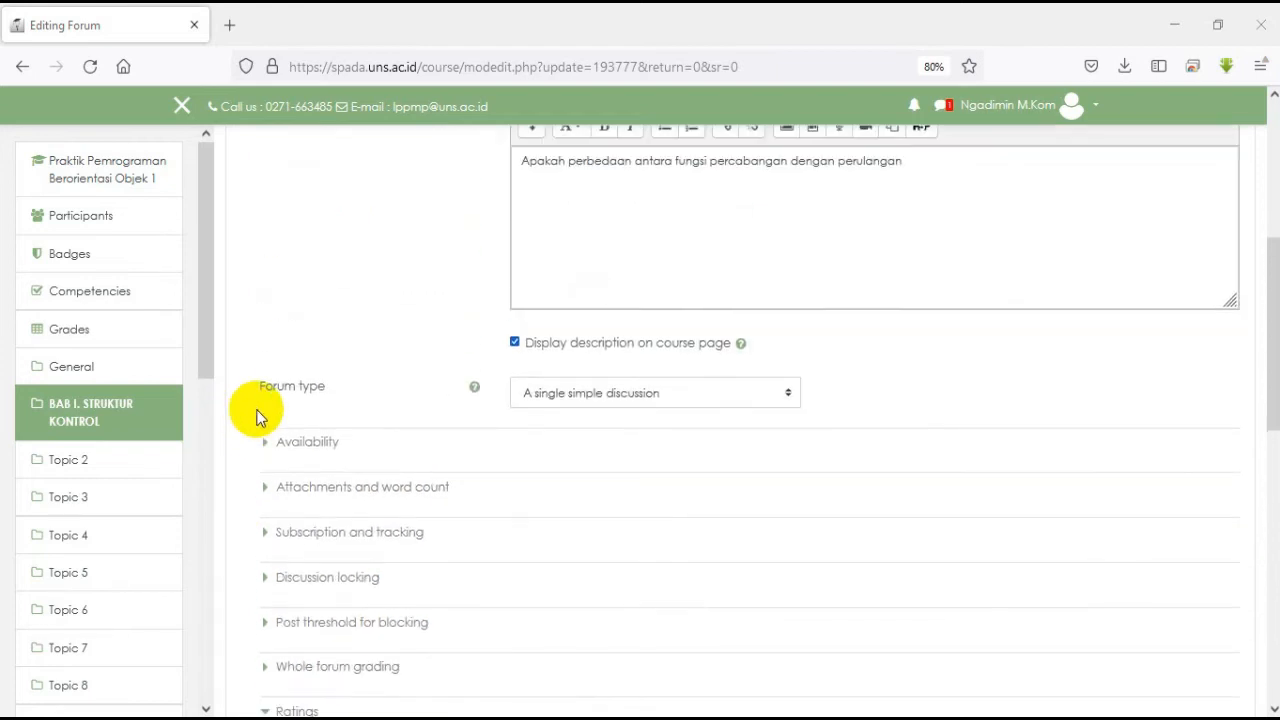
pyautogui.scroll(-10, 267, 400)
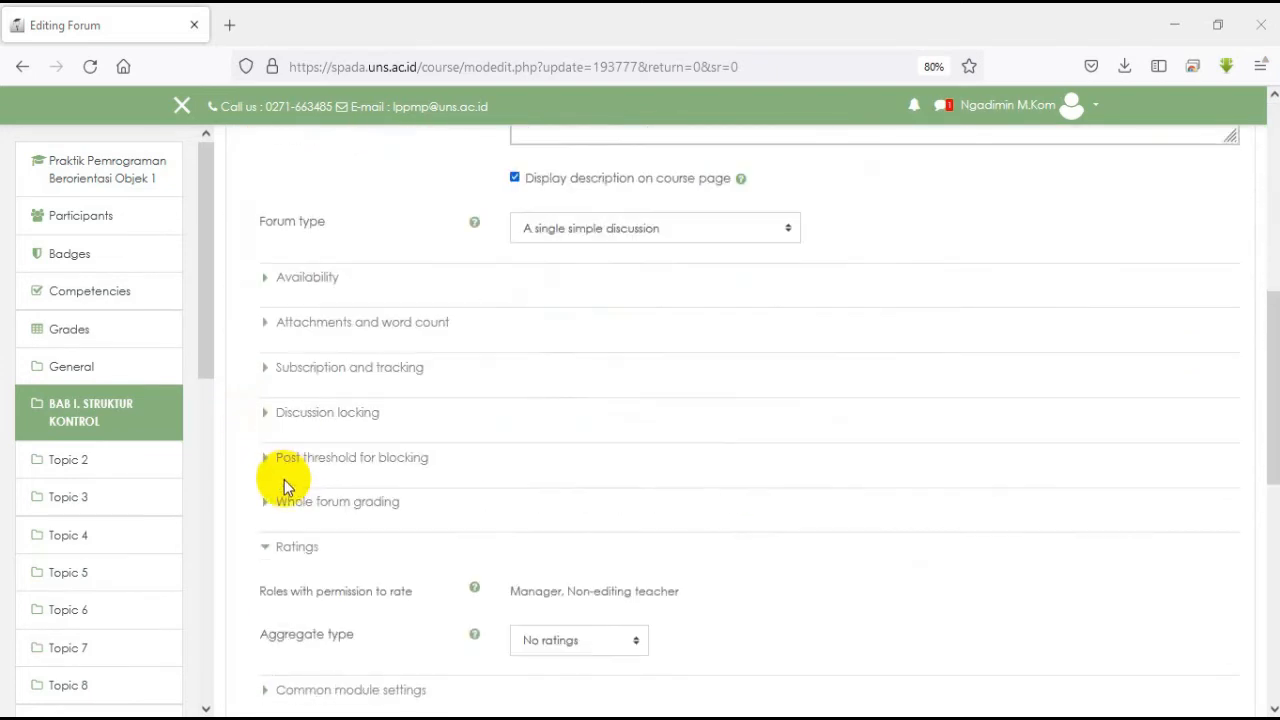
pyautogui.scroll(-2, 288, 503)
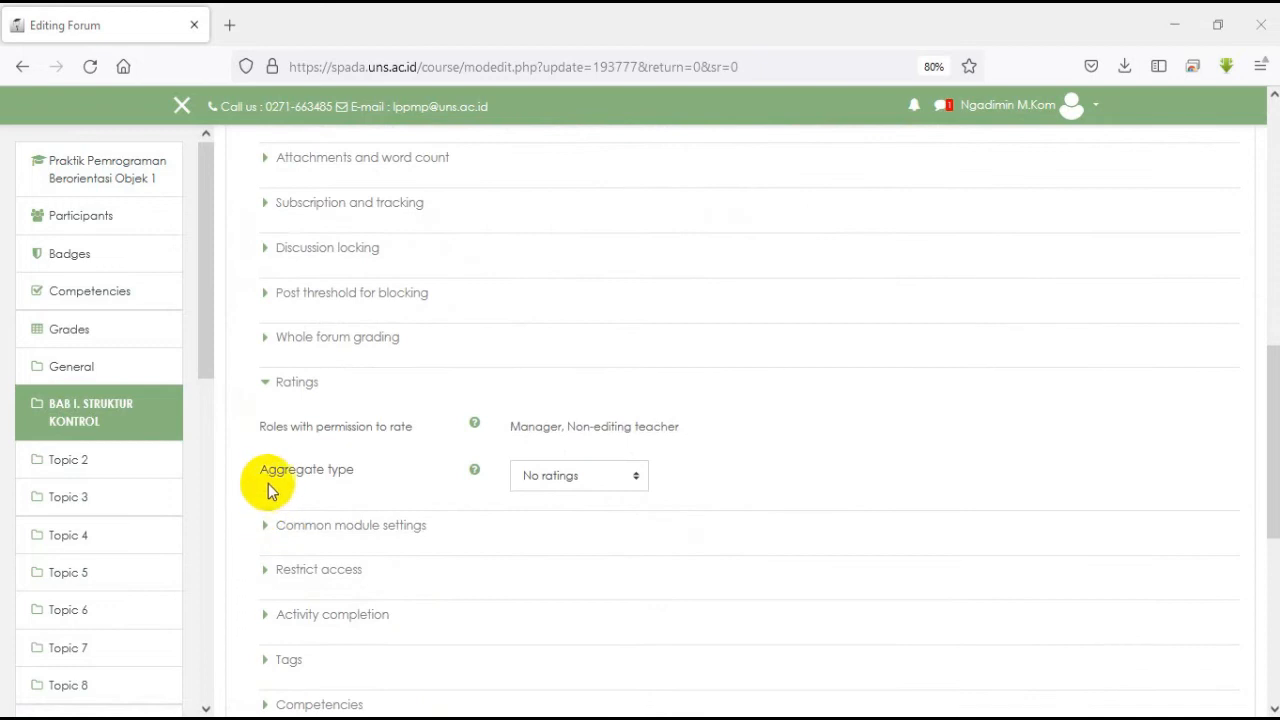
pyautogui.click(634, 481)
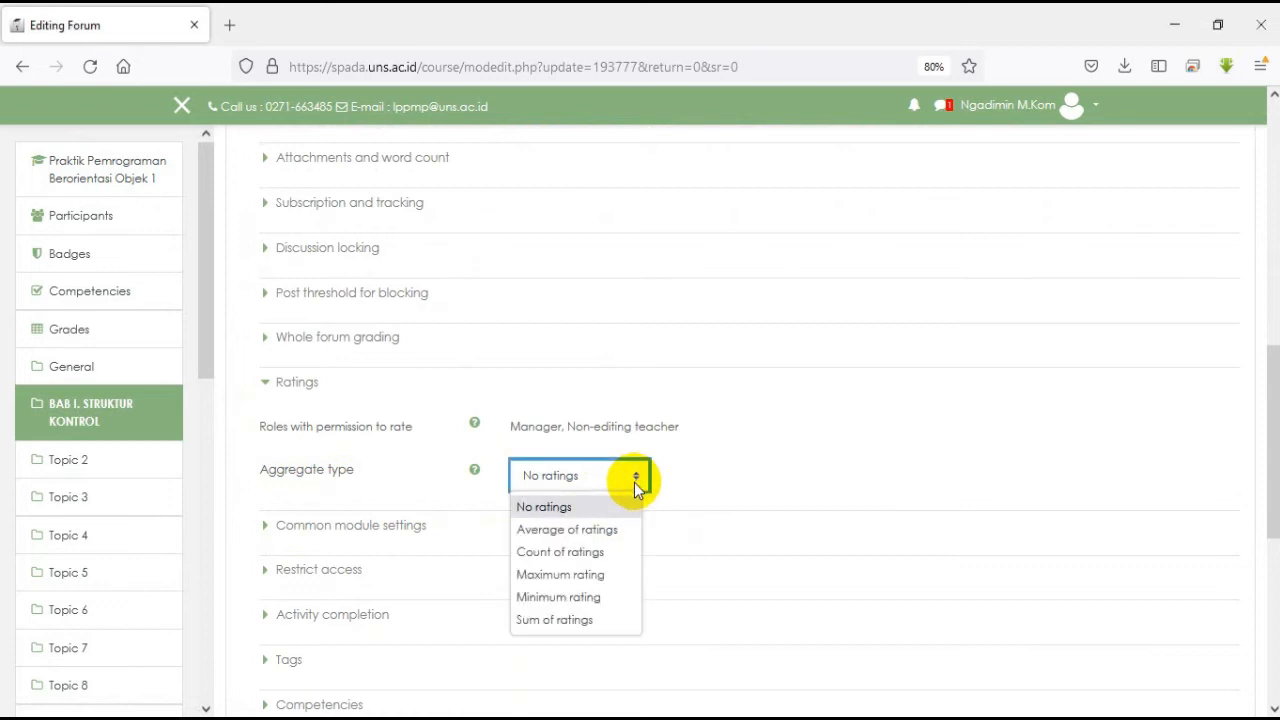
# Set ratings to Maximum rating on a Point scale out of 100, then save and return to the course
pyautogui.click(610, 577)
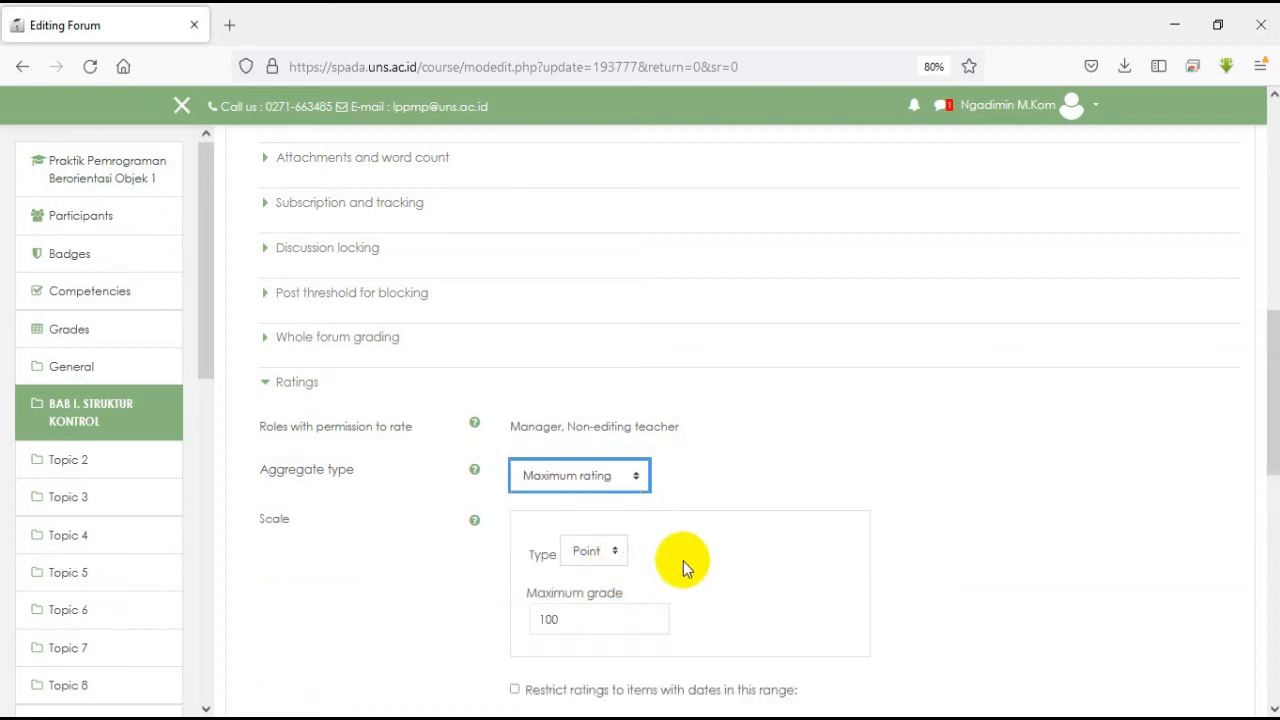
pyautogui.scroll(-2, 685, 564)
pyautogui.click(616, 474)
pyautogui.click(596, 544)
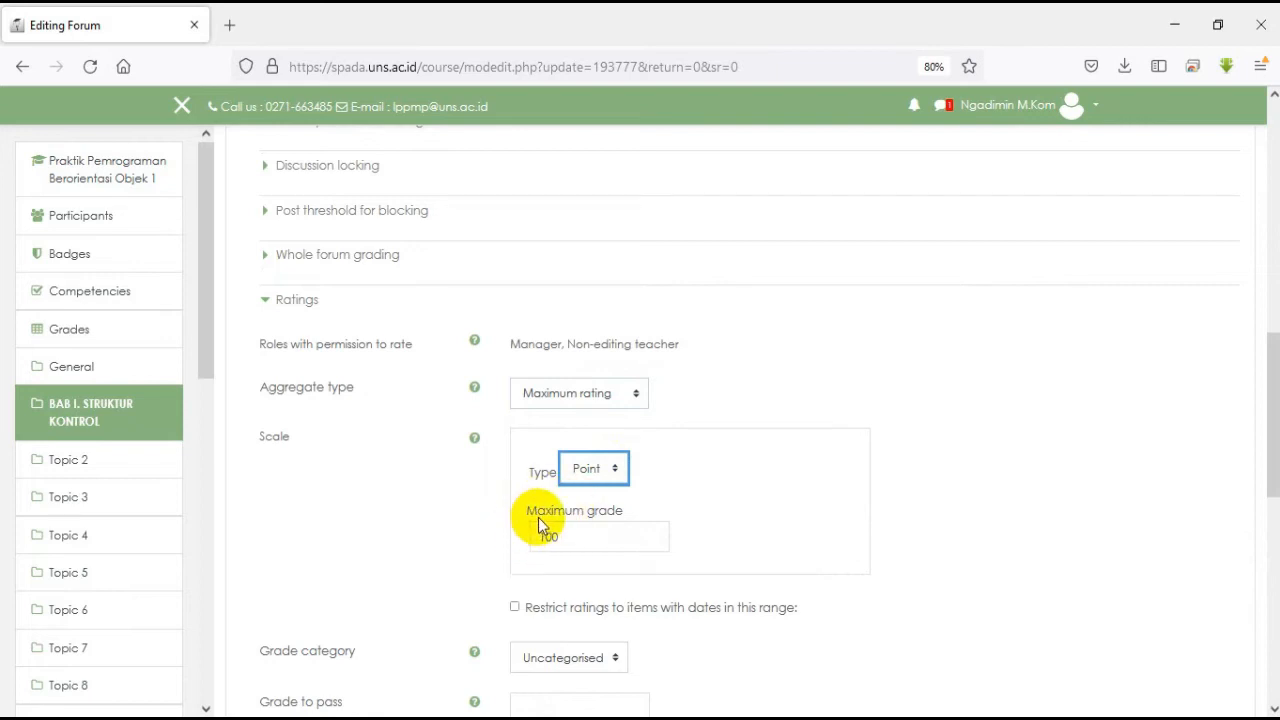
pyautogui.scroll(-2, 560, 520)
pyautogui.click(615, 579)
pyautogui.click(615, 579)
pyautogui.click(703, 568)
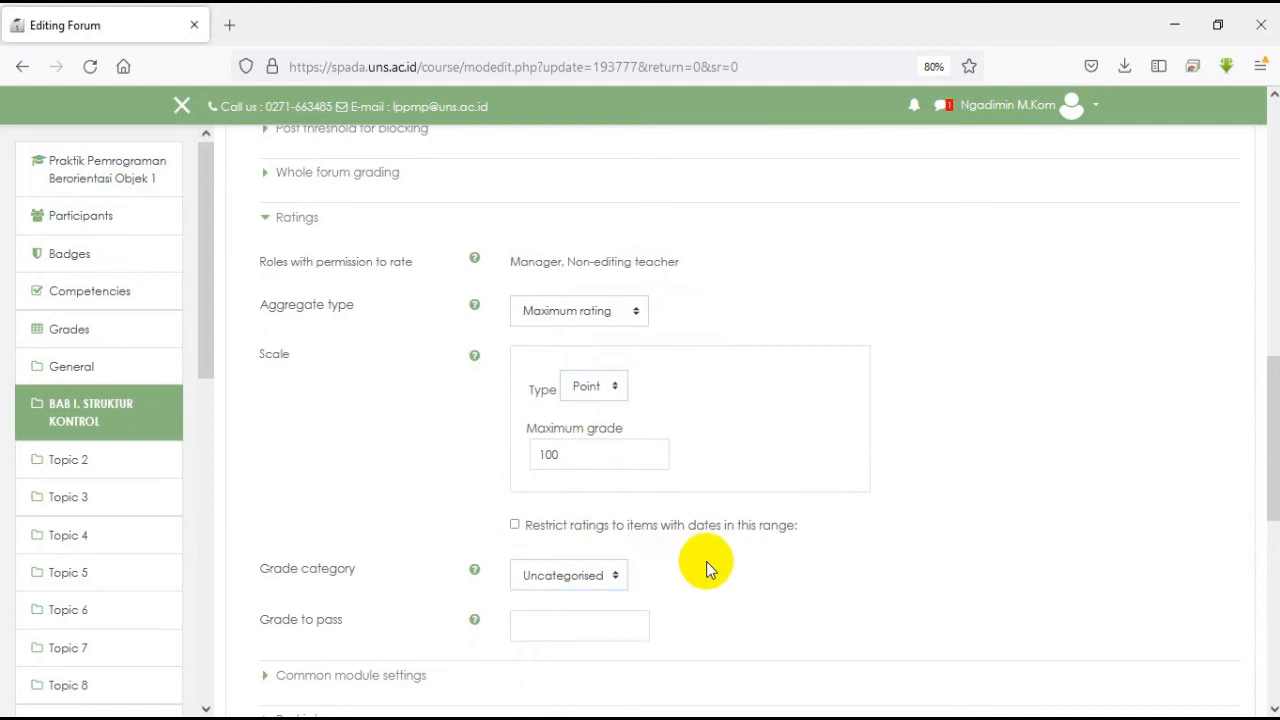
pyautogui.scroll(-5, 703, 570)
pyautogui.click(633, 588)
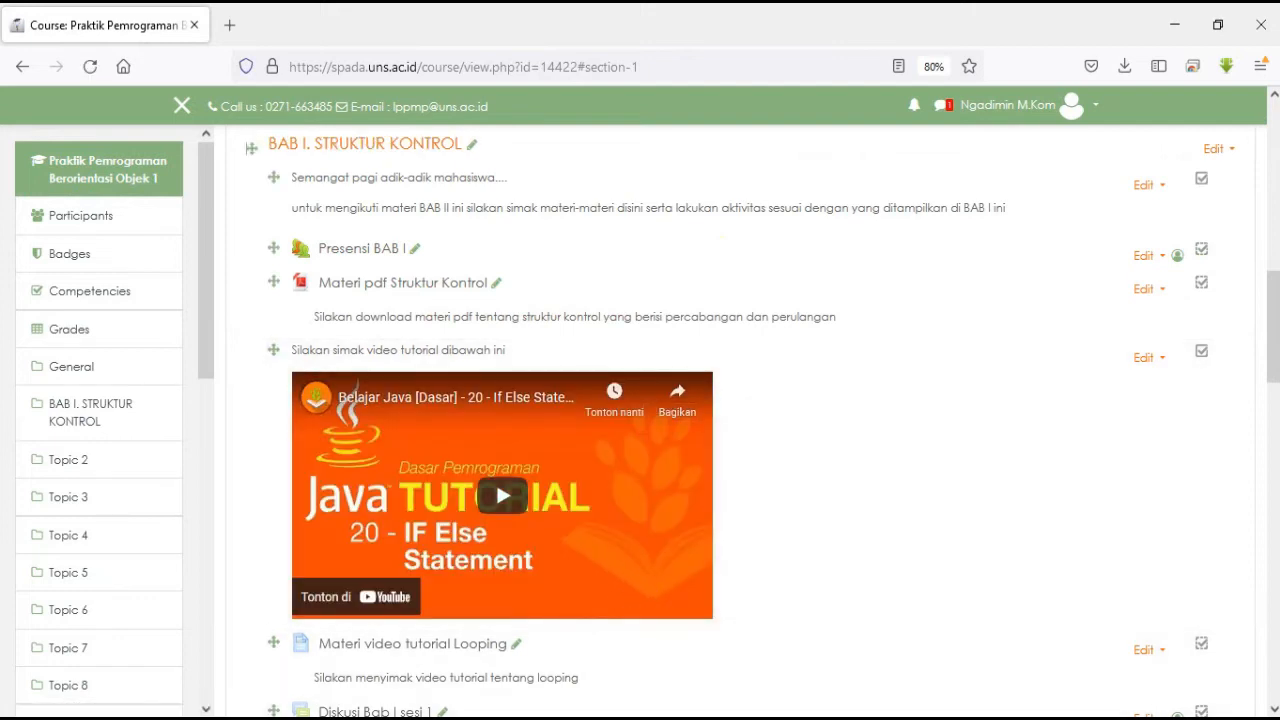
pyautogui.click(91, 67)
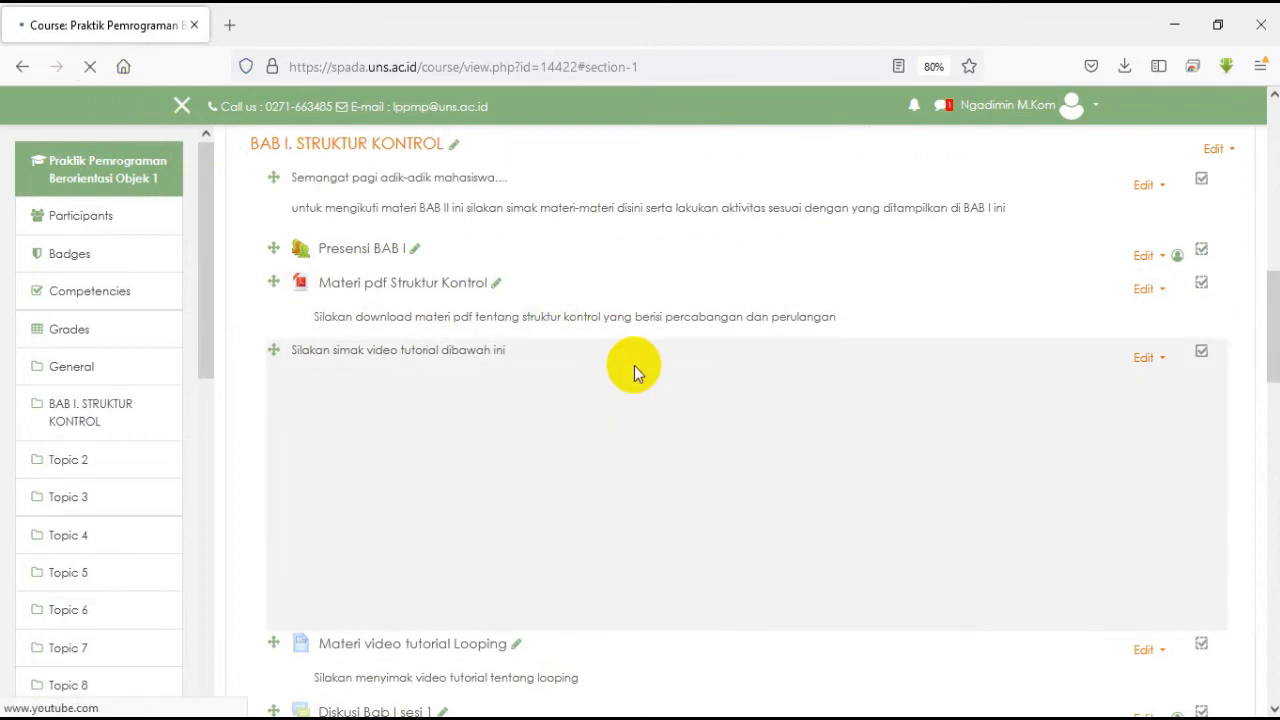
pyautogui.scroll(-3, 678, 438)
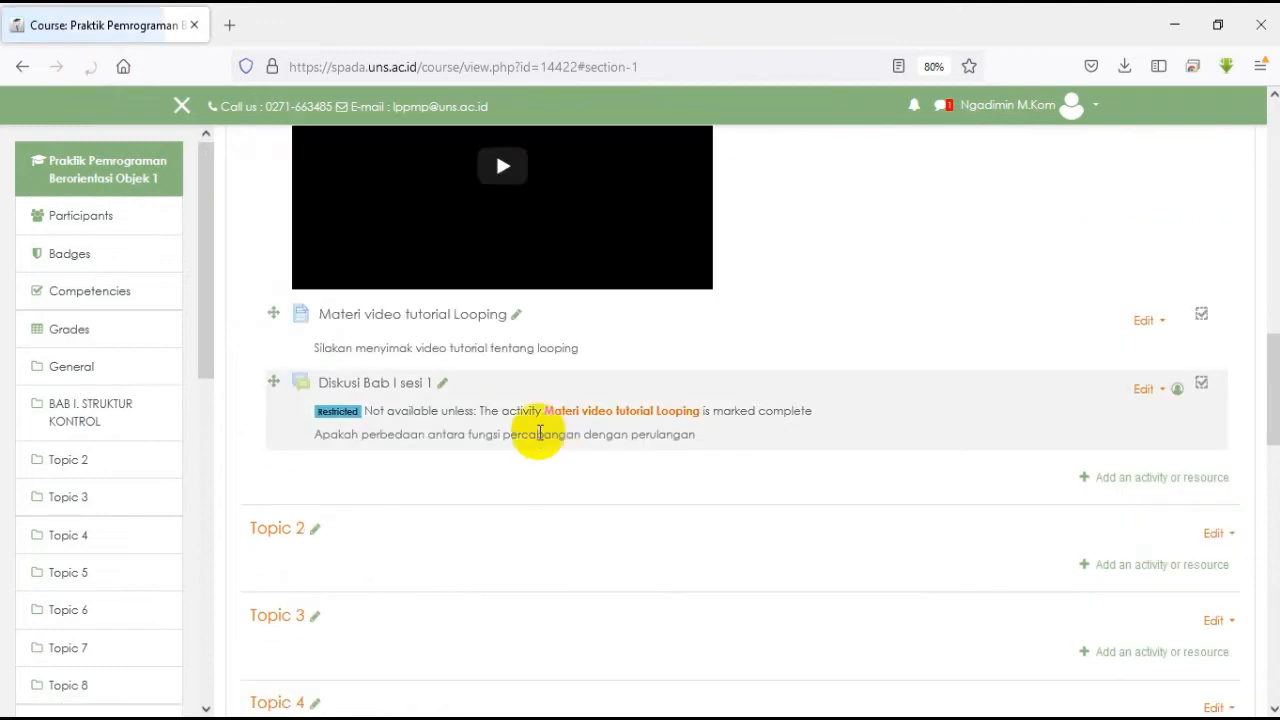
pyautogui.click(389, 394)
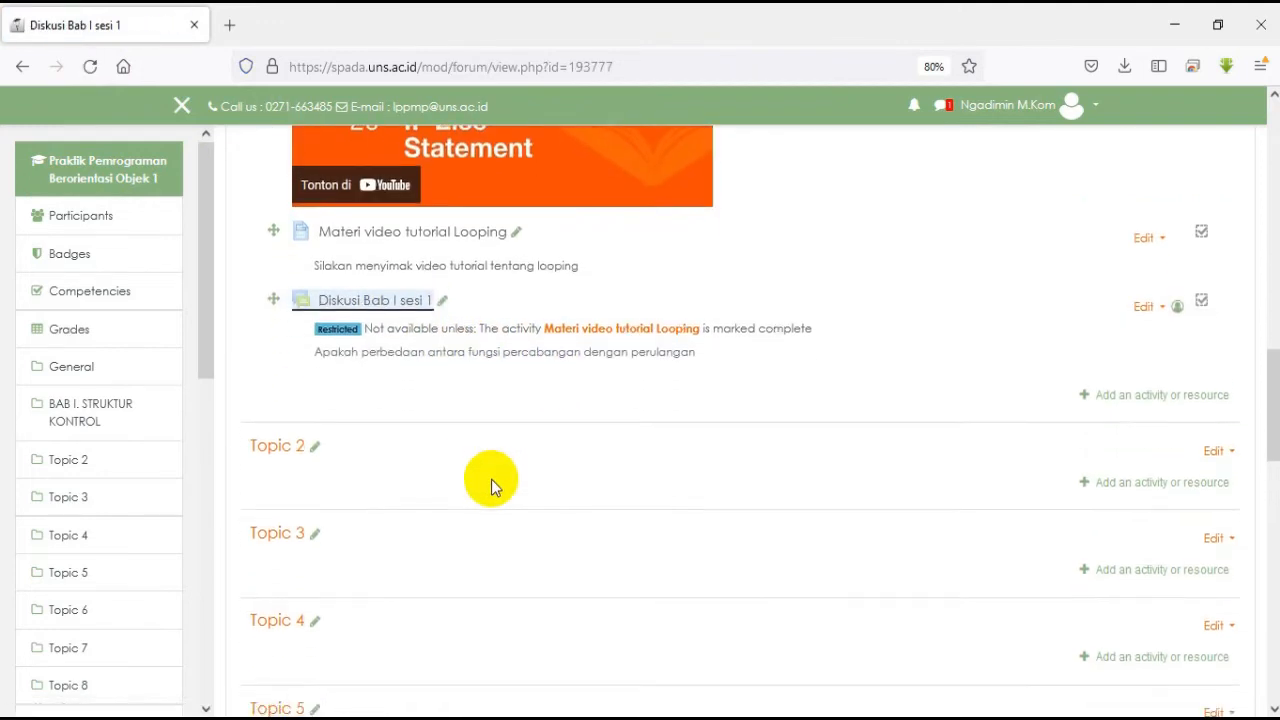
# Scroll down to the student replies in the Diskusi Bab I sesi 1 discussion
pyautogui.scroll(-4, 630, 499)
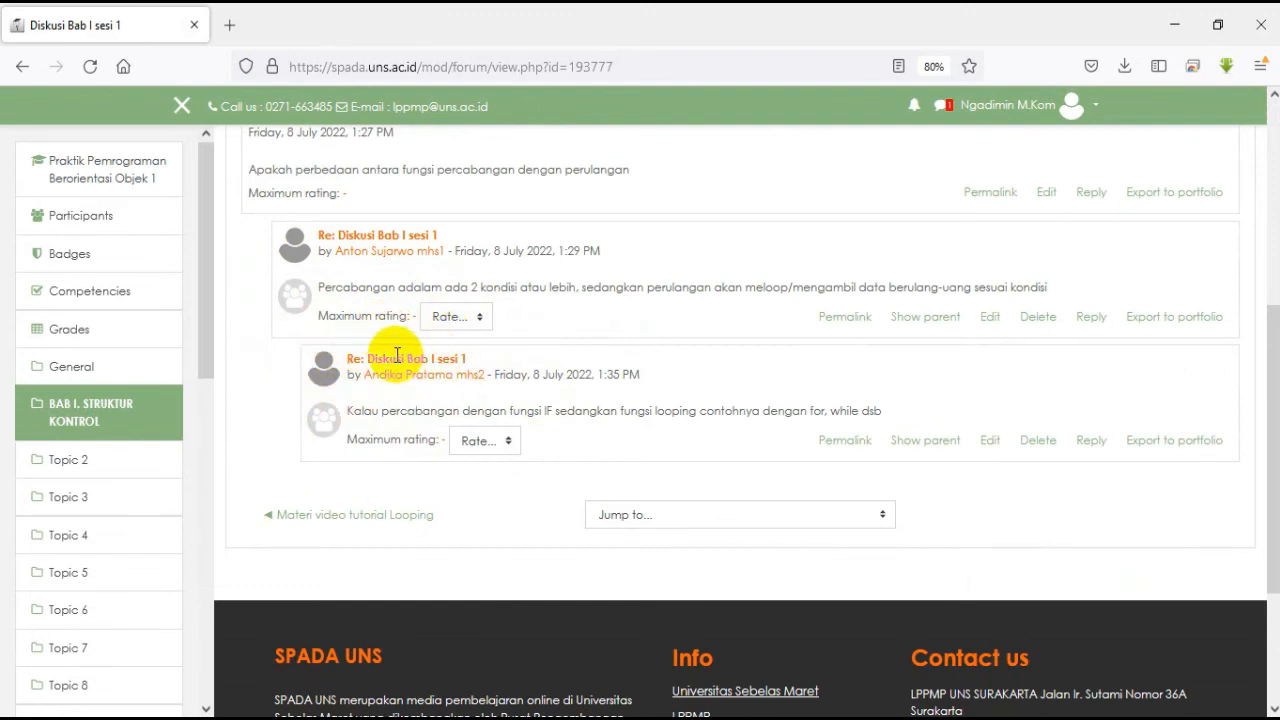
# Rate the first student reply 95 from its Rate... dropdown
pyautogui.click(480, 317)
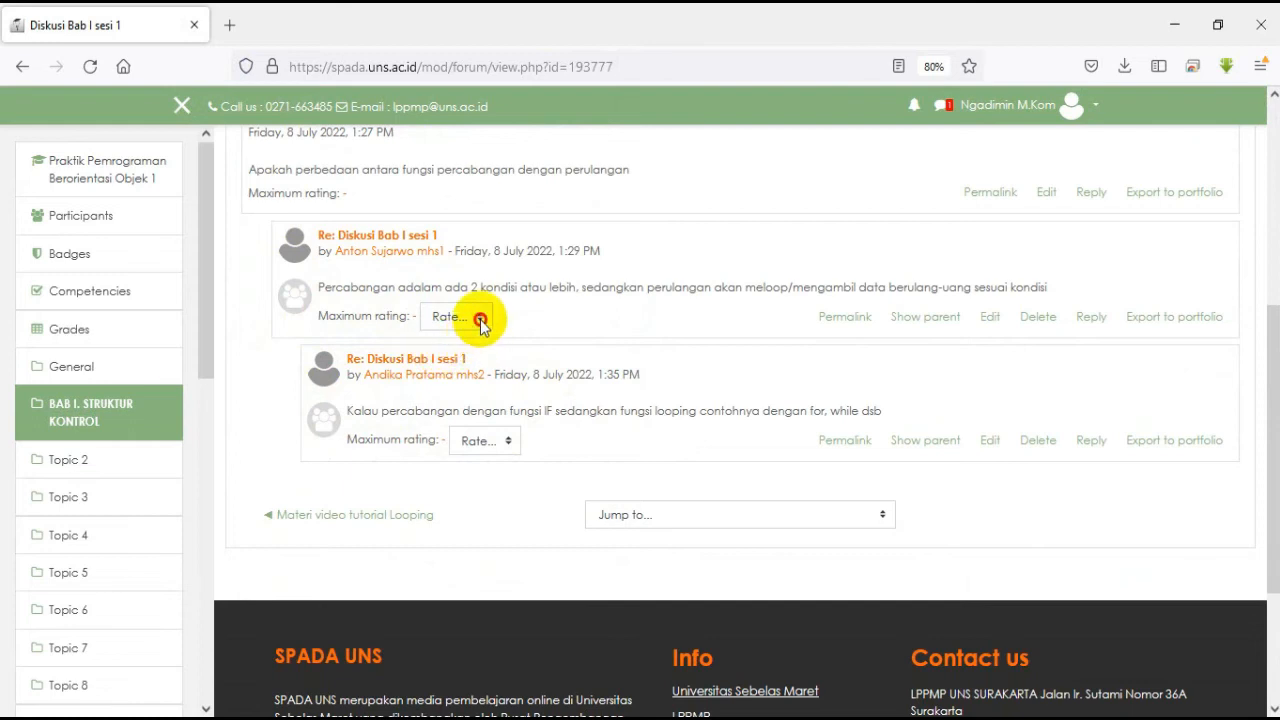
pyautogui.moveTo(474, 385); pyautogui.dragTo(476, 665)
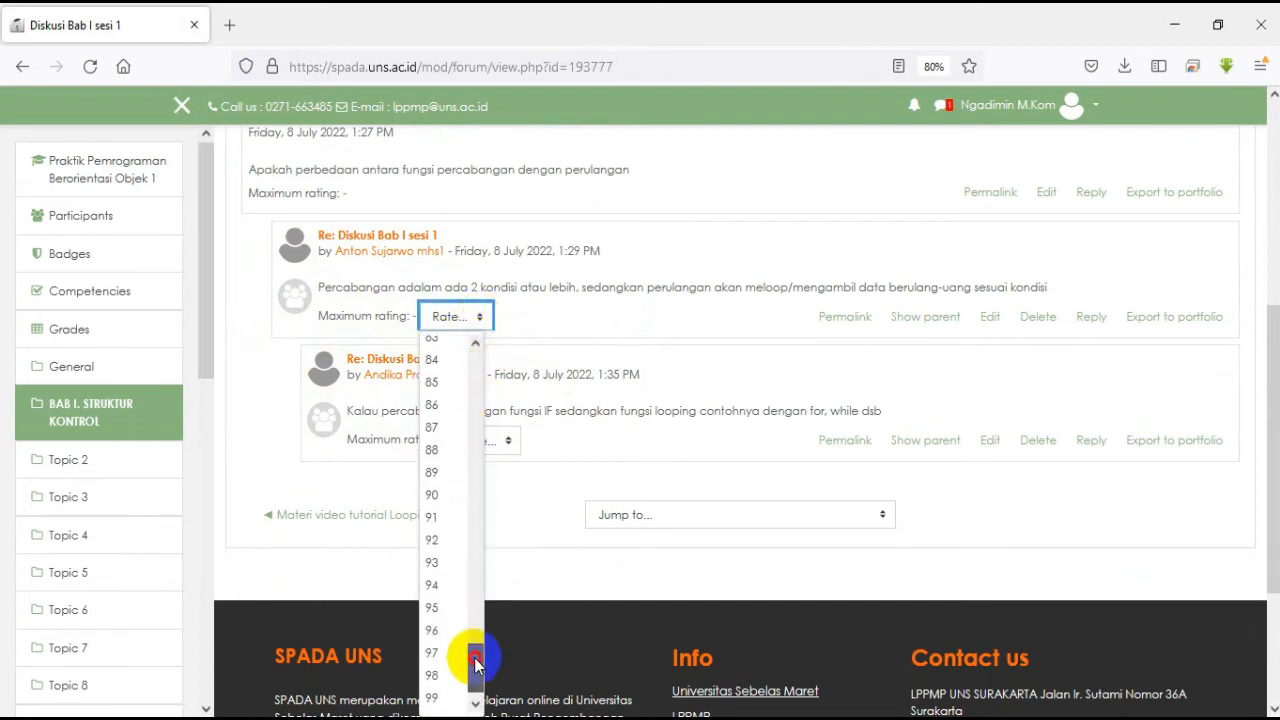
pyautogui.click(433, 608)
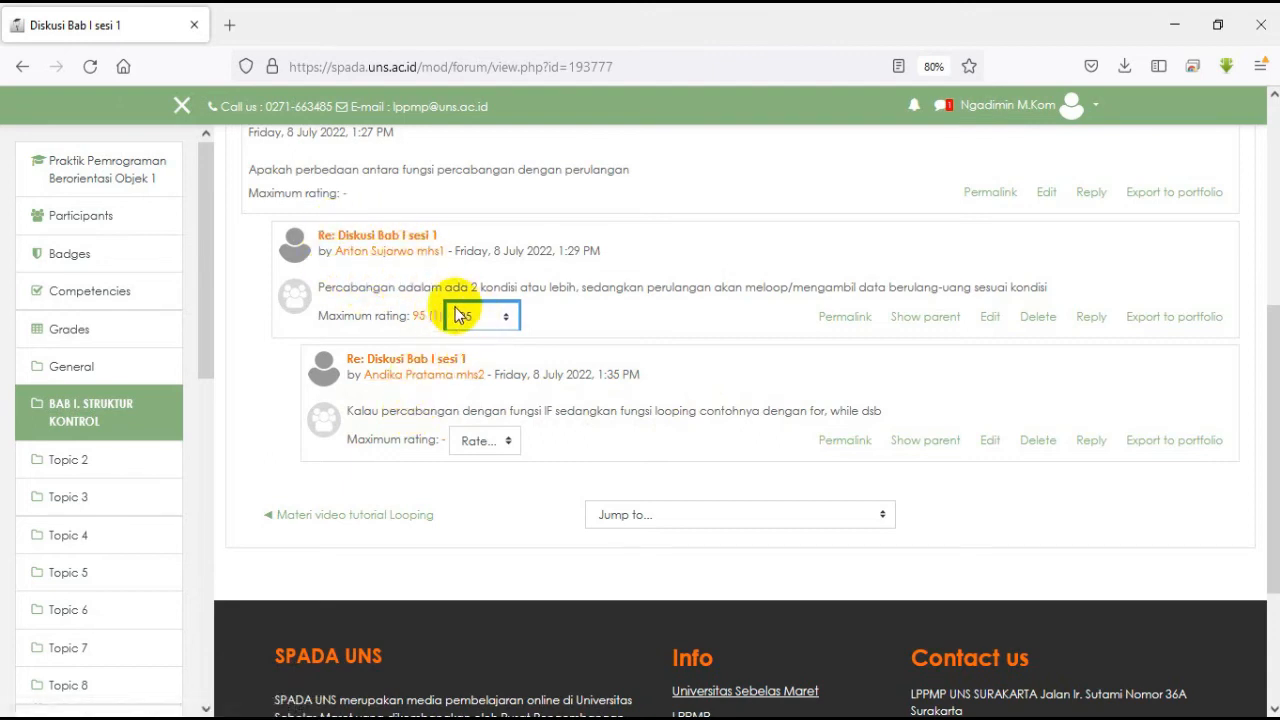
# Rate the nested second student reply 82
pyautogui.click(510, 447)
pyautogui.moveTo(503, 120); pyautogui.dragTo(508, 345)
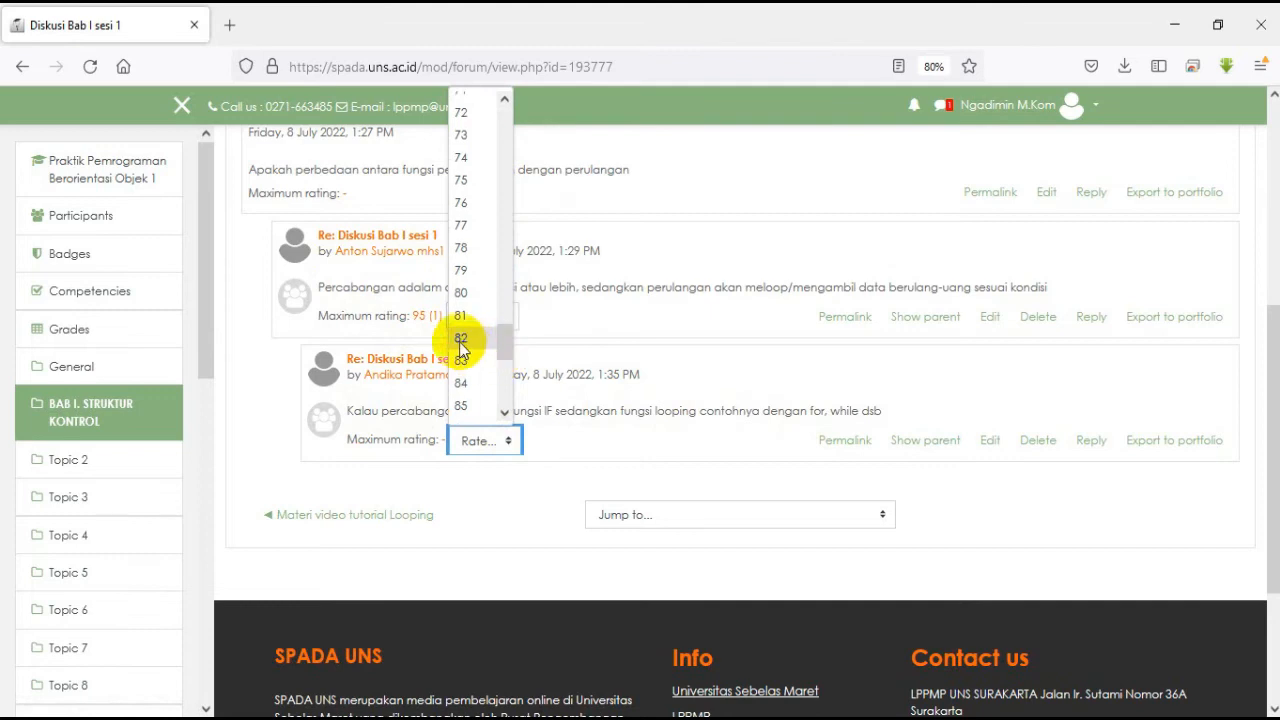
pyautogui.click(456, 340)
pyautogui.click(968, 516)
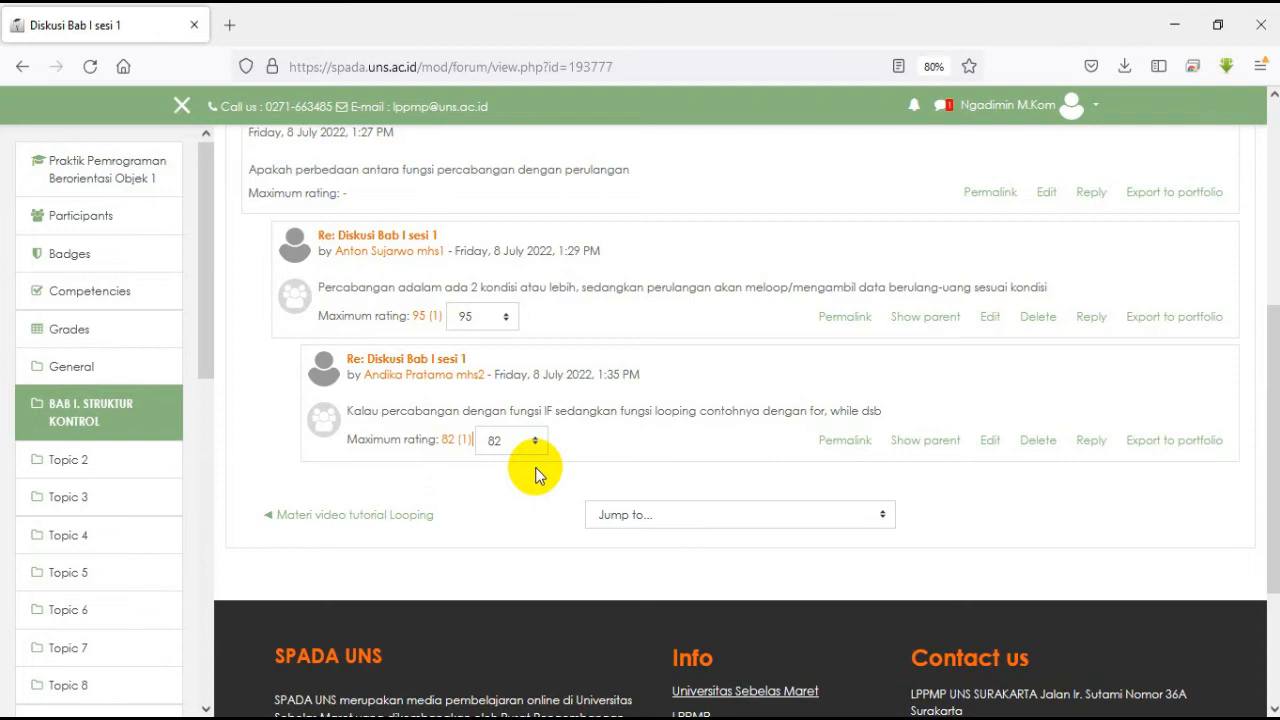
pyautogui.scroll(3, 535, 475)
# Return to the Praktik Pemrograman Berorientasi Objek 1 course page and check Diskusi Bab I sesi 1 is Restricted
pyautogui.moveTo(249, 334); pyautogui.dragTo(640, 337)
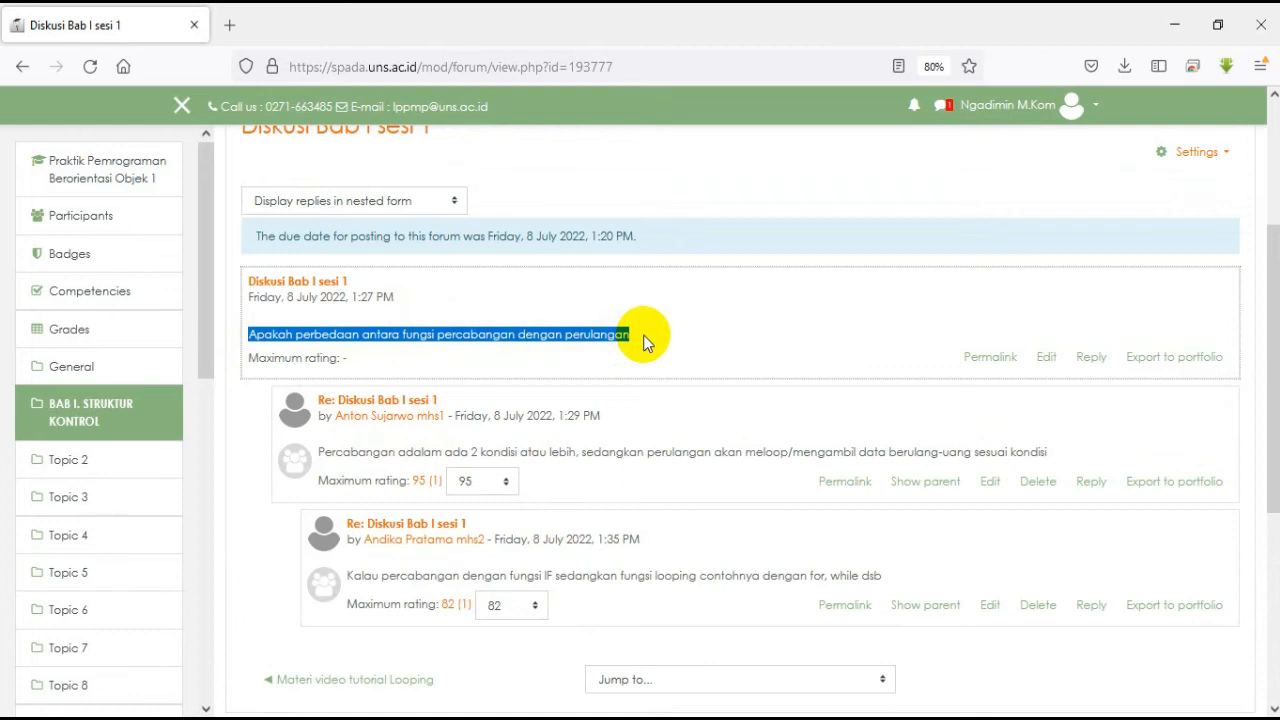
pyautogui.moveTo(1272, 332); pyautogui.dragTo(1258, 198)
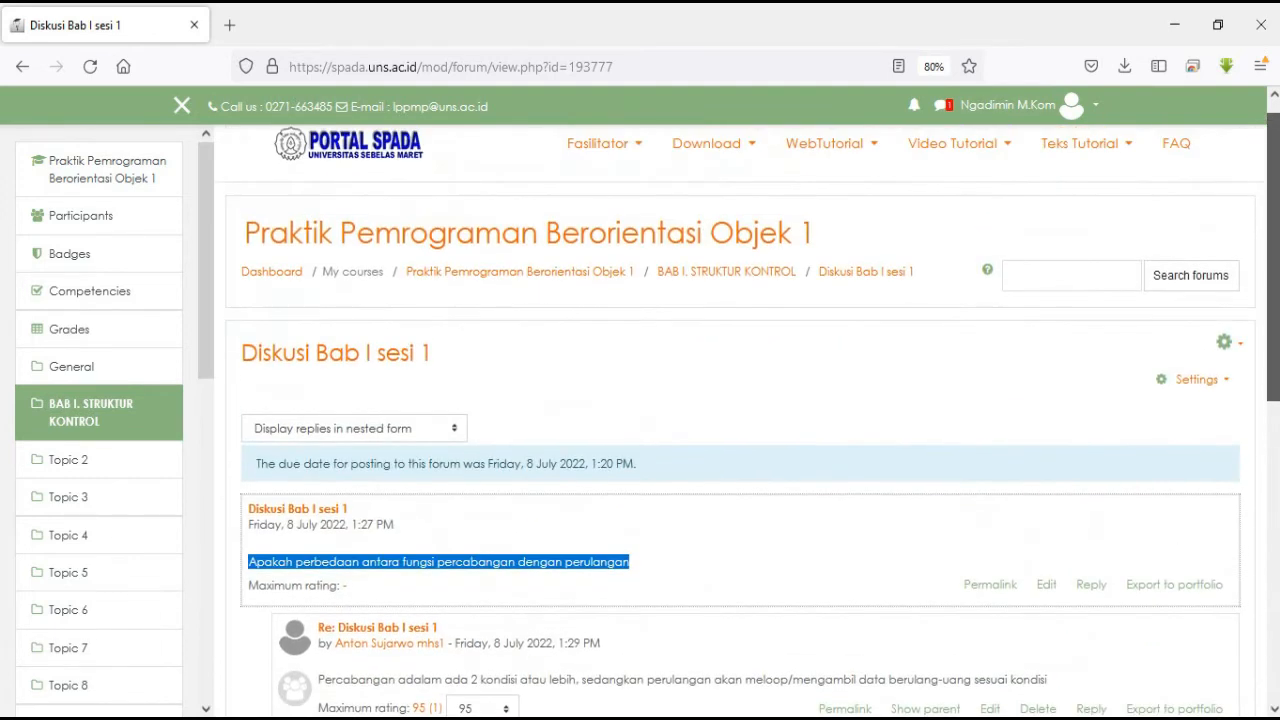
pyautogui.click(549, 277)
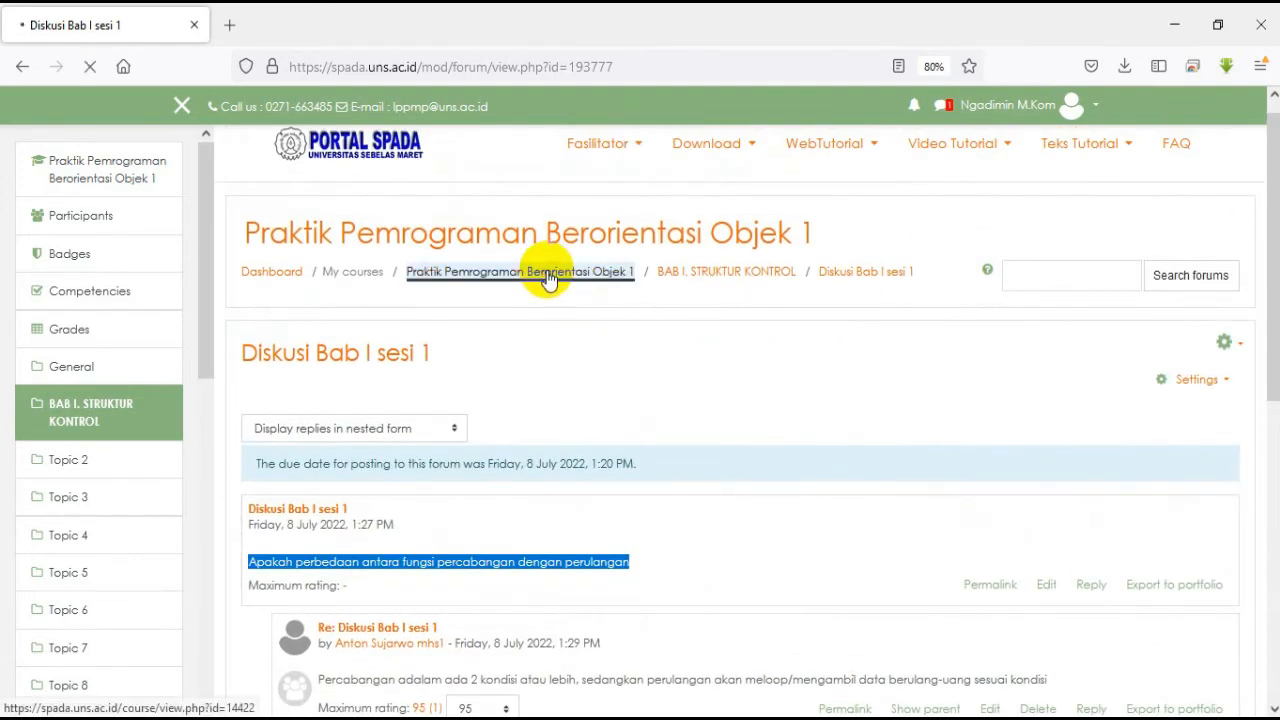
pyautogui.scroll(-6, 669, 488)
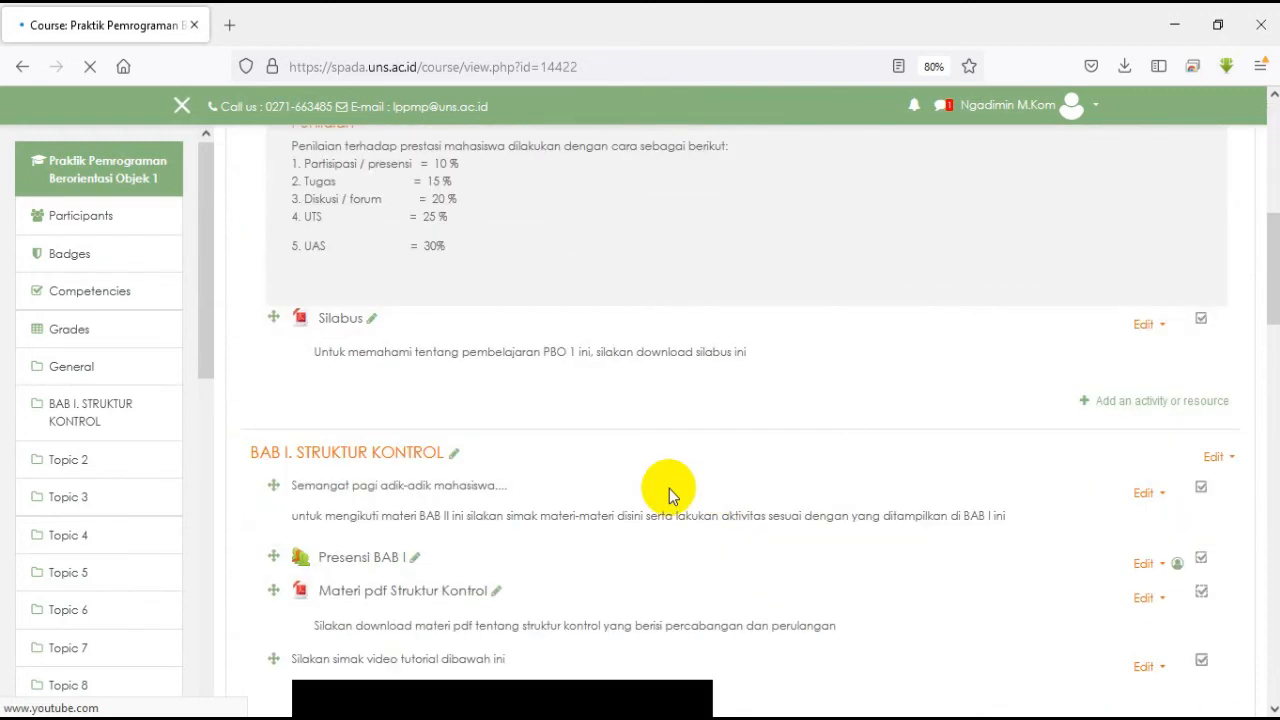
pyautogui.scroll(-3, 669, 488)
pyautogui.scroll(3, 586, 480)
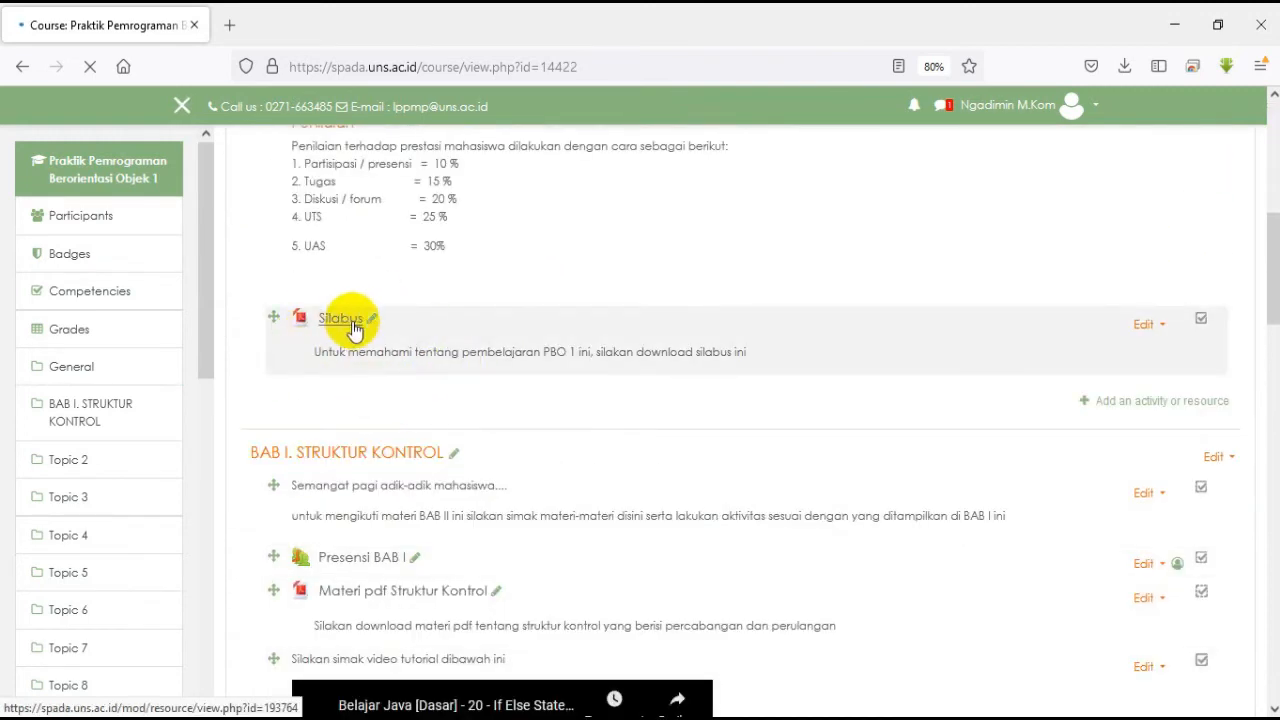
pyautogui.scroll(-5, 402, 344)
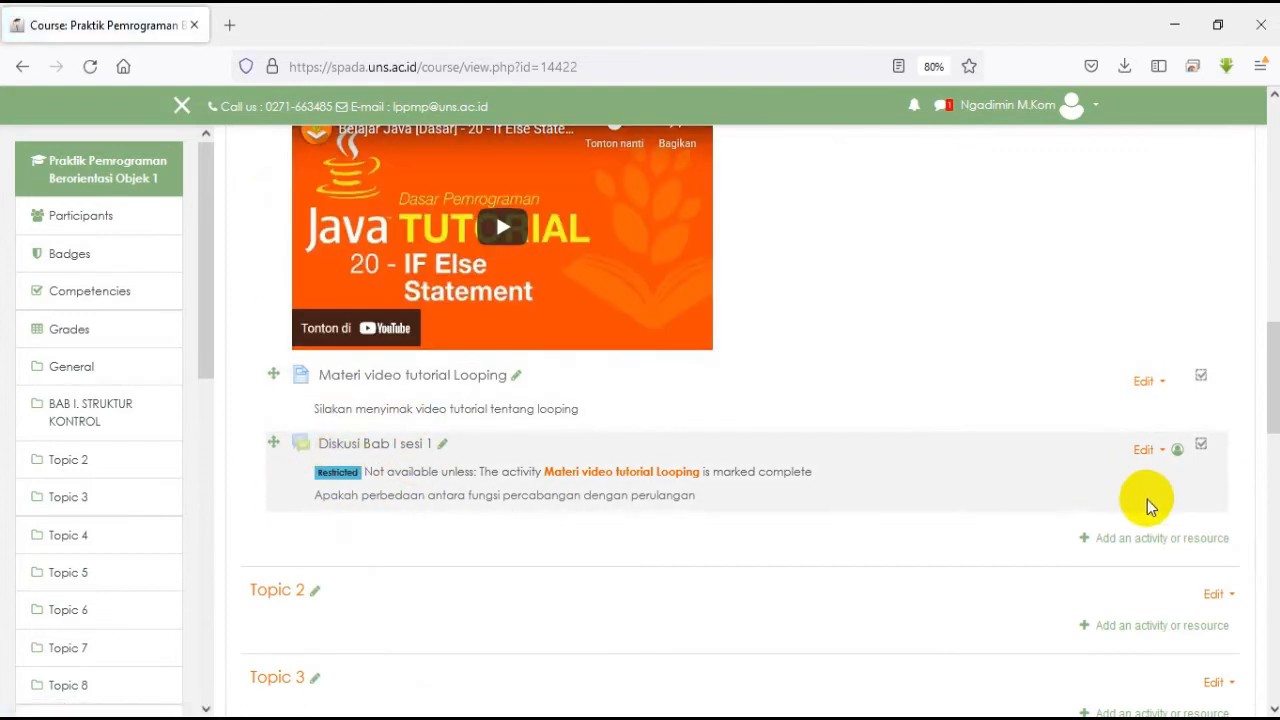
# Pick the Forum tile from the activity chooser under BAB I. STRUKTUR KONTROL
pyautogui.click(1146, 546)
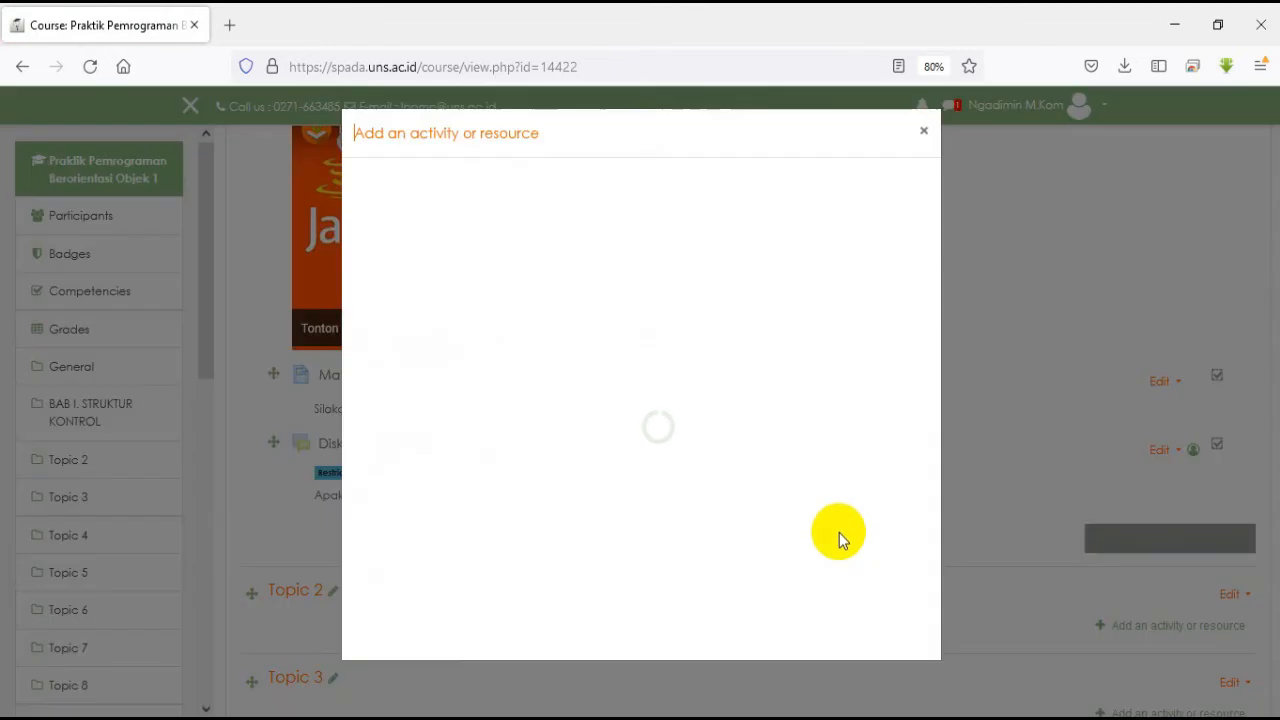
pyautogui.scroll(-2, 486, 449)
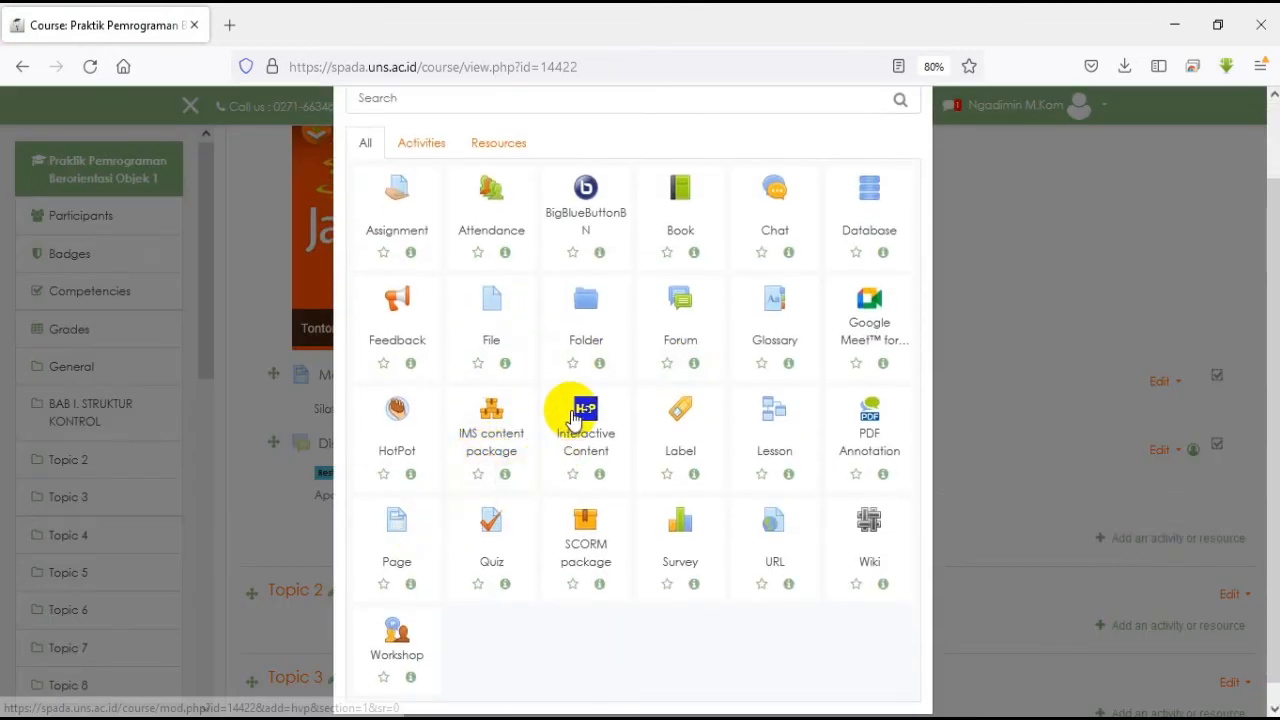
pyautogui.scroll(-1, 573, 435)
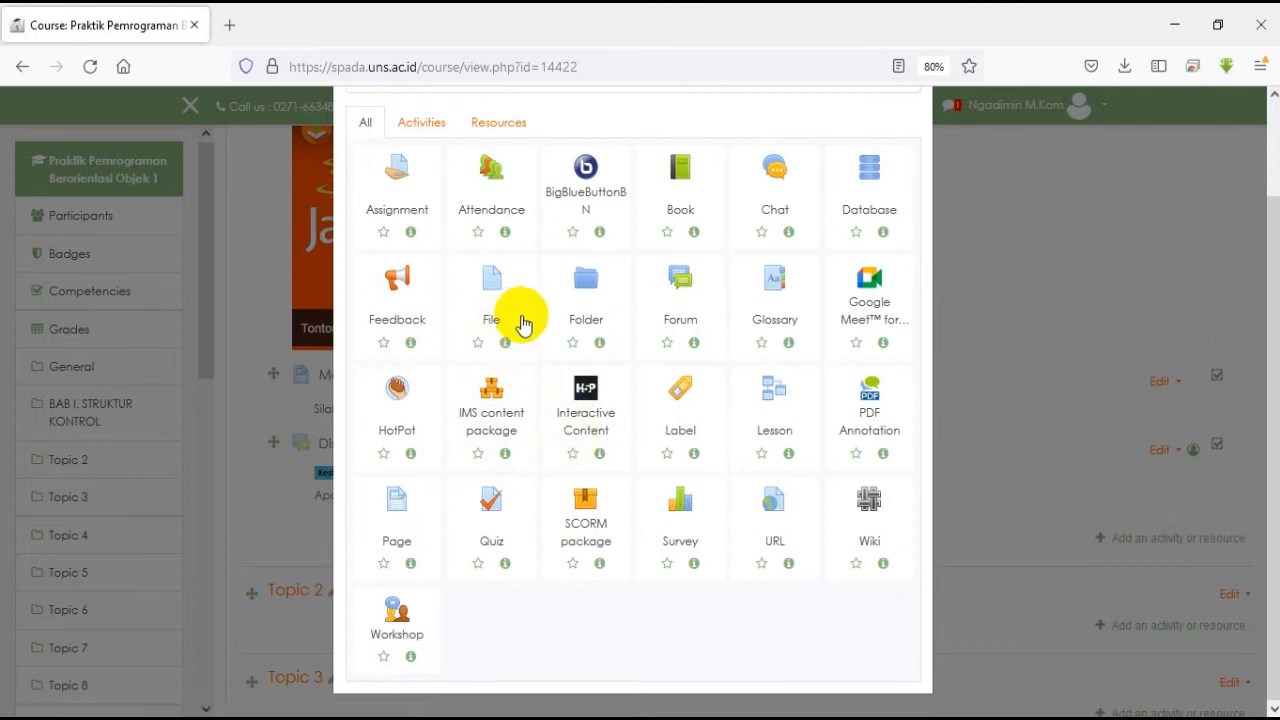
pyautogui.click(679, 287)
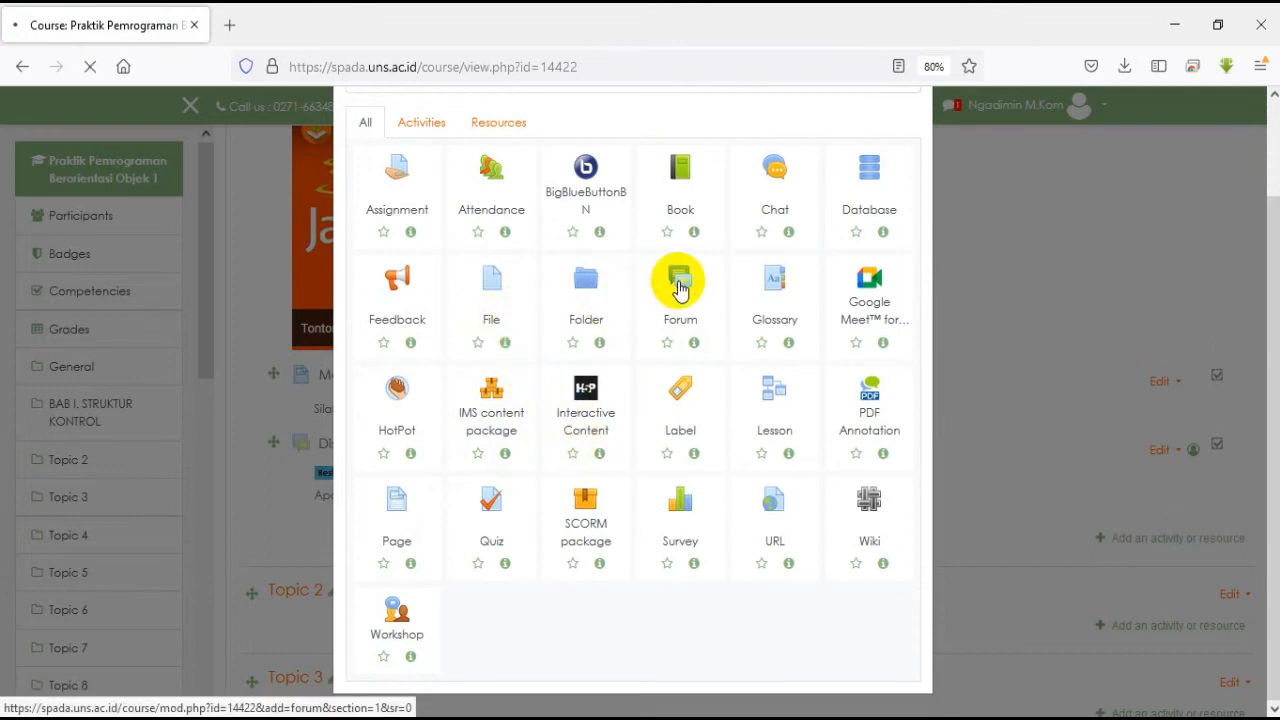
pyautogui.scroll(-3, 580, 420)
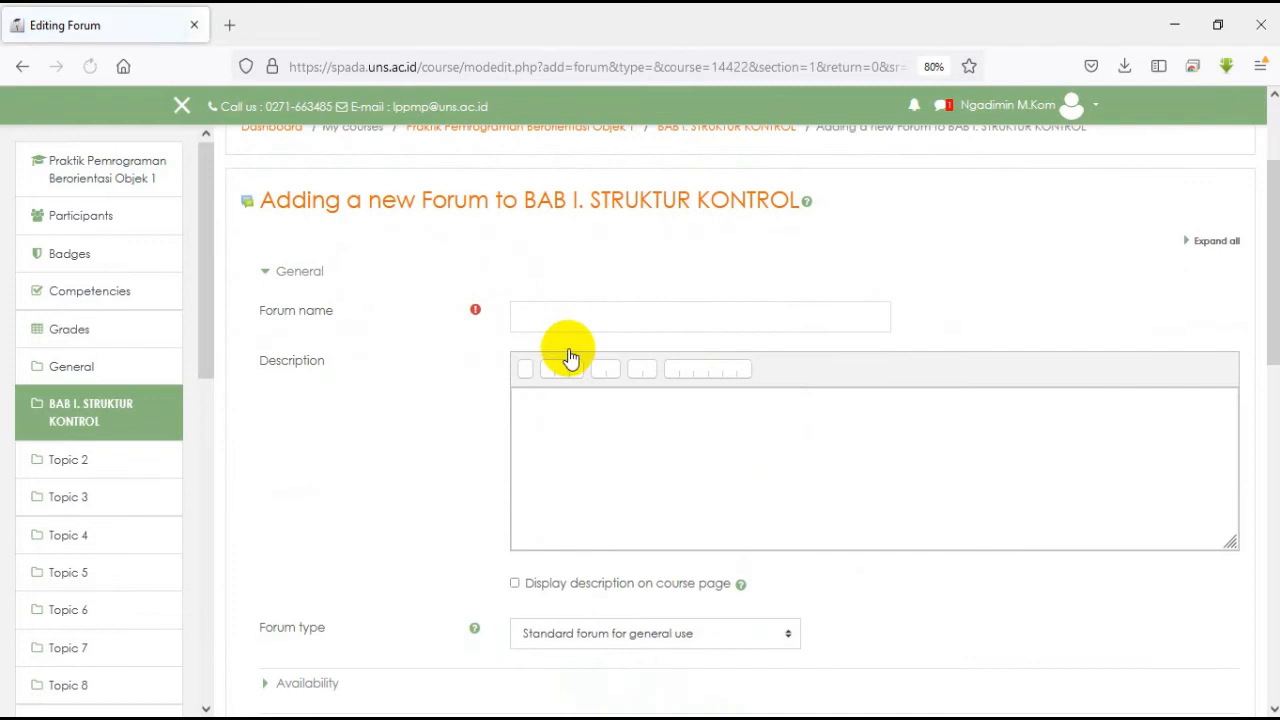
# Name the forum 'Diskusi Bab I sesi 2', describe it 'Silakan Anda diskusi untuk menggai informasi terkait', and display the description
pyautogui.click(571, 316)
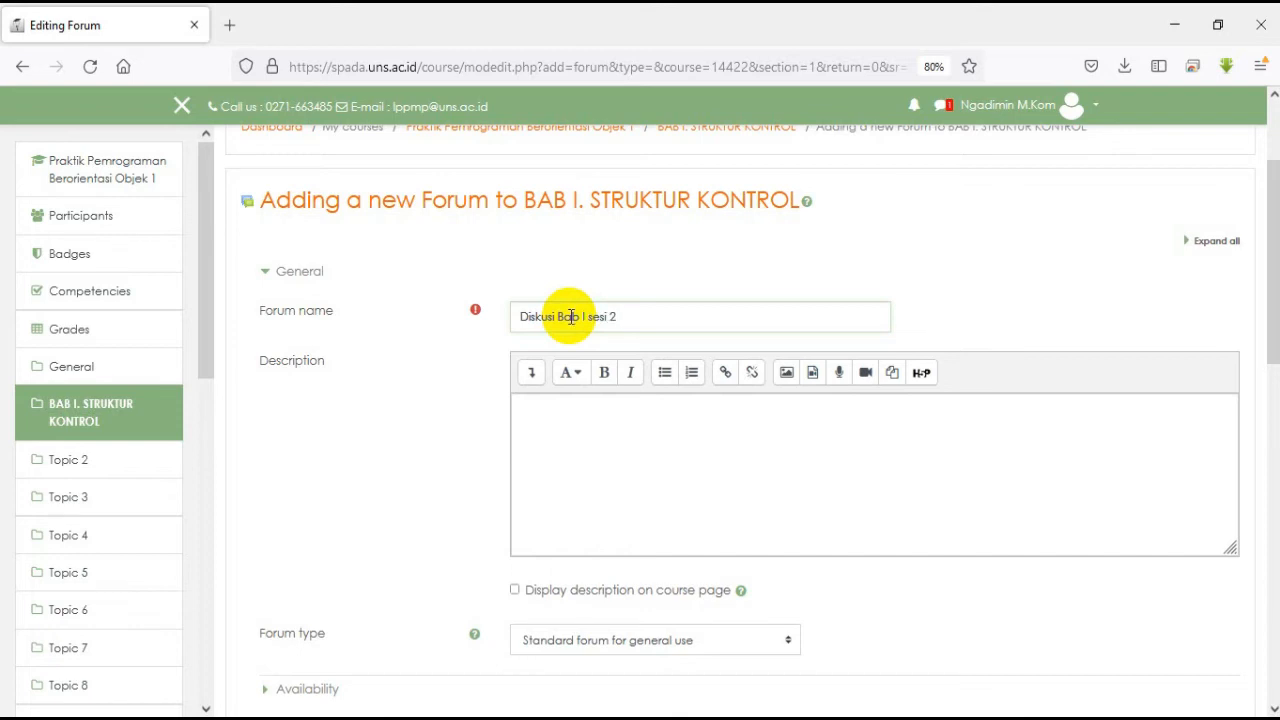
pyautogui.click(632, 437)
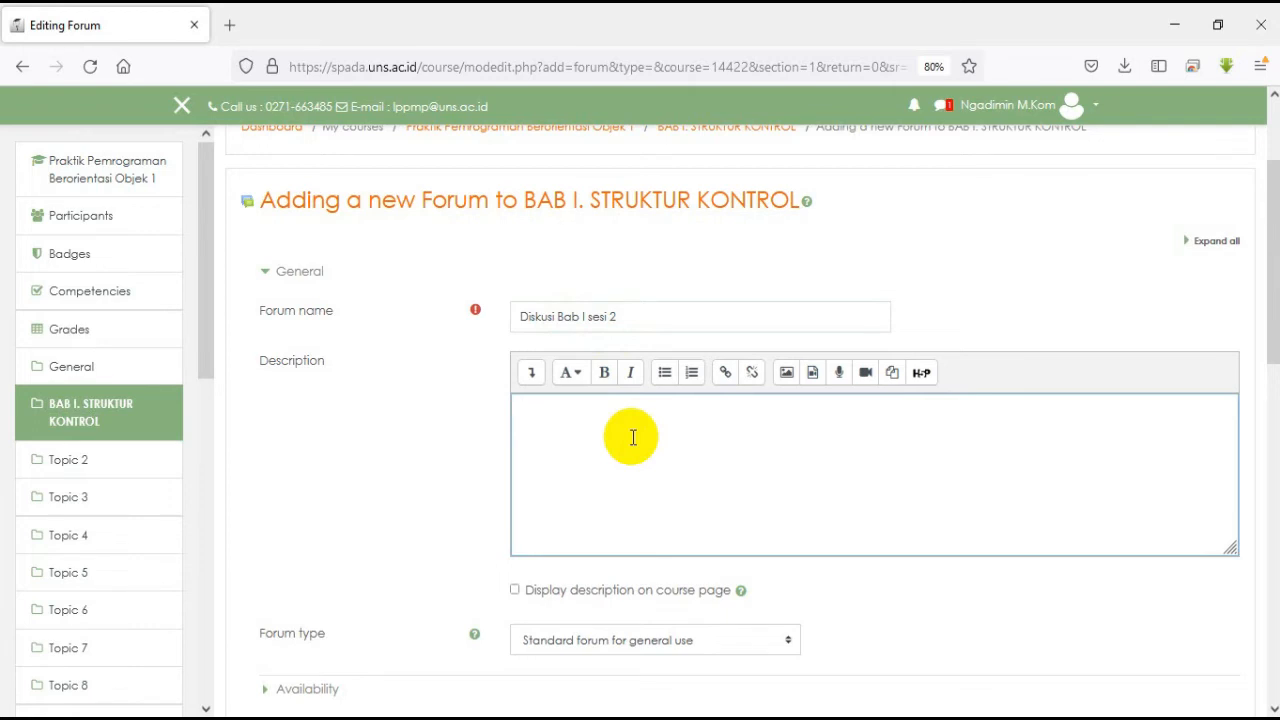
pyautogui.write('Silakan Anda diskusi untuk menggai informasi')
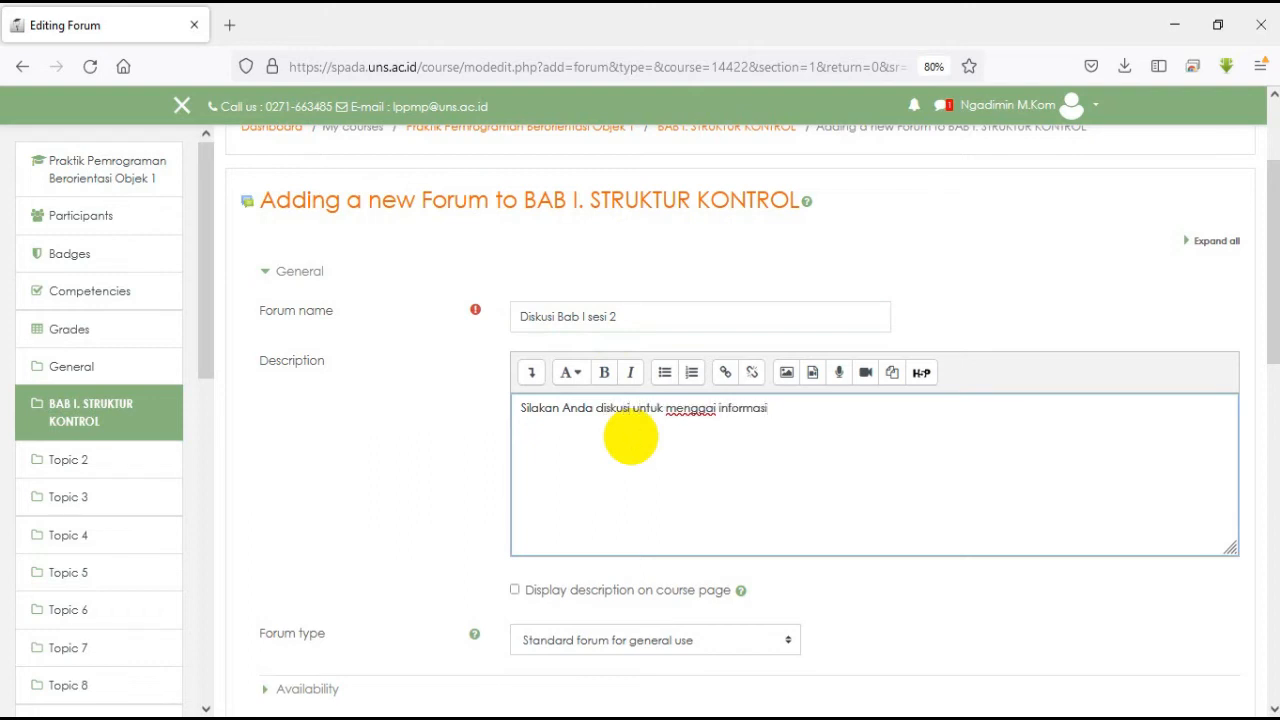
pyautogui.write(' terkait materi Bab I')
pyautogui.click(514, 589)
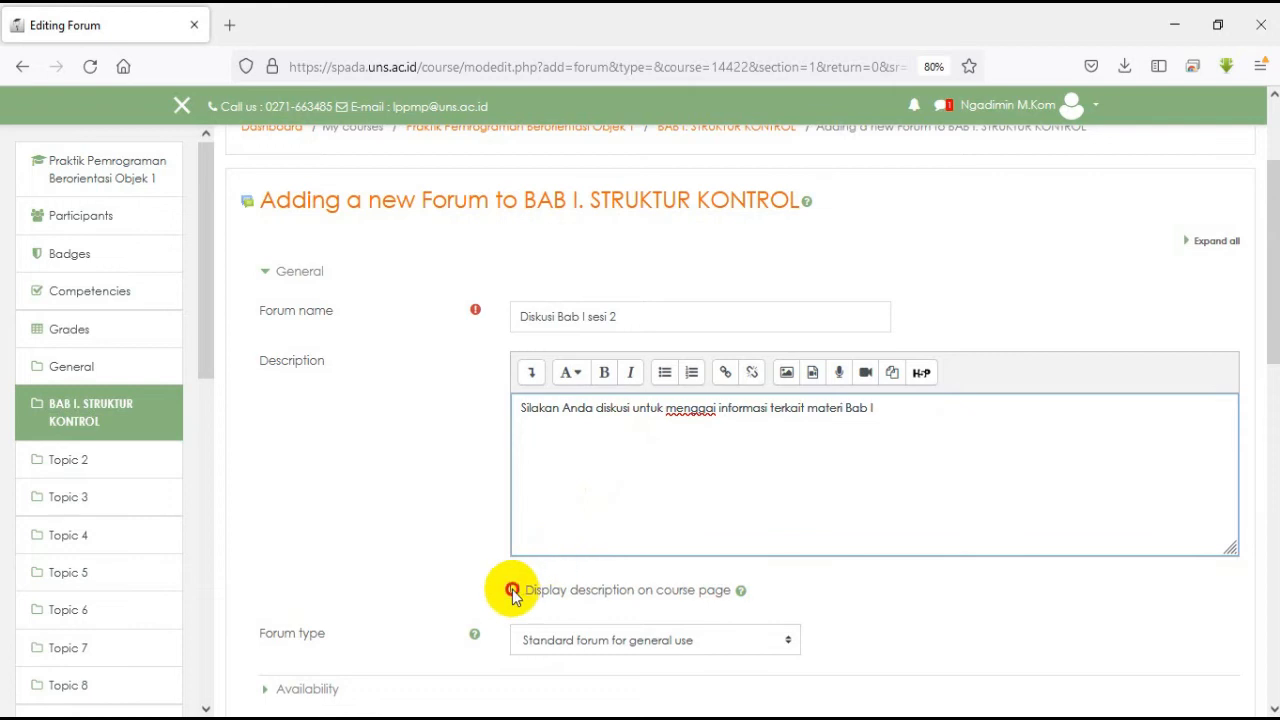
pyautogui.scroll(-2, 590, 480)
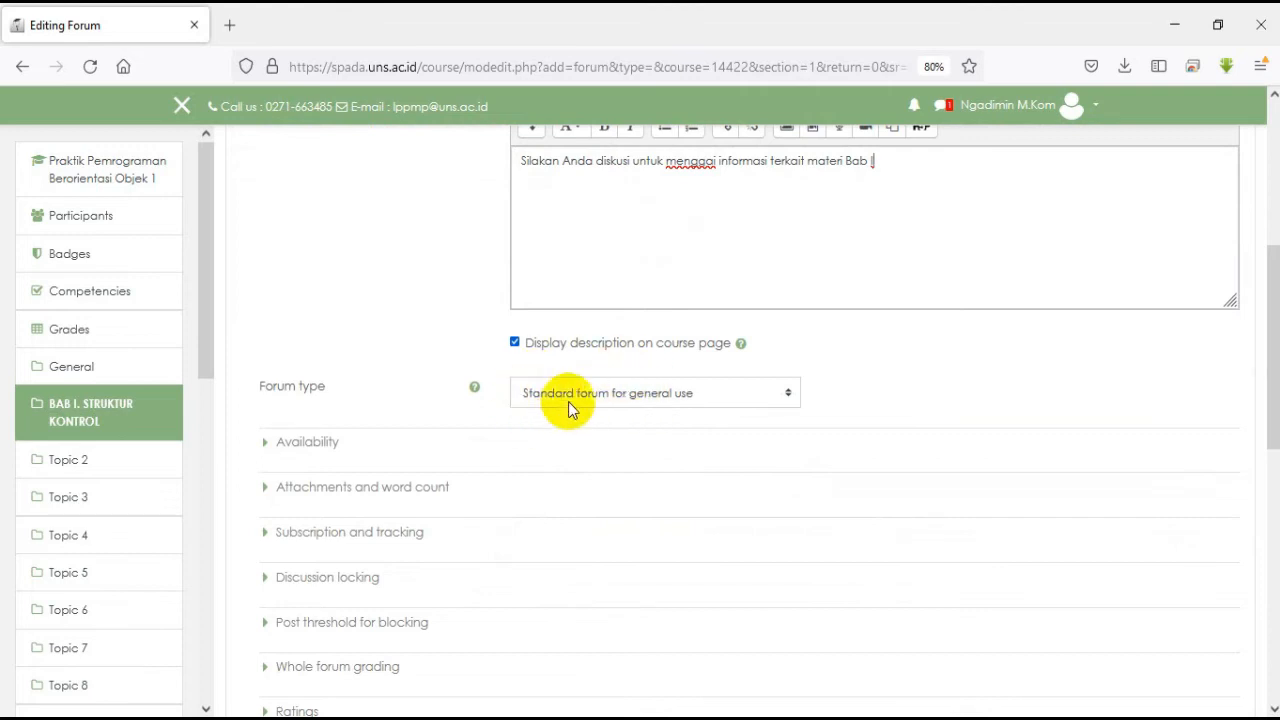
pyautogui.scroll(-3, 550, 420)
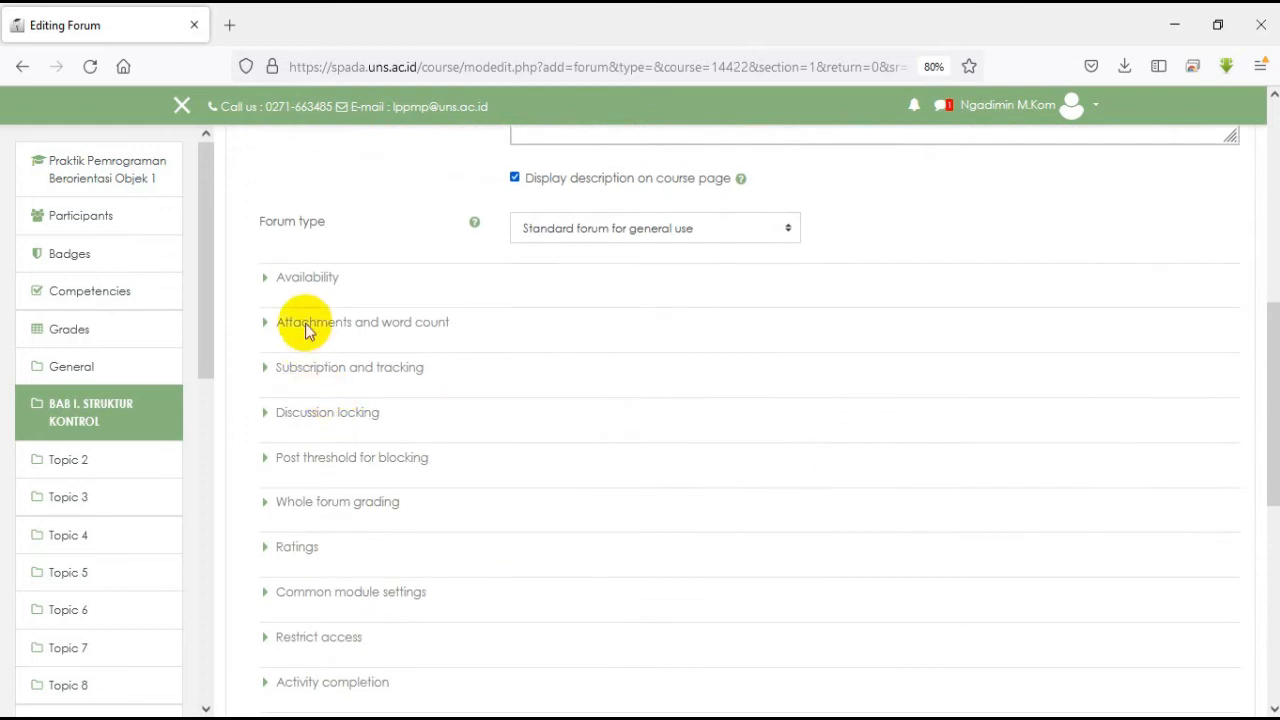
pyautogui.scroll(-1, 287, 480)
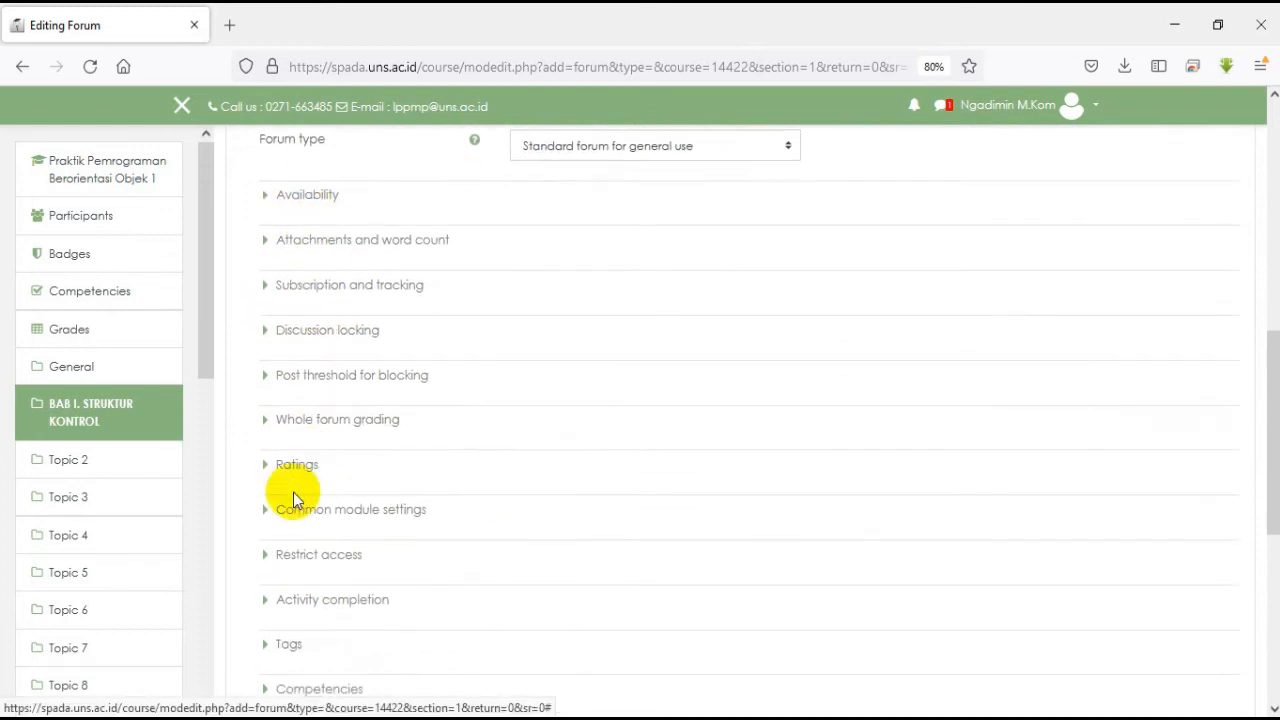
# Set the forum's rating Aggregate type to Maximum rating on the 100-point scale
pyautogui.click(265, 470)
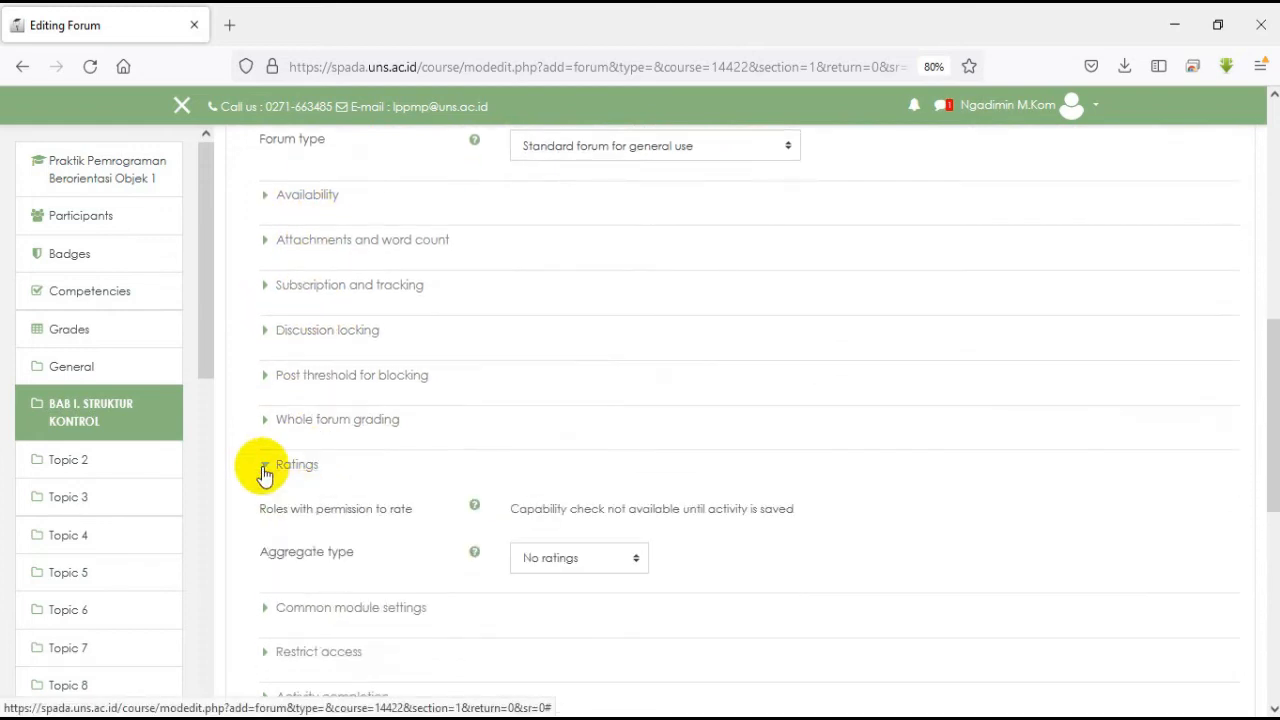
pyautogui.click(628, 560)
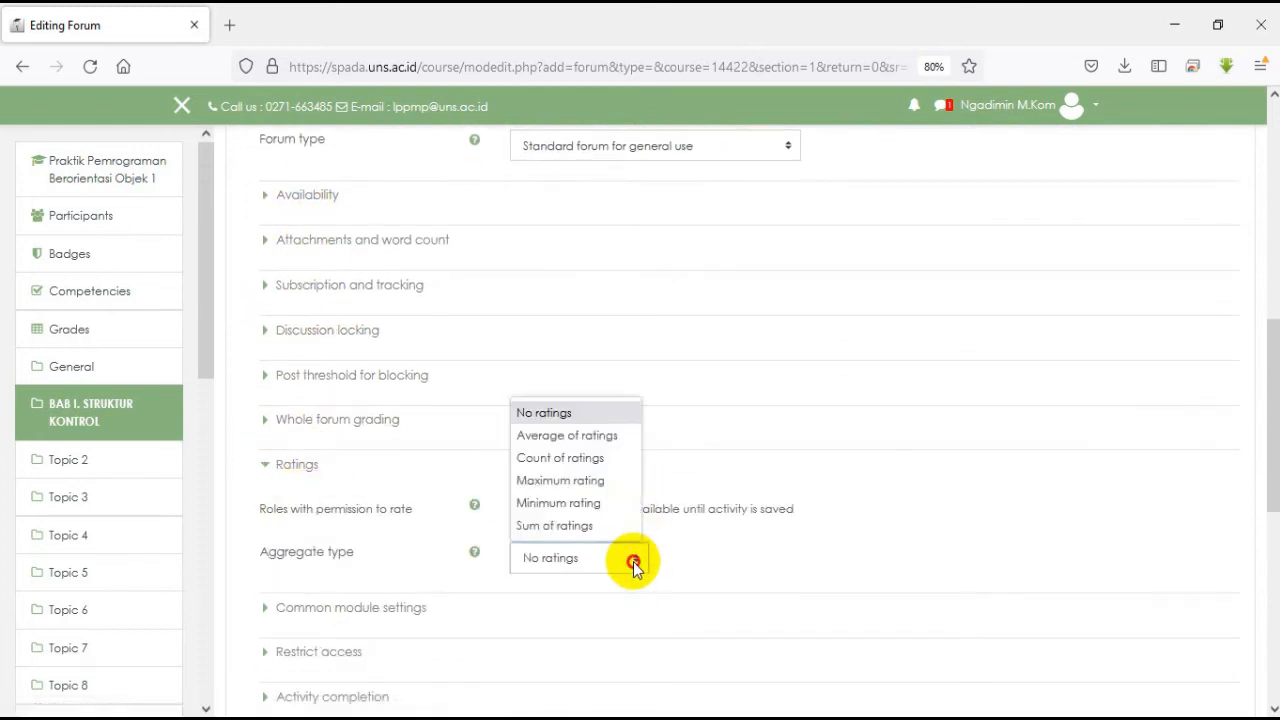
pyautogui.click(588, 480)
pyautogui.scroll(-5, 478, 459)
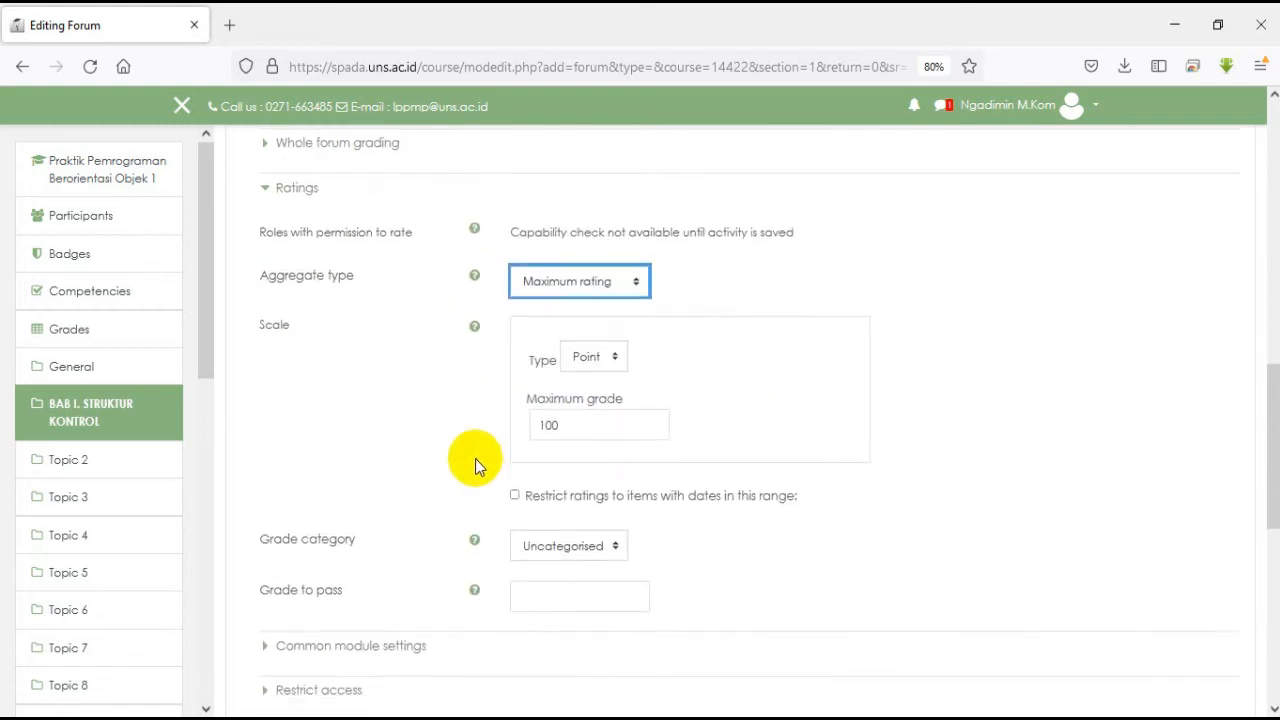
pyautogui.scroll(-2, 478, 455)
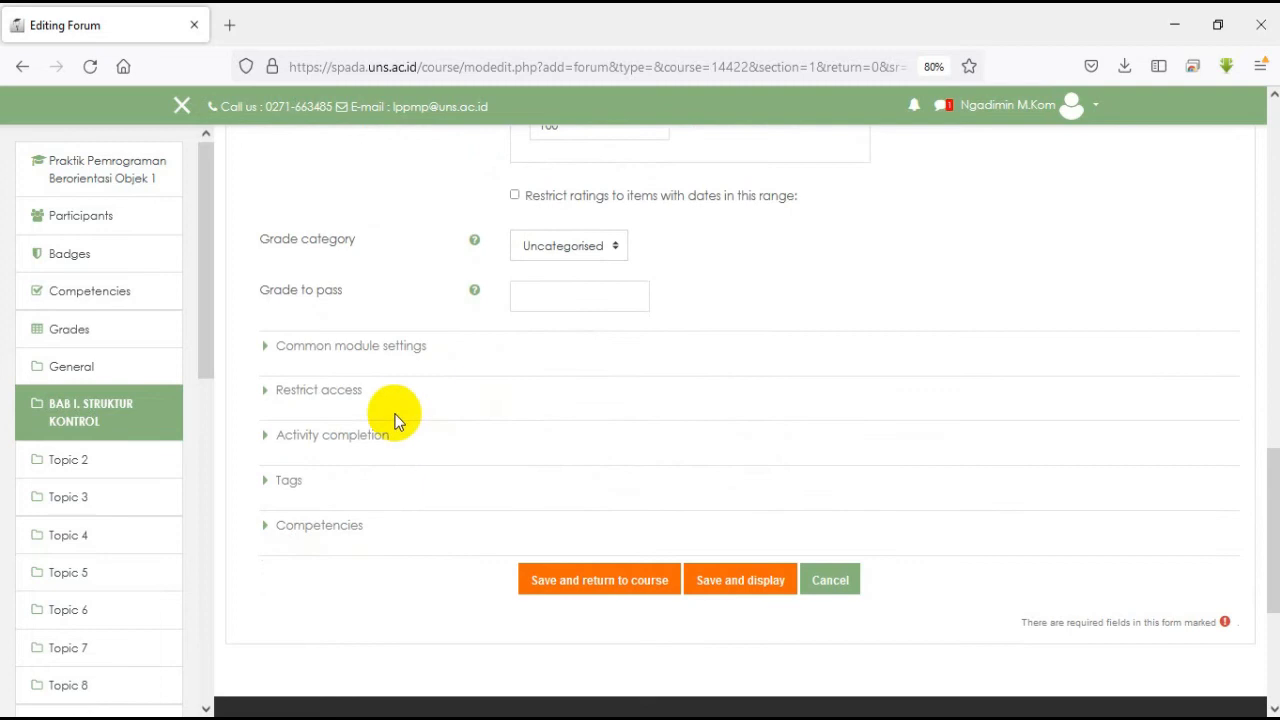
# Add an activity-completion restriction on Materi video tutorial Looping, then save and return to the course
pyautogui.click(266, 401)
pyautogui.click(563, 480)
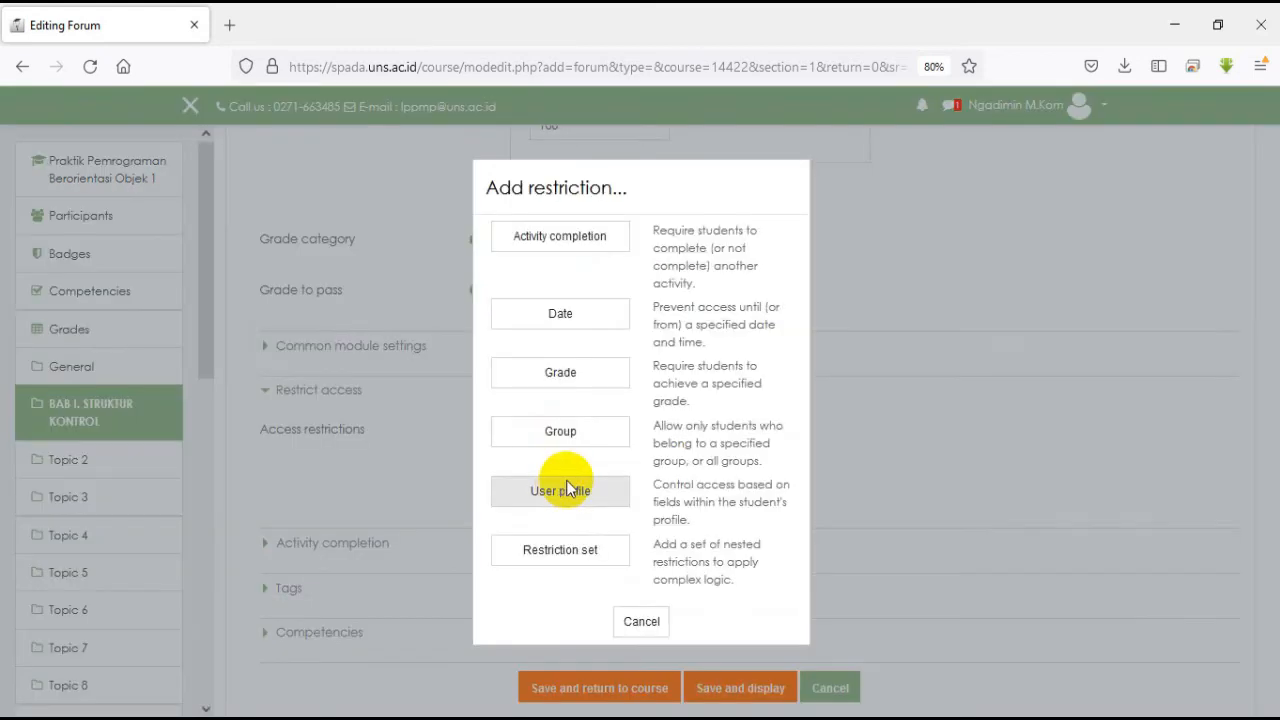
pyautogui.click(571, 248)
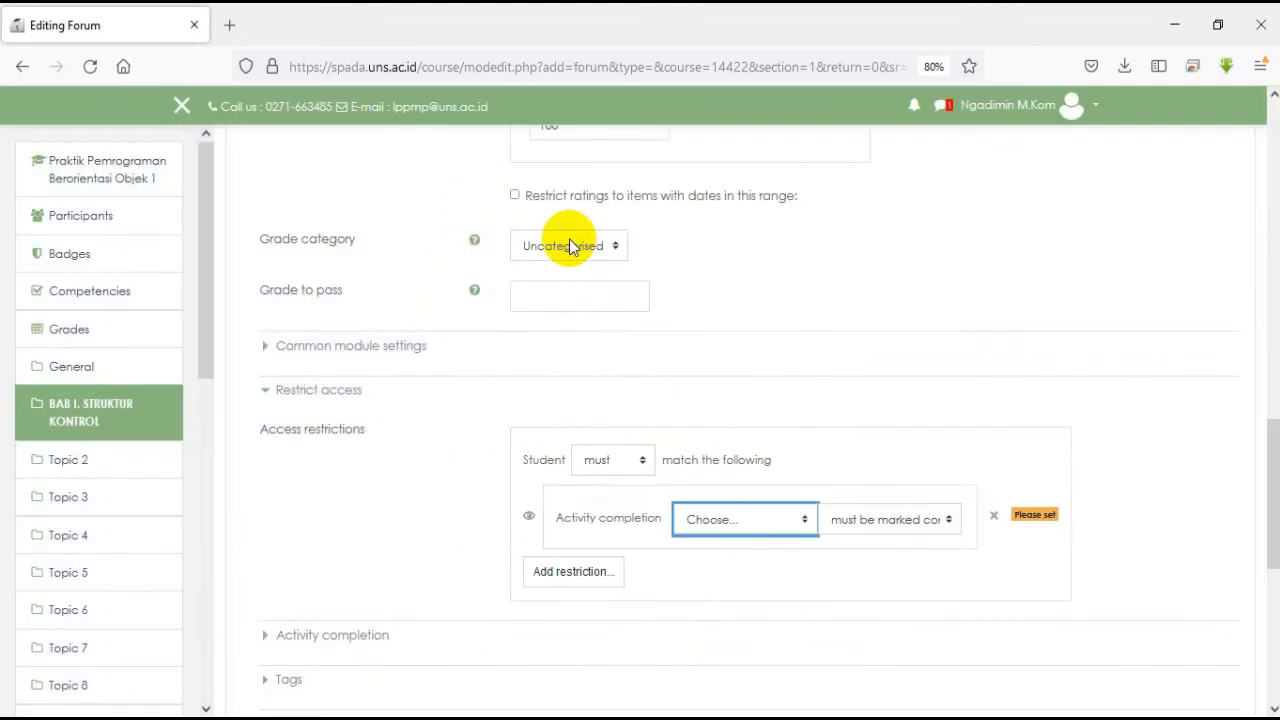
pyautogui.click(805, 528)
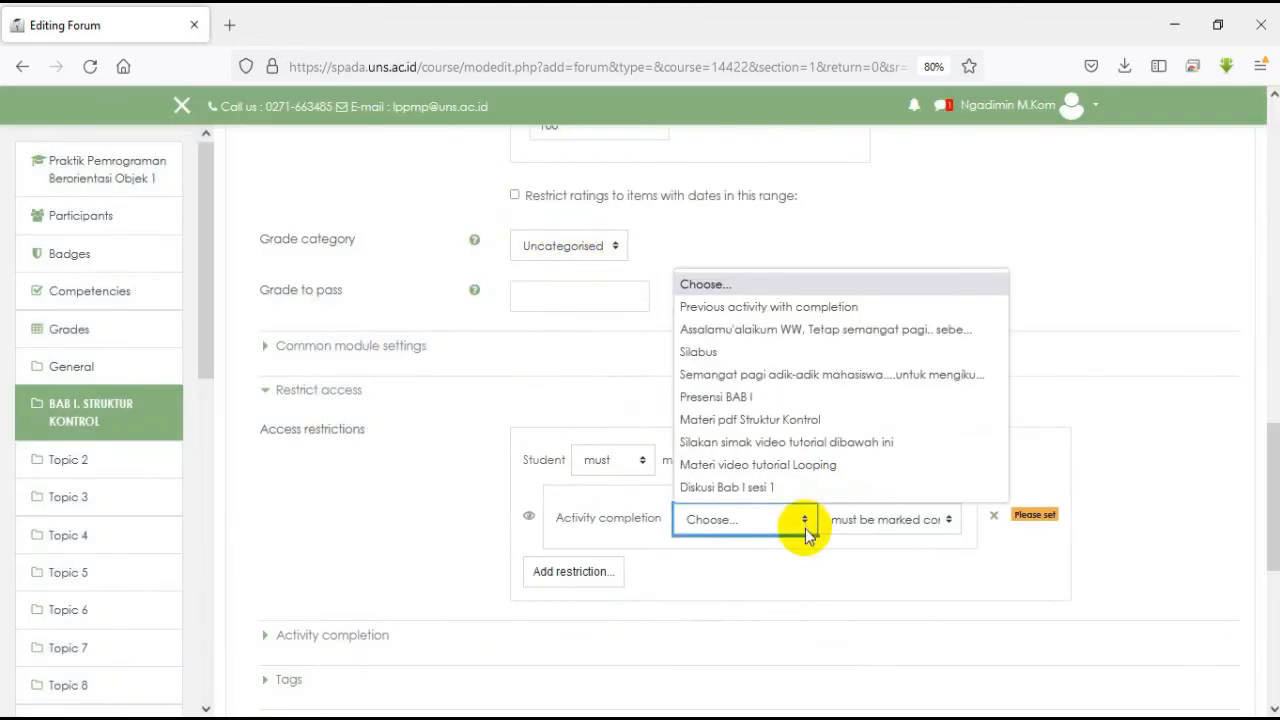
pyautogui.click(782, 468)
pyautogui.scroll(-5, 637, 555)
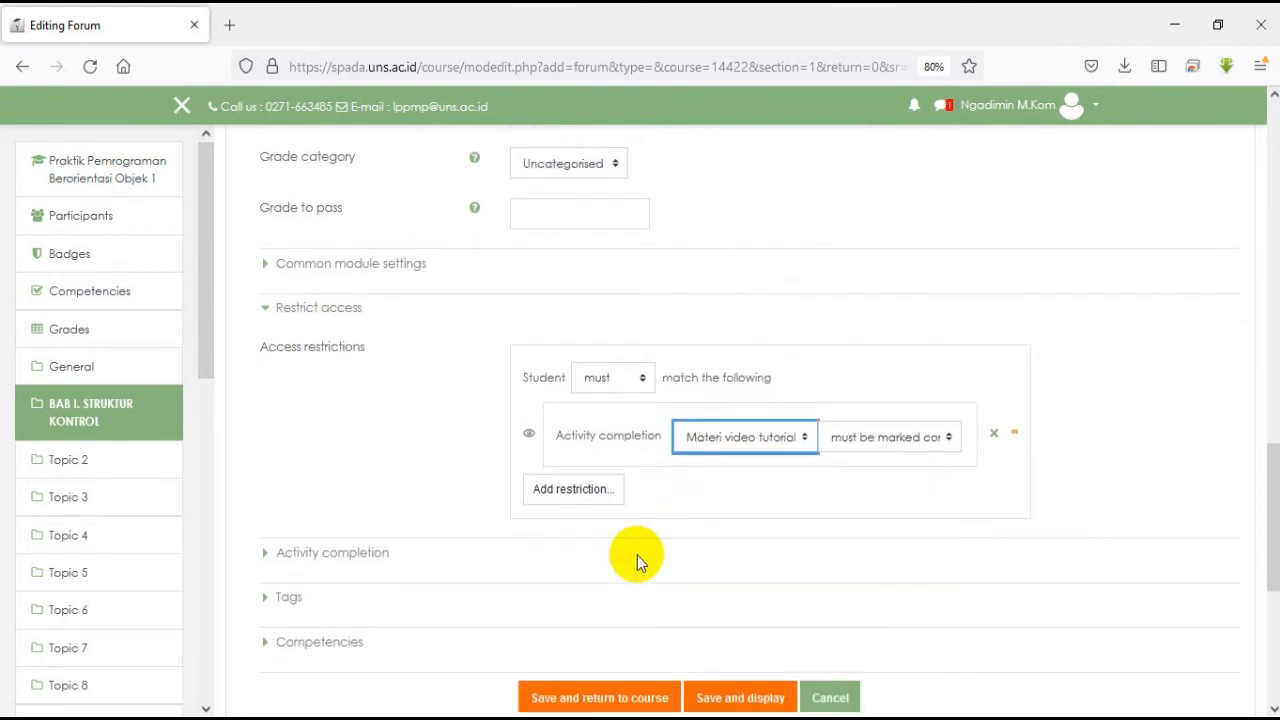
pyautogui.click(609, 533)
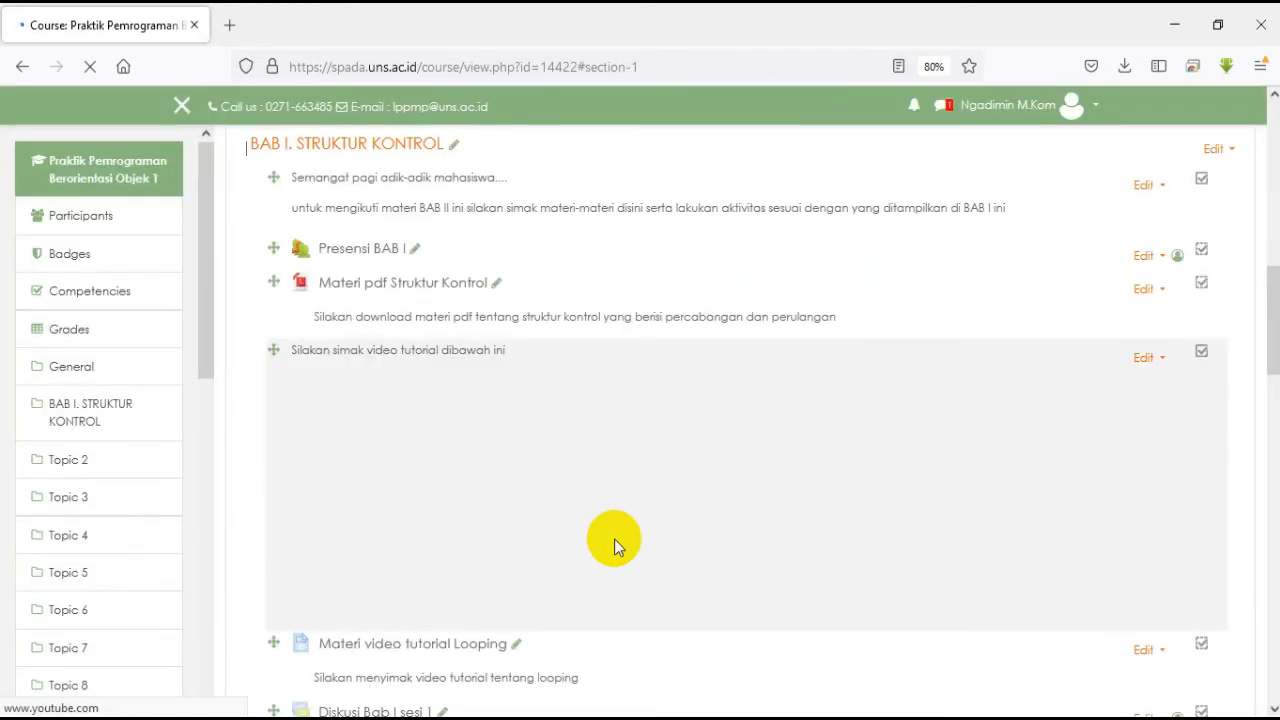
pyautogui.scroll(-6, 800, 486)
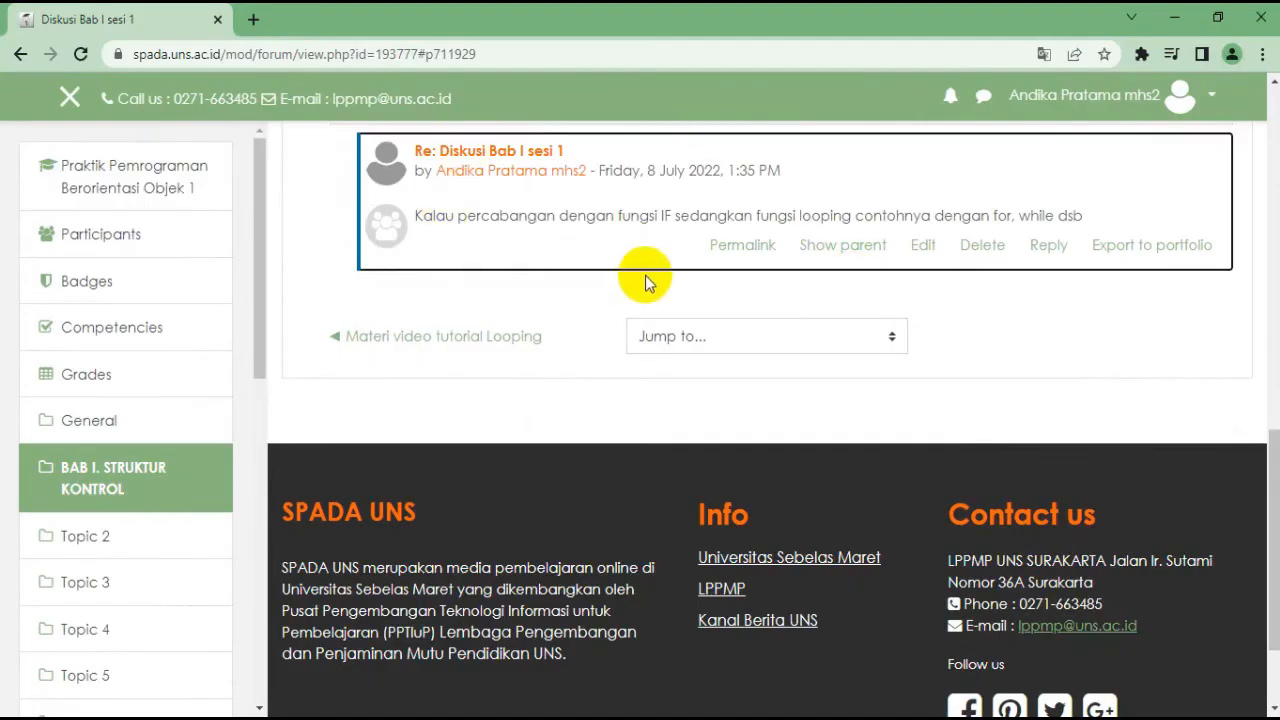
pyautogui.scroll(2, 651, 263)
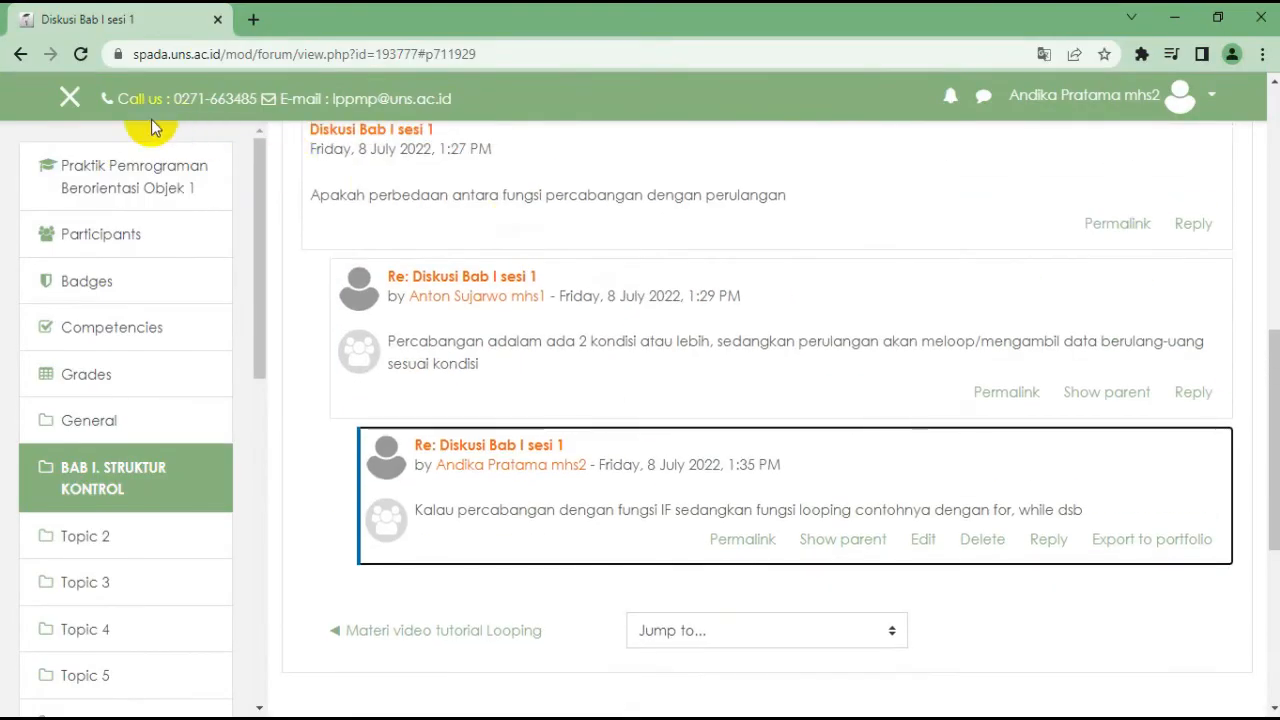
# As the student, reload the thread to see the 82 rating, then find Diskusi Bab I sesi 2 on the course page
pyautogui.click(80, 54)
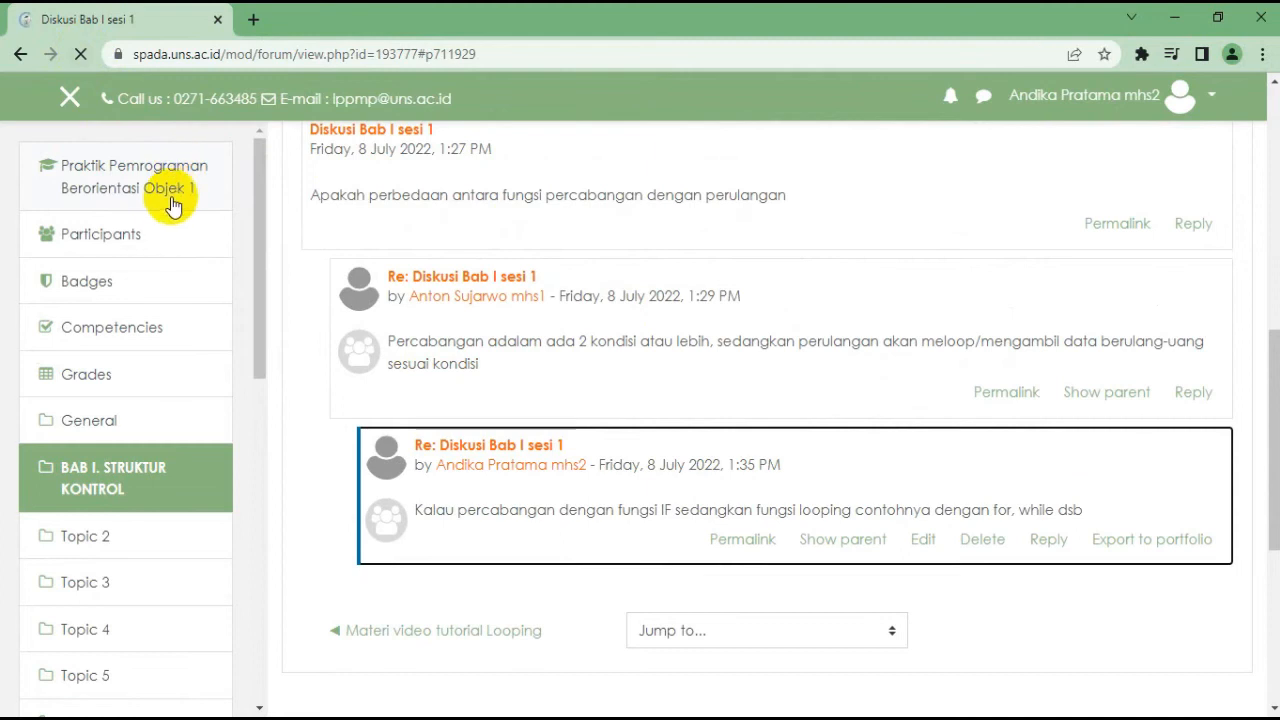
pyautogui.click(117, 188)
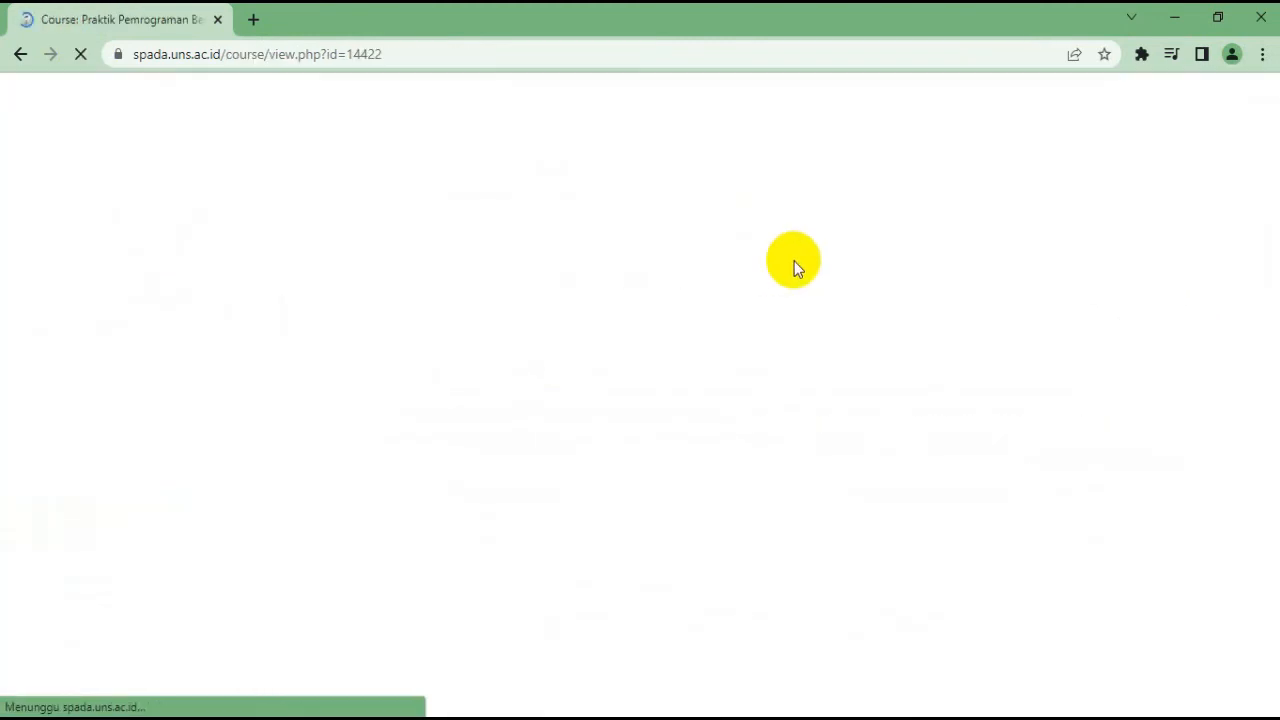
pyautogui.scroll(-9, 846, 337)
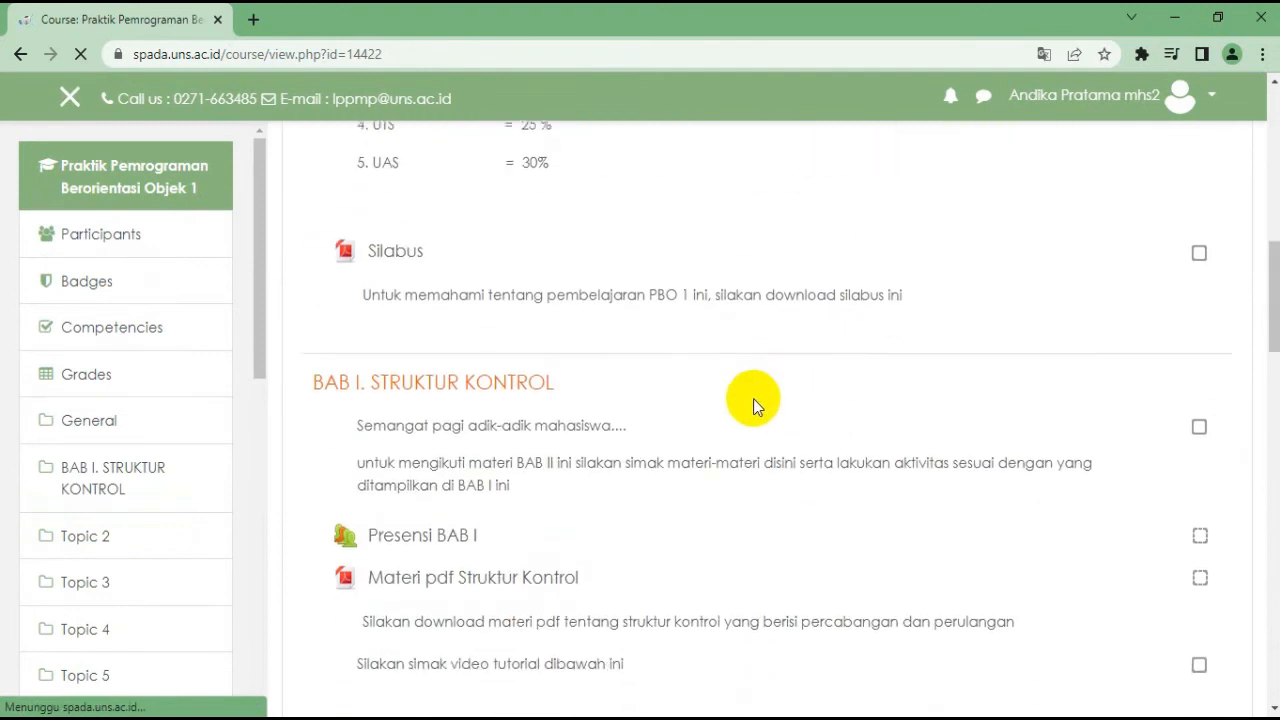
pyautogui.scroll(-10, 755, 405)
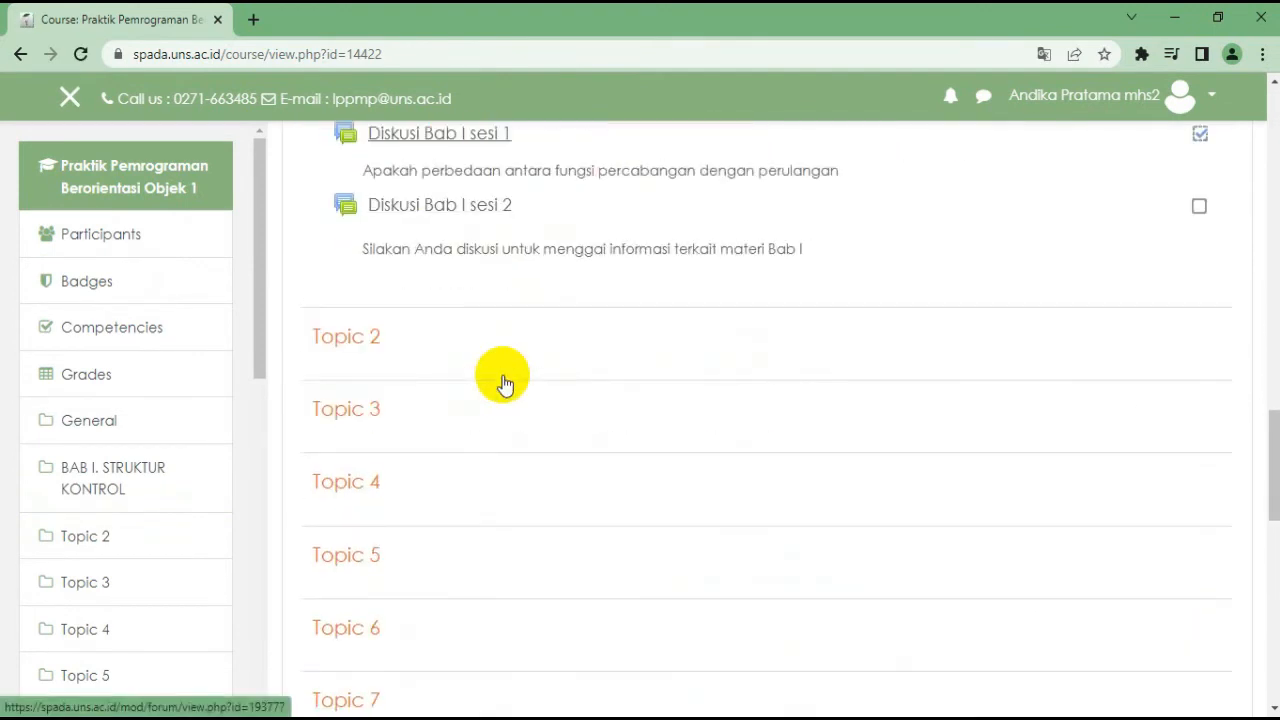
pyautogui.scroll(2, 505, 385)
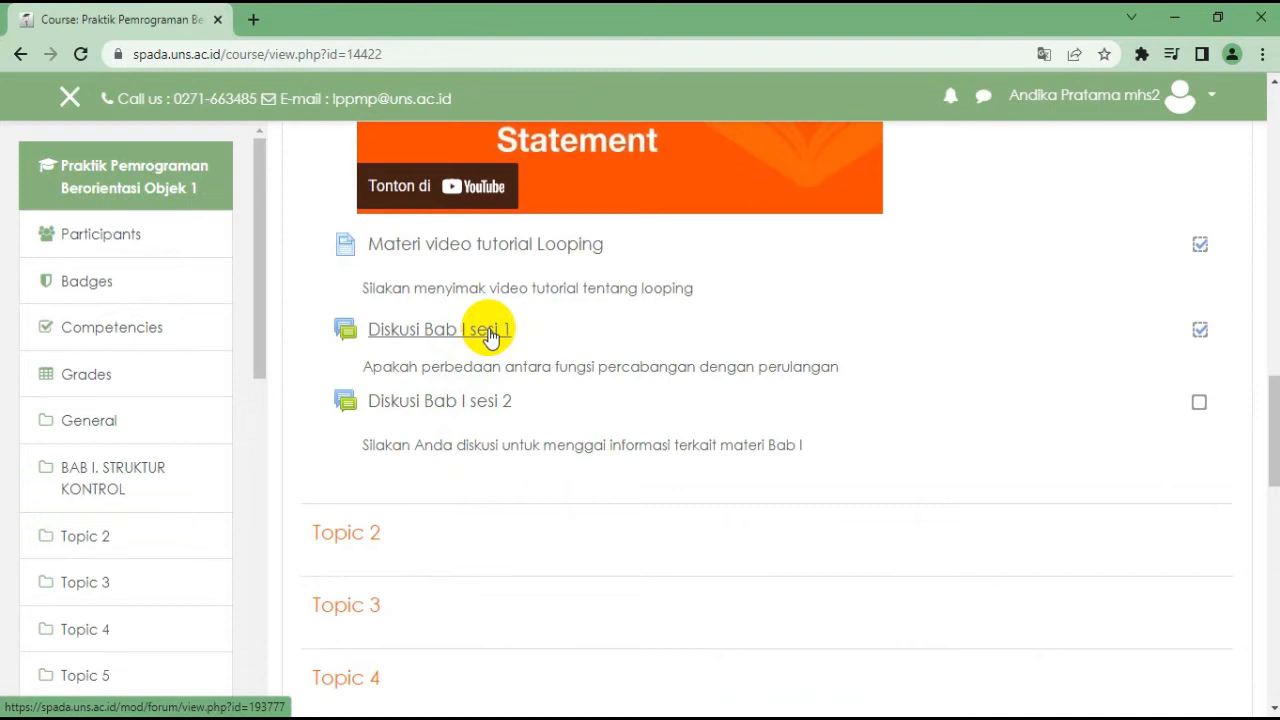
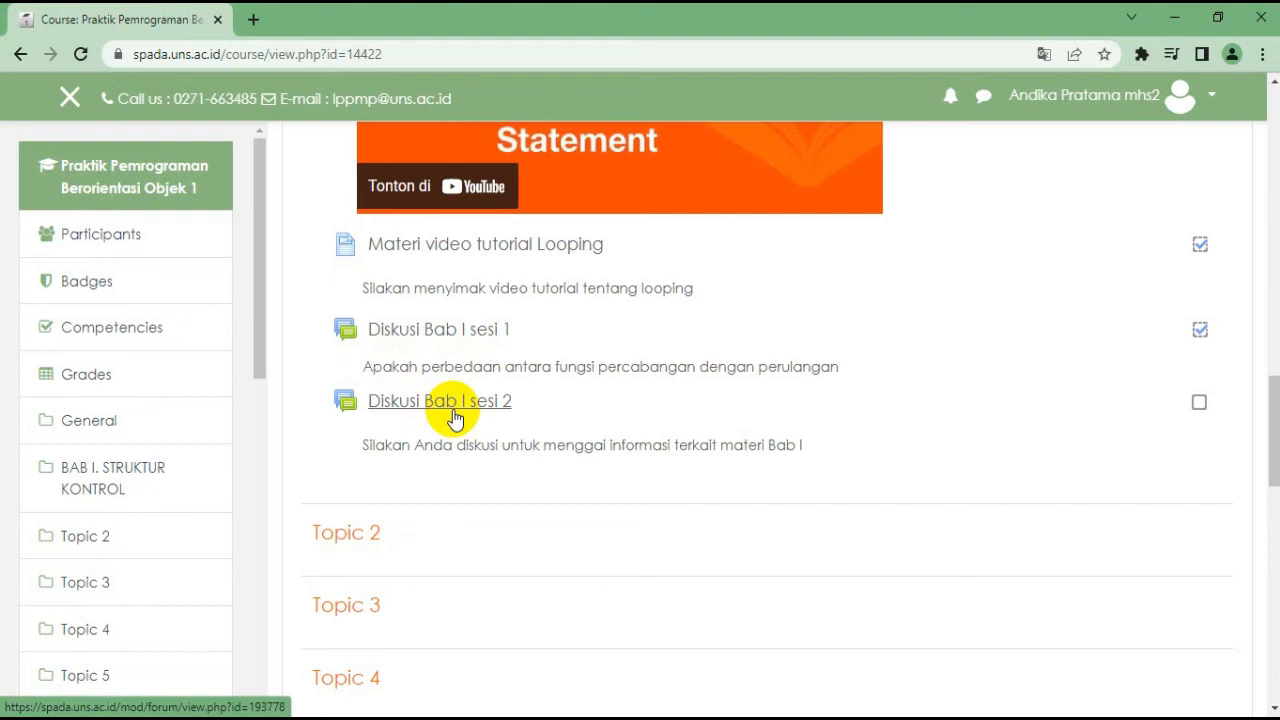
# Open the Diskusi Bab I sesi 2 forum and show it for All participants
pyautogui.click(453, 410)
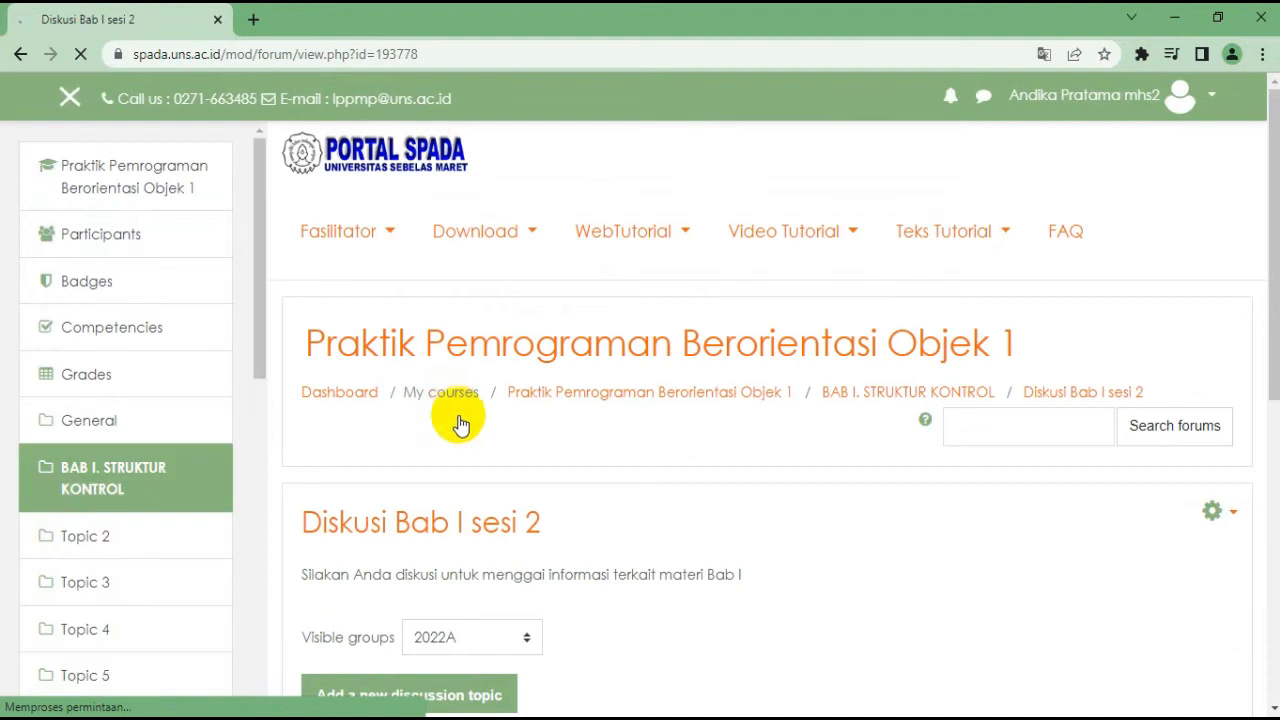
pyautogui.scroll(-4, 460, 418)
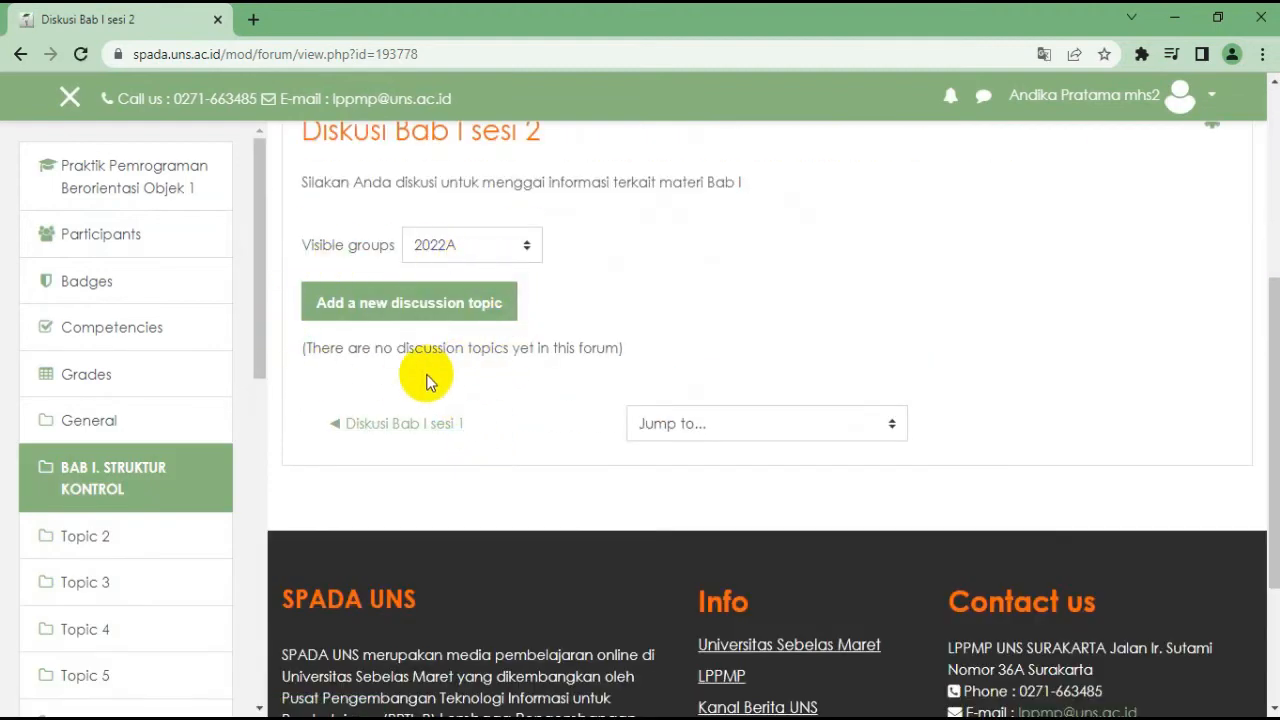
pyautogui.scroll(1, 428, 377)
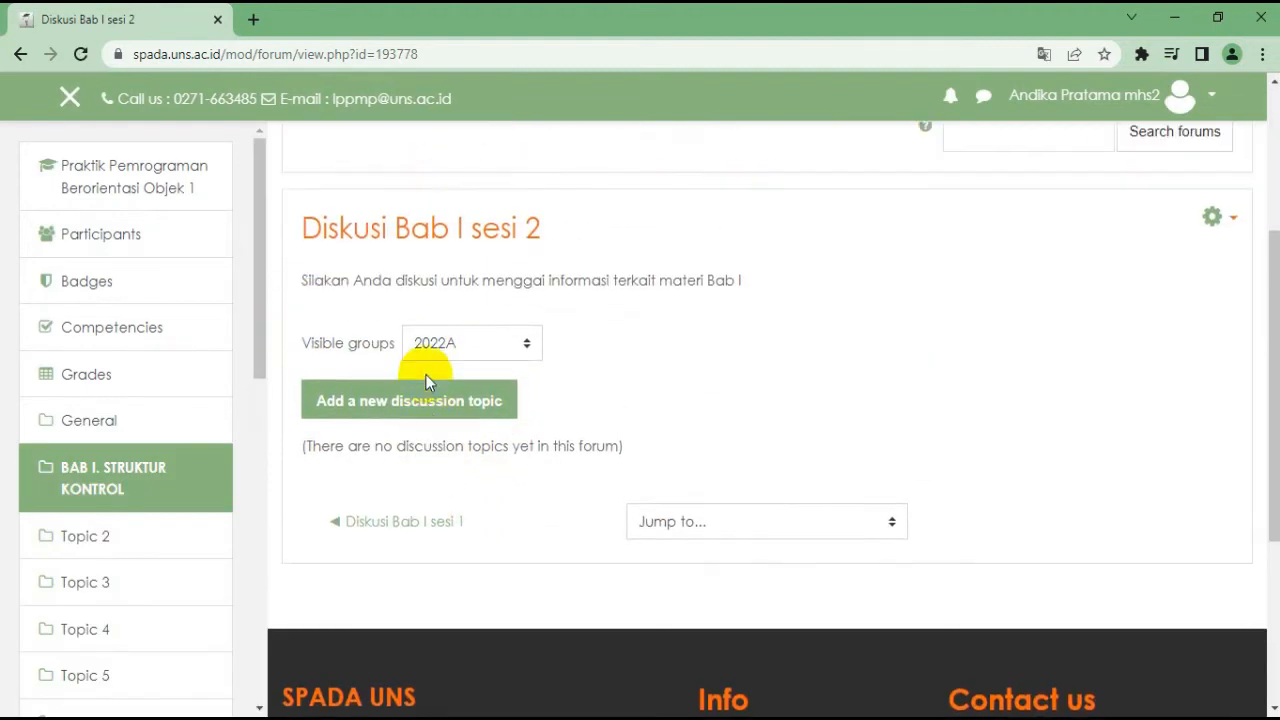
pyautogui.click(526, 347)
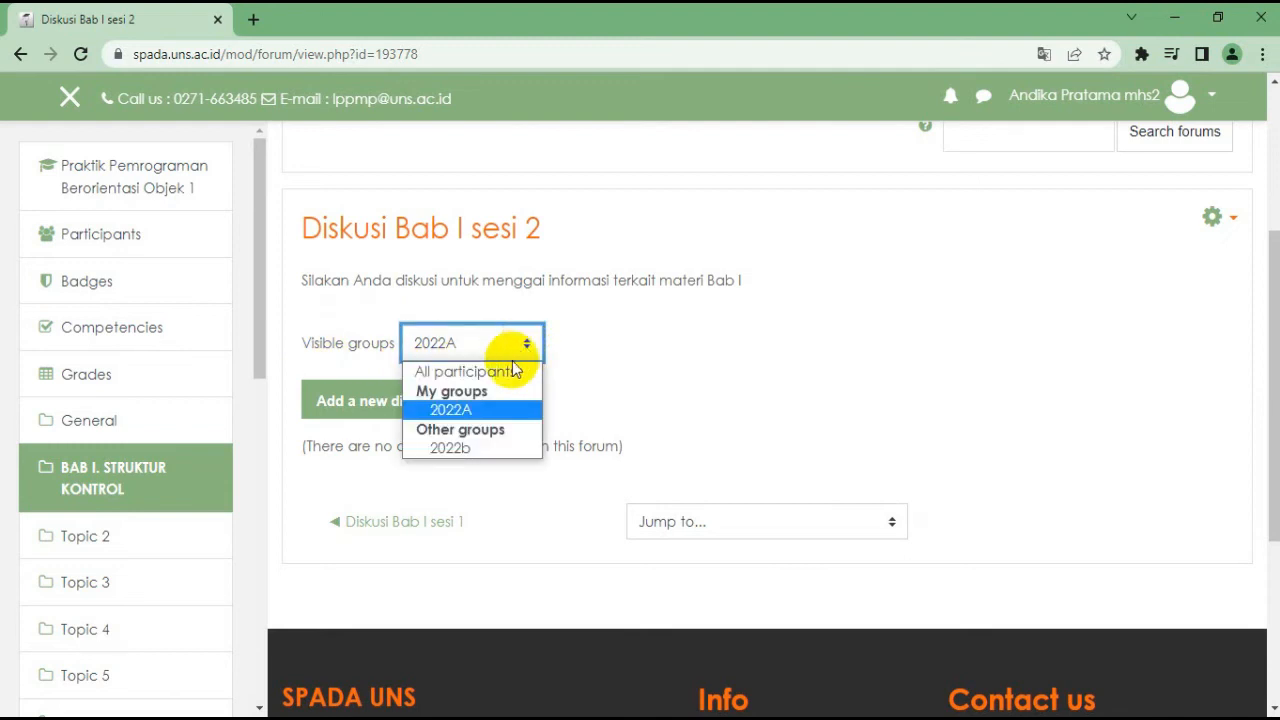
pyautogui.click(490, 371)
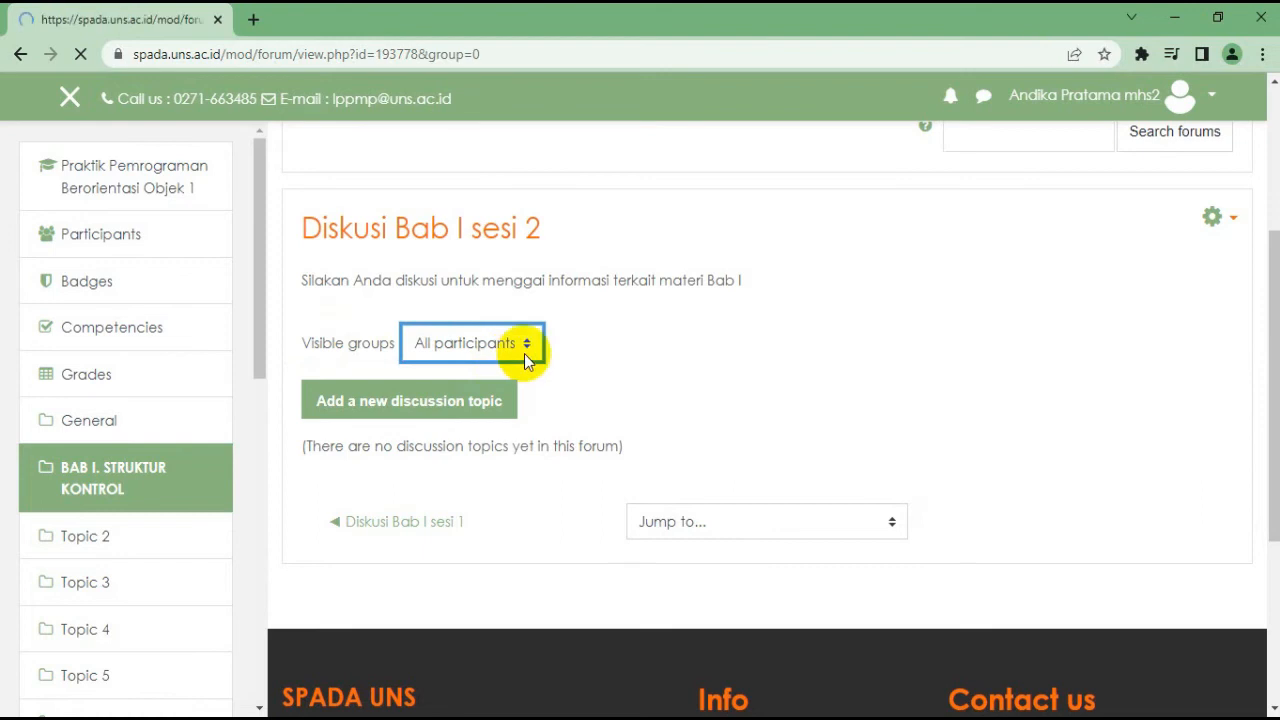
pyautogui.scroll(-4, 610, 465)
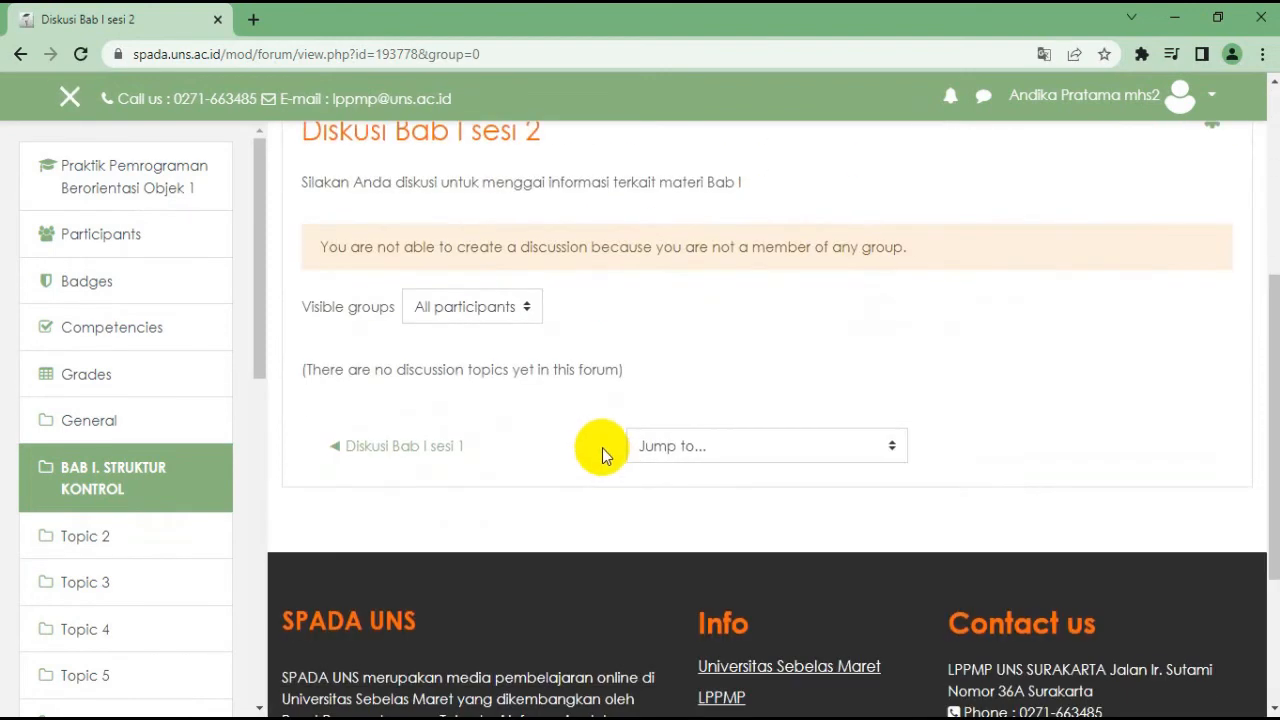
# Switch the forum's visible group back to 2022A
pyautogui.click(528, 307)
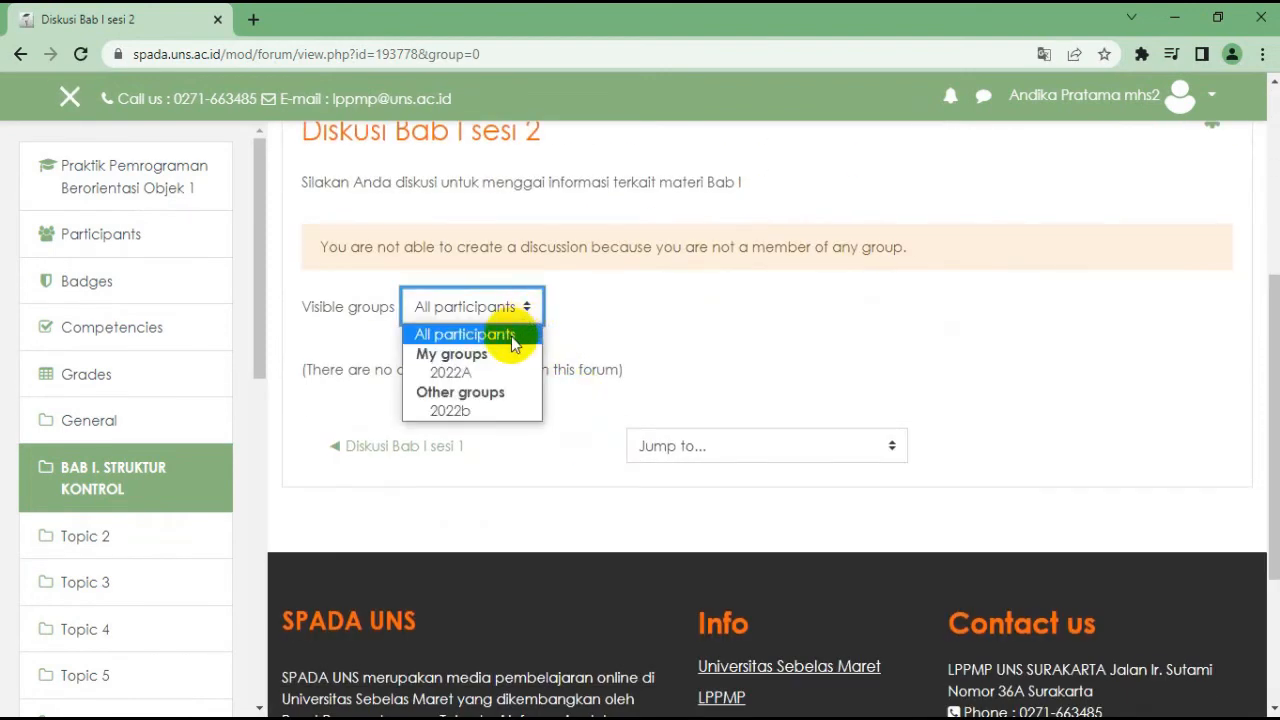
pyautogui.click(493, 375)
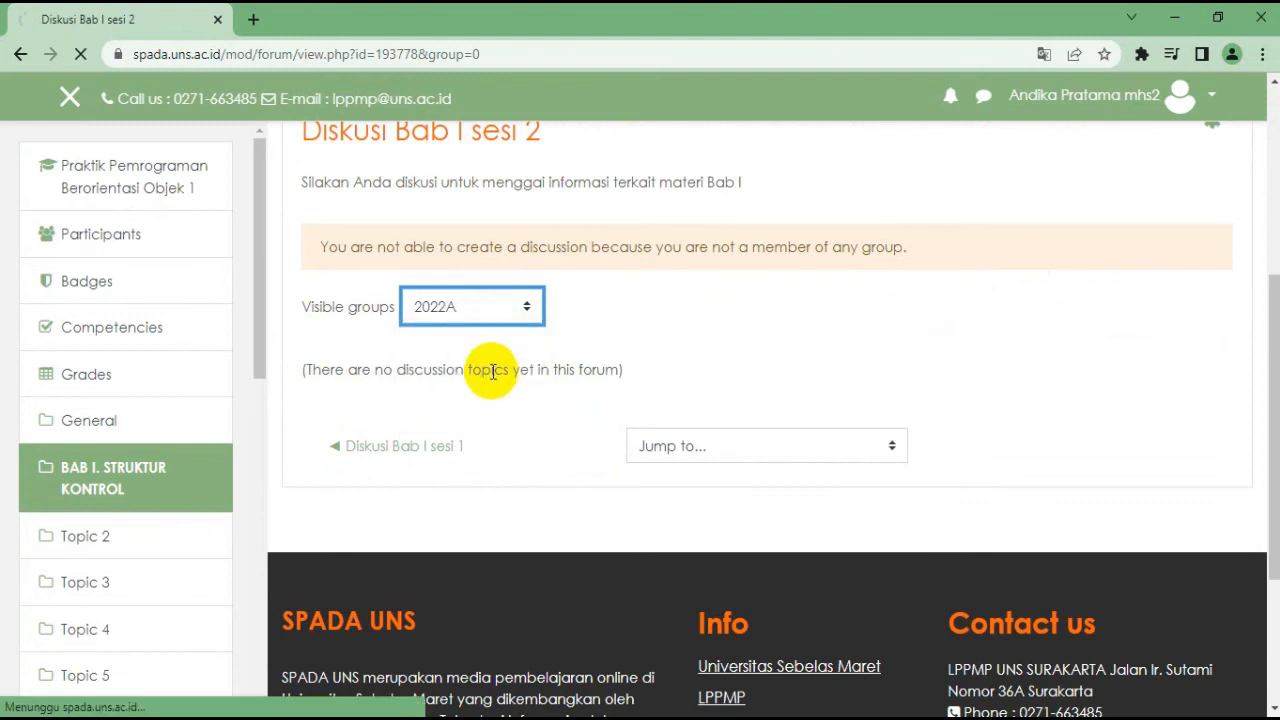
pyautogui.scroll(-2, 497, 376)
pyautogui.scroll(-2, 528, 460)
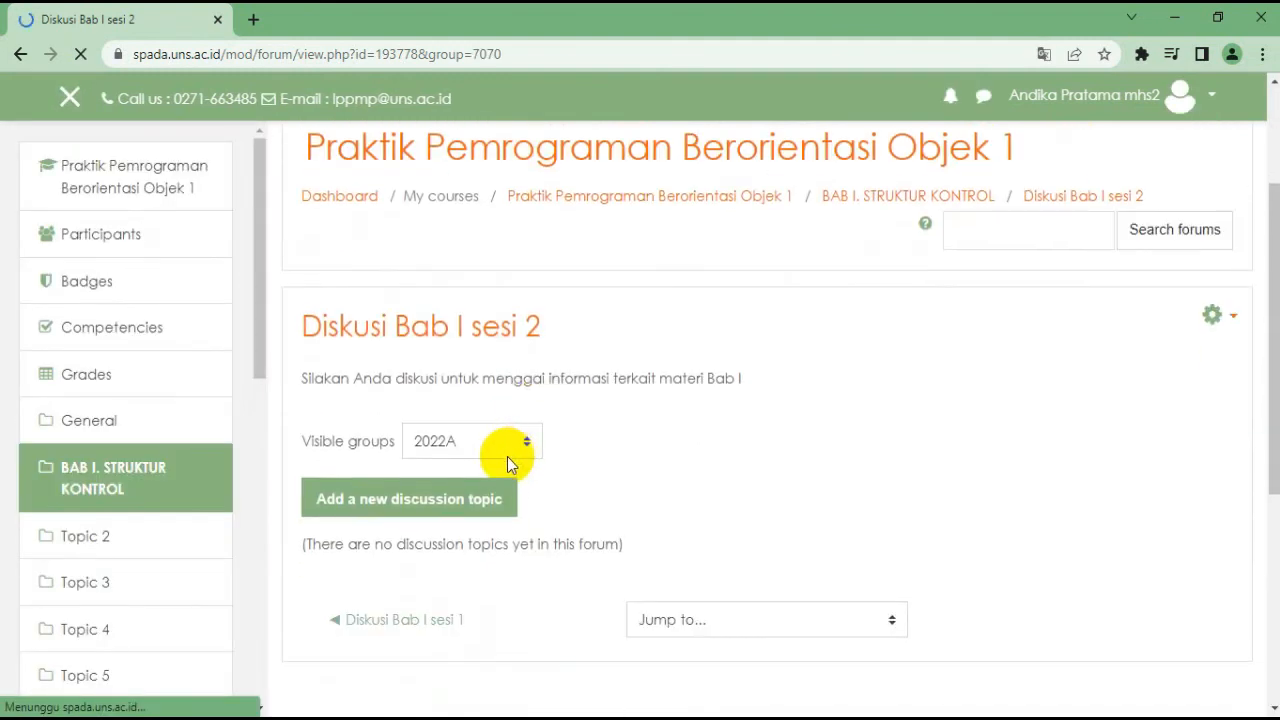
pyautogui.scroll(-2, 507, 456)
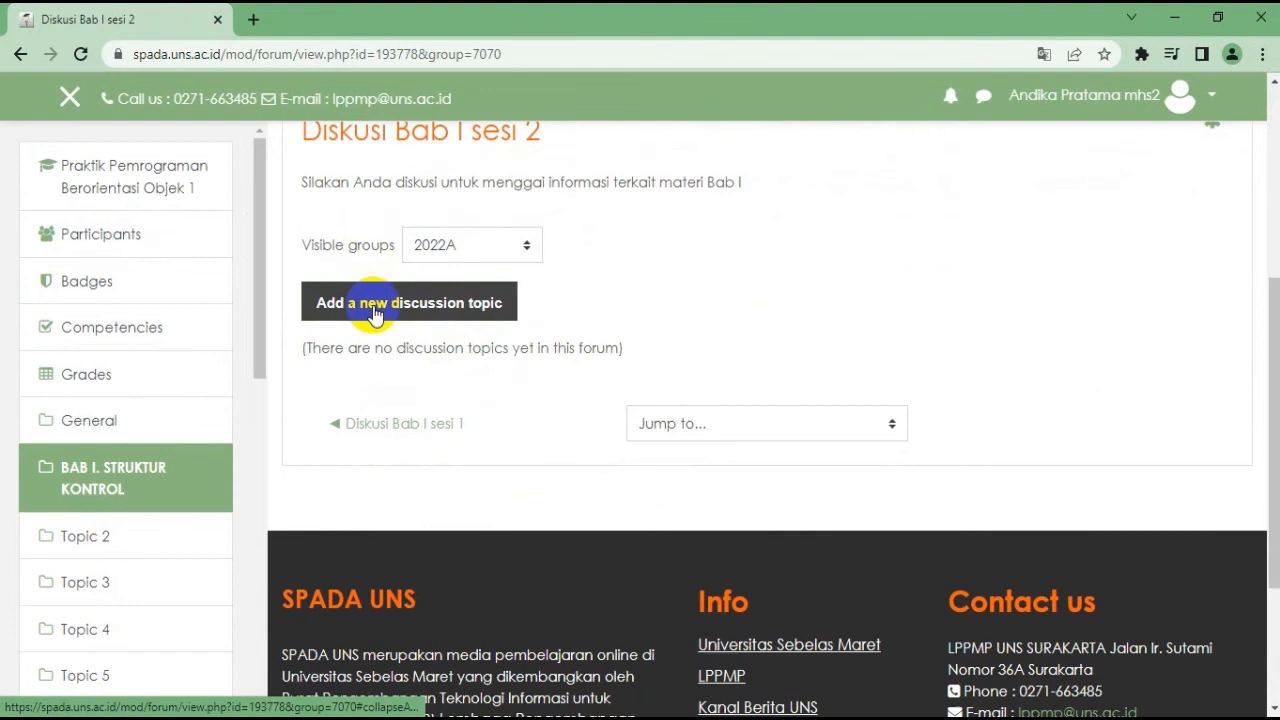
# Start a new discussion topic, draft a subject line, then clear the overly long text
pyautogui.click(375, 312)
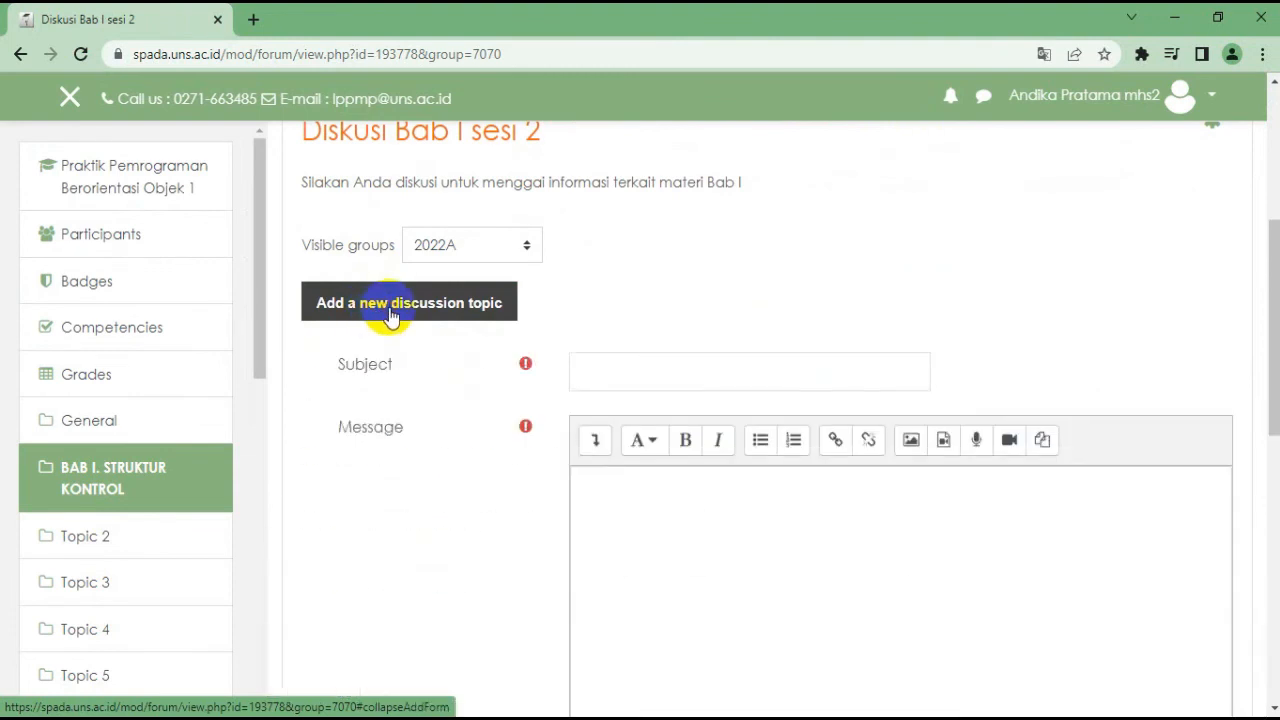
pyautogui.click(739, 371)
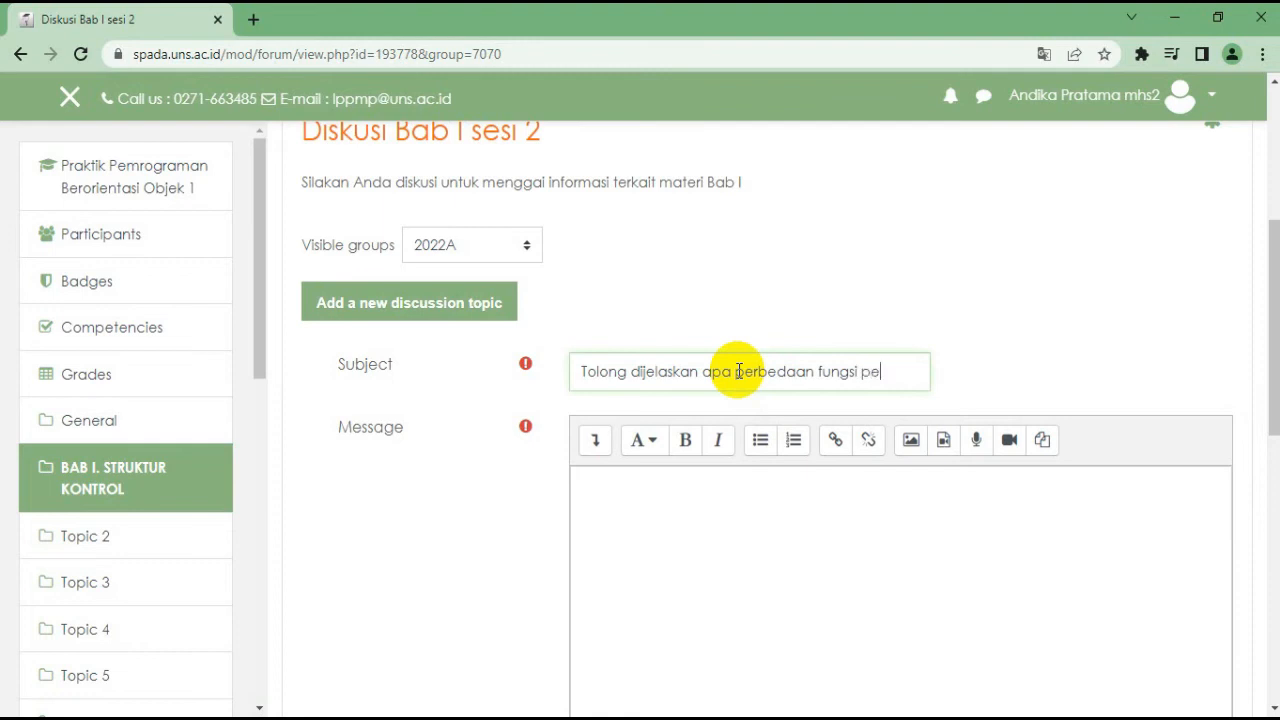
pyautogui.write('bangan dan')
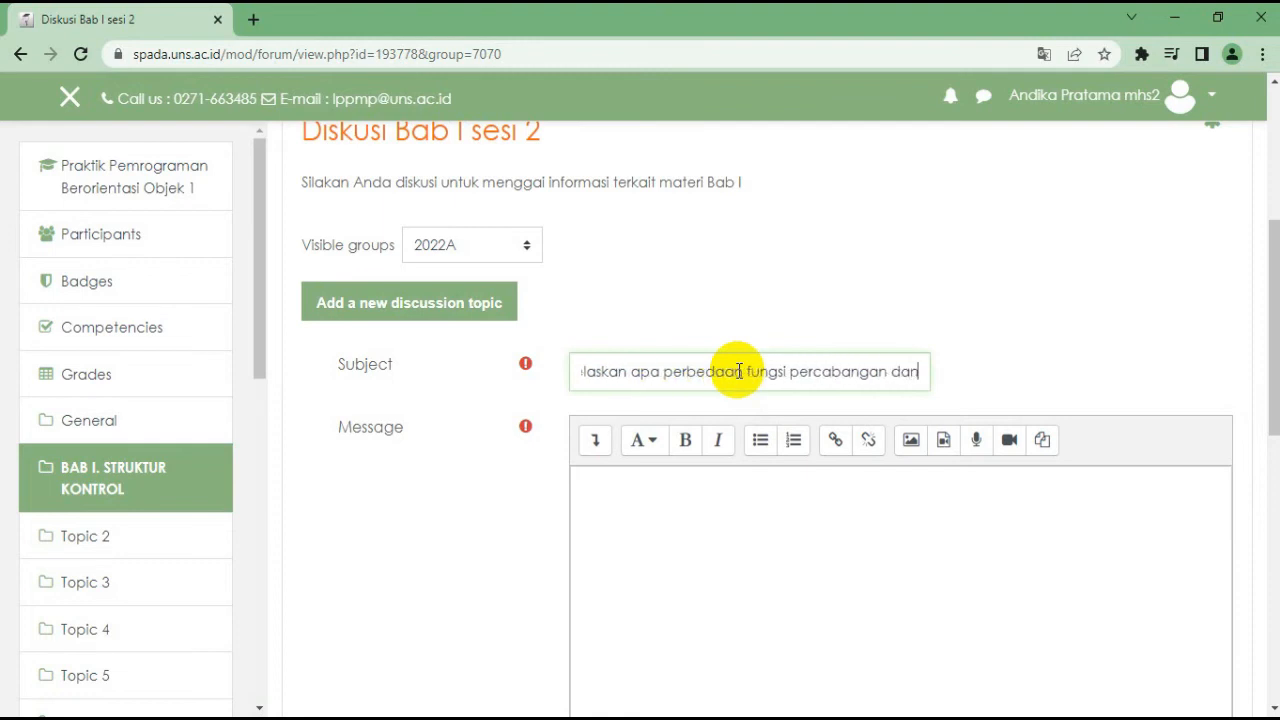
pyautogui.write(' perulangan')
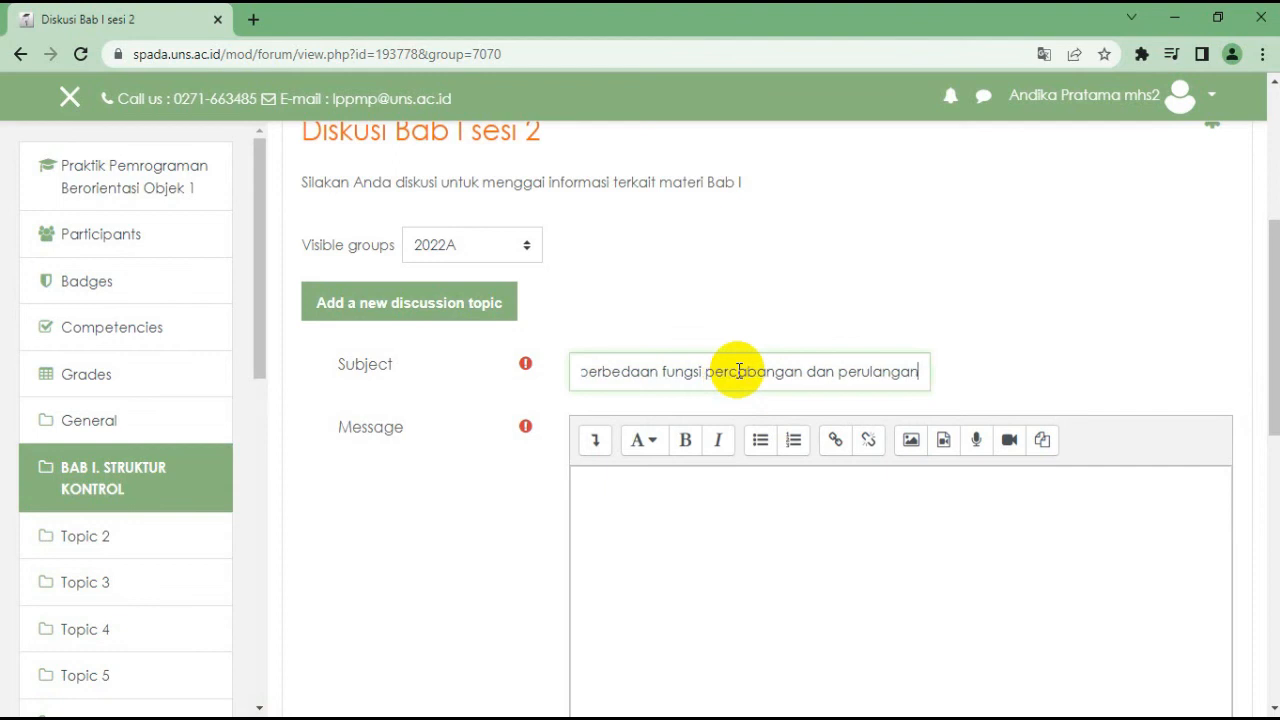
pyautogui.click(754, 498)
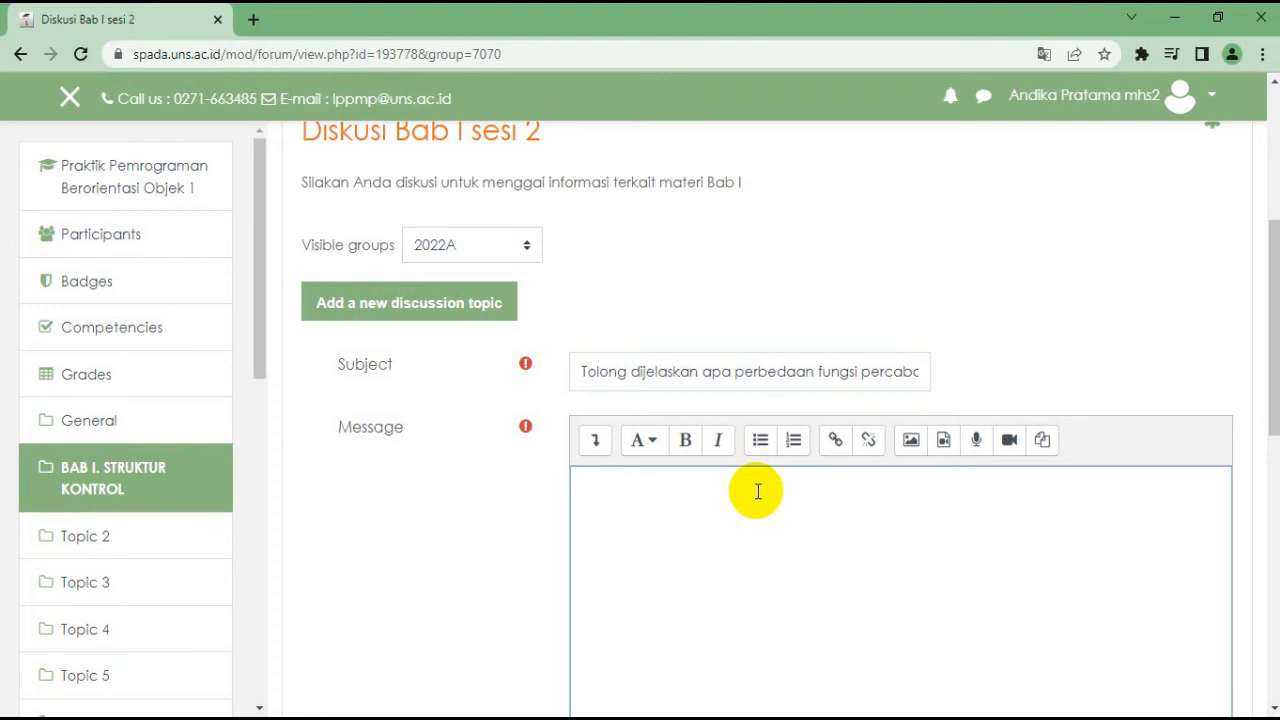
pyautogui.click(580, 371)
pyautogui.scroll(-5, 586, 366)
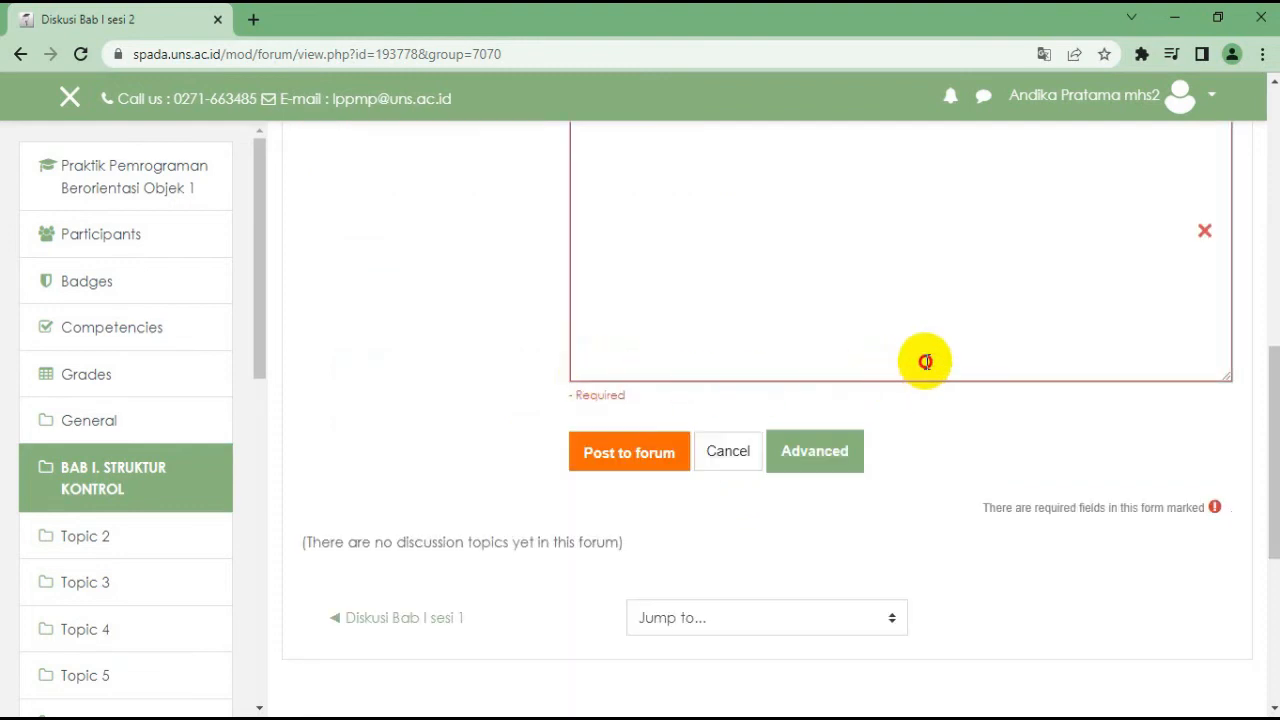
pyautogui.scroll(5, 925, 362)
pyautogui.moveTo(586, 371); pyautogui.dragTo(1013, 390)
pyautogui.hotkey('ctrl', 'c')
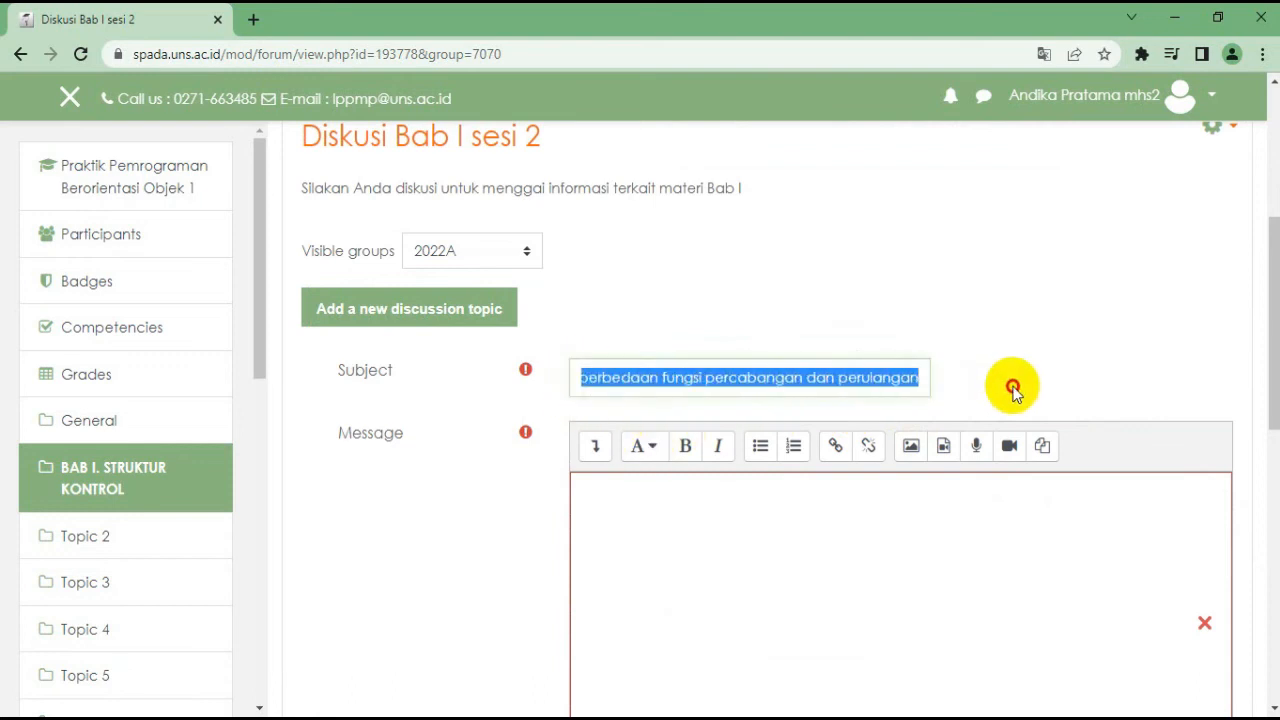
pyautogui.press('BackSpace')
# Paste the branching-versus-looping question into the message and add 'dong' before 'dijelaskan'
pyautogui.click(773, 511)
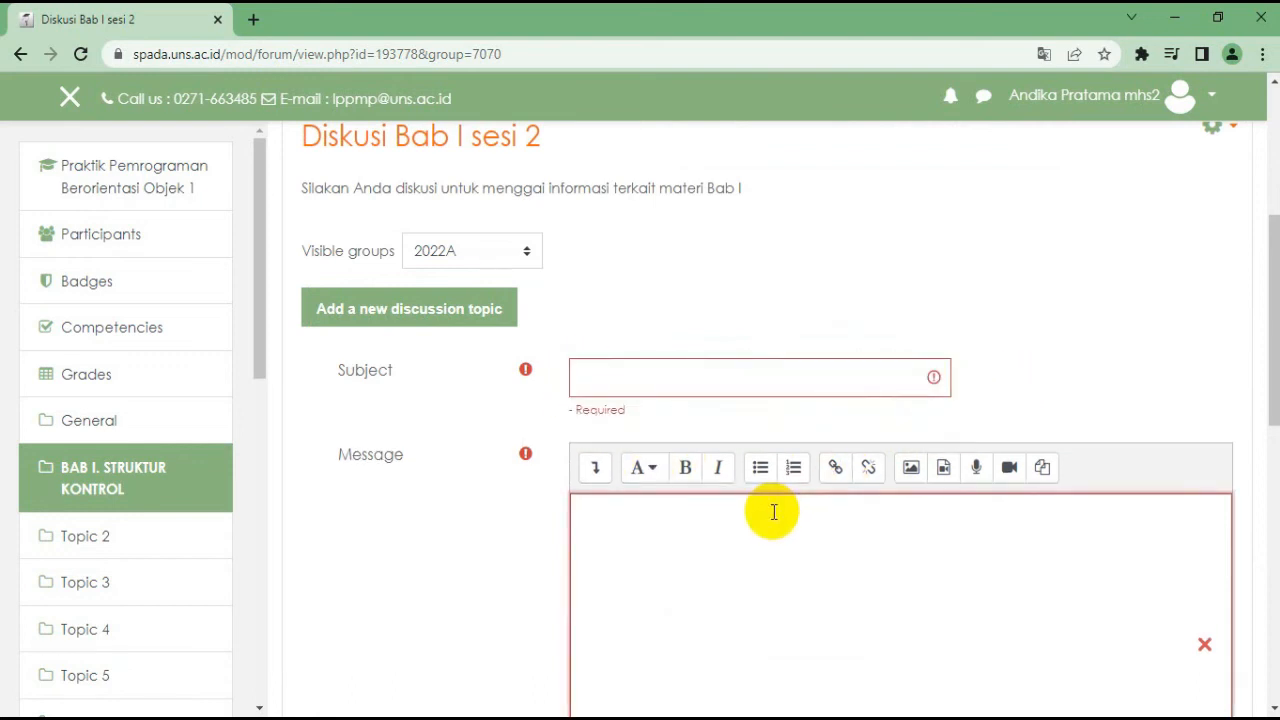
pyautogui.hotkey('ctrl', 'v')
pyautogui.click(659, 383)
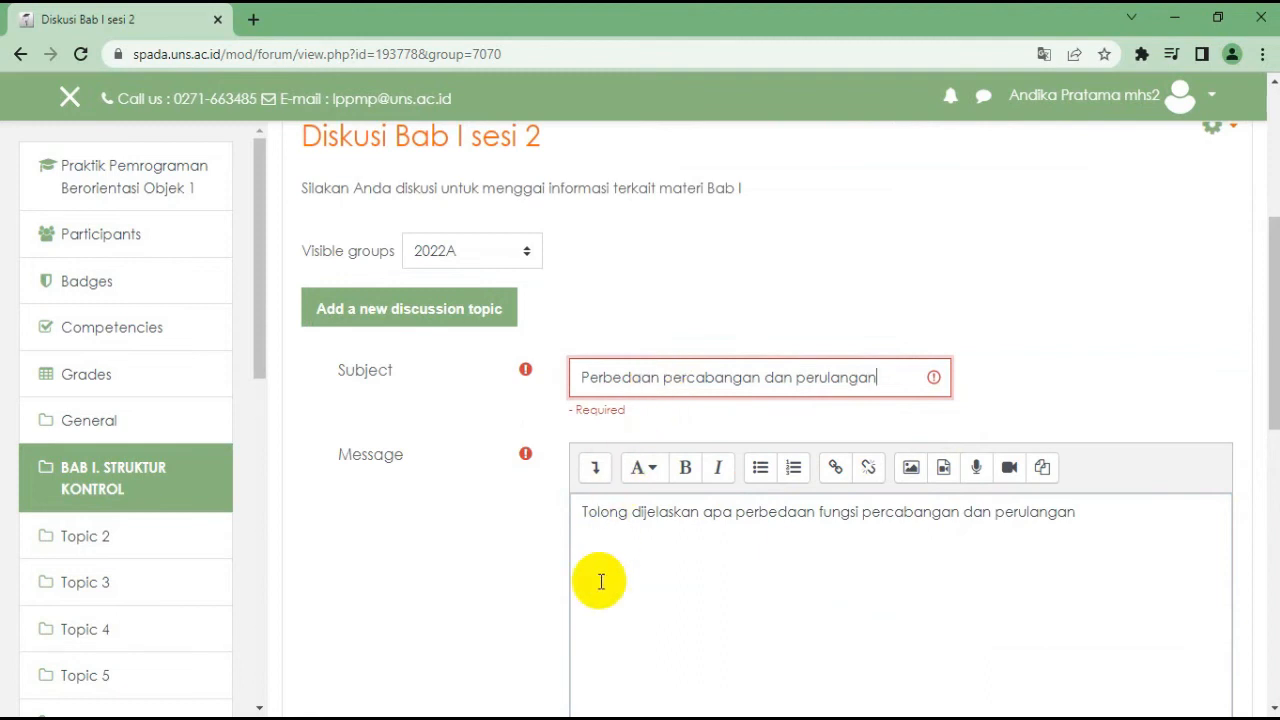
pyautogui.click(631, 515)
pyautogui.write('dong')
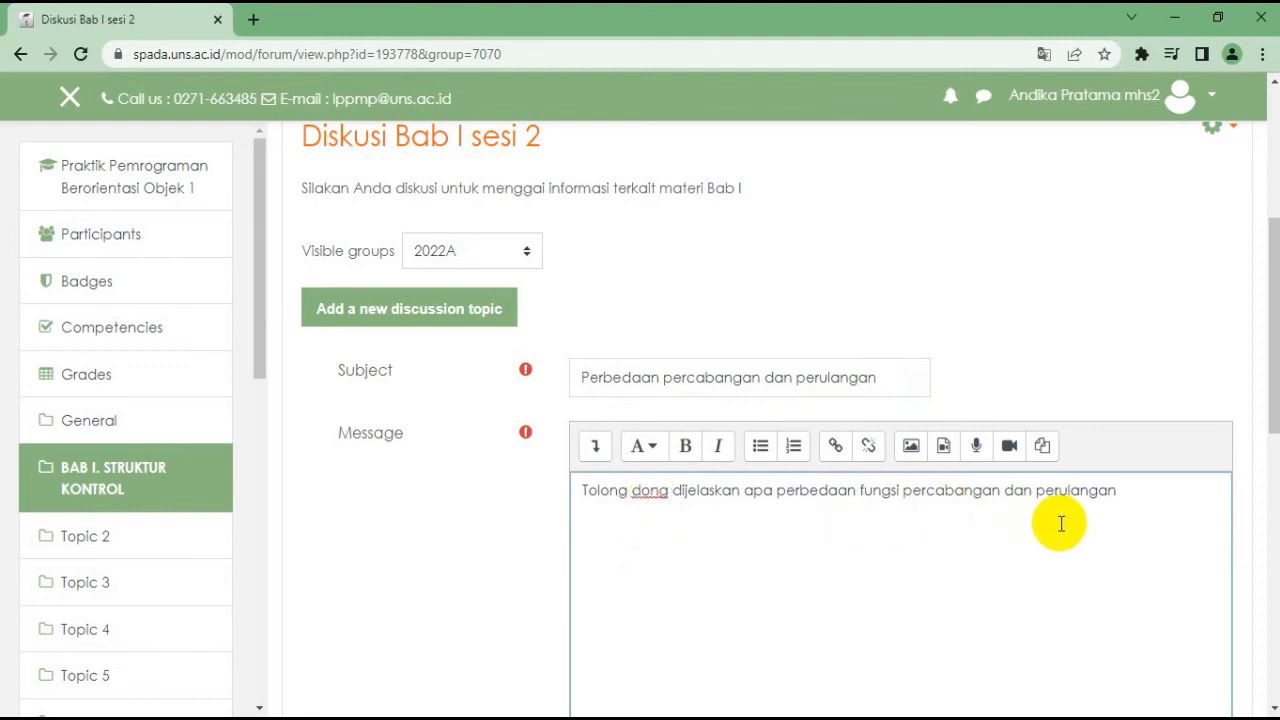
pyautogui.scroll(-3, 780, 525)
pyautogui.scroll(-2, 646, 480)
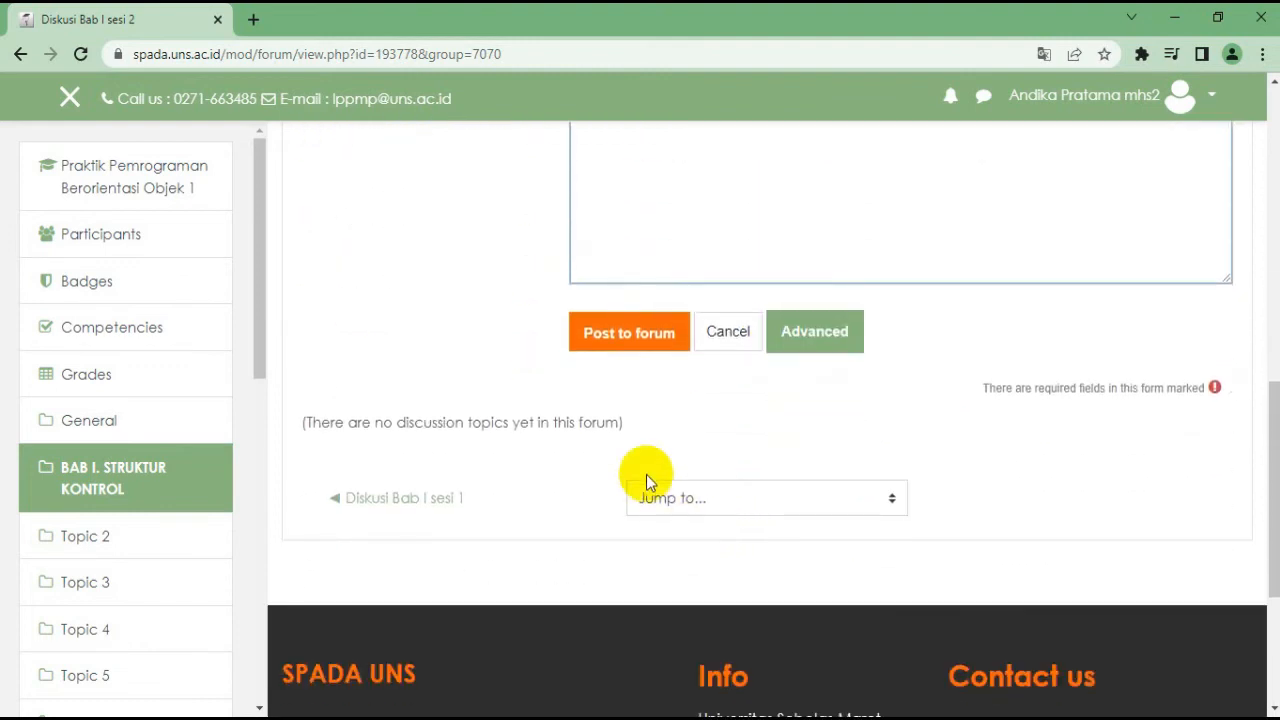
# Post the topic 'Perbedaan percabangan dan perulangan' to the forum
pyautogui.click(628, 348)
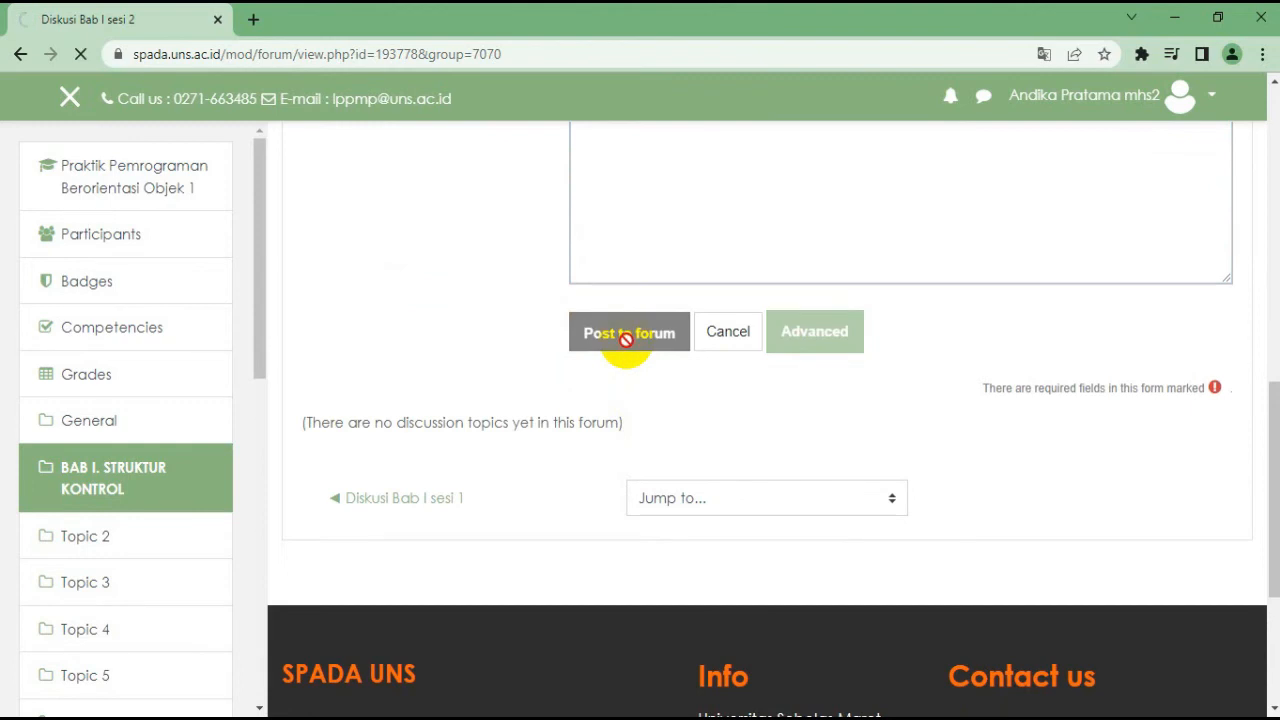
pyautogui.scroll(-4, 623, 337)
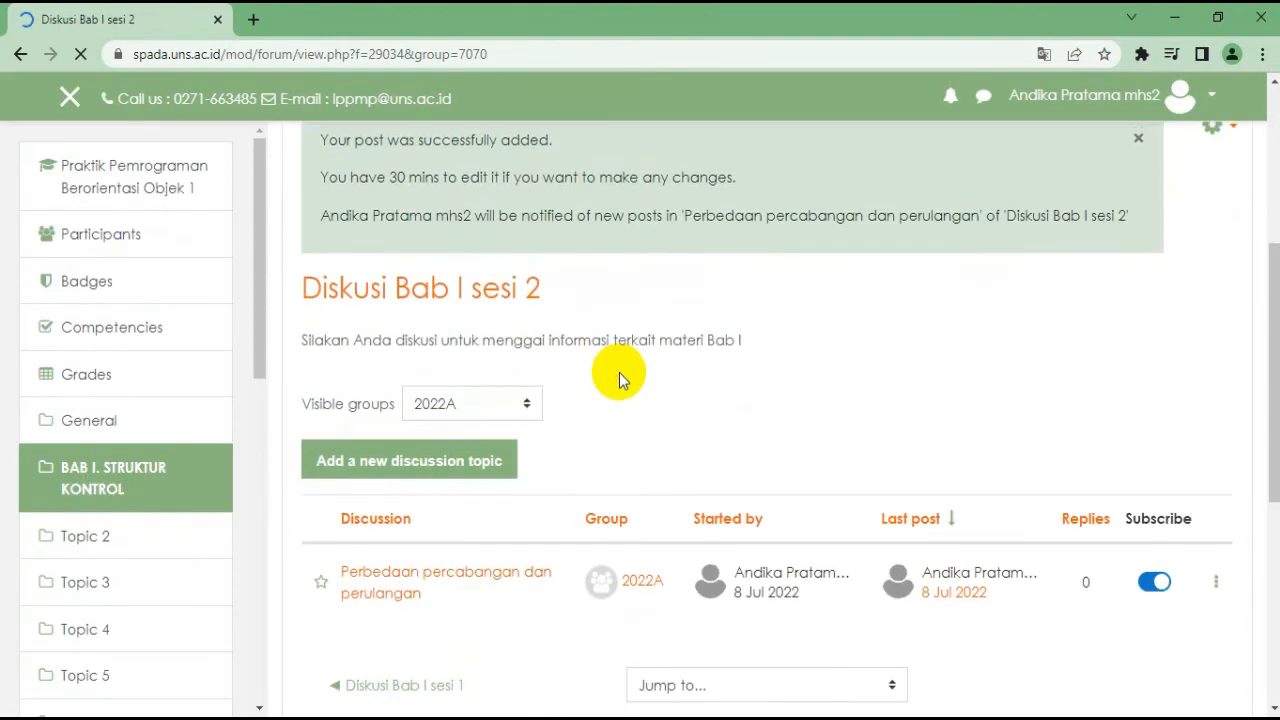
pyautogui.scroll(-2, 625, 392)
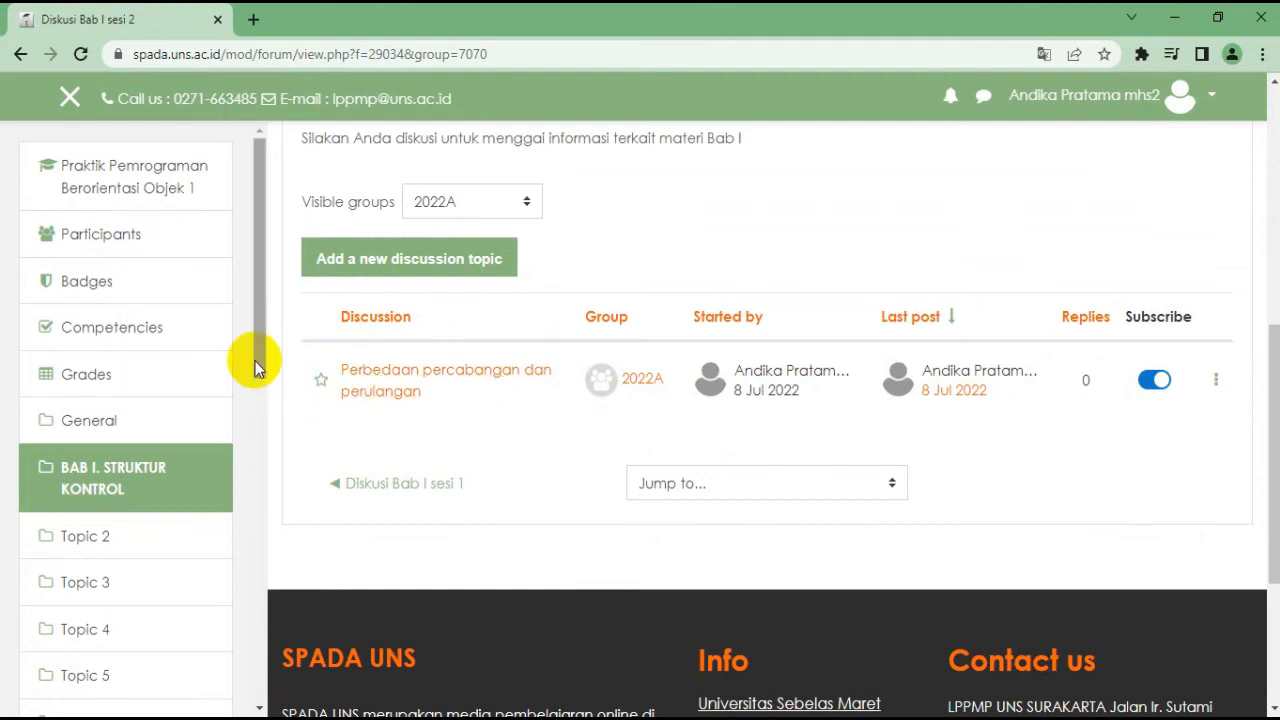
pyautogui.scroll(2, 417, 289)
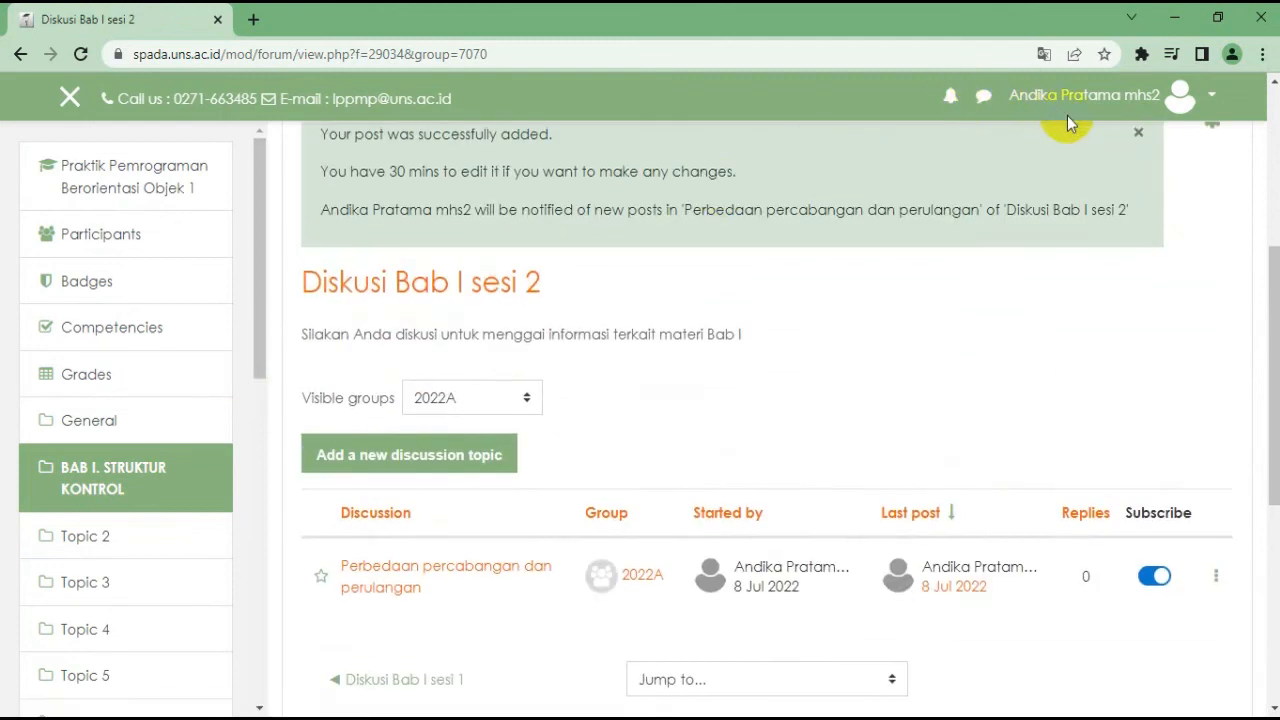
# Log out of the current student account and retry logging in with a replaced password
pyautogui.click(1212, 101)
pyautogui.click(1120, 330)
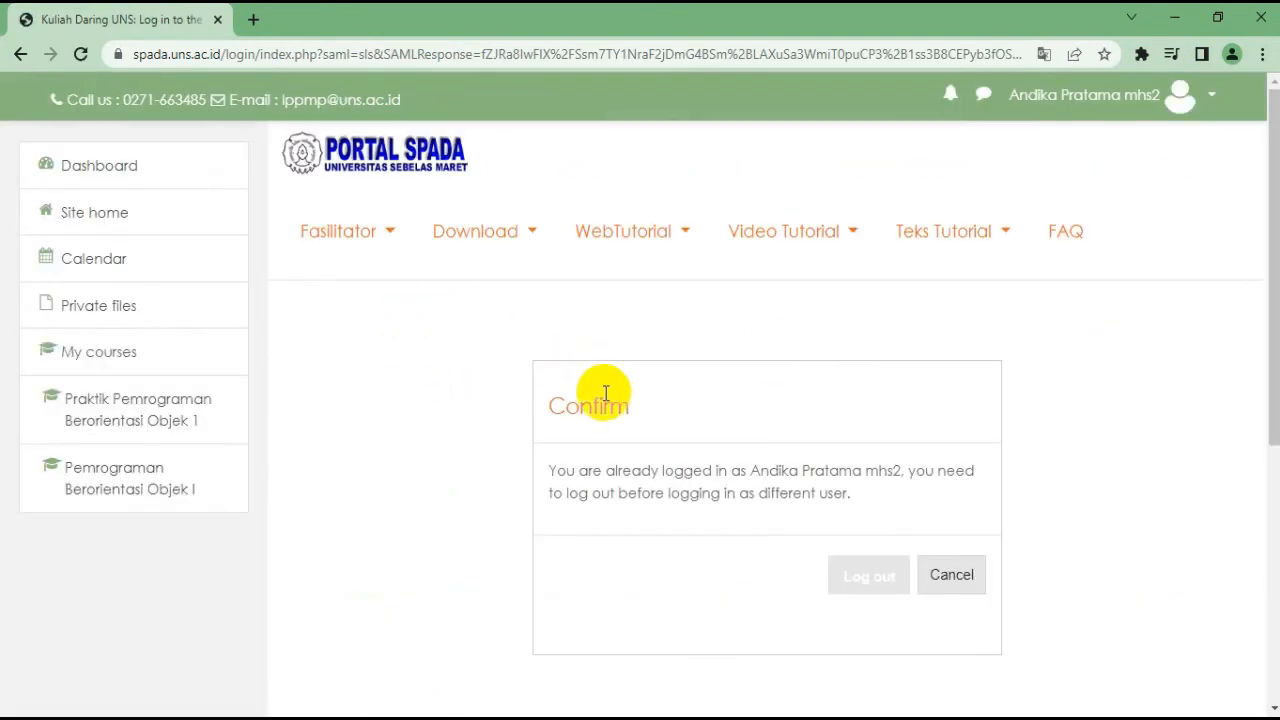
pyautogui.click(871, 580)
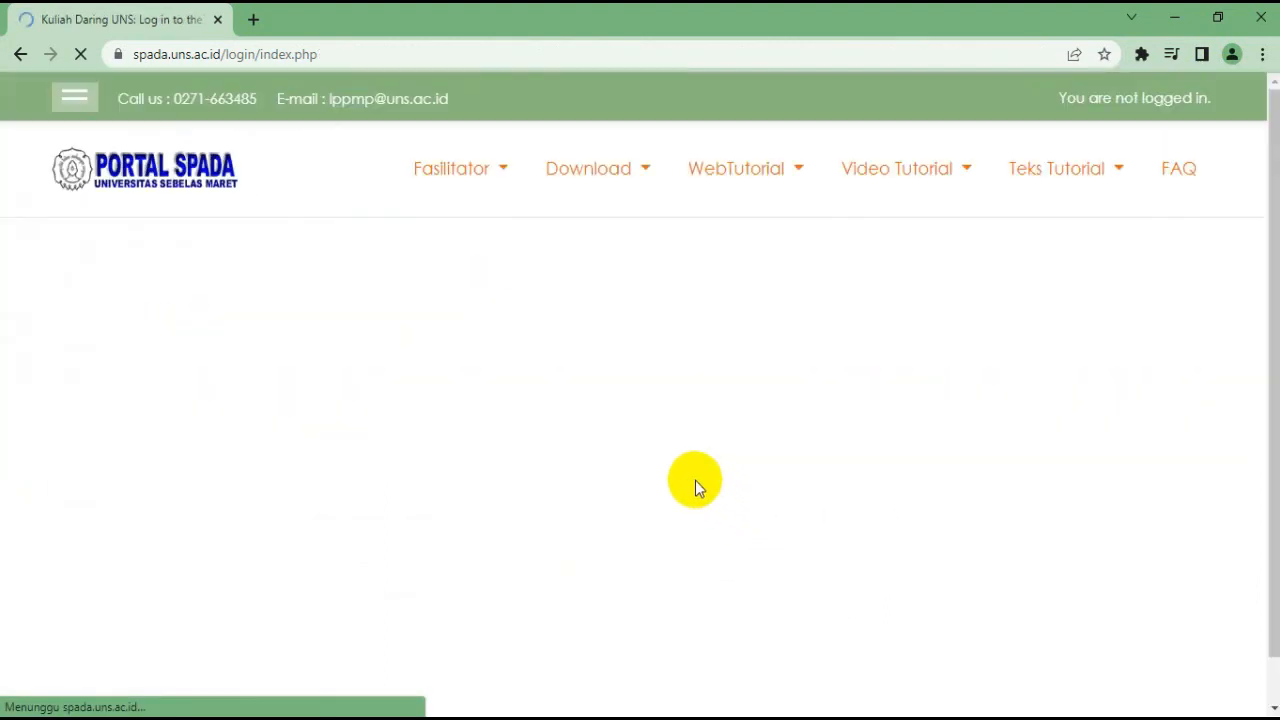
pyautogui.click(503, 559)
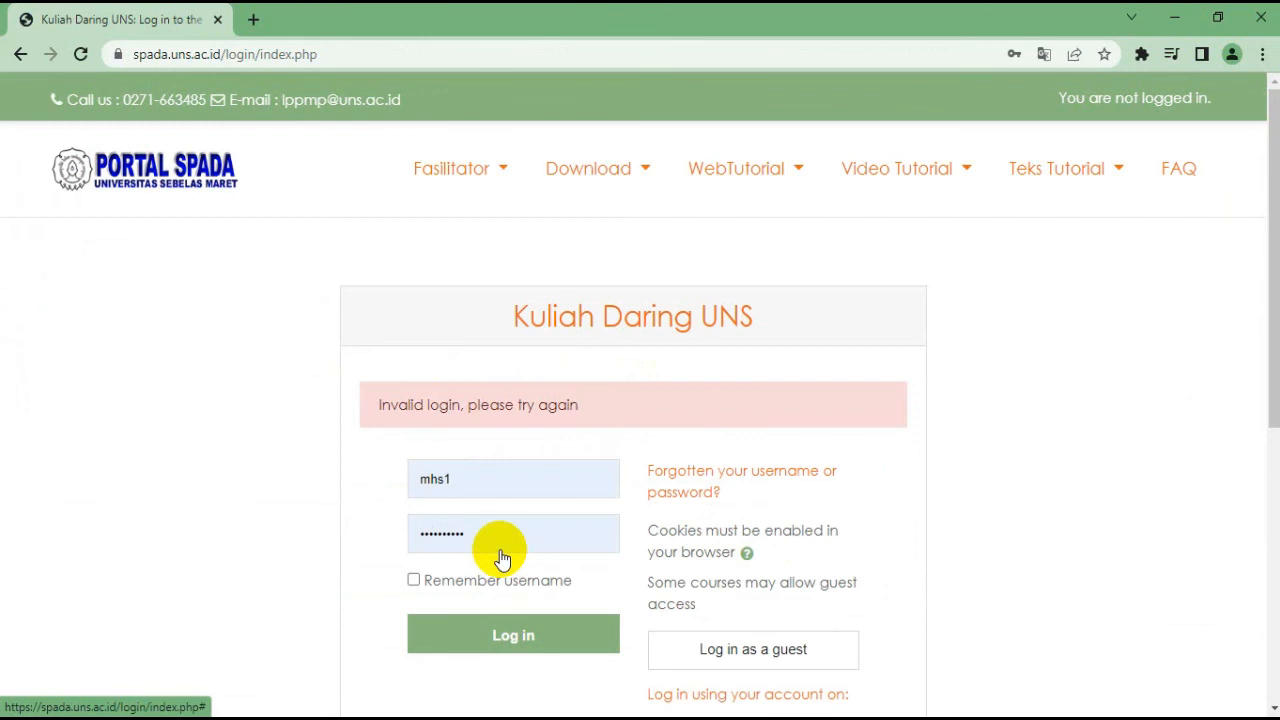
pyautogui.moveTo(489, 535); pyautogui.dragTo(367, 526)
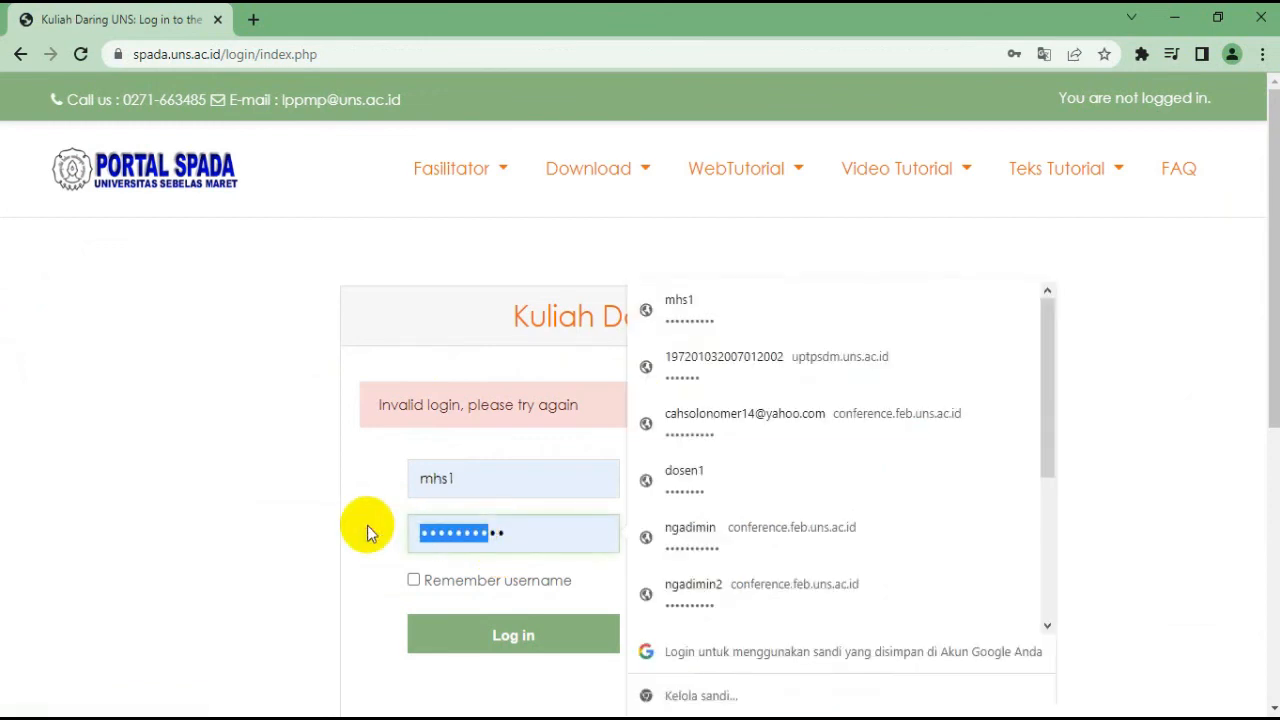
pyautogui.write('••••••••')
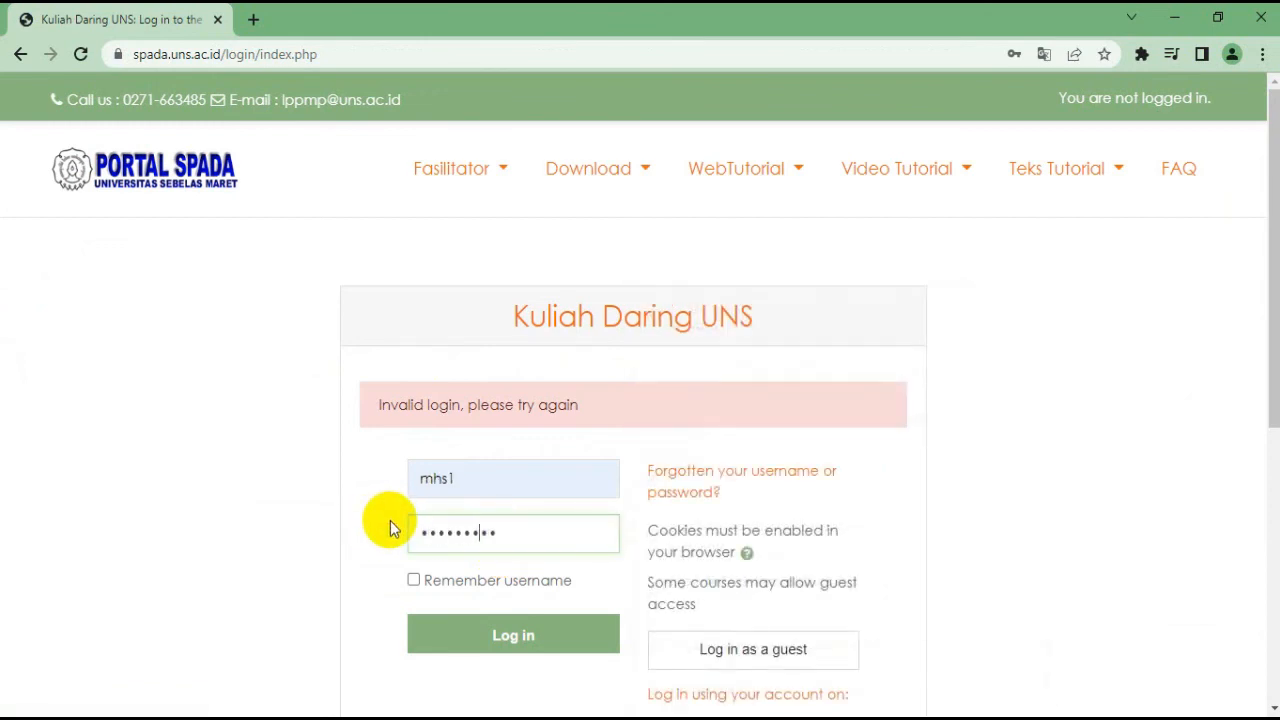
pyautogui.click(510, 636)
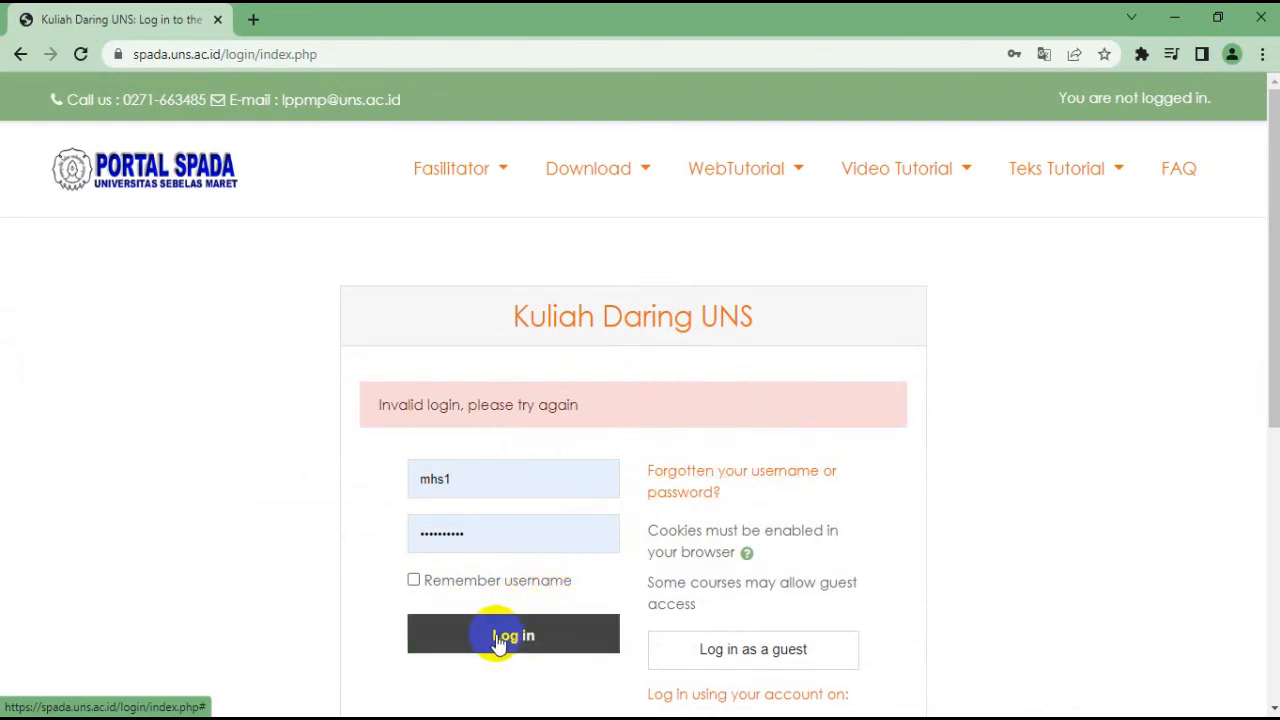
# Log in to the other student account with the corrected password and update Chrome's saved password
pyautogui.click(535, 626)
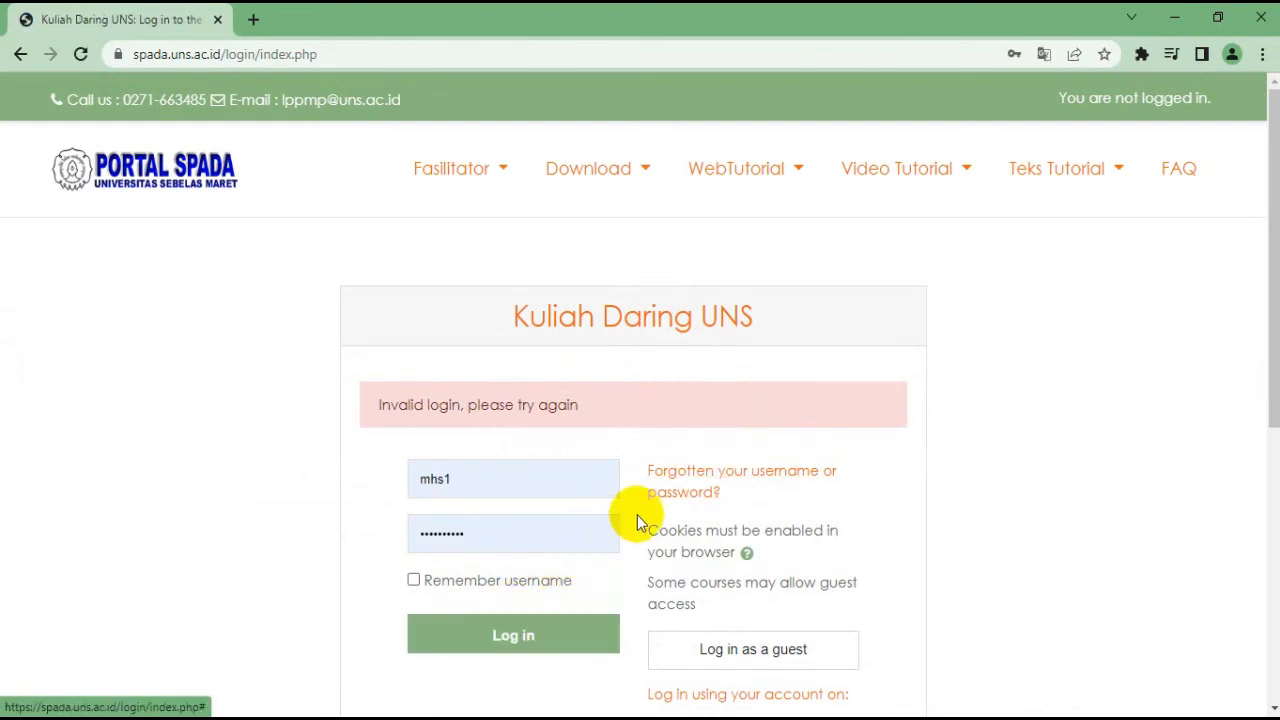
pyautogui.moveTo(479, 534); pyautogui.dragTo(373, 536)
pyautogui.click(521, 529)
pyautogui.moveTo(537, 537); pyautogui.dragTo(385, 558)
pyautogui.write('•••••')
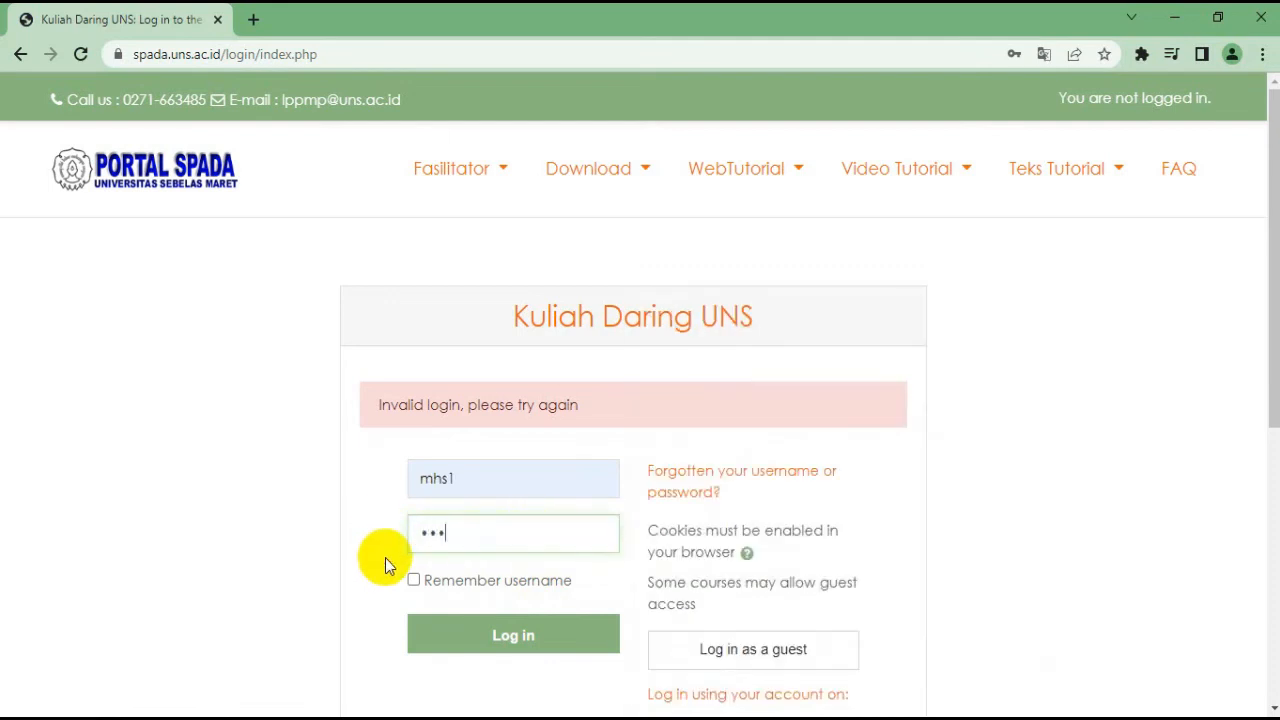
pyautogui.write('•••')
pyautogui.click(481, 628)
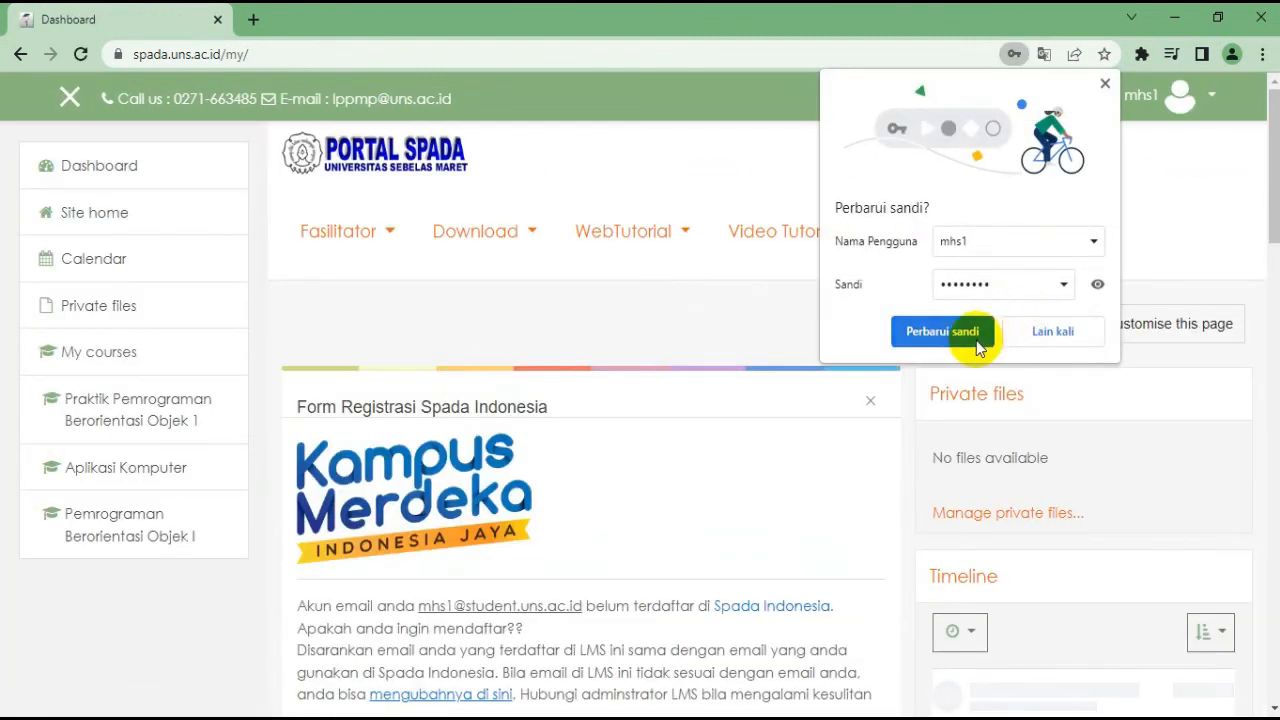
pyautogui.click(993, 338)
pyautogui.click(158, 430)
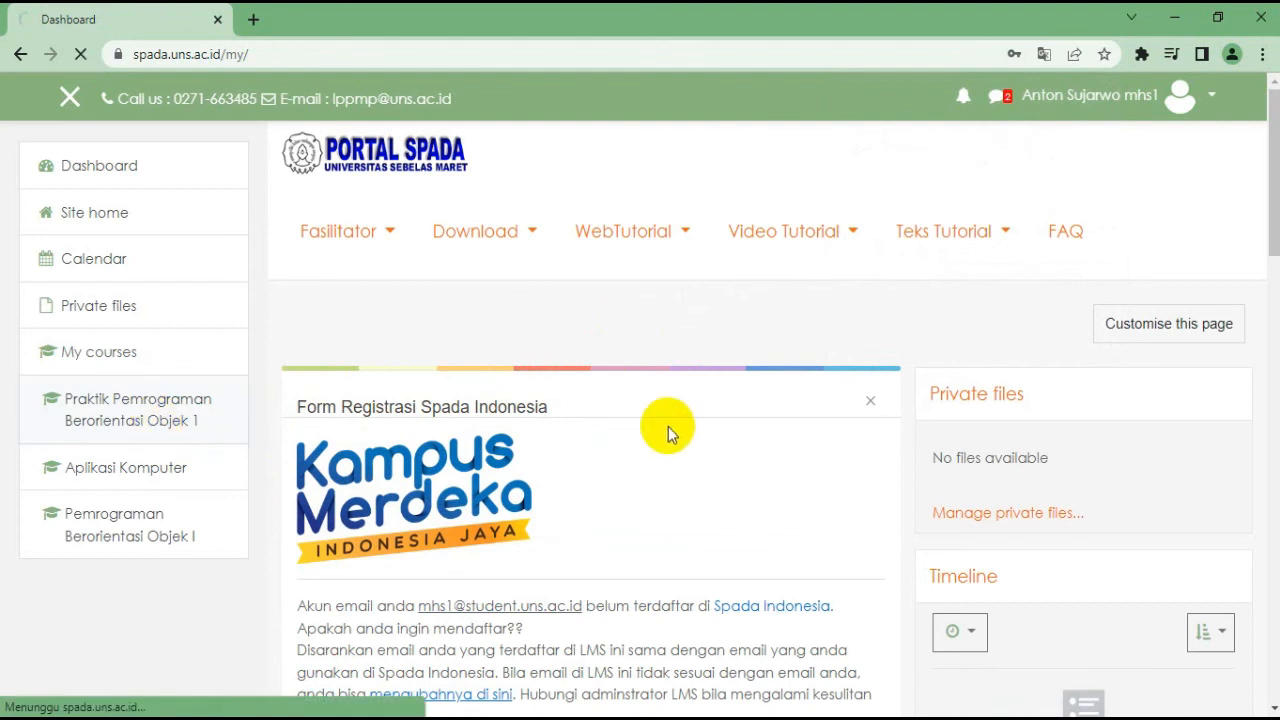
# As the student, open Diskusi Bab I sesi 2 from the course's BAB I section
pyautogui.scroll(-4, 668, 430)
pyautogui.scroll(-12, 667, 448)
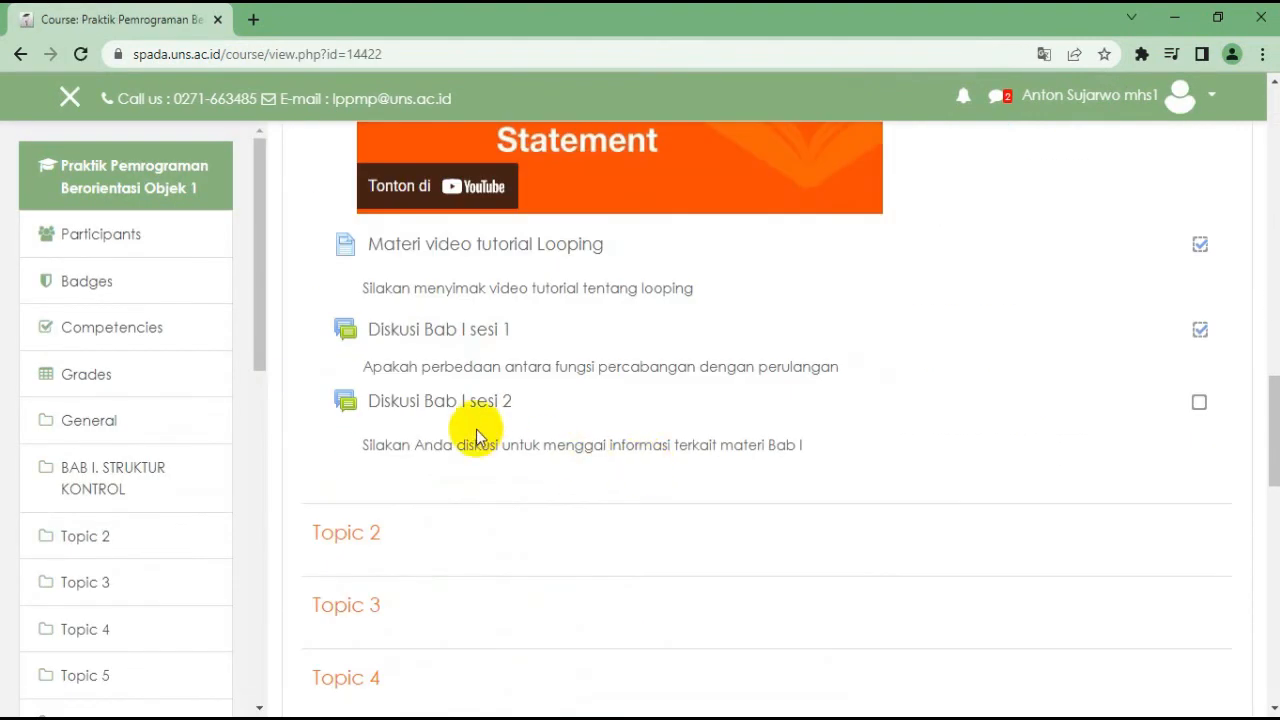
pyautogui.click(442, 415)
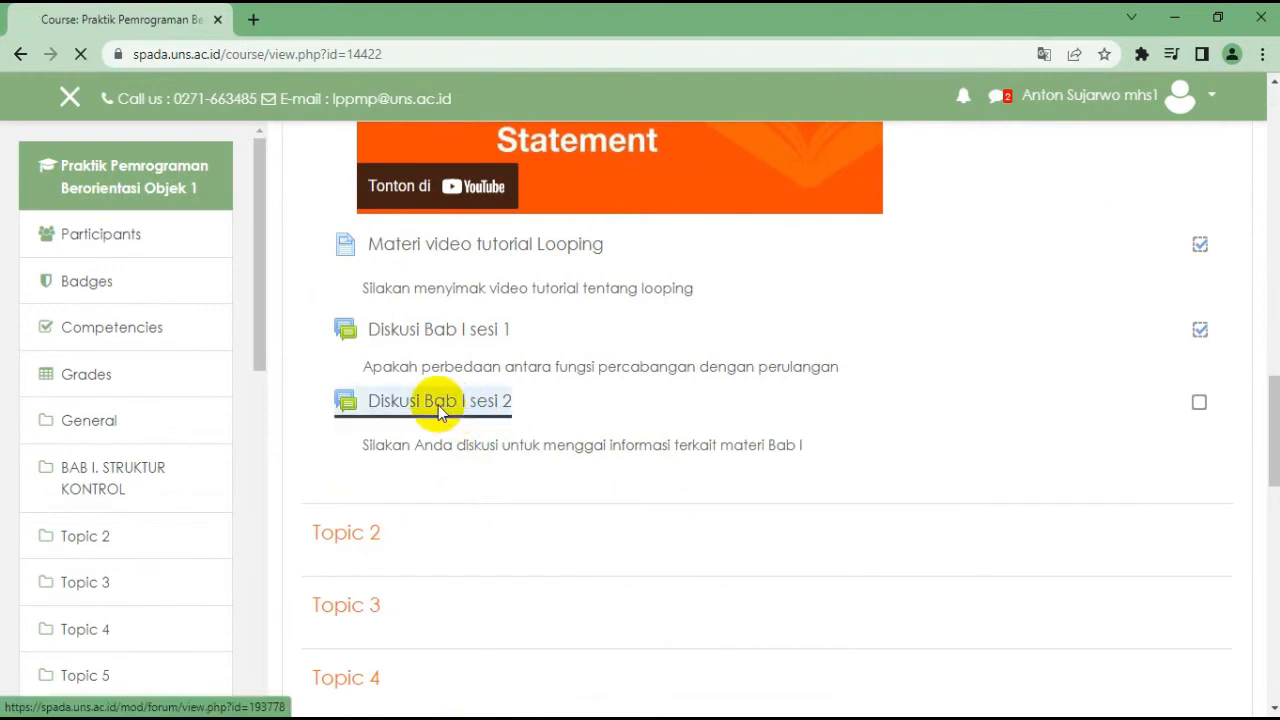
pyautogui.scroll(-3, 486, 430)
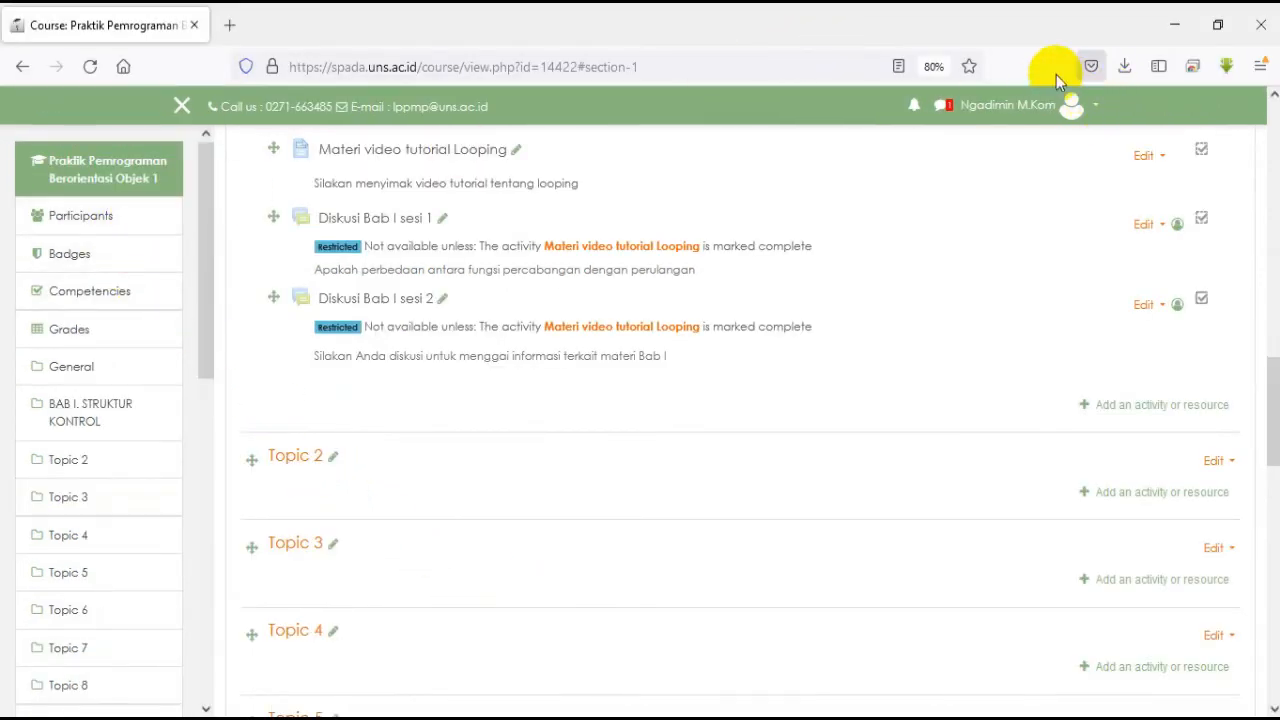
# In Participants, change the student's group from 2022b to 2022A and save
pyautogui.click(93, 220)
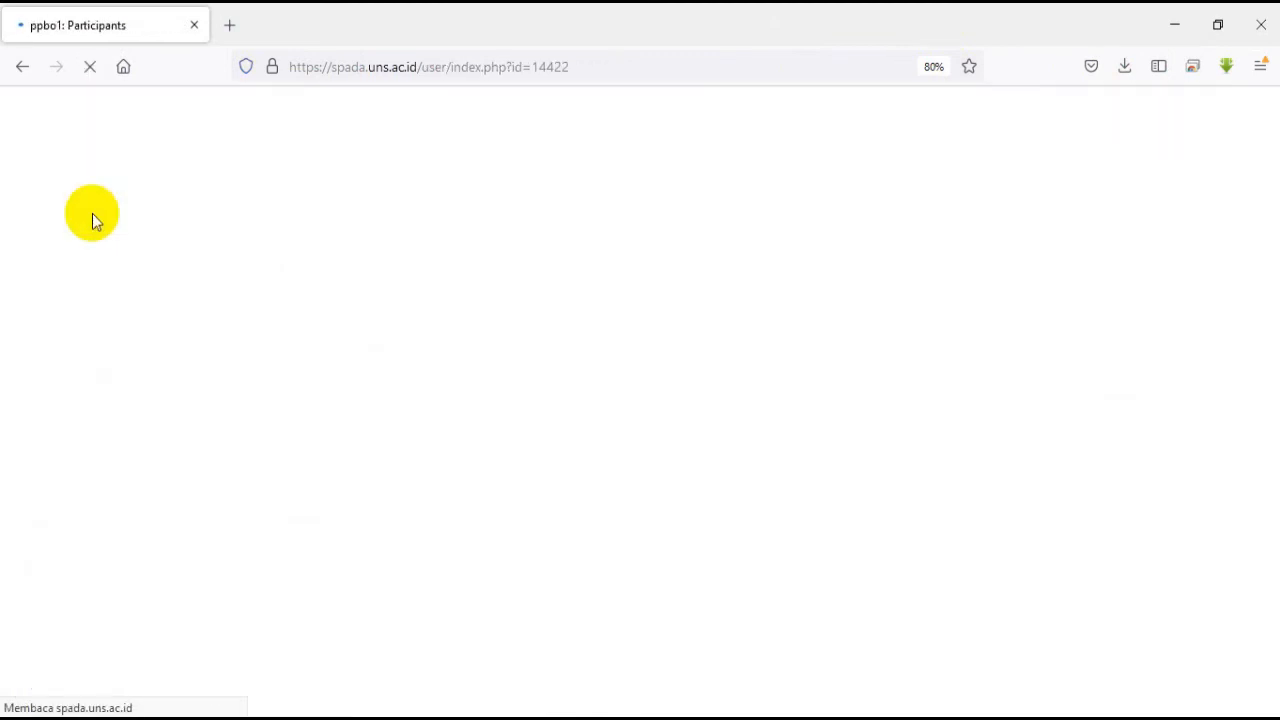
pyautogui.scroll(-3, 615, 445)
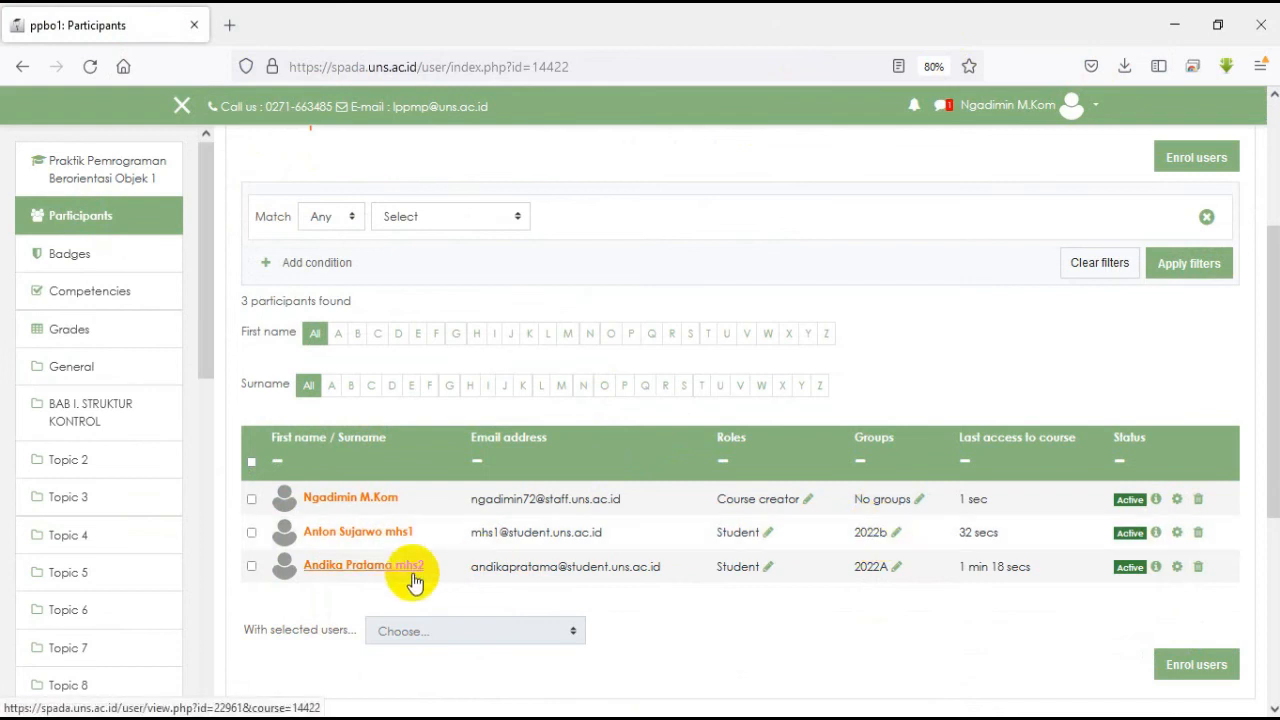
pyautogui.click(895, 533)
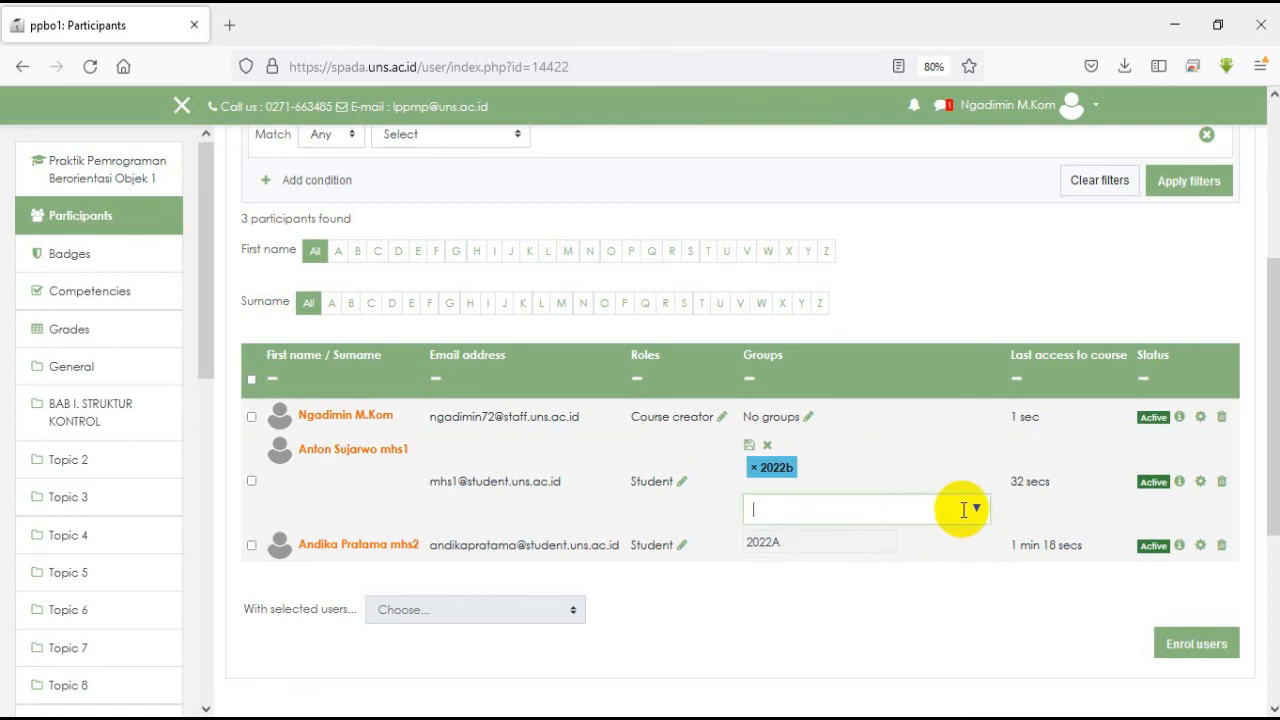
pyautogui.click(977, 510)
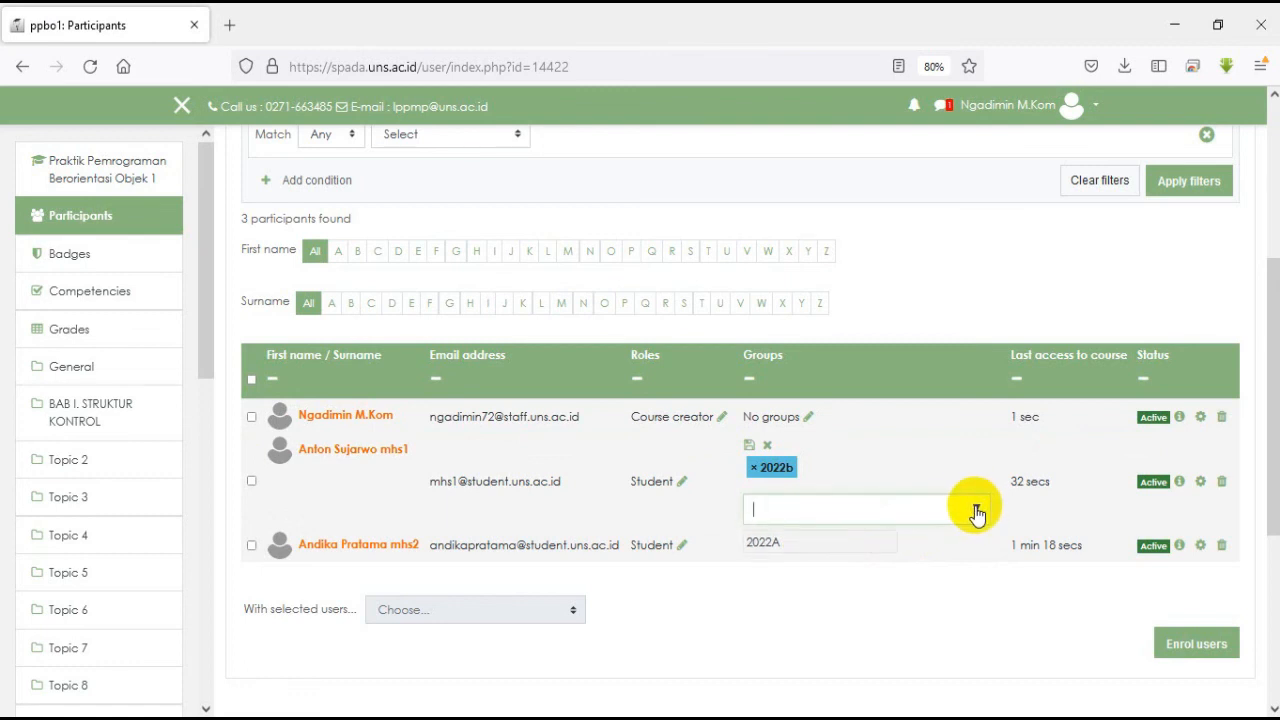
pyautogui.click(755, 470)
pyautogui.click(811, 503)
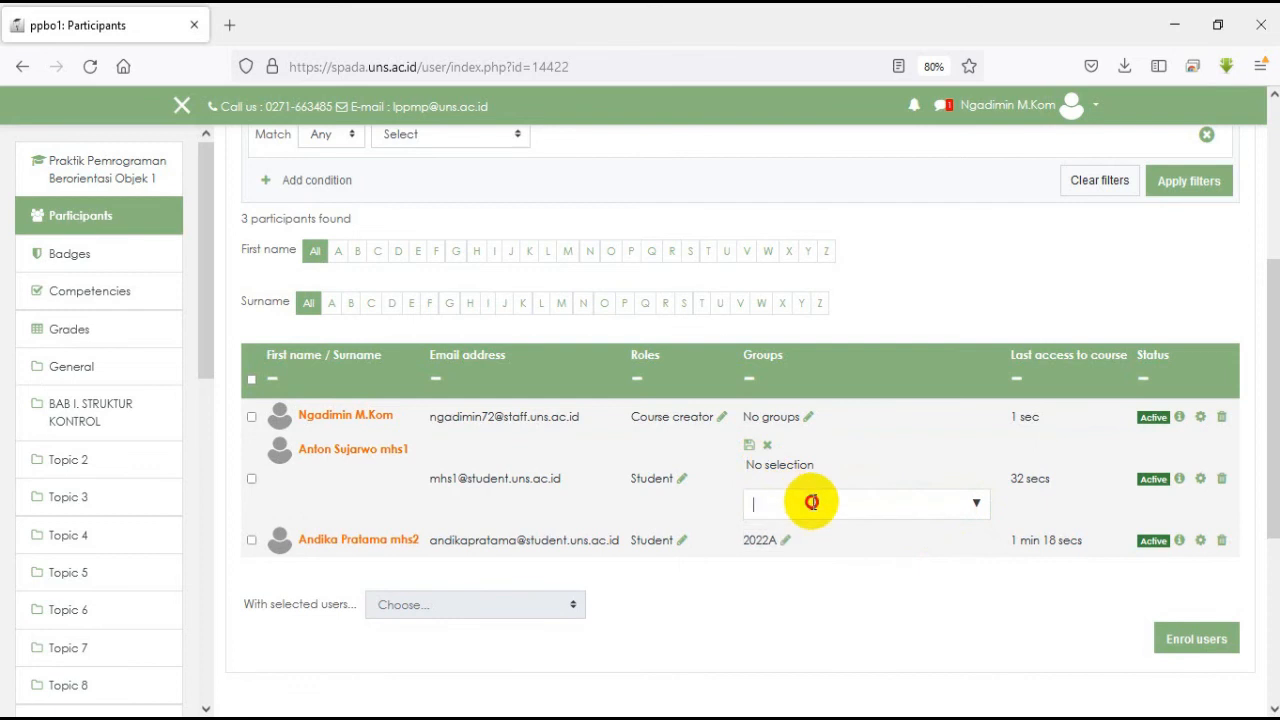
pyautogui.click(977, 505)
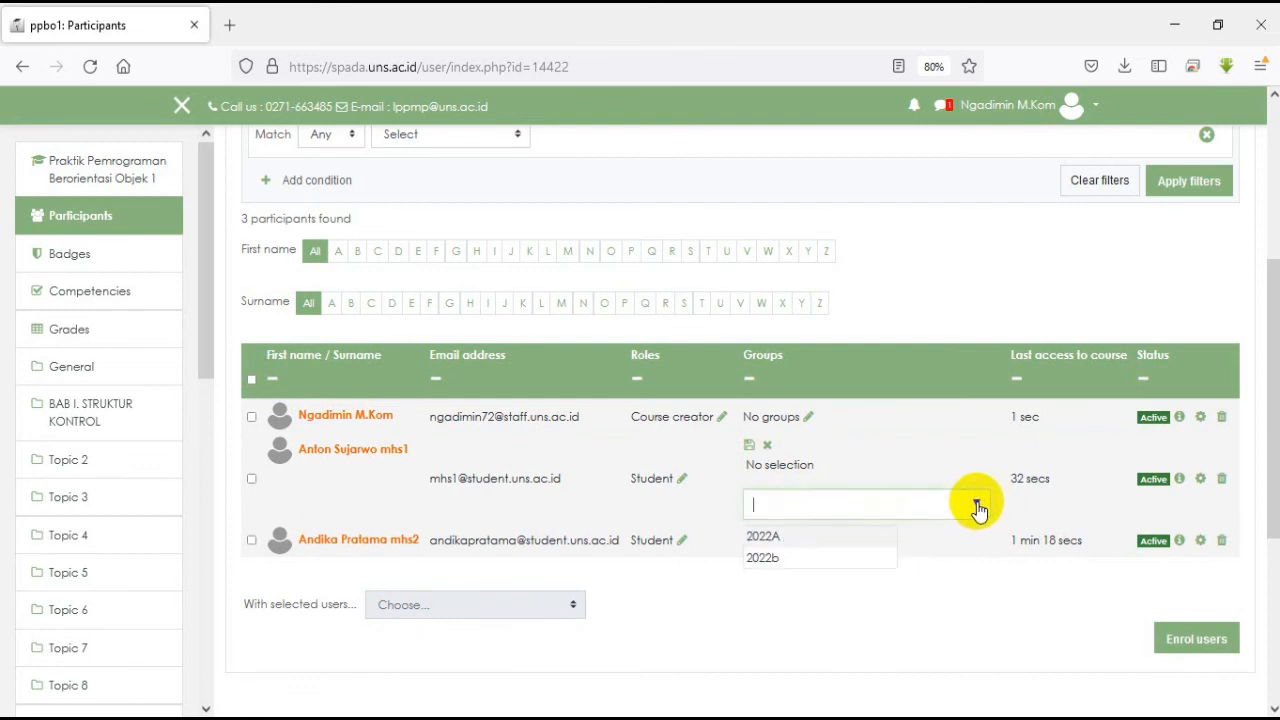
pyautogui.click(788, 535)
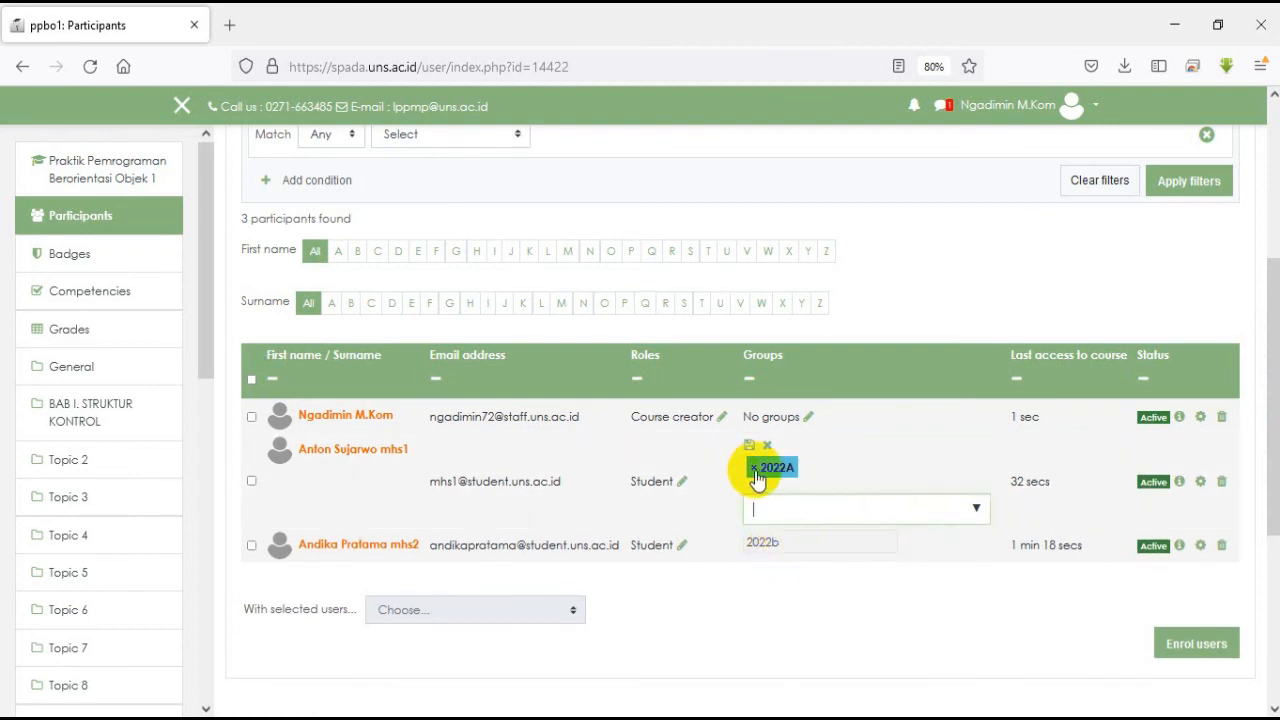
pyautogui.click(749, 445)
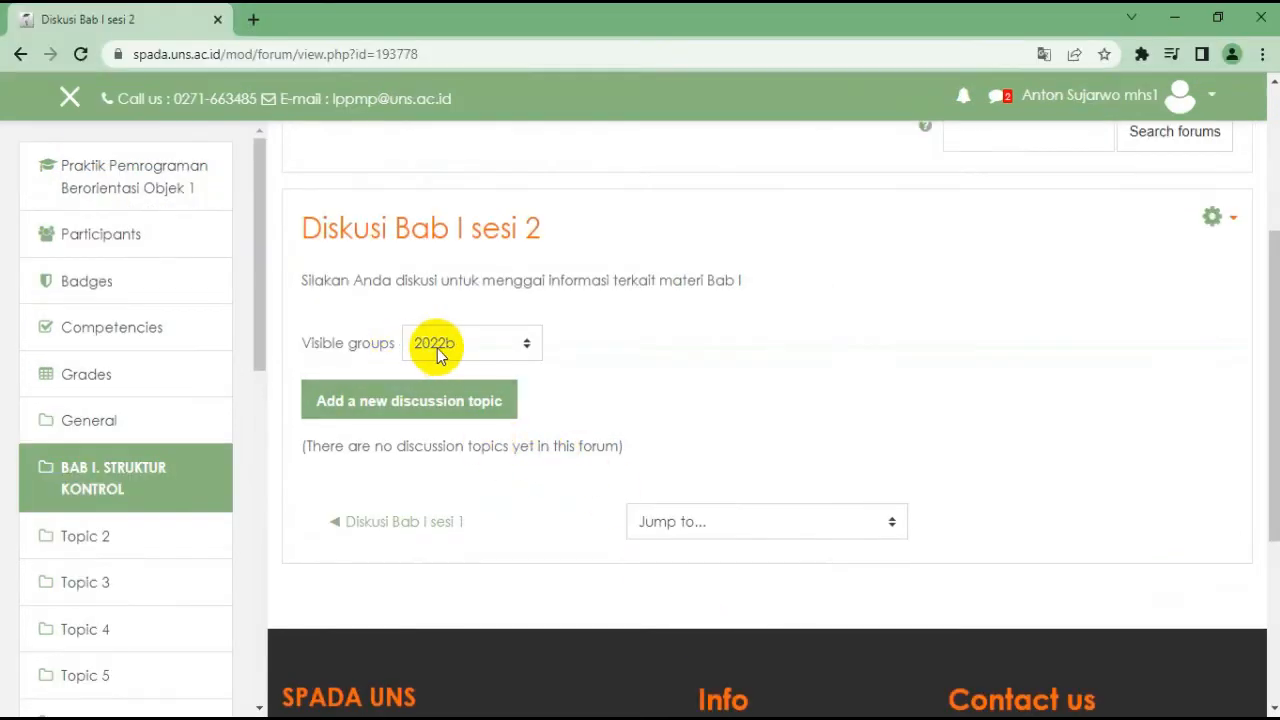
# Go back to the course, open Diskusi Bab I sesi 2, and select visible group 2022A
pyautogui.click(143, 198)
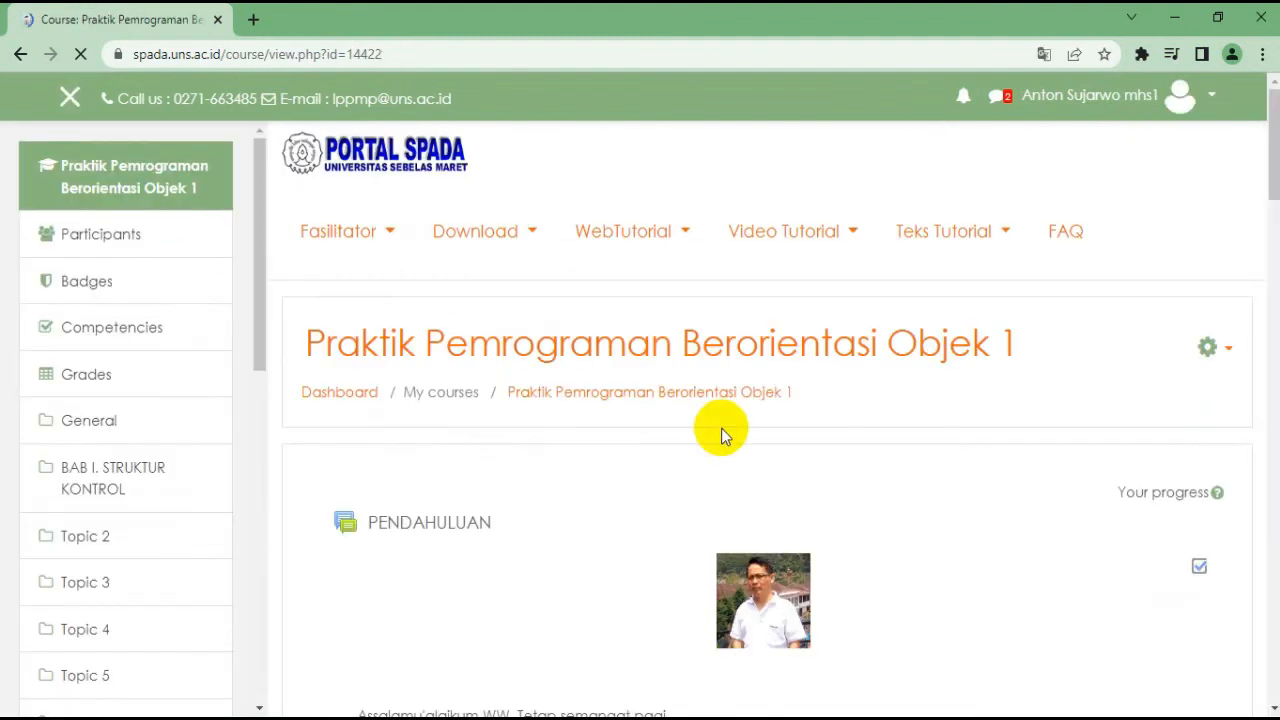
pyautogui.scroll(-12, 694, 451)
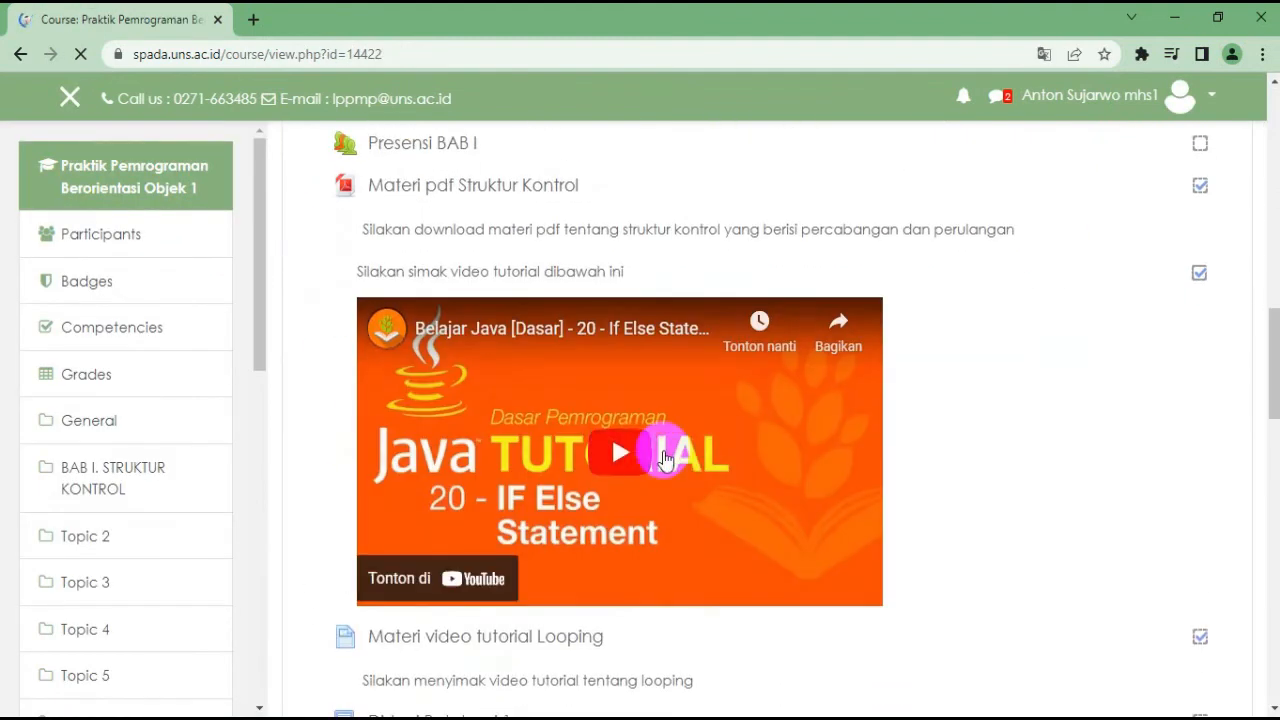
pyautogui.scroll(-3, 670, 462)
pyautogui.click(483, 507)
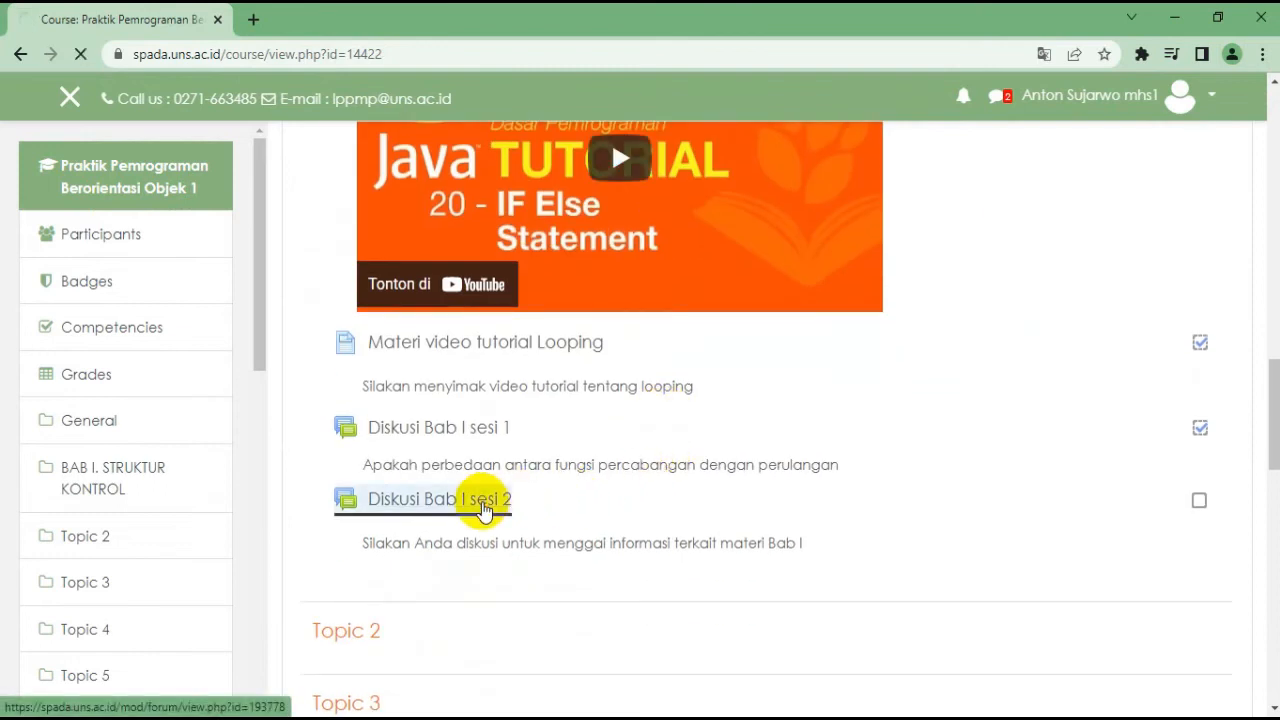
pyautogui.scroll(-3, 568, 526)
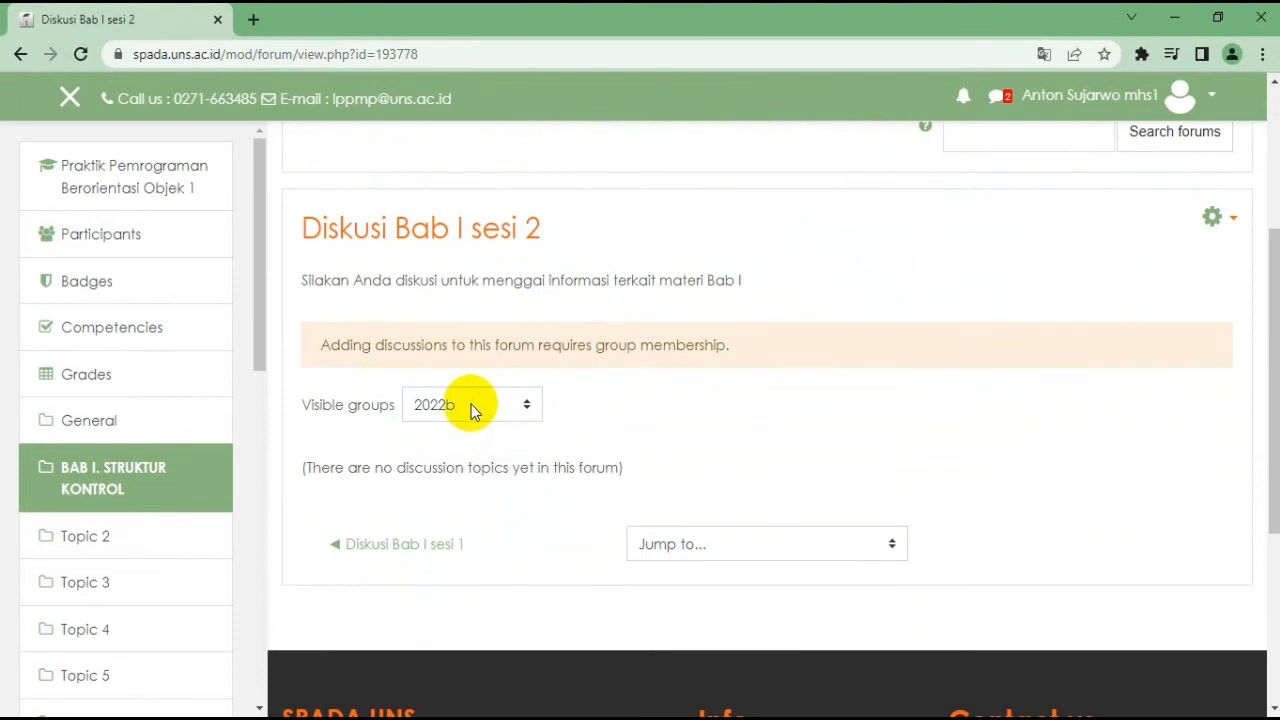
pyautogui.click(520, 405)
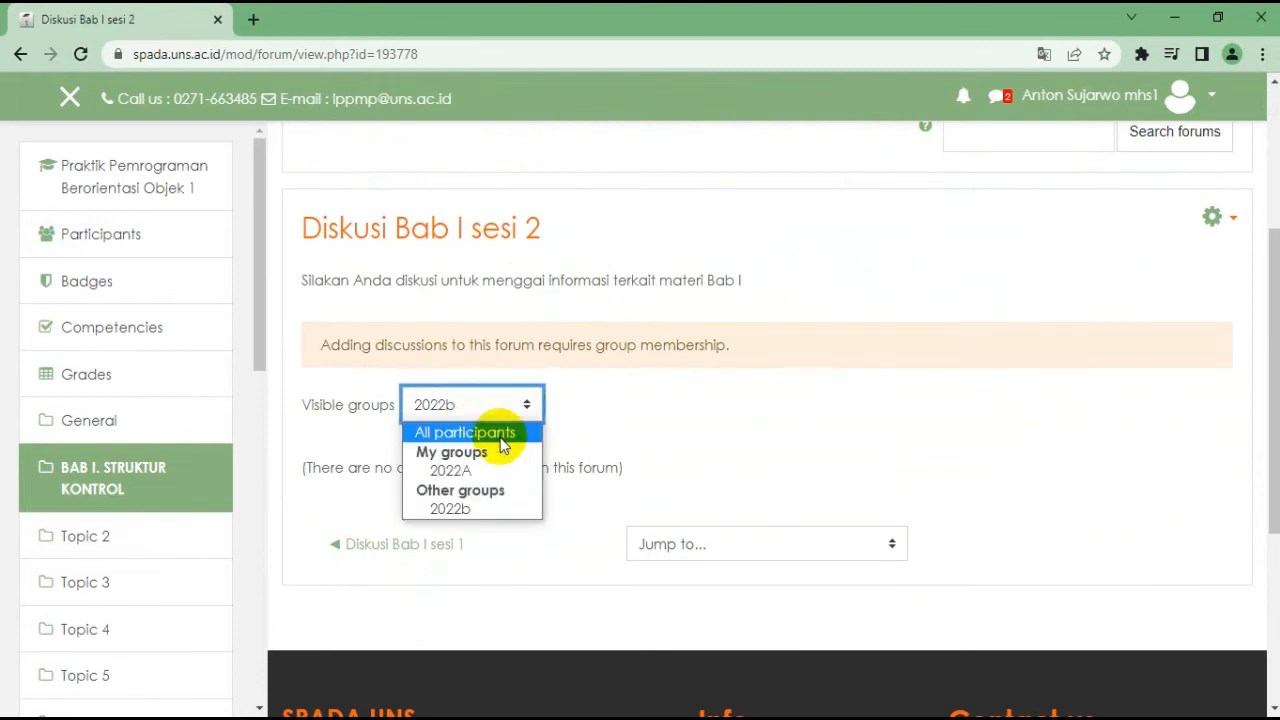
pyautogui.click(470, 470)
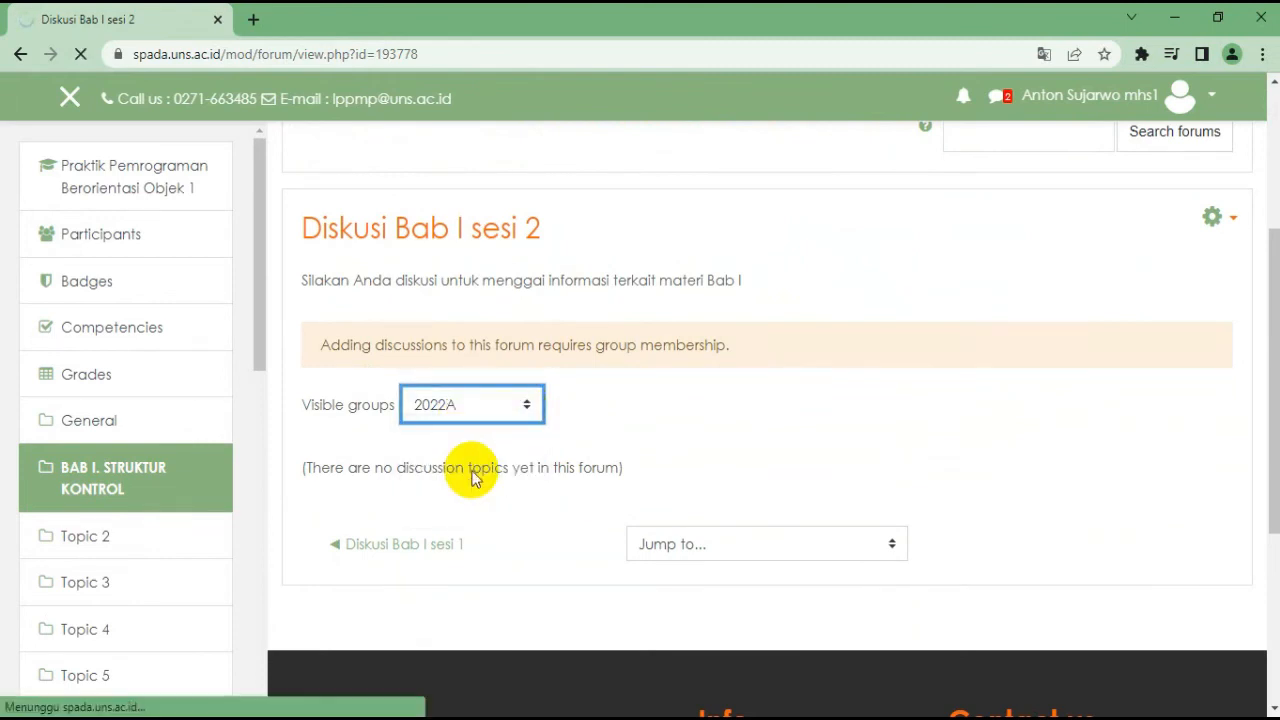
pyautogui.scroll(-4, 480, 474)
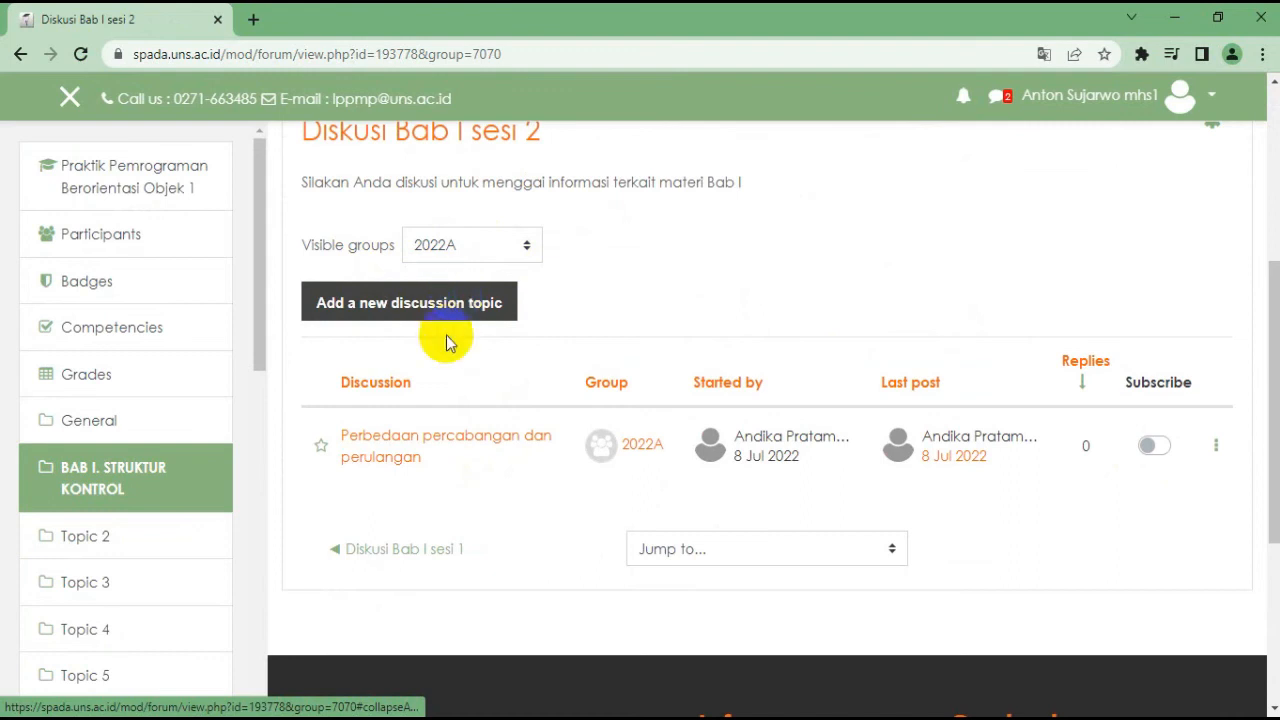
pyautogui.click(425, 447)
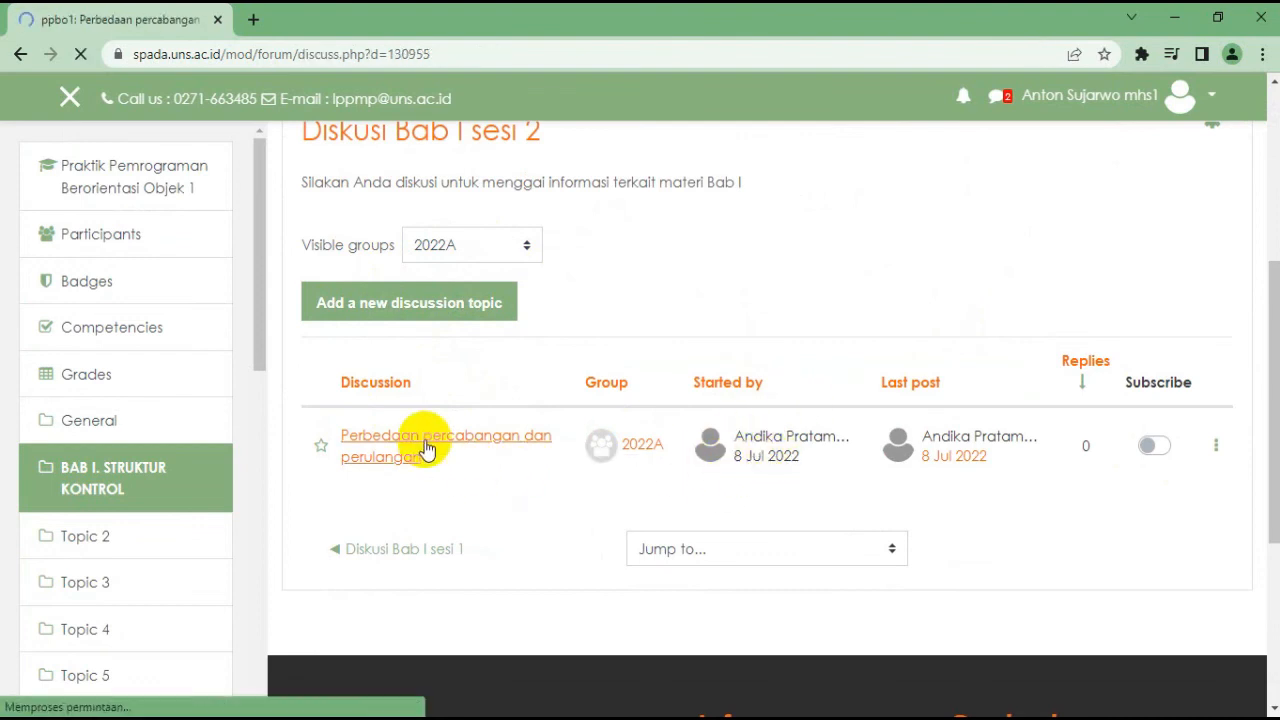
pyautogui.scroll(-3, 894, 443)
pyautogui.scroll(-1, 751, 426)
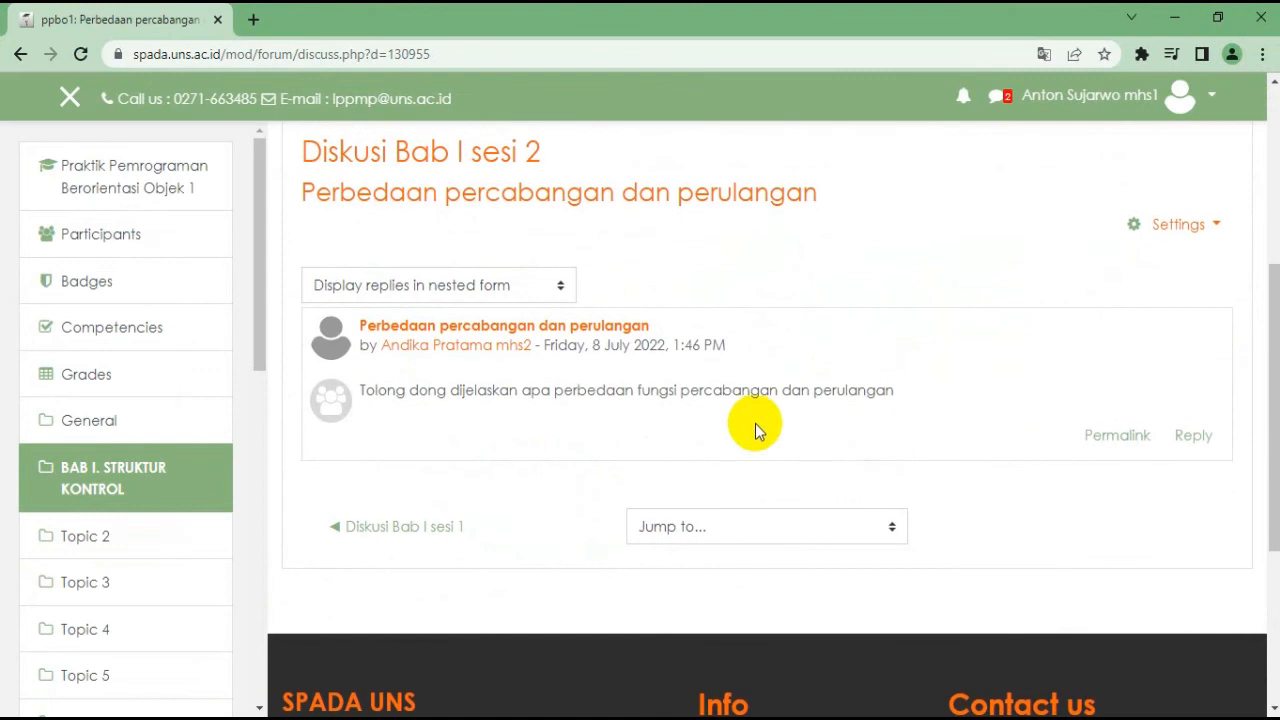
pyautogui.click(1195, 437)
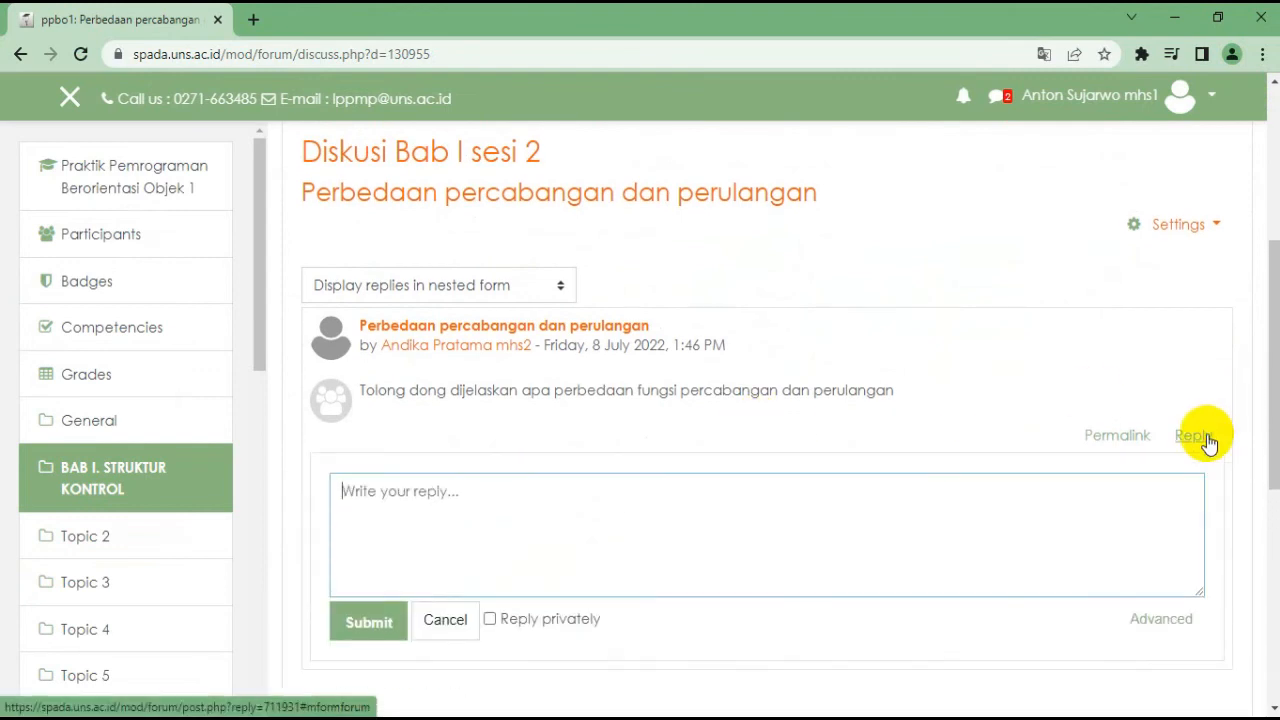
pyautogui.write('Jelas beda dong')
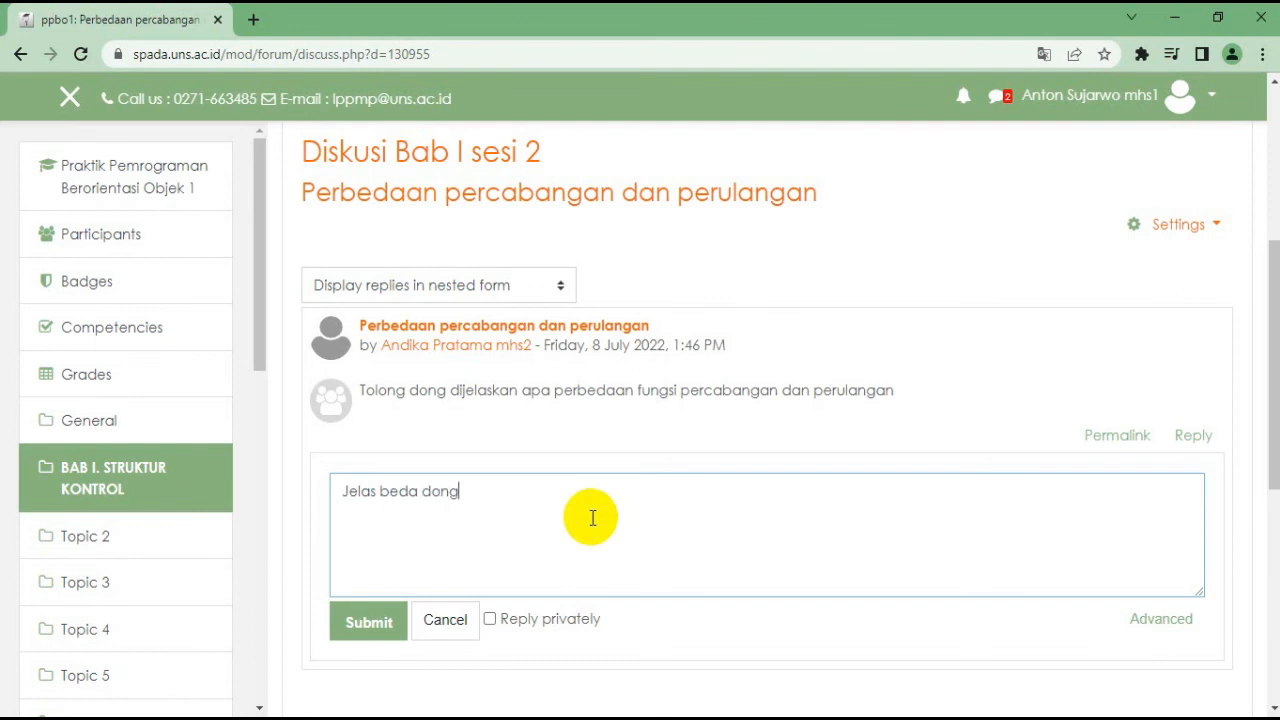
pyautogui.write('..... kan kalau percabangan bis apakai If sedan')
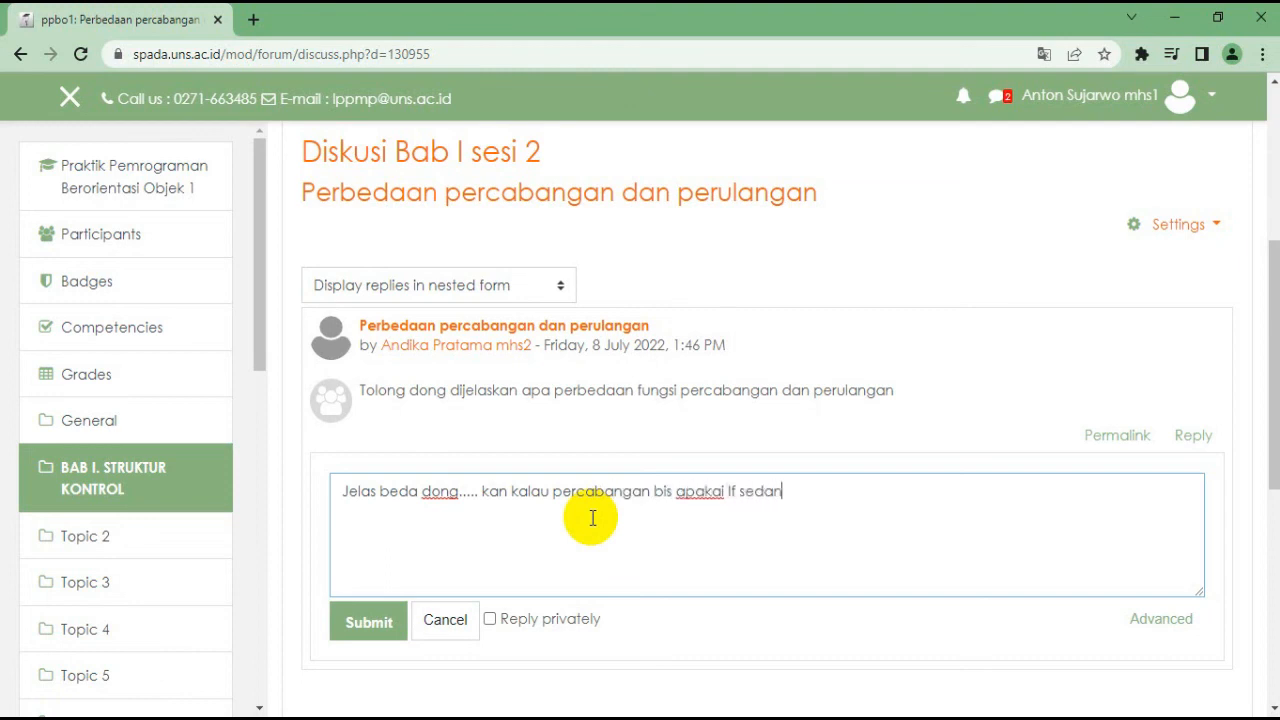
pyautogui.write('gkan perulangan bisa dnegan for, while dsb..')
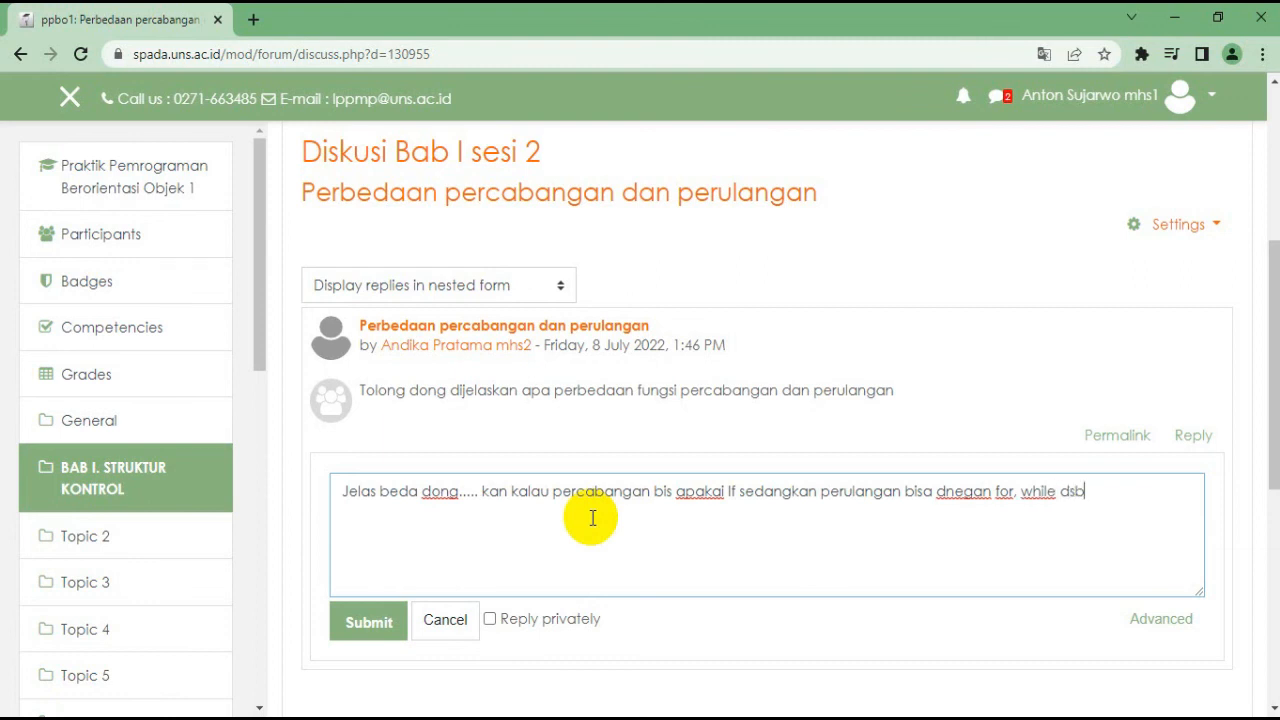
pyautogui.click(365, 630)
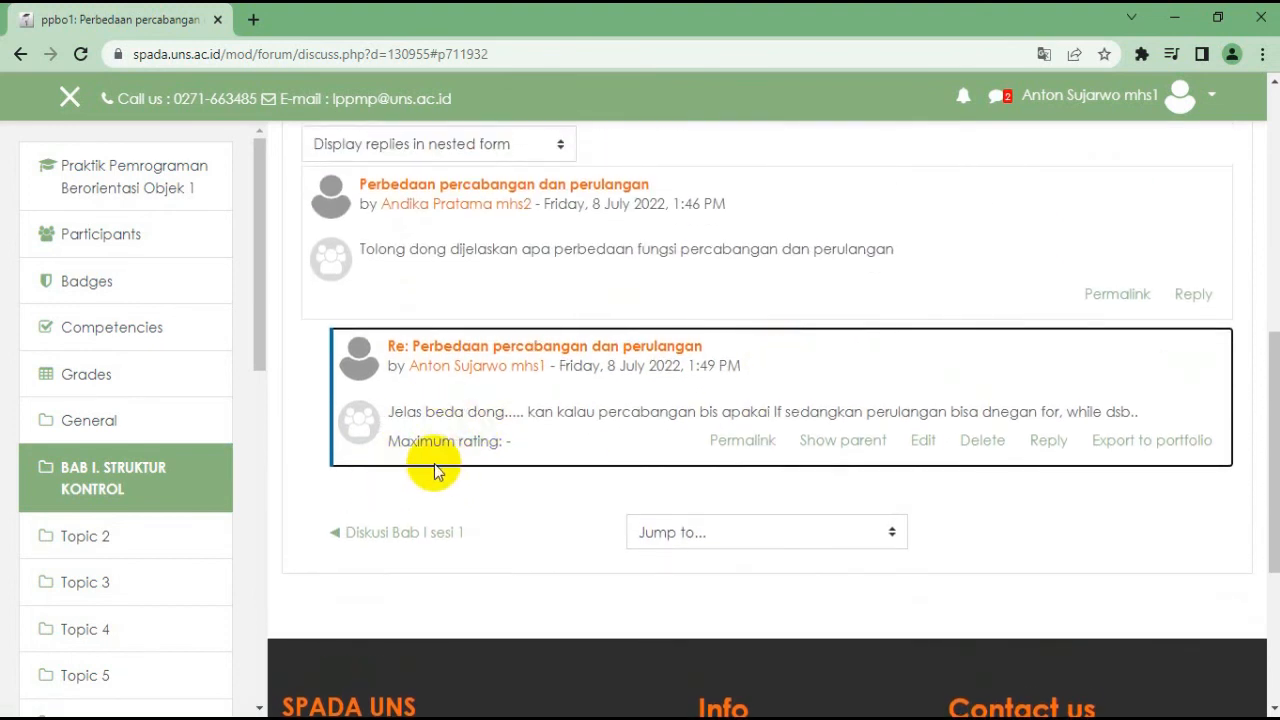
pyautogui.scroll(1, 465, 440)
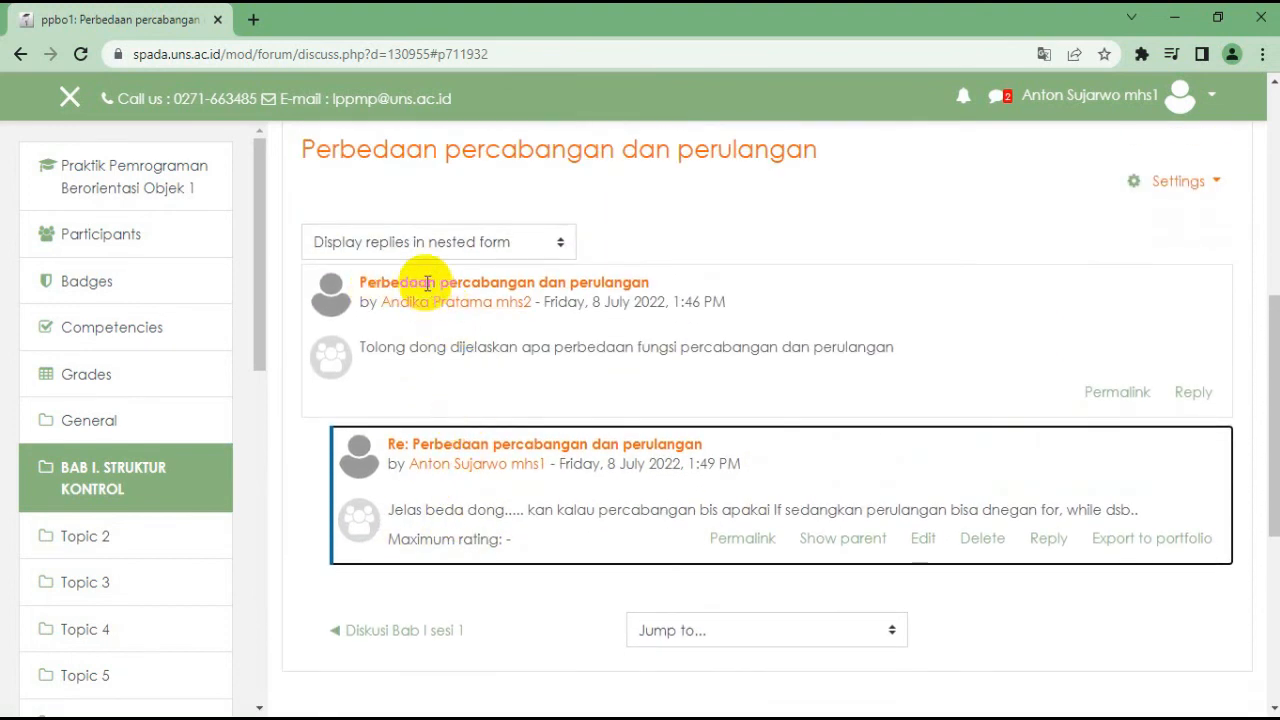
pyautogui.scroll(-2, 470, 335)
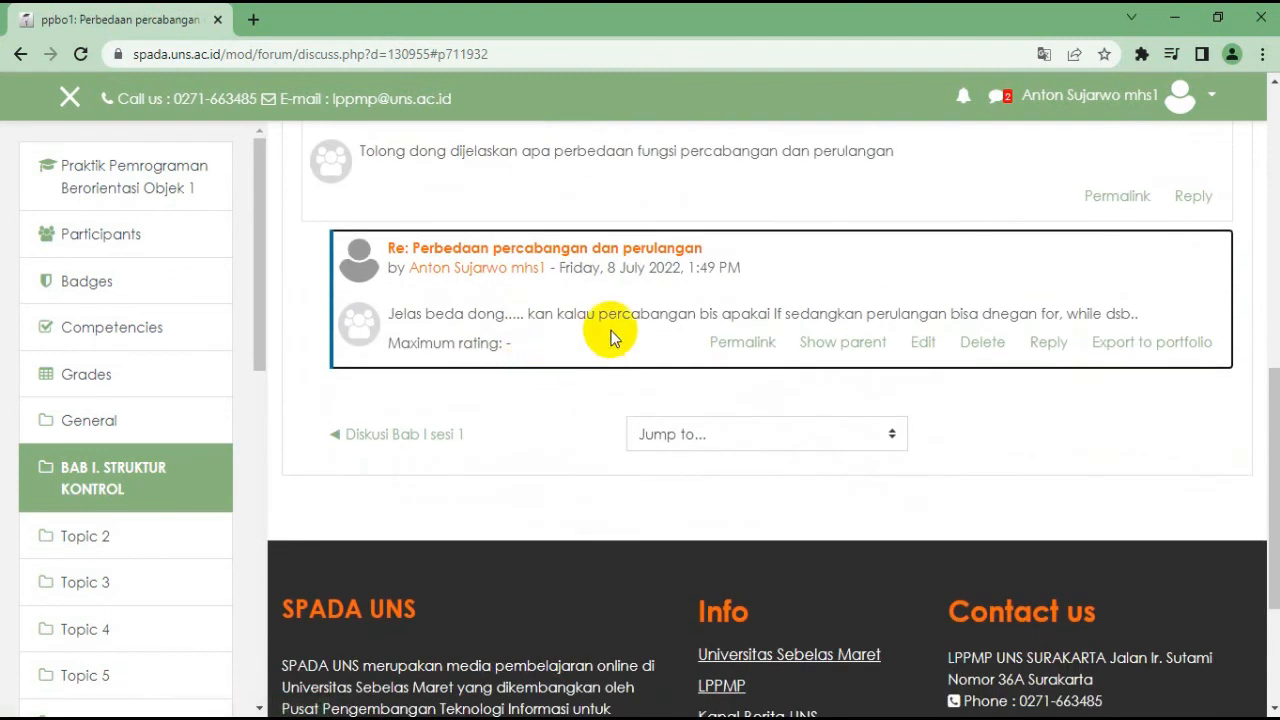
pyautogui.scroll(3, 500, 362)
pyautogui.scroll(4, 470, 352)
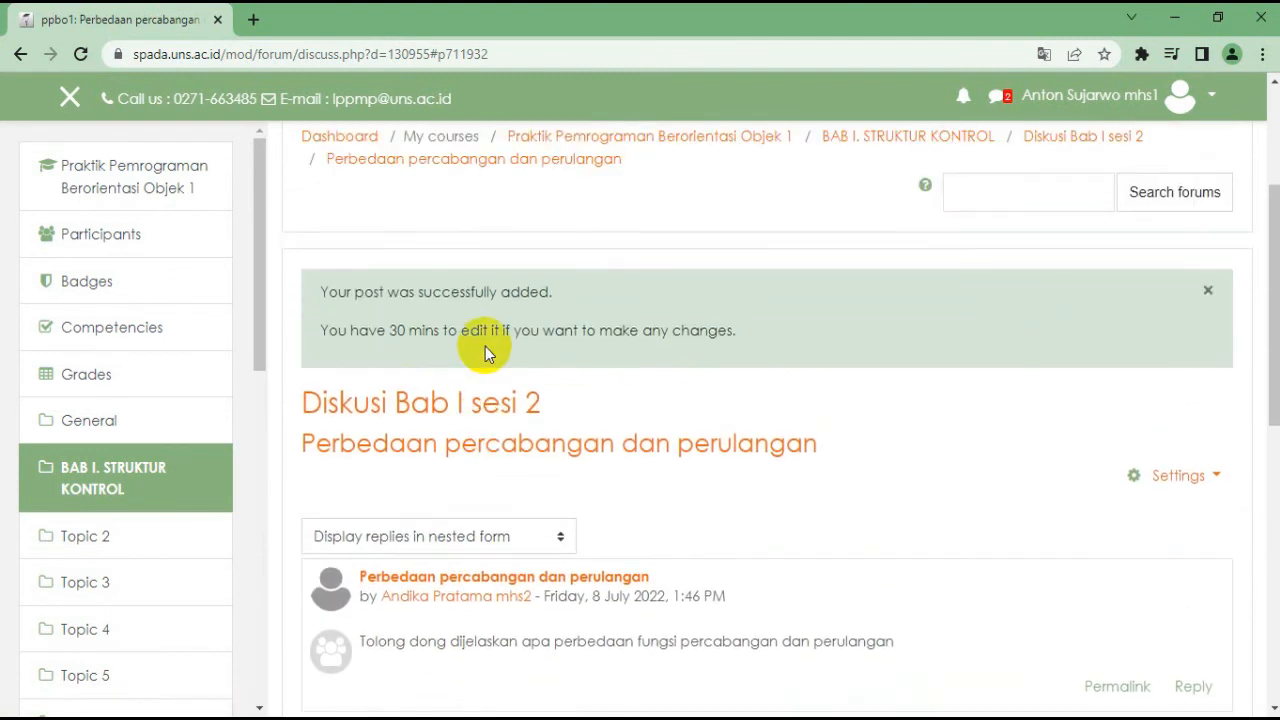
pyautogui.scroll(-9, 545, 370)
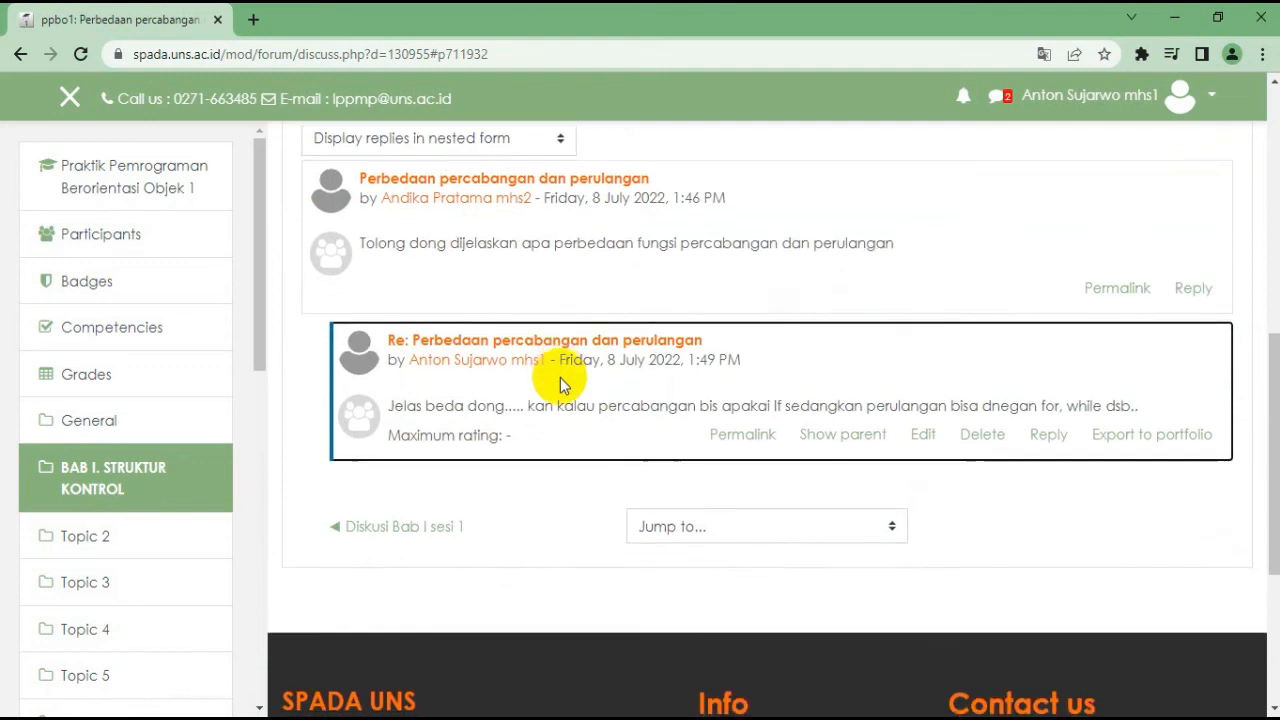
pyautogui.scroll(4, 560, 385)
pyautogui.scroll(3, 560, 385)
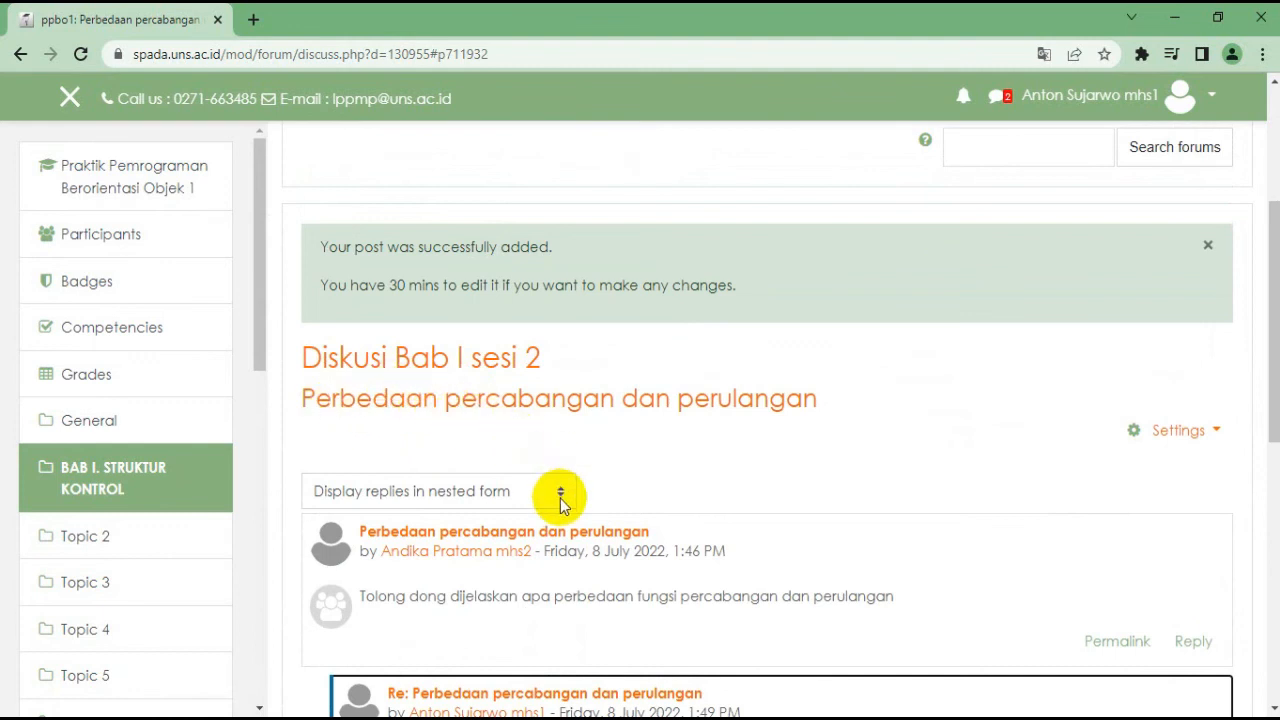
pyautogui.scroll(-4, 565, 495)
pyautogui.scroll(-5, 583, 492)
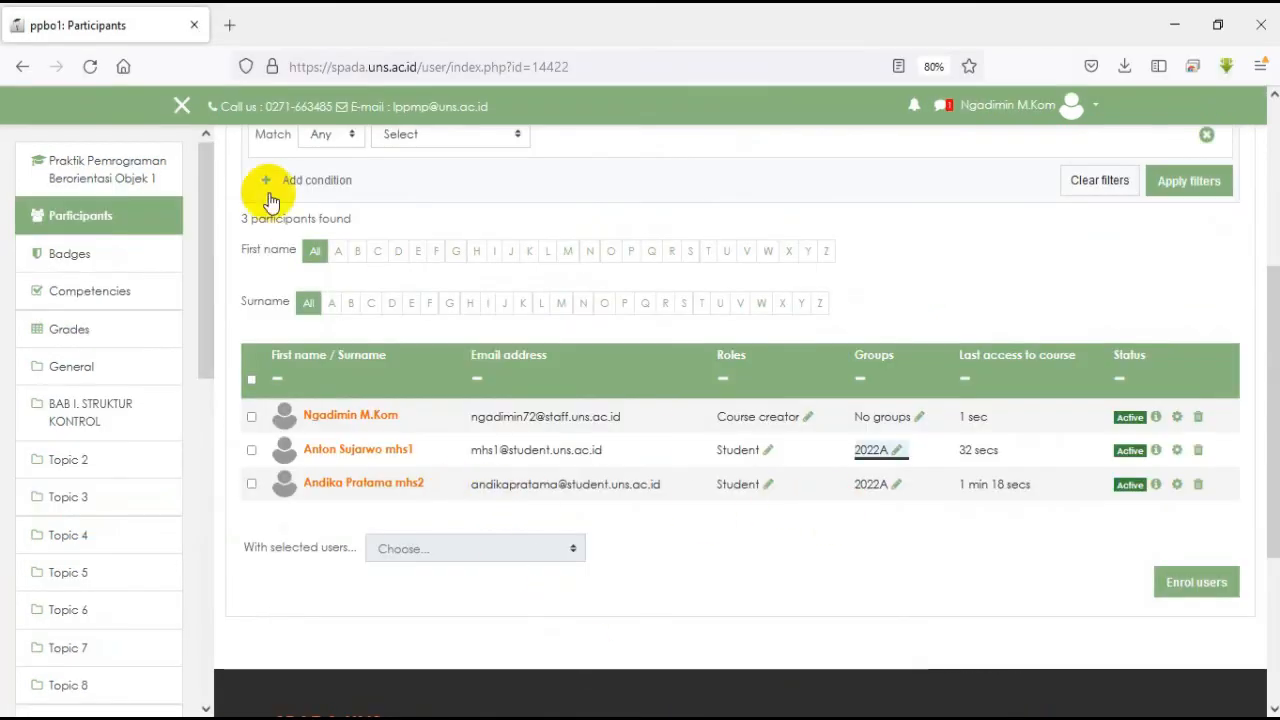
pyautogui.click(944, 554)
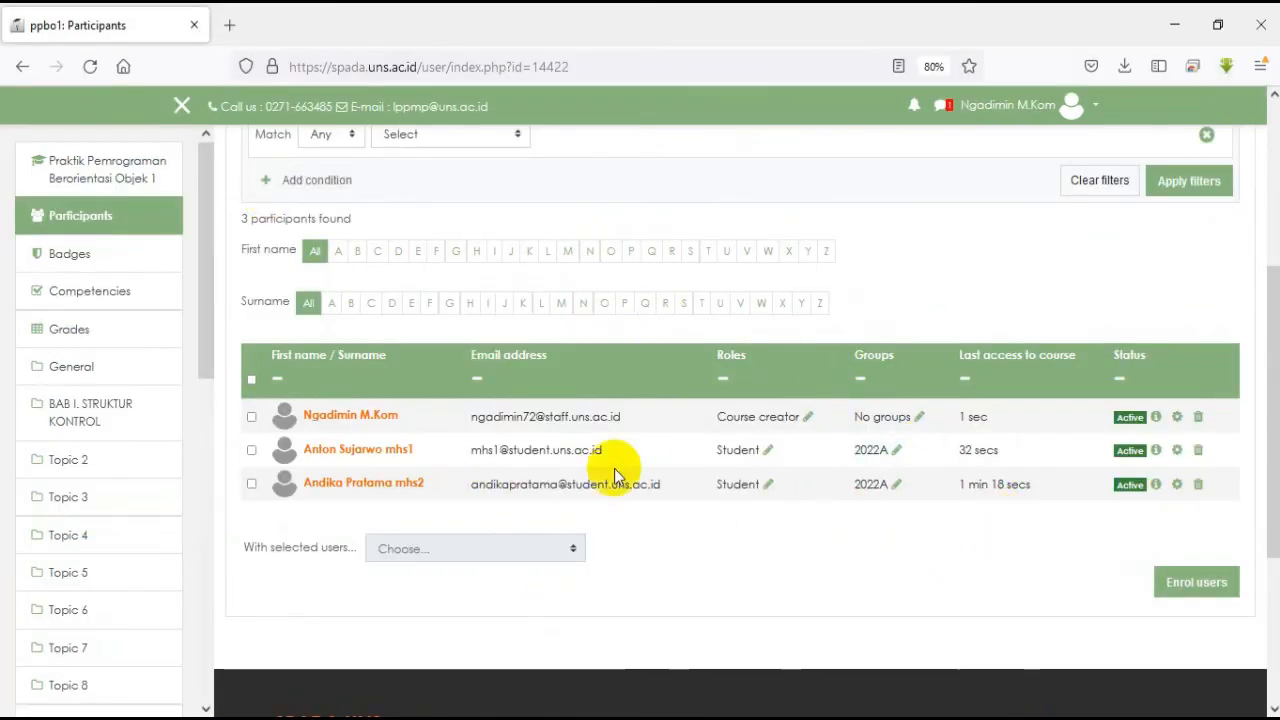
pyautogui.click(90, 66)
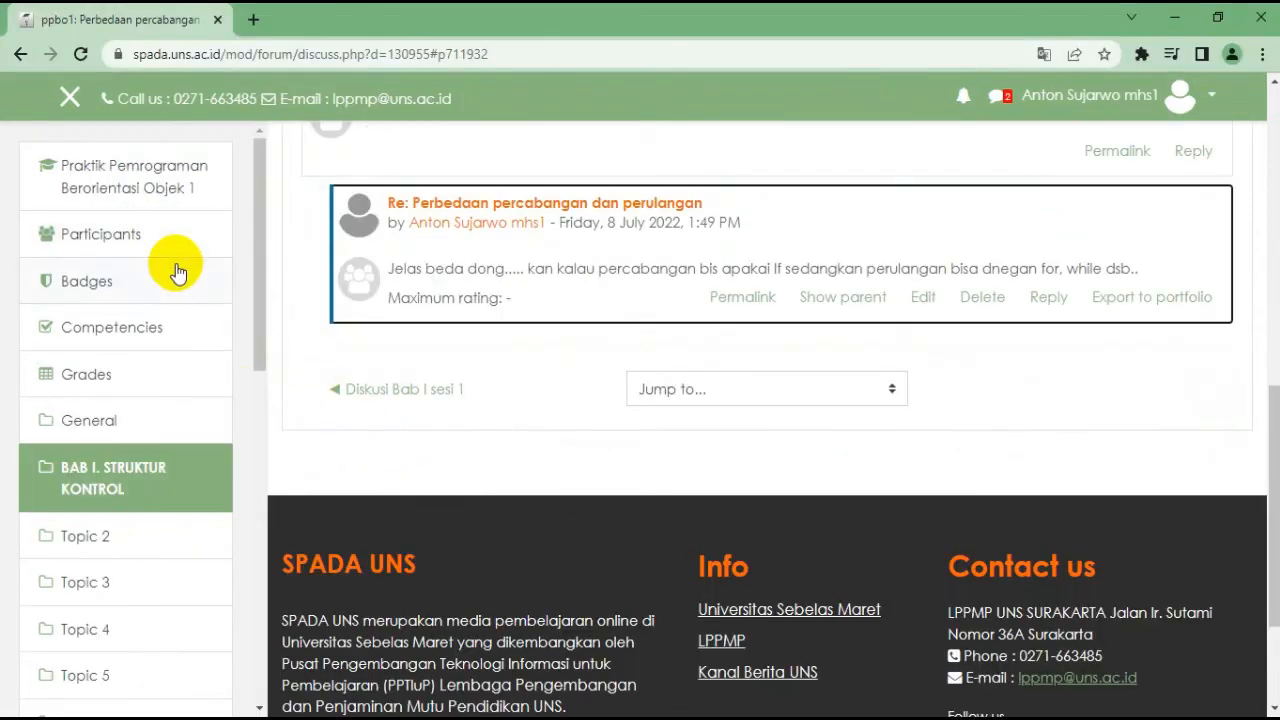
pyautogui.click(81, 54)
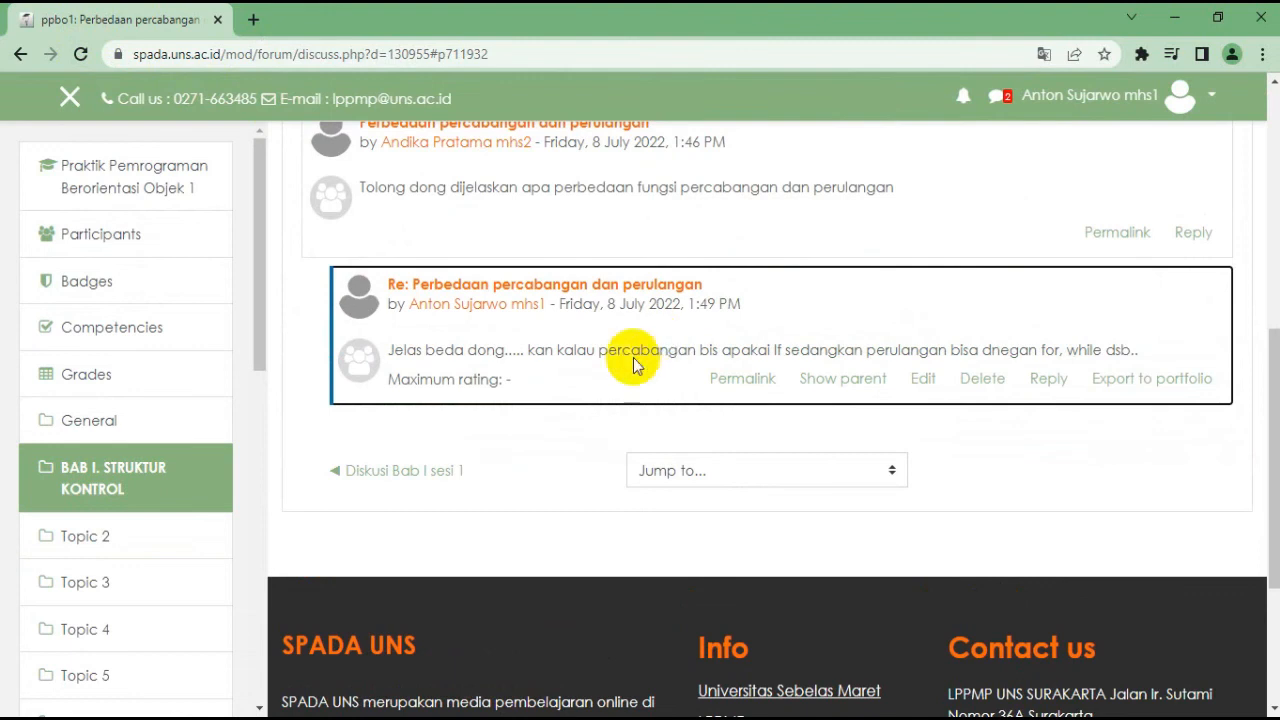
# Look at Diskusi Bab I sesi 1, then return to the course and open Diskusi Bab I sesi 2
pyautogui.click(424, 473)
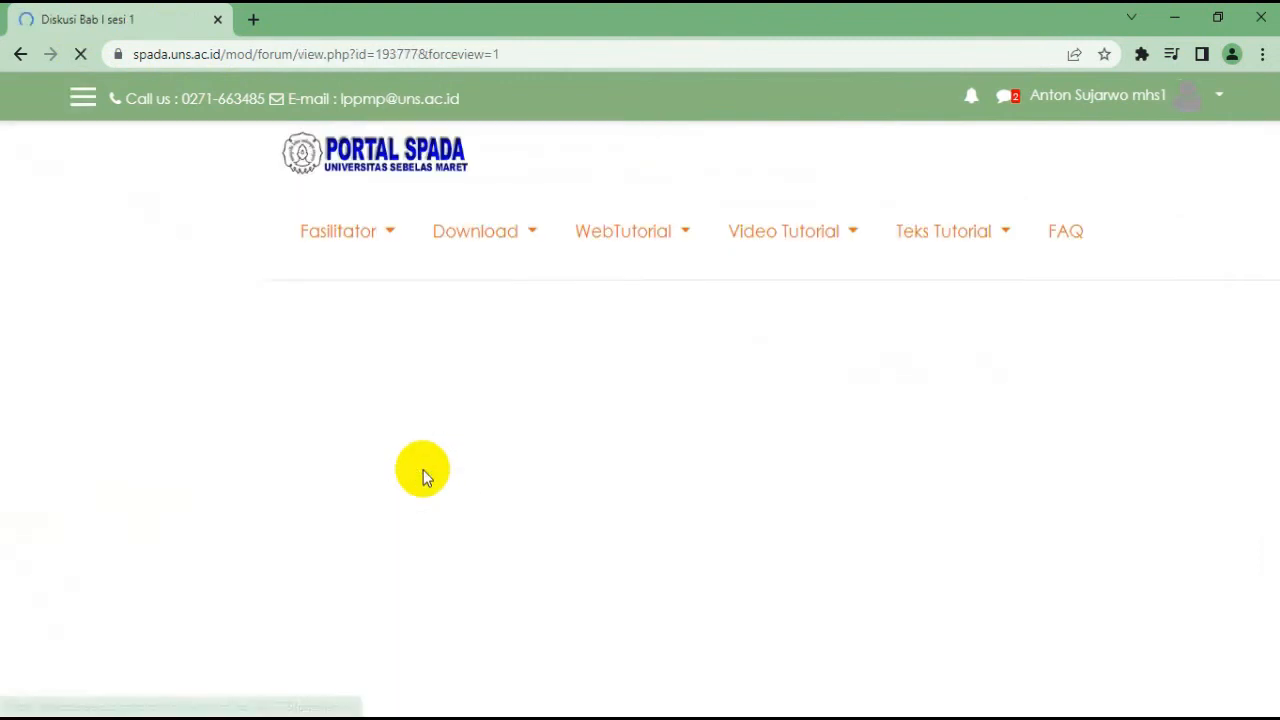
pyautogui.scroll(-10, 738, 423)
pyautogui.scroll(2, 744, 432)
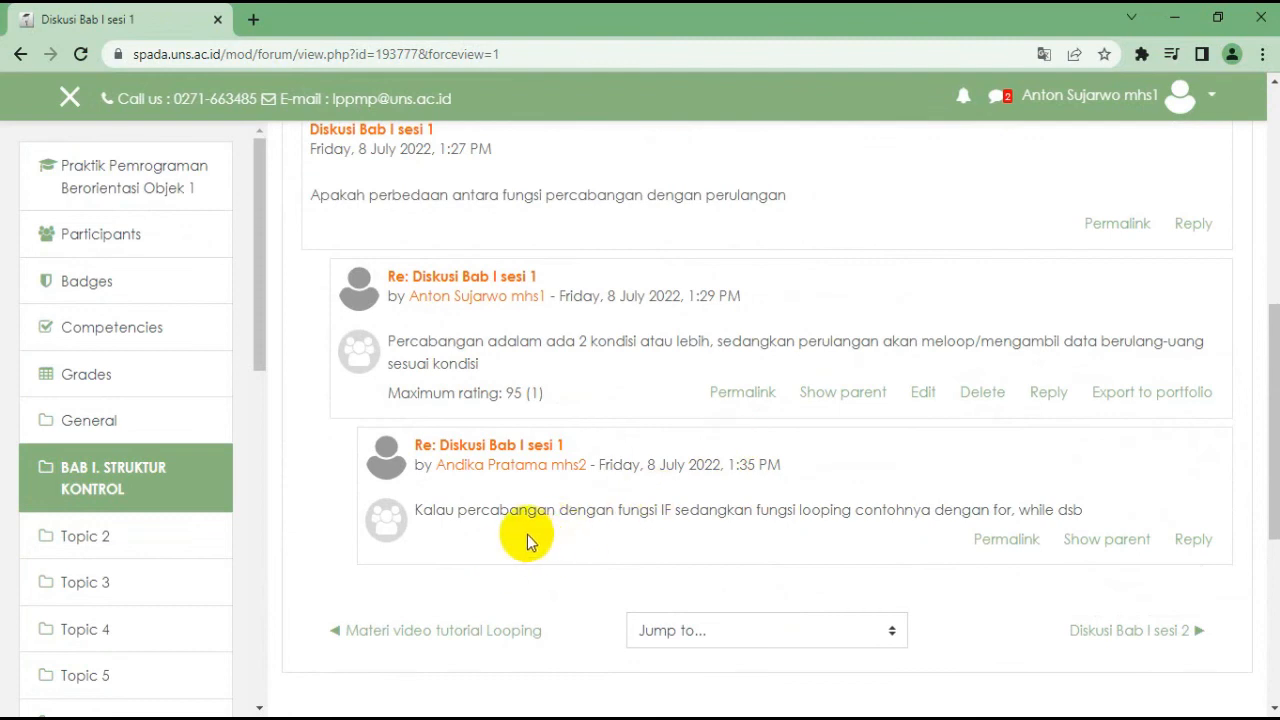
pyautogui.scroll(1, 529, 510)
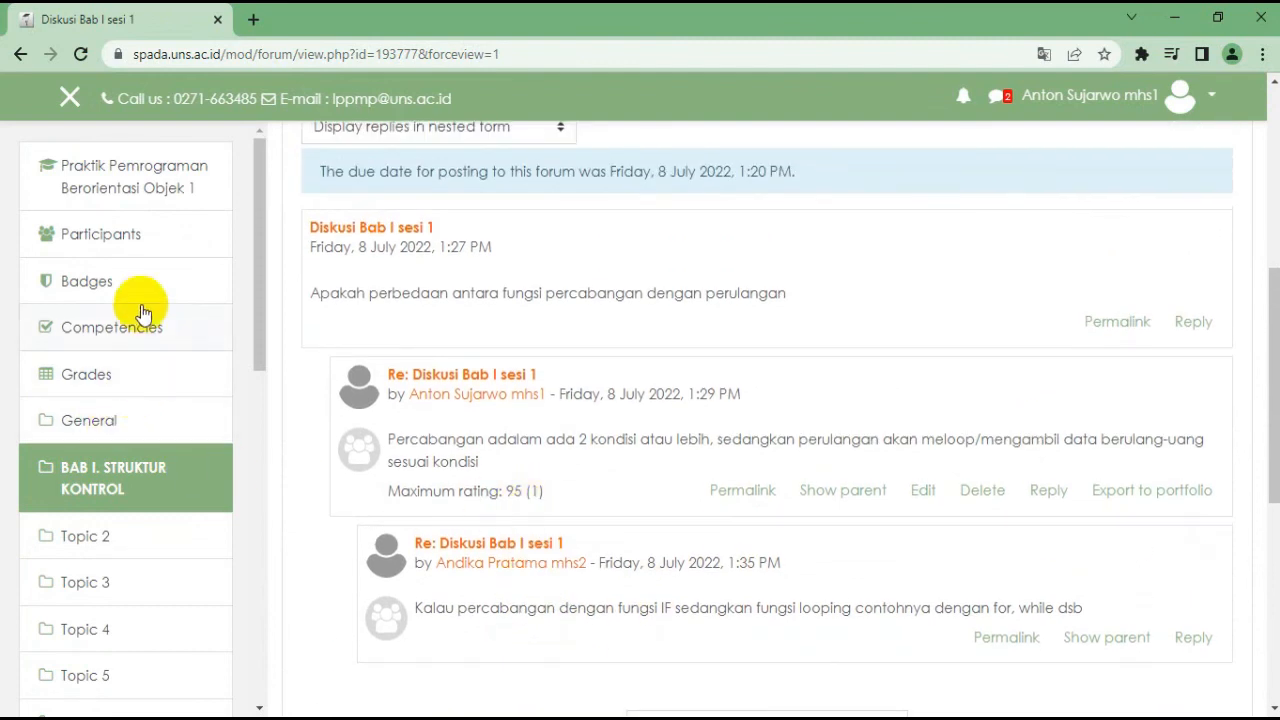
pyautogui.click(188, 184)
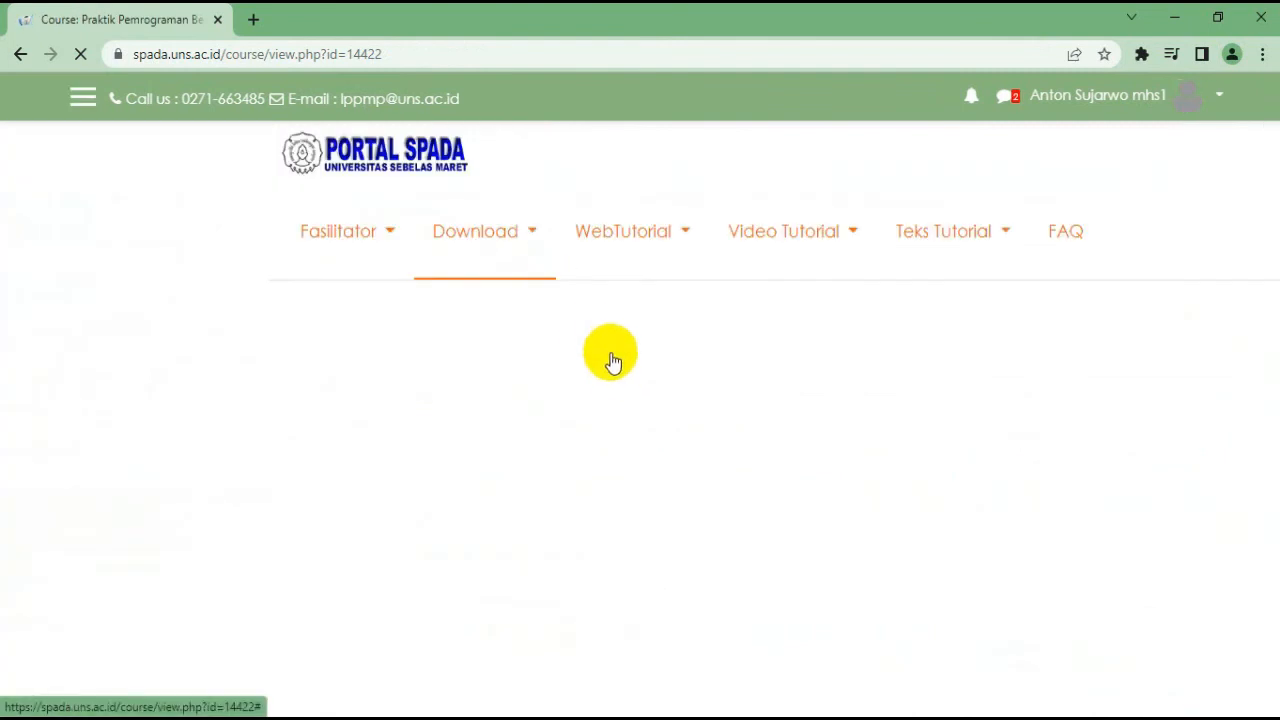
pyautogui.scroll(-10, 611, 405)
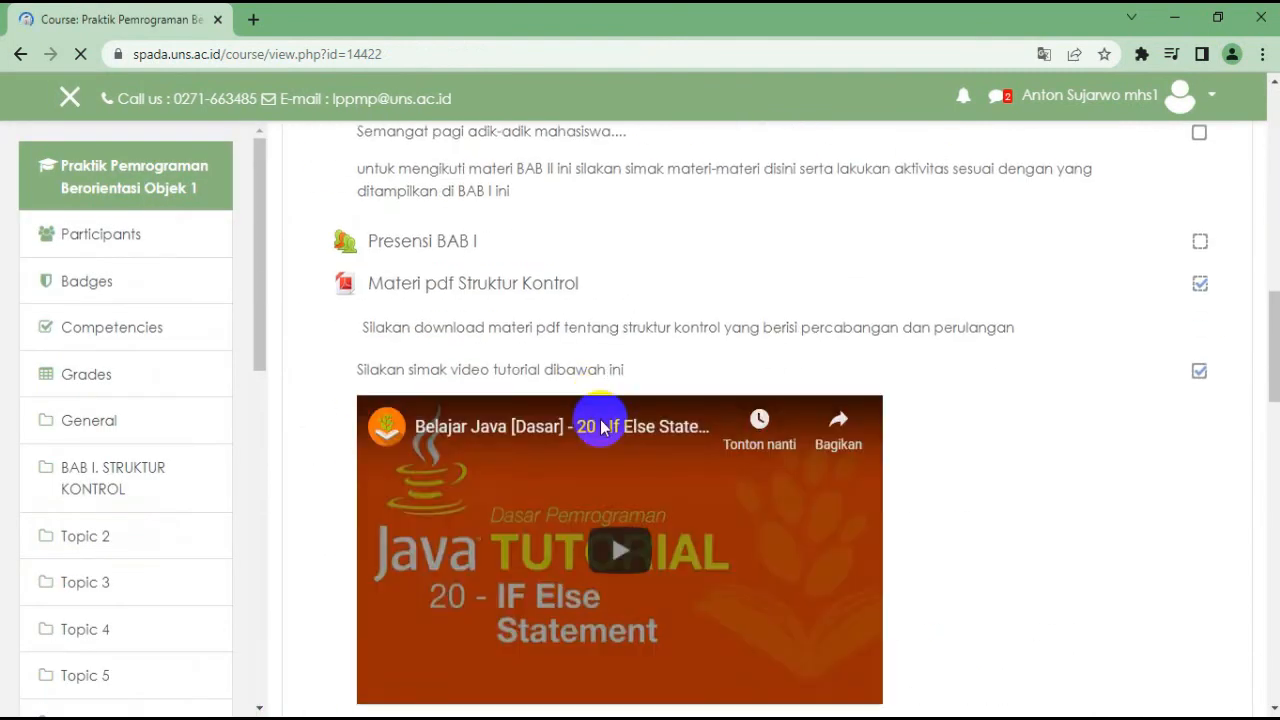
pyautogui.scroll(-8, 595, 432)
pyautogui.scroll(2, 534, 423)
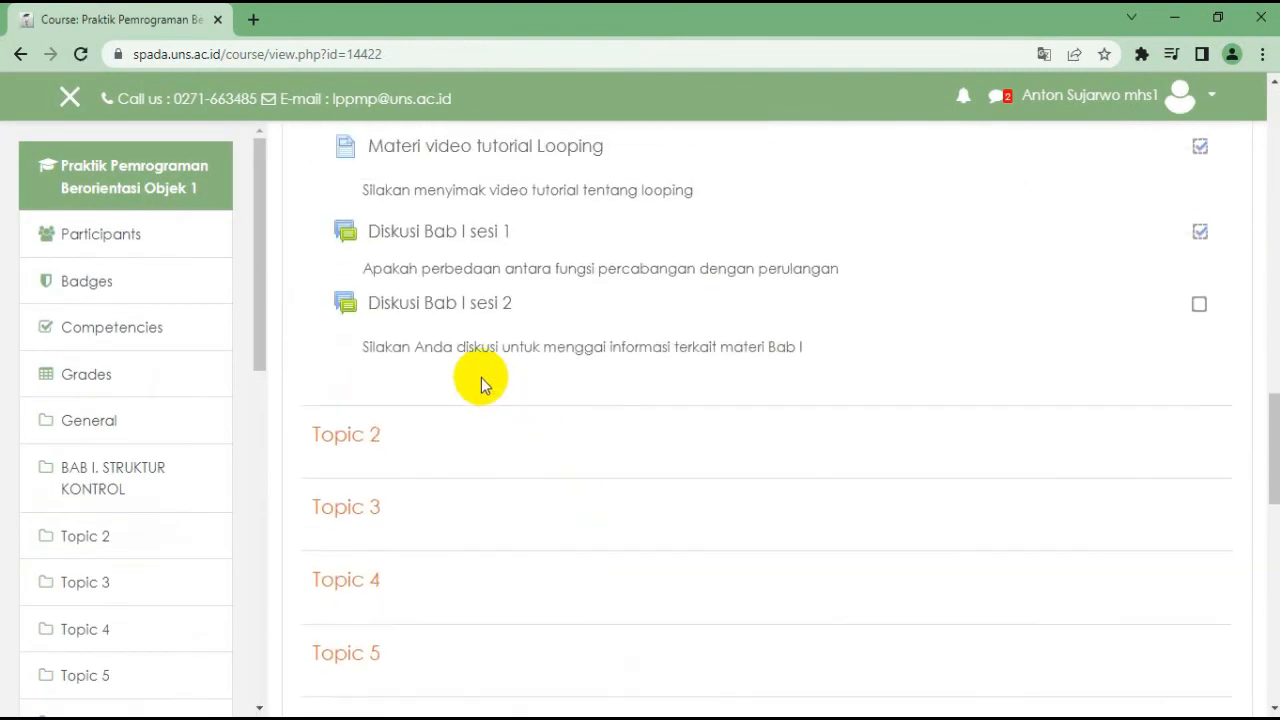
pyautogui.click(455, 312)
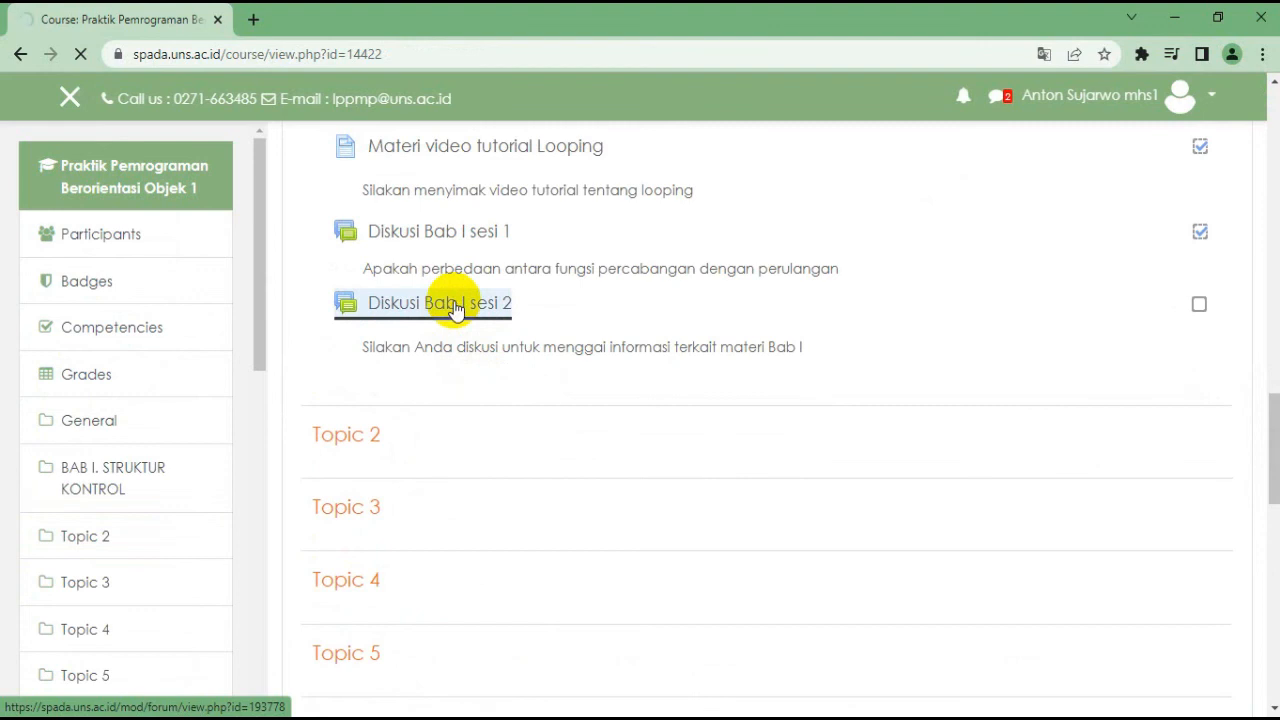
pyautogui.scroll(-3, 540, 380)
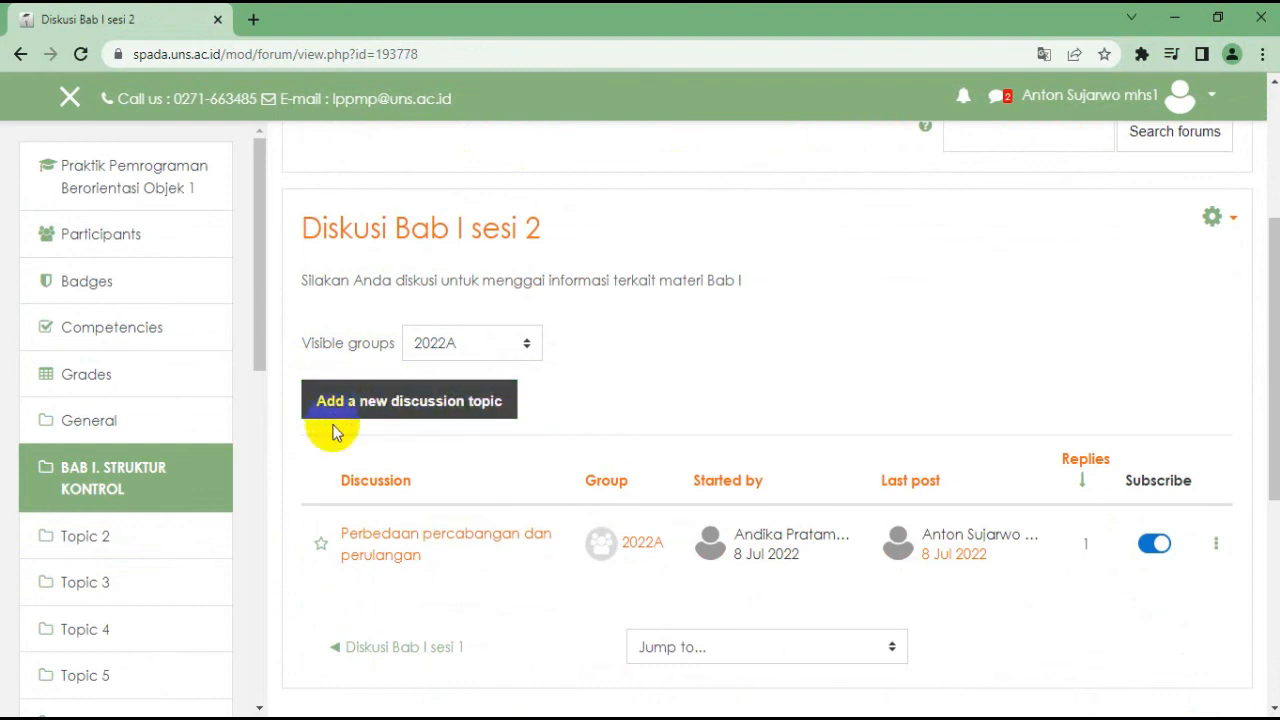
# Post a new topic with subject 'Contoh perulangan' and a message asking for loop examples
pyautogui.click(388, 414)
pyautogui.click(678, 468)
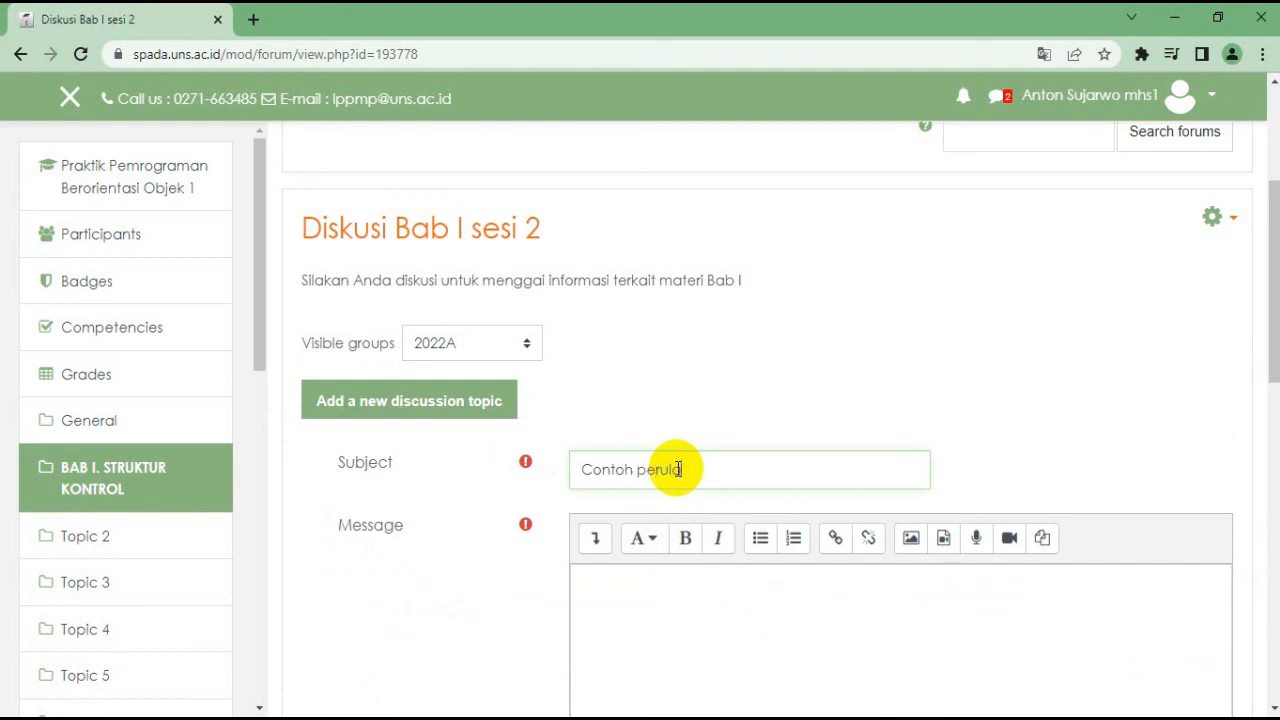
pyautogui.write('Contoh perulangan')
pyautogui.click(676, 598)
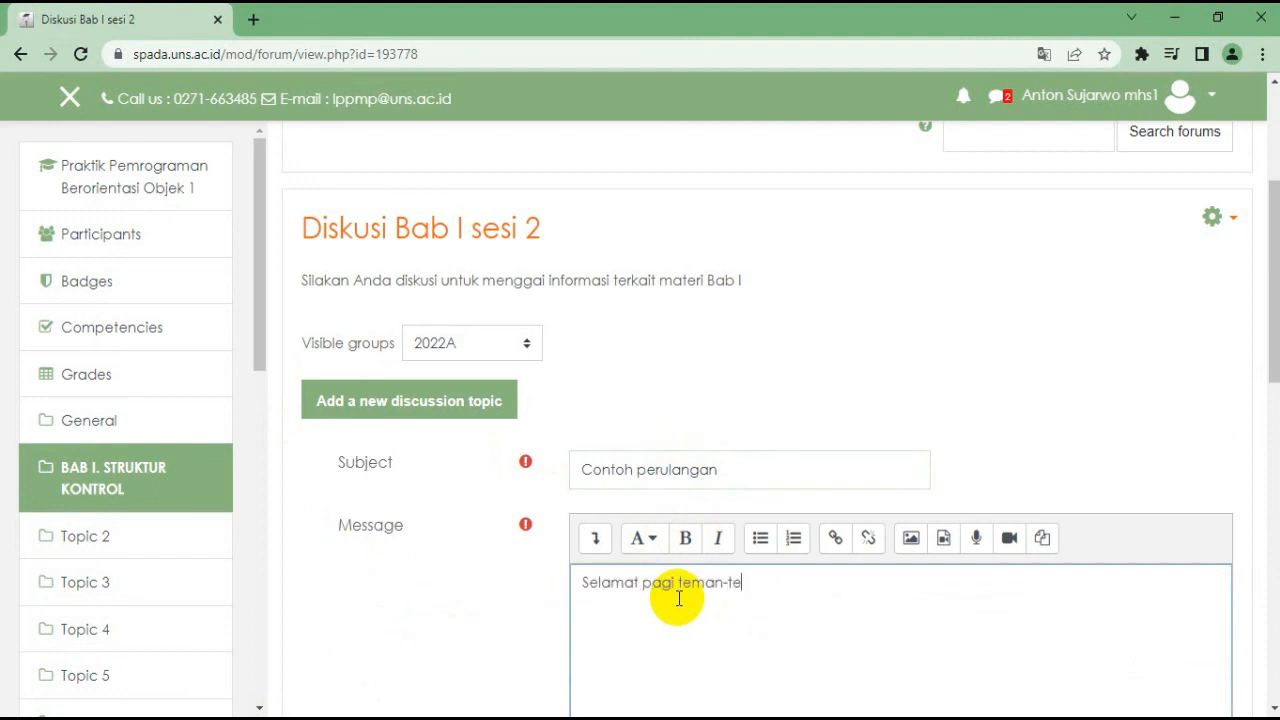
pyautogui.write('semuanya..')
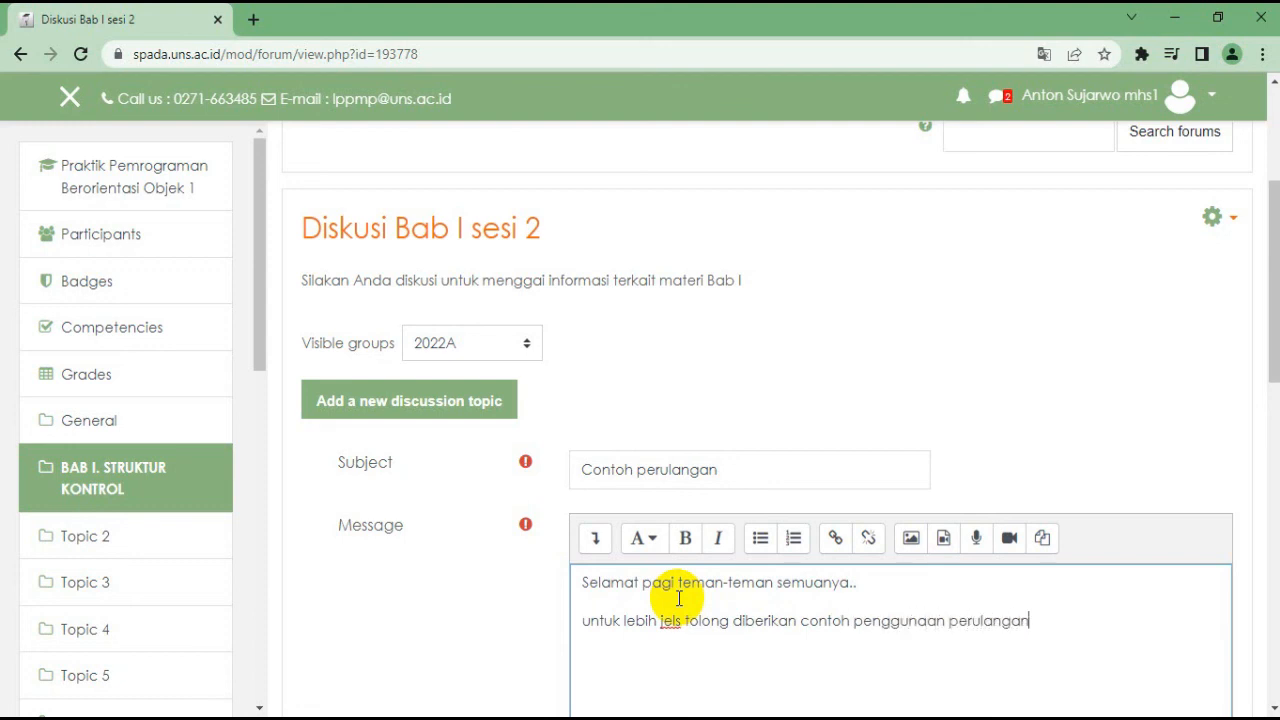
pyautogui.scroll(-4, 700, 555)
pyautogui.click(642, 538)
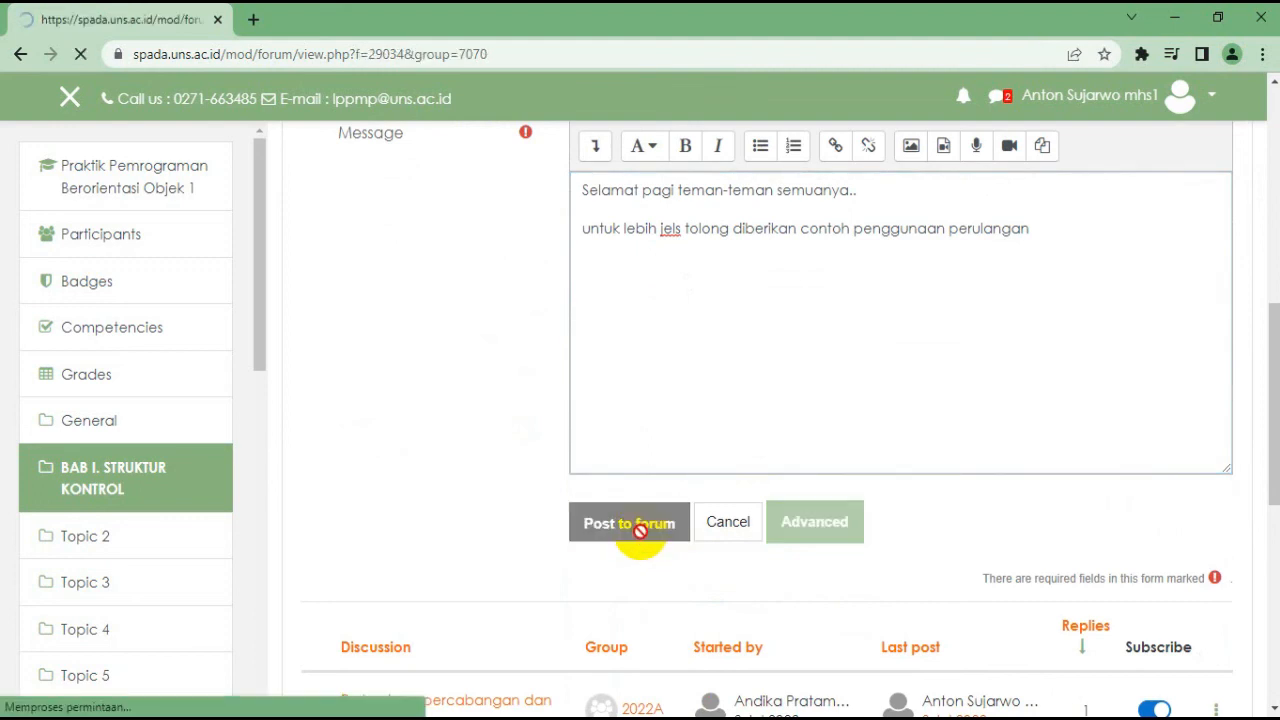
pyautogui.scroll(-3, 640, 540)
pyautogui.scroll(-3, 636, 545)
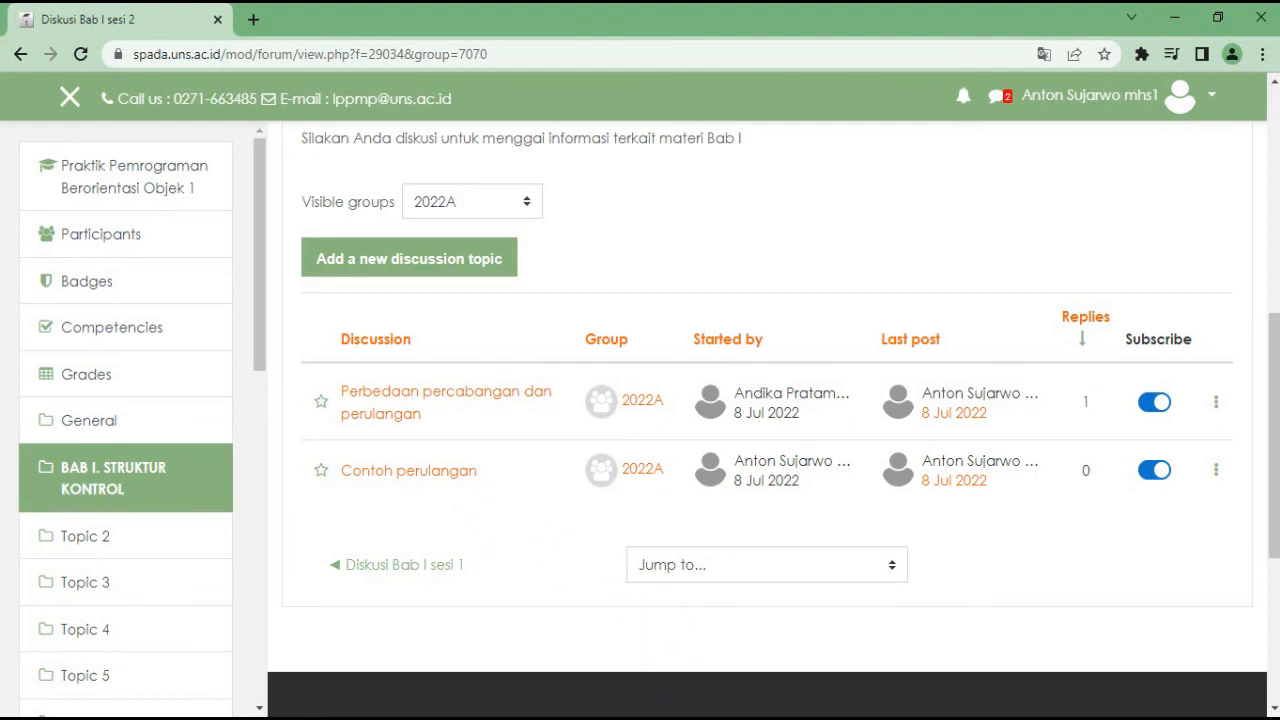
# In the teacher's Firefox session, open the 'Perbedaan percabangan dan perulangan' thread in Diskusi Bab I sesi 2
pyautogui.click(621, 718)
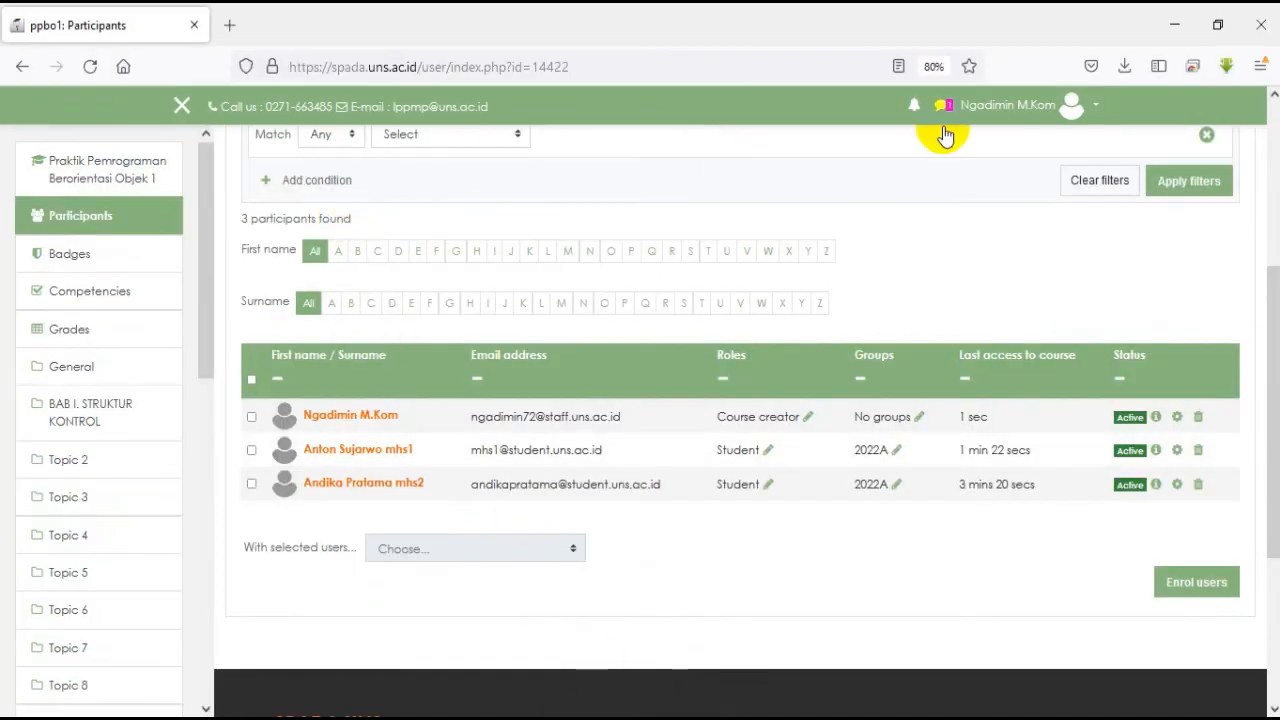
pyautogui.click(100, 172)
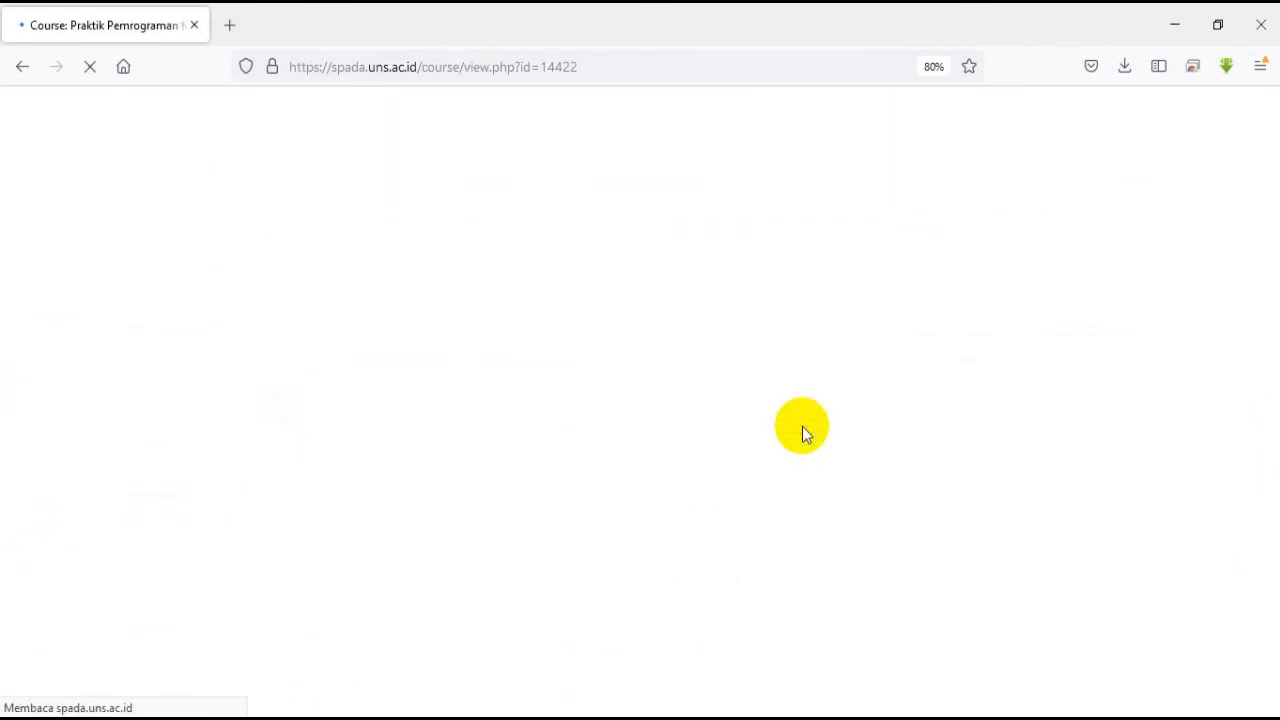
pyautogui.scroll(-7, 783, 440)
pyautogui.scroll(-5, 623, 456)
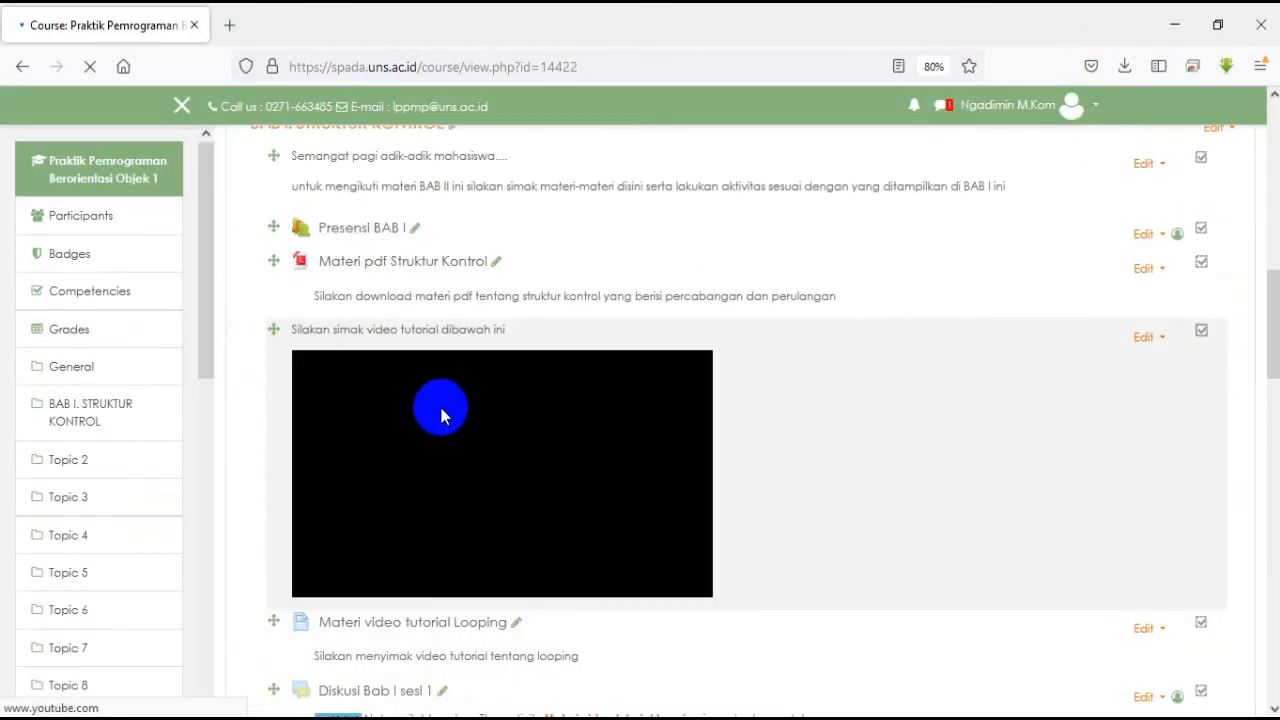
pyautogui.click(384, 453)
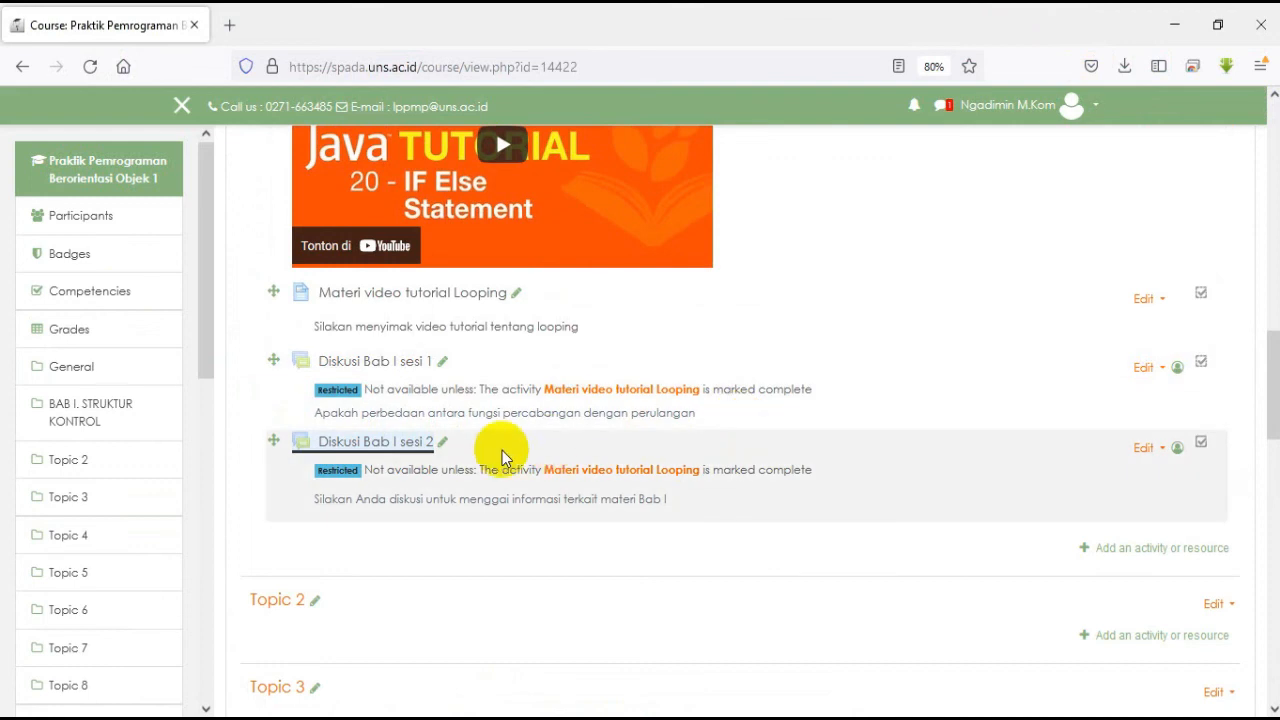
pyautogui.click(370, 441)
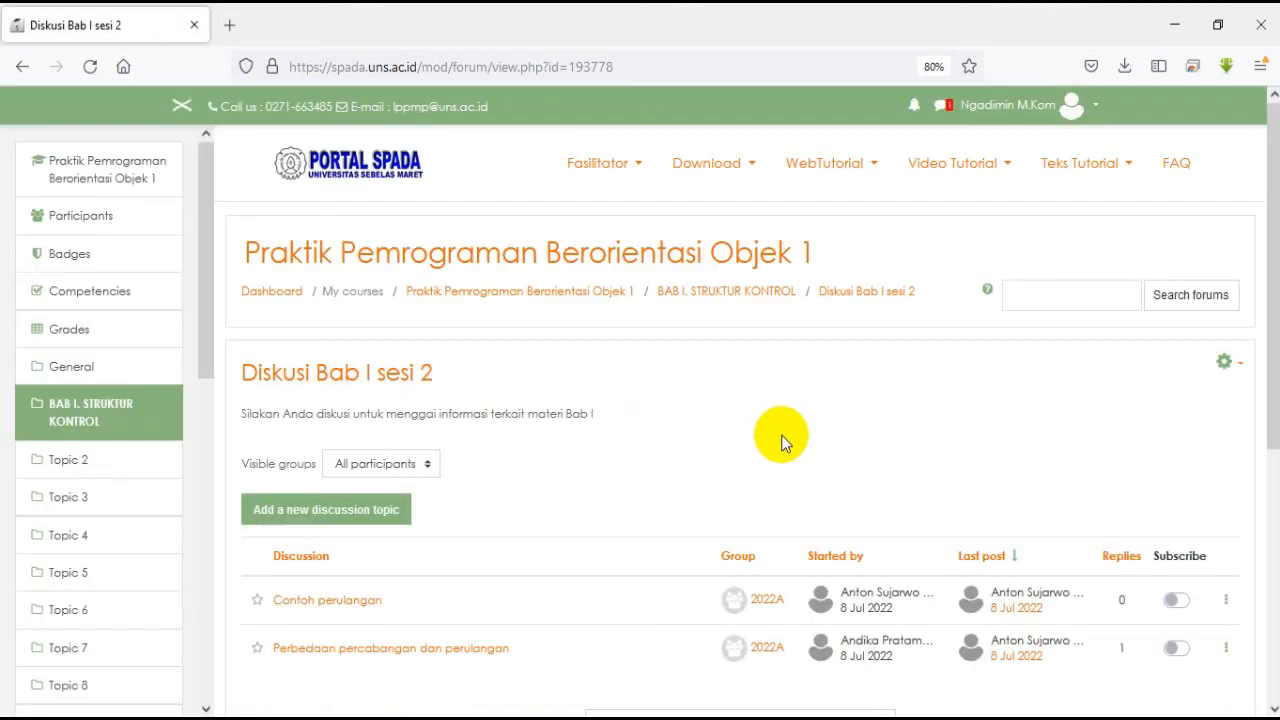
pyautogui.scroll(-3, 779, 441)
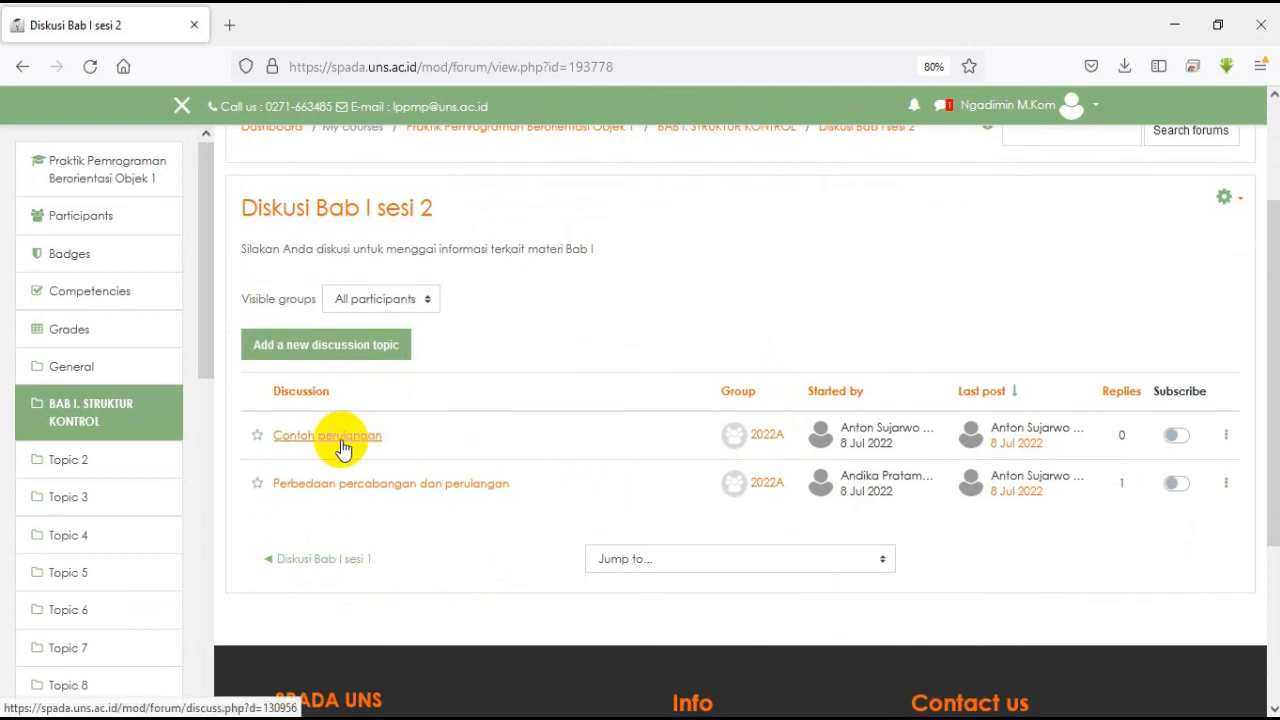
pyautogui.click(322, 487)
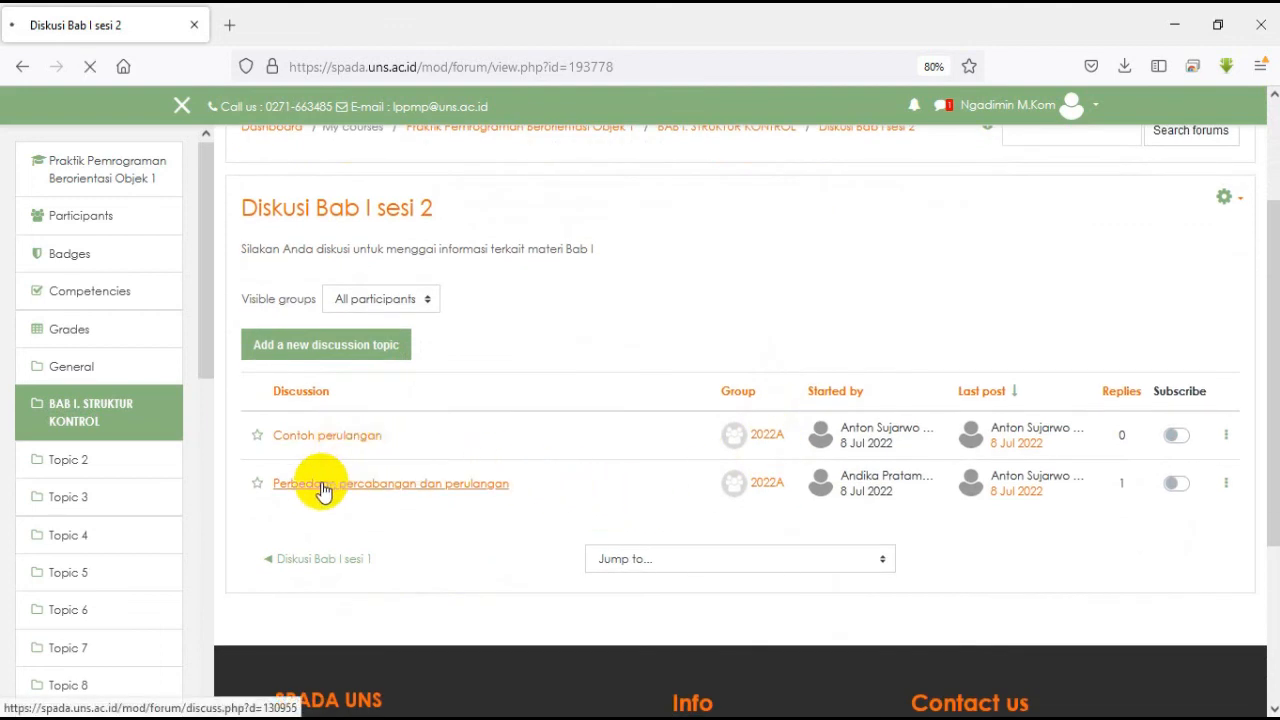
pyautogui.scroll(-3, 687, 403)
pyautogui.scroll(-3, 500, 520)
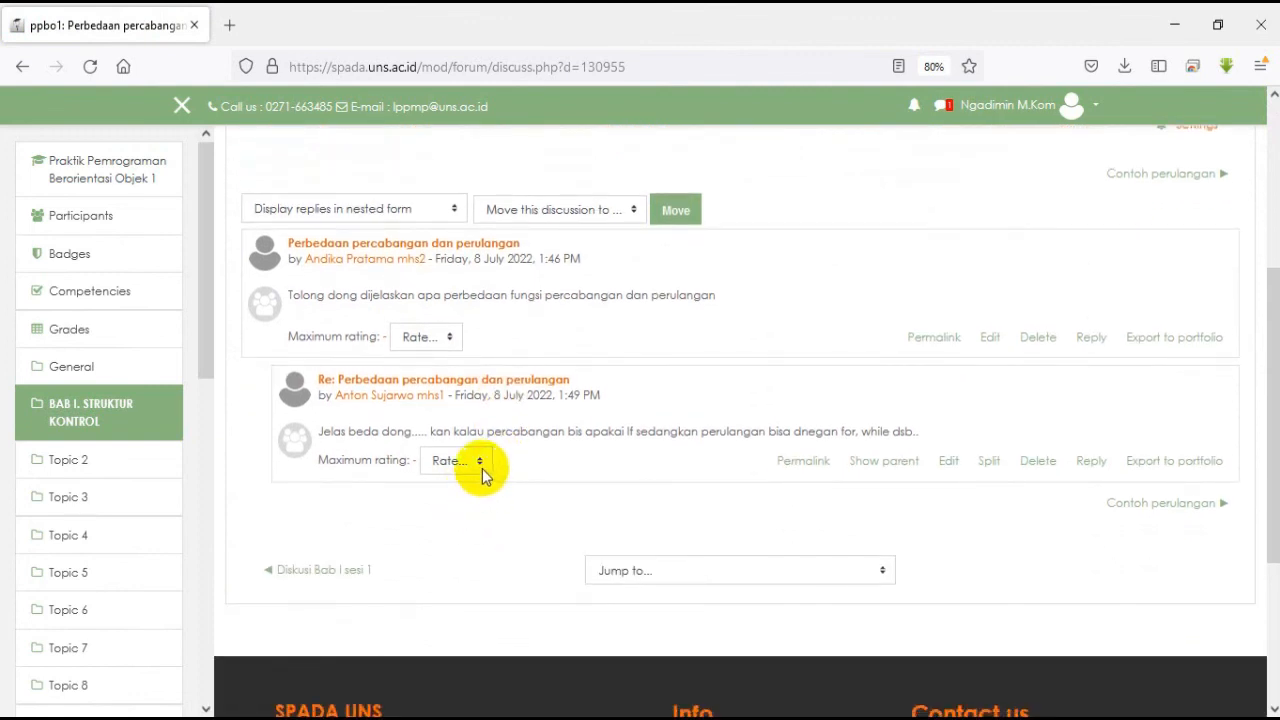
# Give the student's reply a 97 rating and the opening question post an 83
pyautogui.click(479, 466)
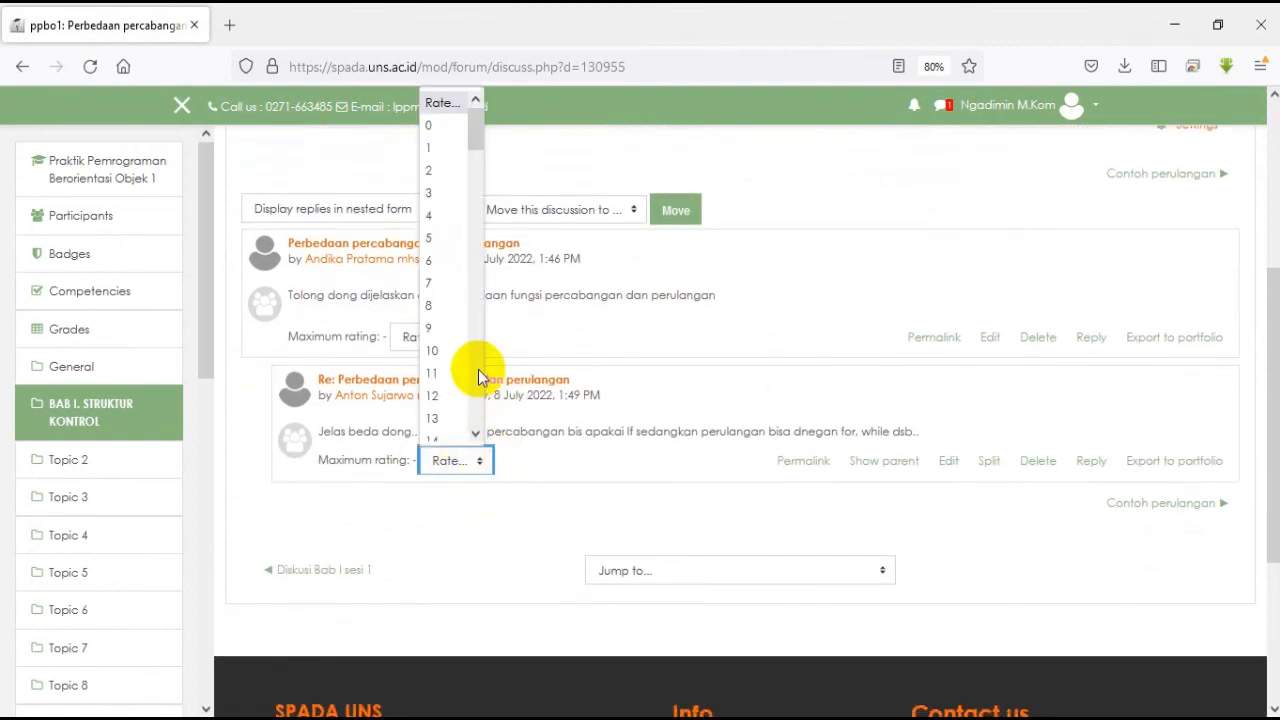
pyautogui.scroll(-8, 471, 371)
pyautogui.scroll(-15, 477, 380)
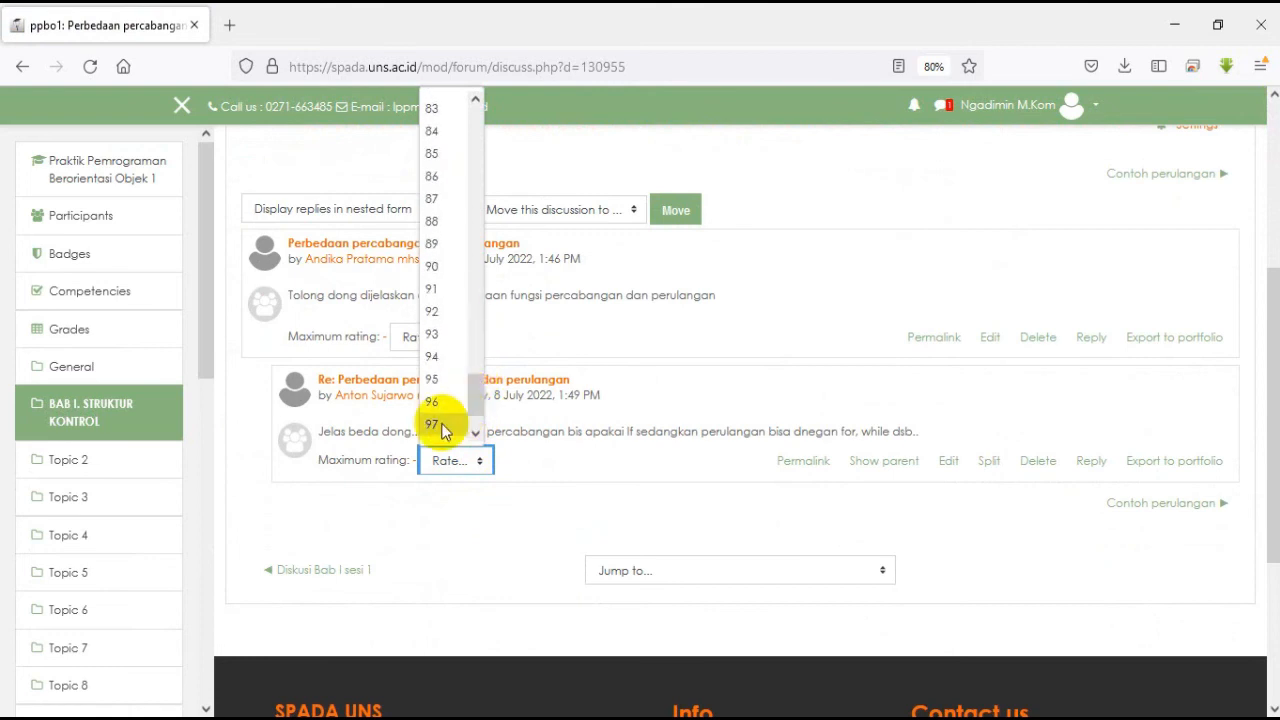
pyautogui.click(438, 425)
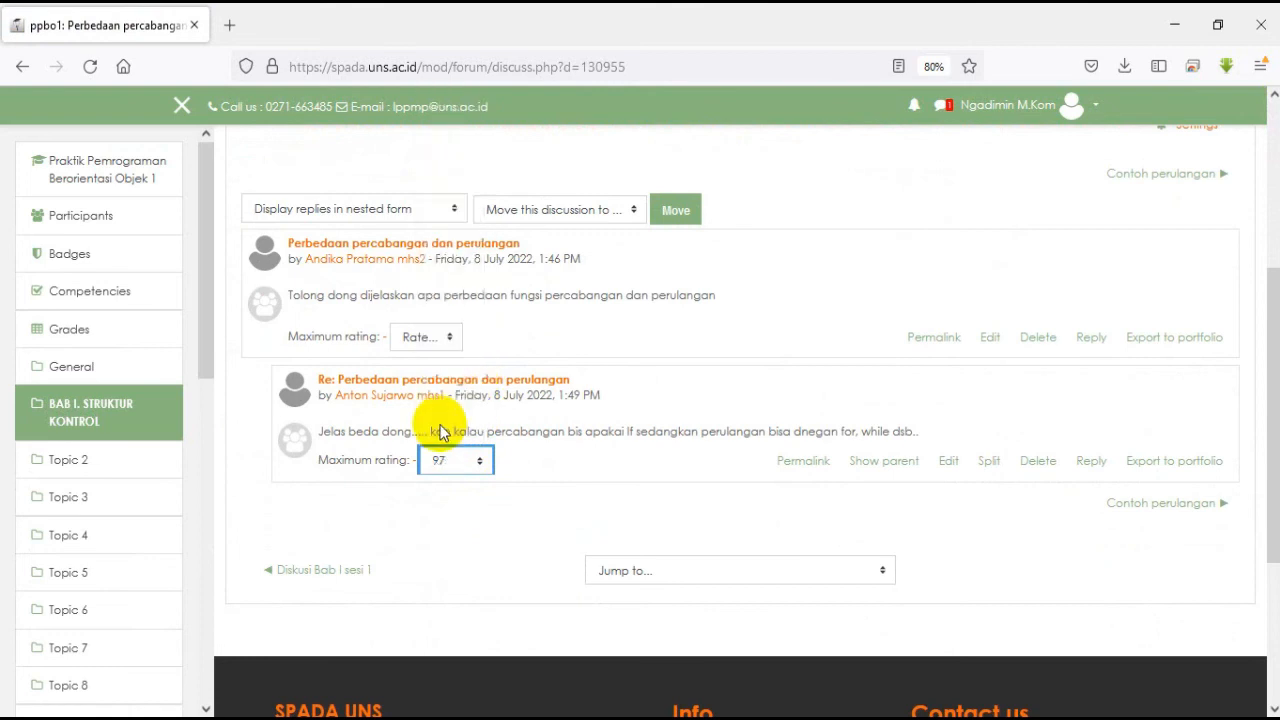
pyautogui.click(443, 338)
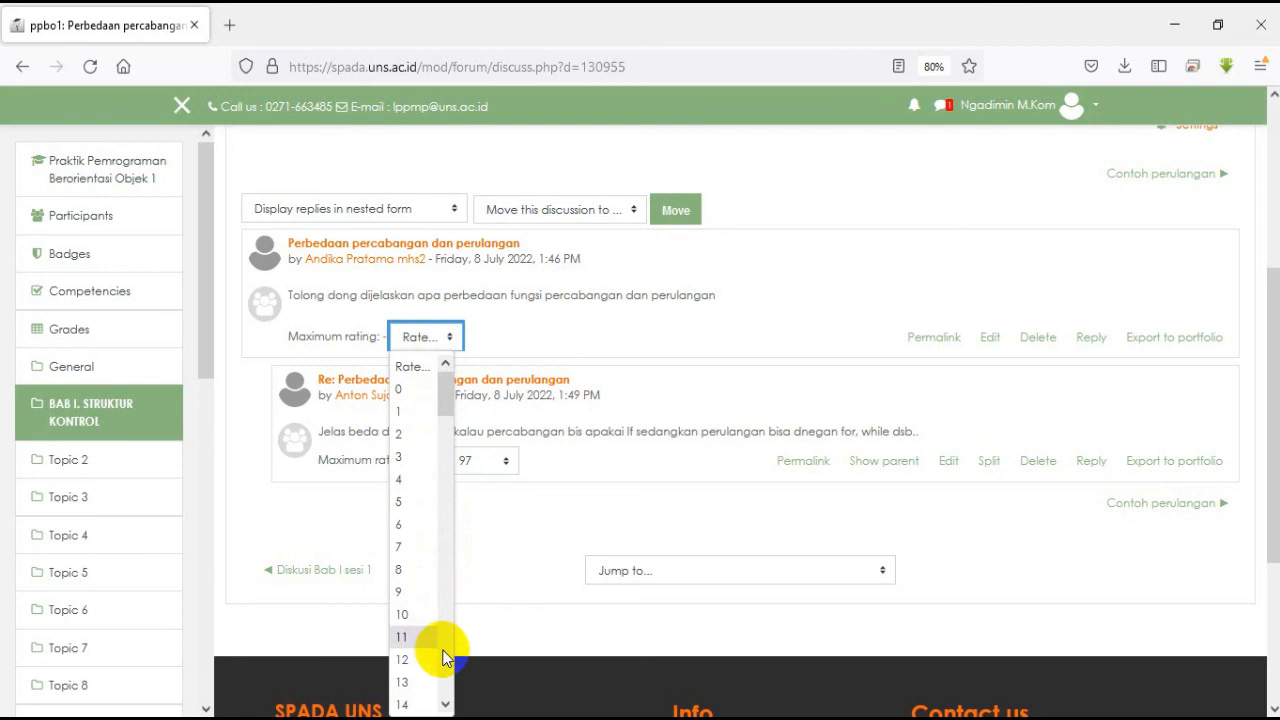
pyautogui.scroll(-8, 446, 655)
pyautogui.scroll(-15, 446, 655)
pyautogui.click(403, 651)
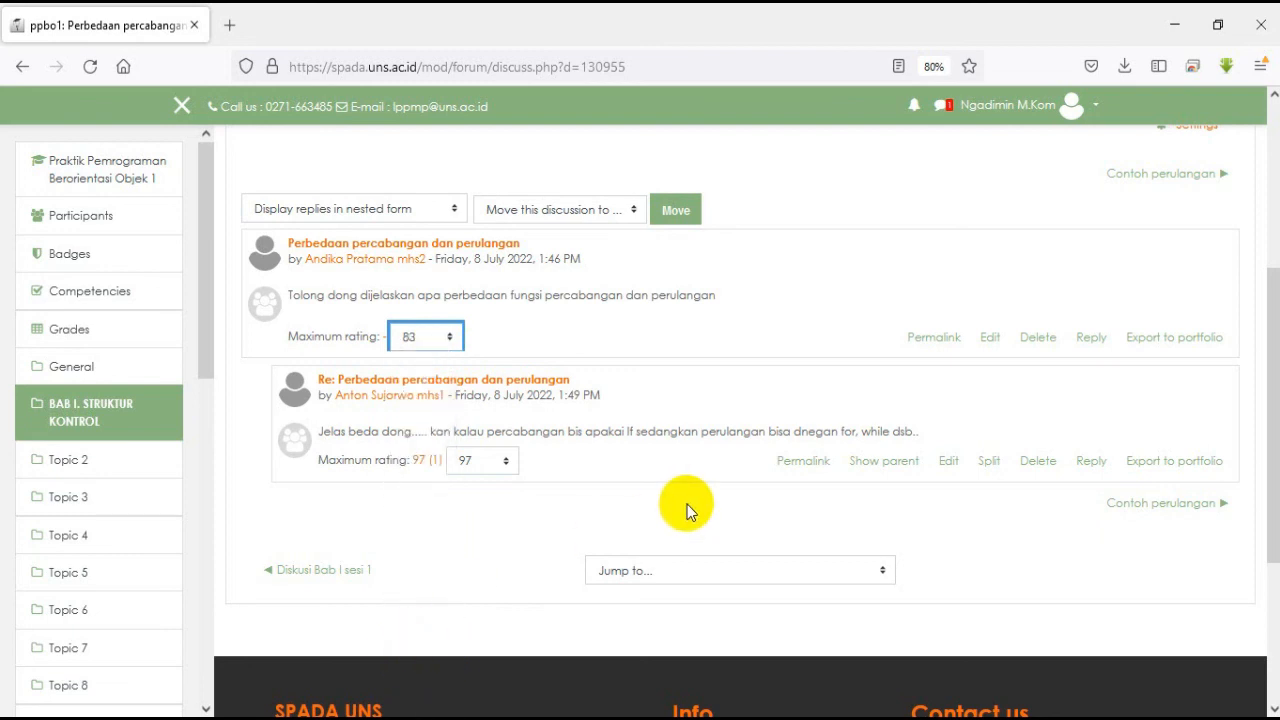